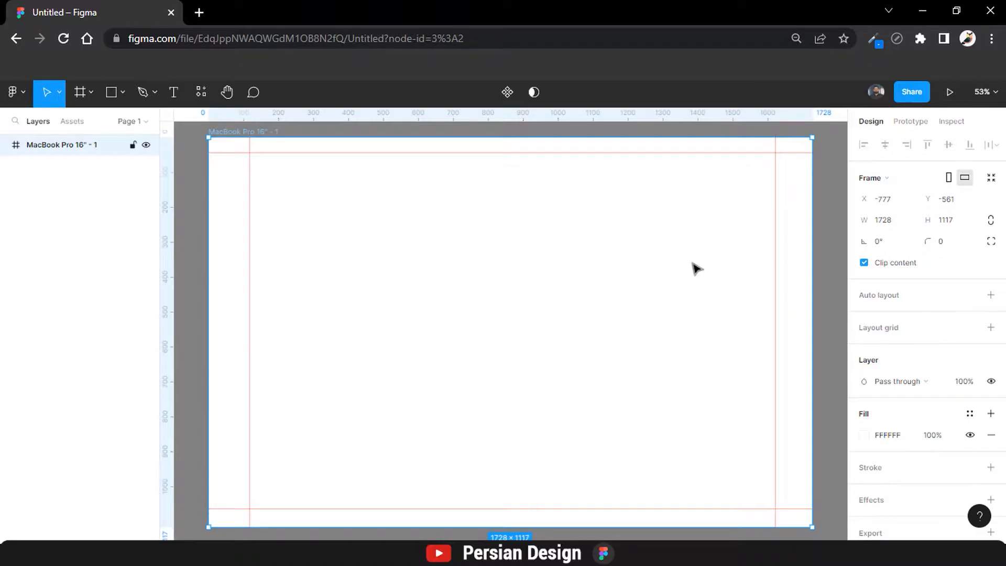
# Add a columns layout grid with a count of 12 to the MacBook Pro frame.
pyautogui.click(931, 327)
pyautogui.click(872, 350)
pyautogui.click(716, 351)
pyautogui.click(719, 367)
pyautogui.write('12')
# Set the column grid's margin to 90 and close the grid settings.
pyautogui.click(819, 452)
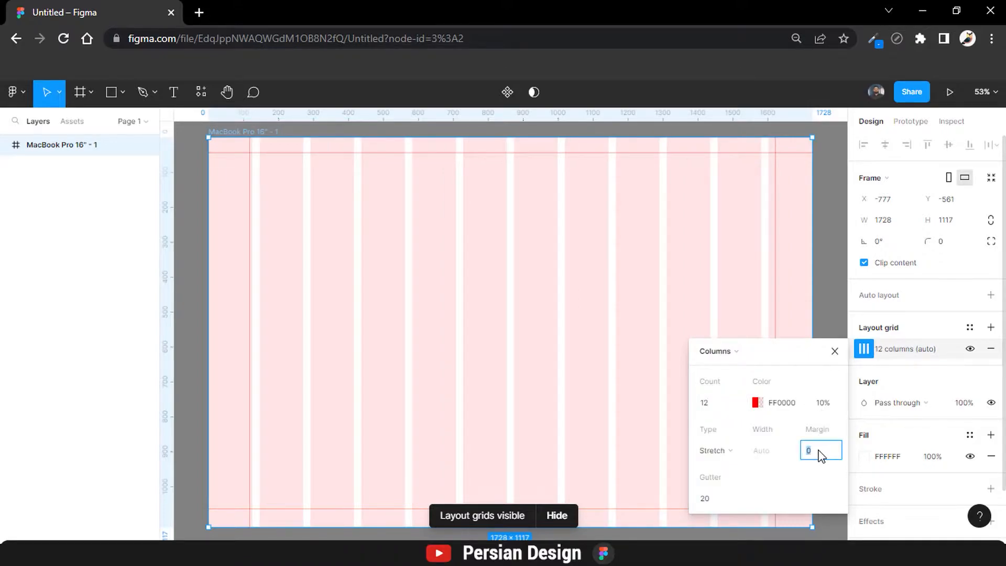
pyautogui.press('Return')
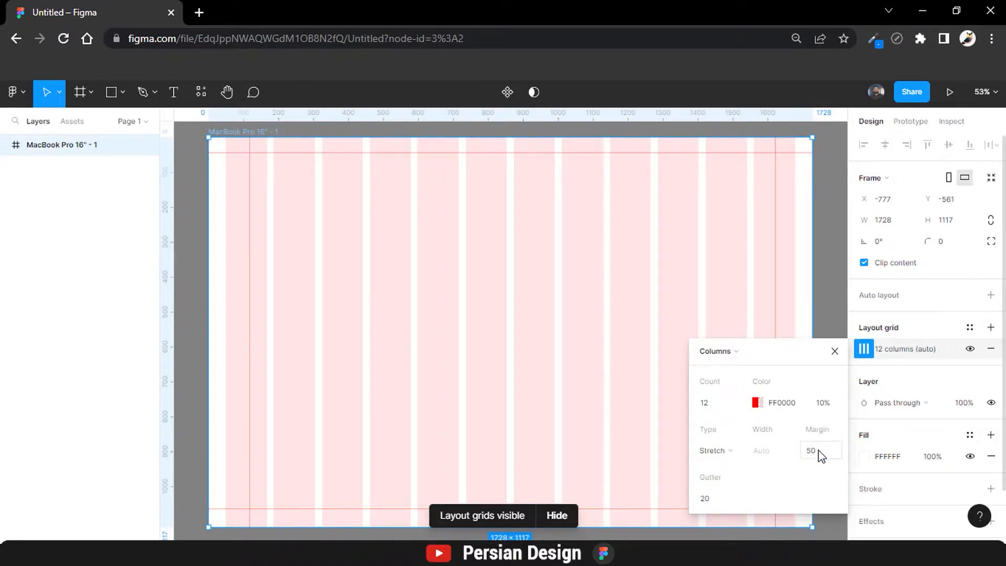
pyautogui.click(819, 452)
pyautogui.press('Return')
pyautogui.click(819, 452)
pyautogui.write('90')
pyautogui.press('Return')
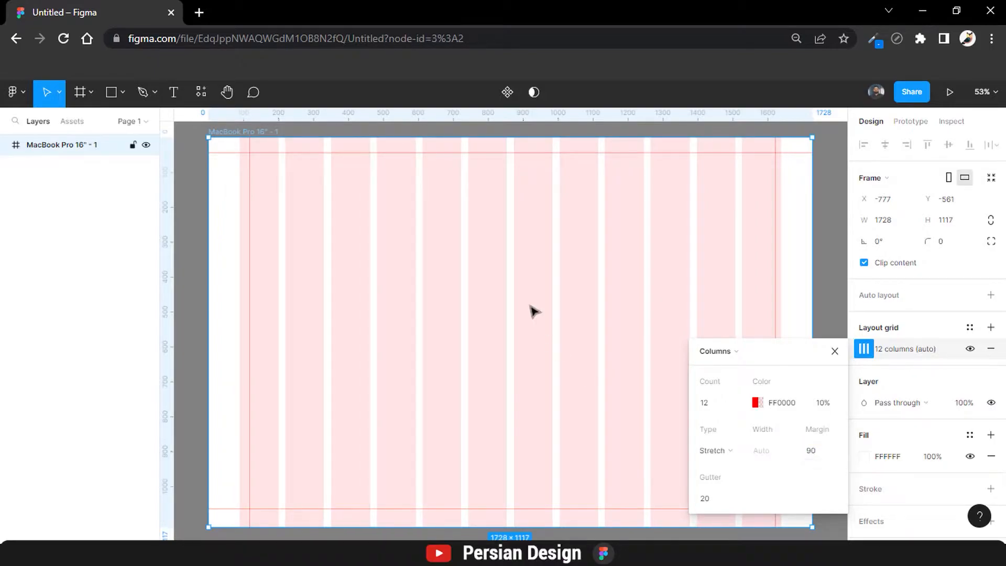
pyautogui.click(835, 351)
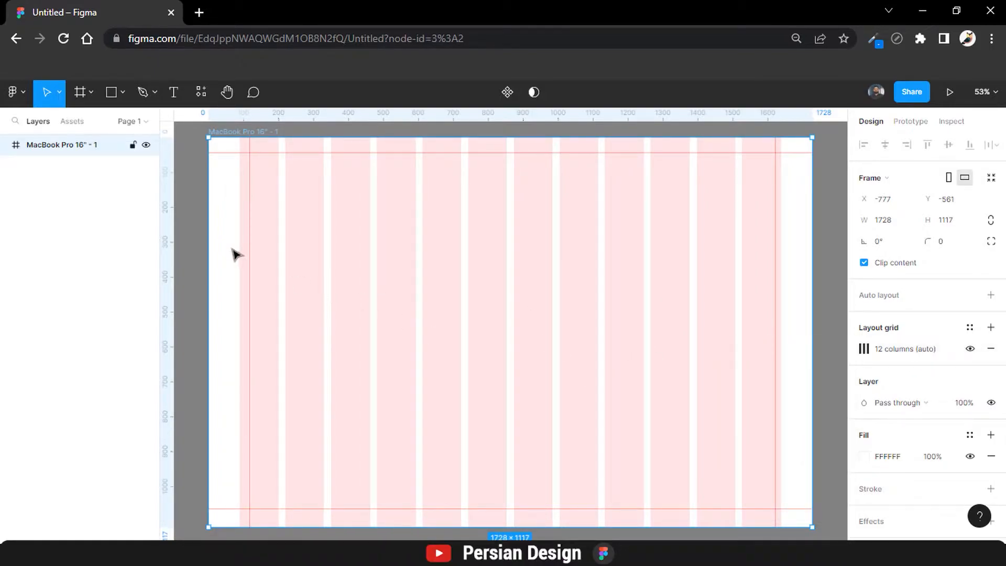
# Align the two vertical guides with the outer edges of the first and last grid columns, at 90 and 1638.
pyautogui.scroll(3, 233, 253)
pyautogui.scroll(5, 234, 253)
pyautogui.moveTo(337, 246); pyautogui.dragTo(288, 250)
pyautogui.hotkey('shift', '0')
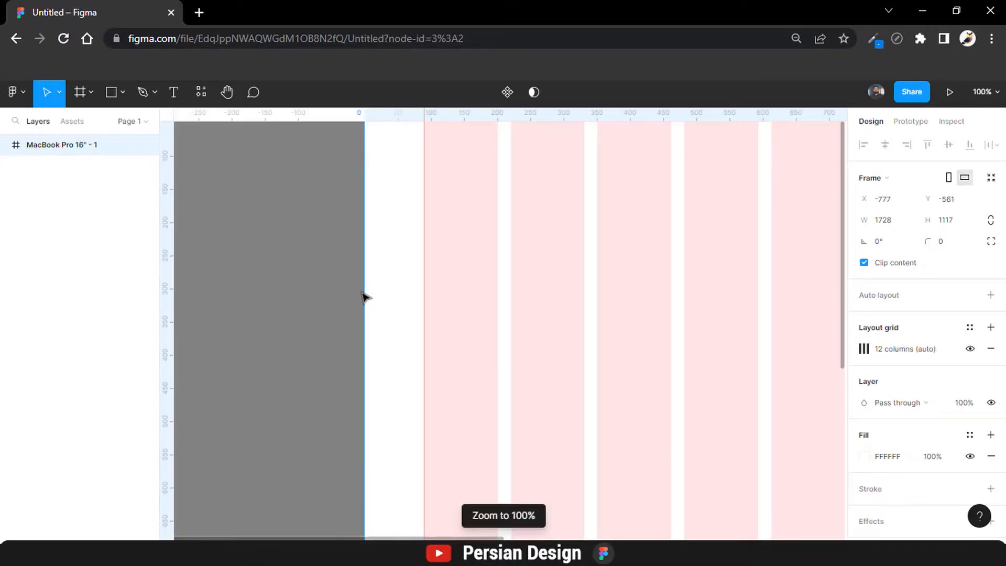
pyautogui.hscroll(15, 365, 297)
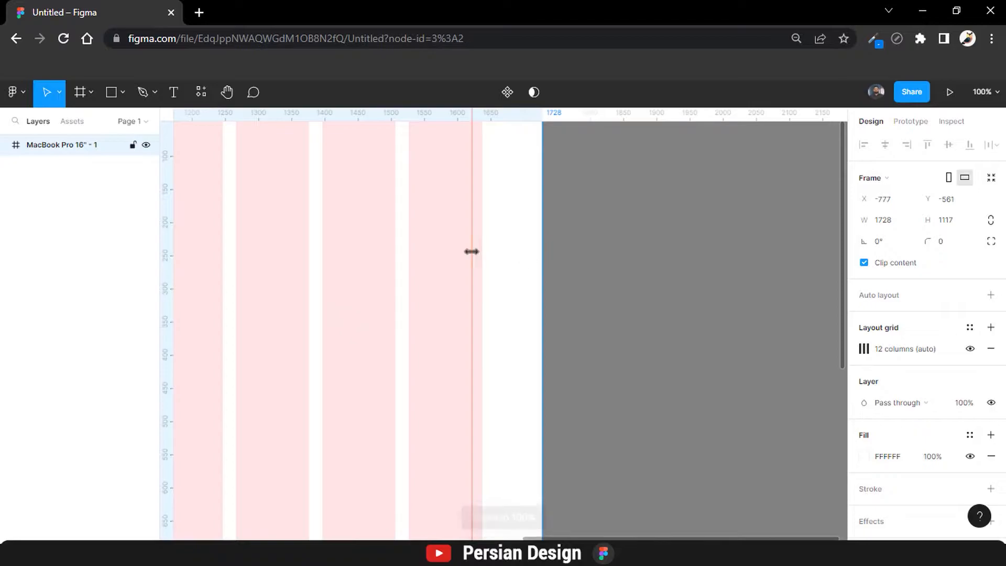
pyautogui.scroll(5, 479, 261)
pyautogui.moveTo(475, 256); pyautogui.dragTo(498, 259)
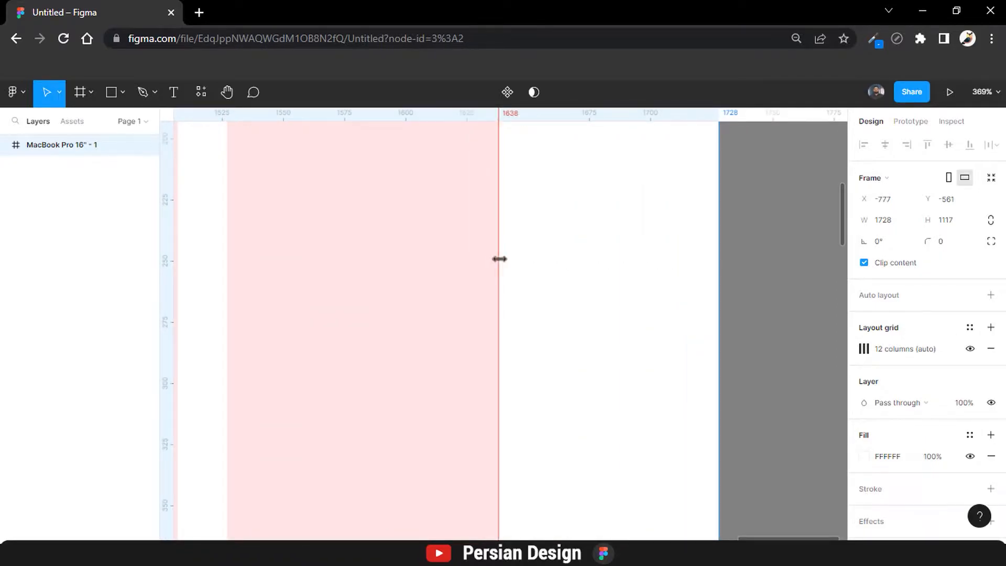
# Add a text reading "Fitness App" in the frame.
pyautogui.hotkey('shift', '1')
pyautogui.press('t')
pyautogui.click(618, 275)
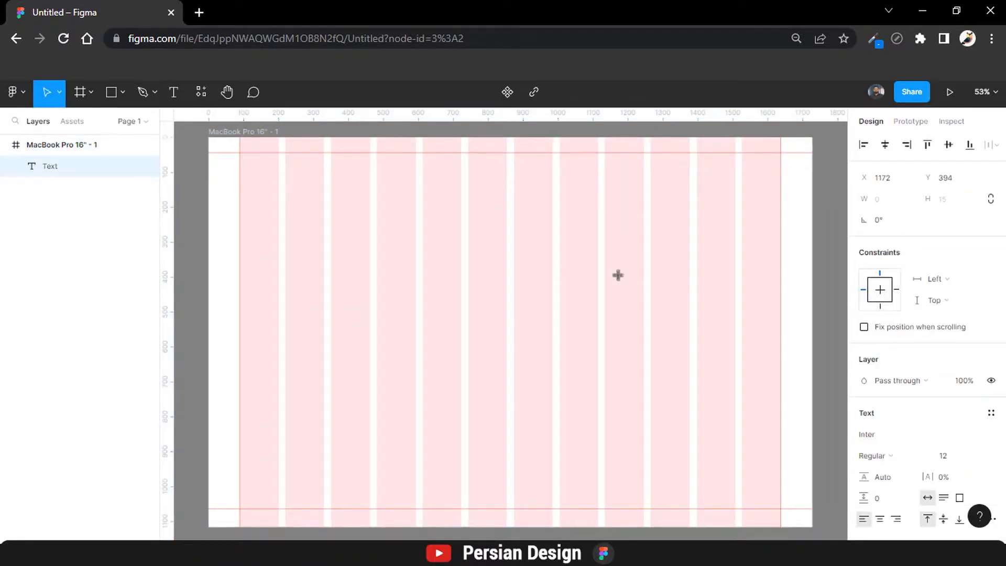
pyautogui.write('Fitness App')
# Set the Fitness App text to Jockey One at size 35 and move it to the frame's upper-left corner under the top guide.
pyautogui.scroll(-3, 972, 360)
pyautogui.click(959, 274)
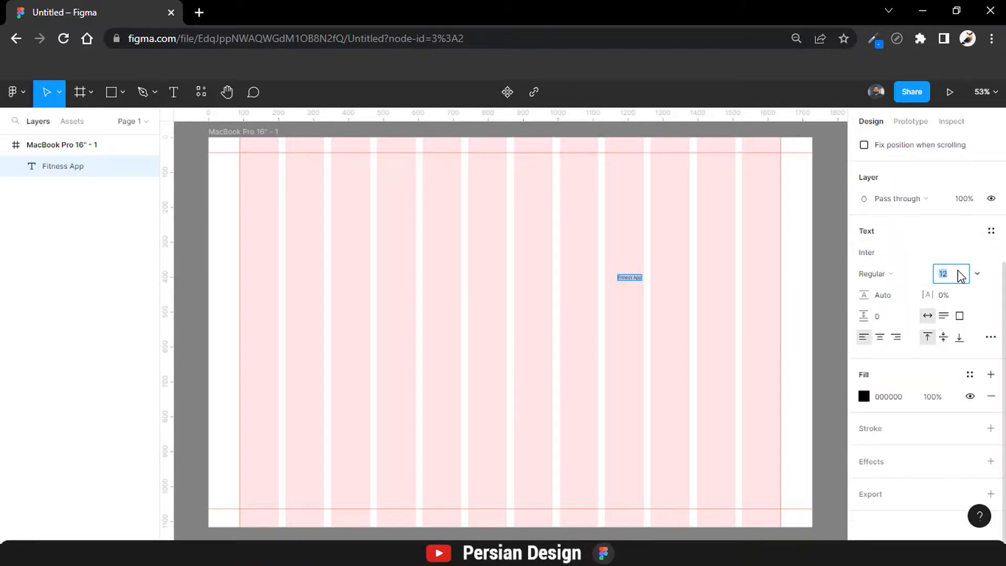
pyautogui.press('Return')
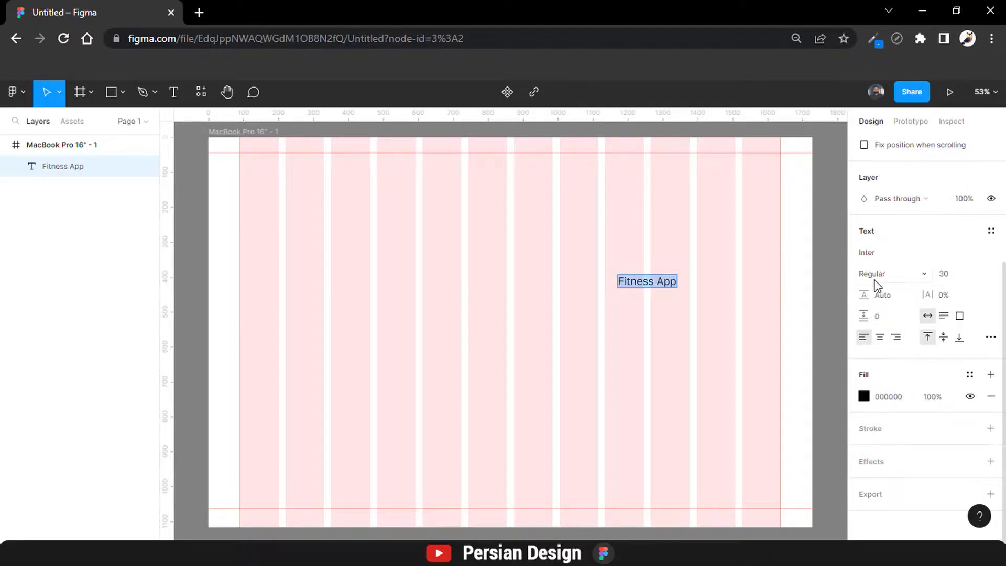
pyautogui.click(991, 255)
pyautogui.click(910, 262)
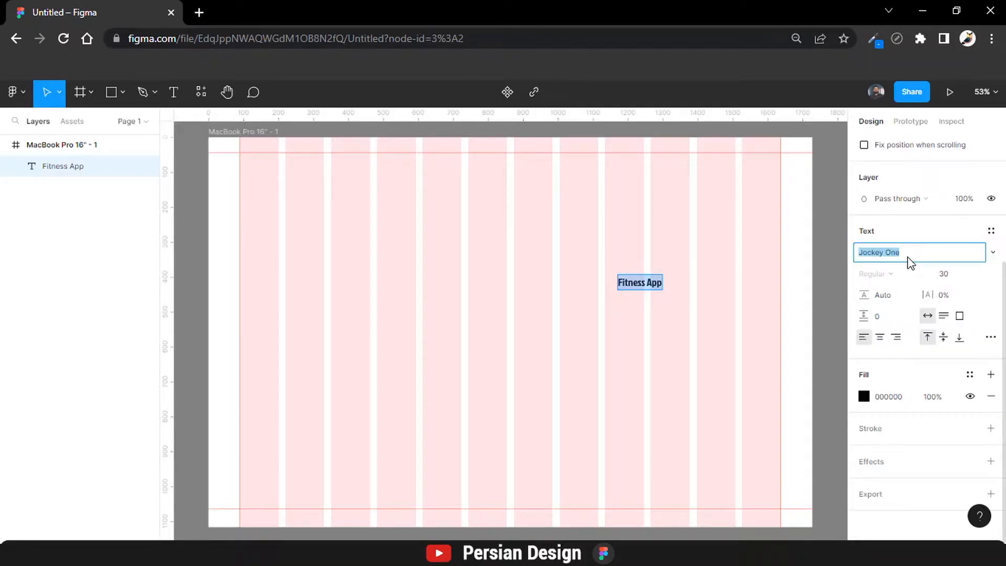
pyautogui.click(949, 281)
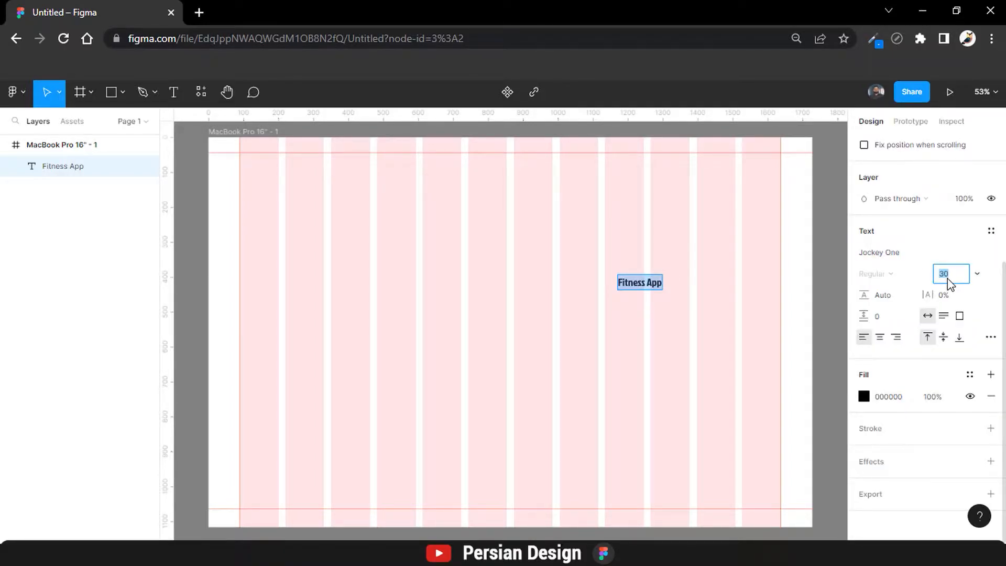
pyautogui.write('35')
pyautogui.press('Return')
pyautogui.moveTo(635, 281); pyautogui.dragTo(247, 168)
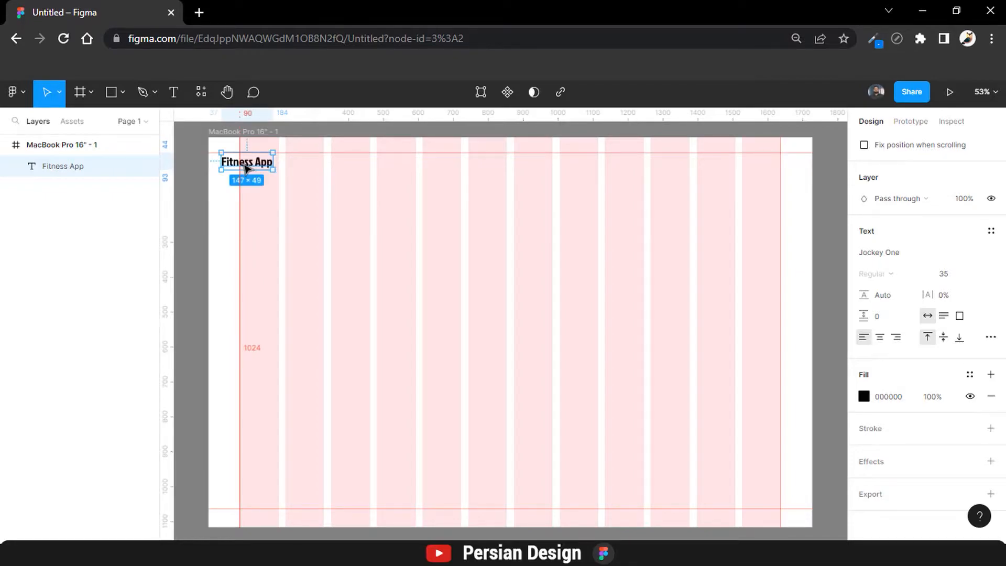
pyautogui.press('t')
pyautogui.click(567, 203)
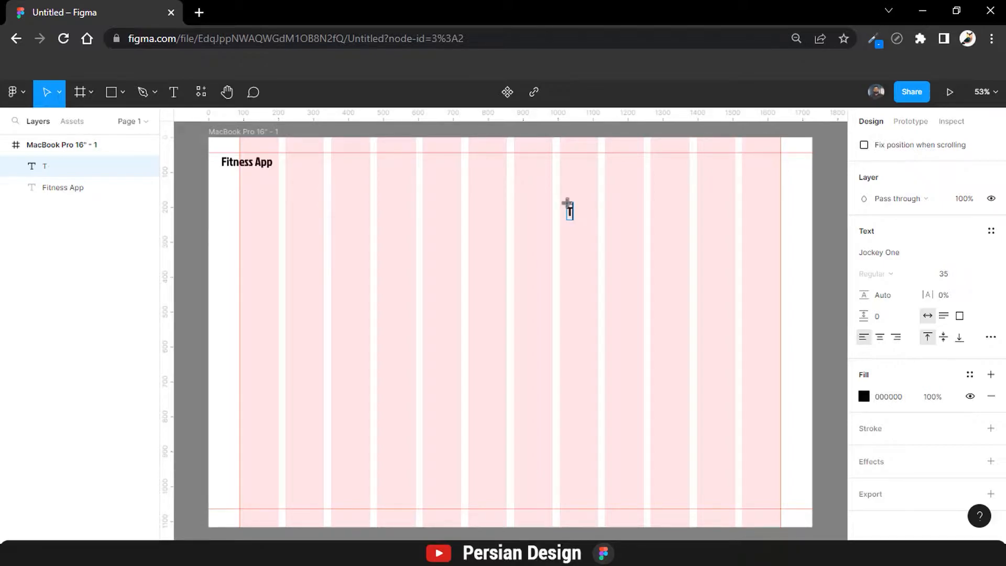
pyautogui.press('Escape')
# Set the letter case of the Fitness App text to uppercase in the type settings.
pyautogui.doubleClick(253, 163)
pyautogui.scroll(-2, 900, 361)
pyautogui.scroll(-2, 917, 364)
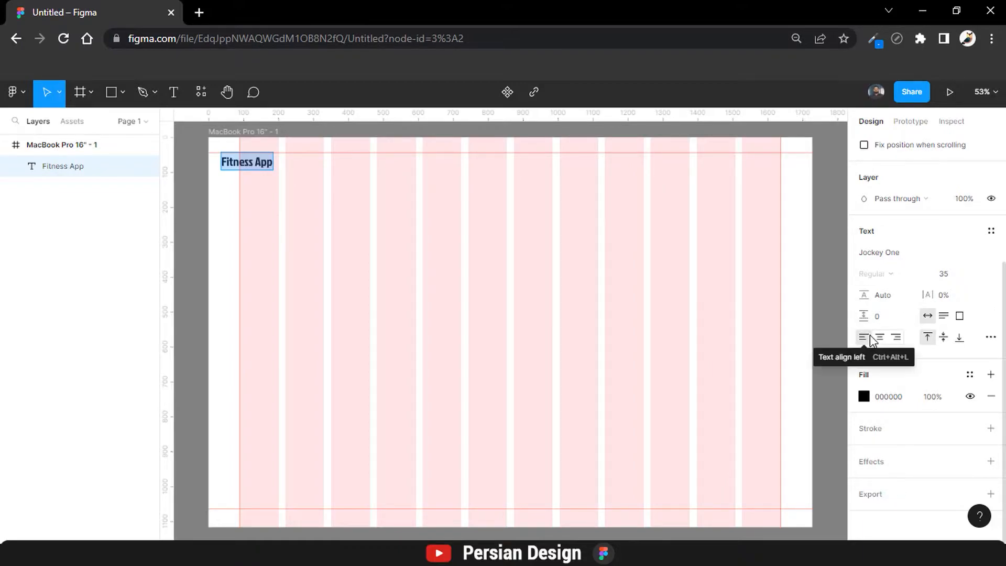
pyautogui.click(990, 336)
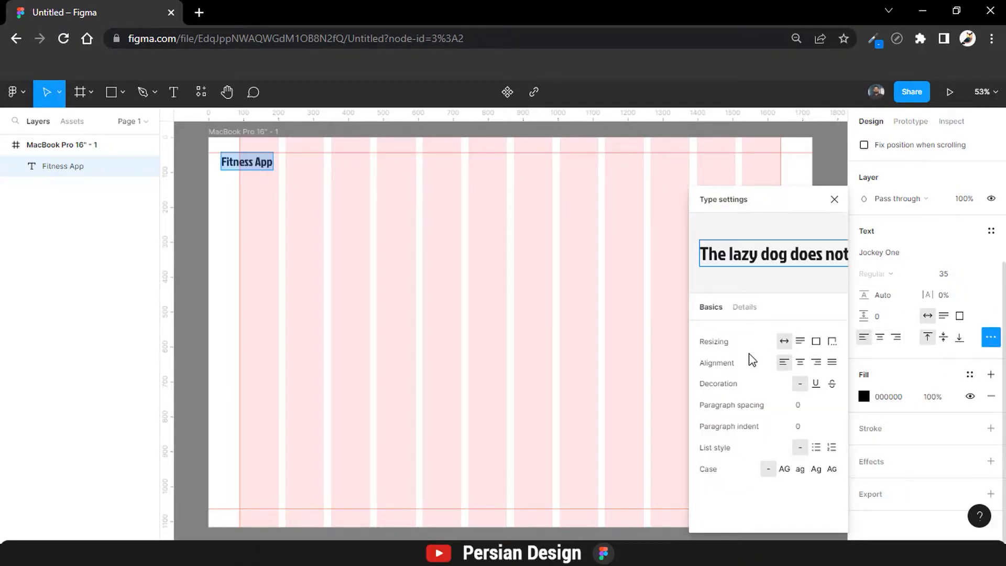
pyautogui.click(784, 468)
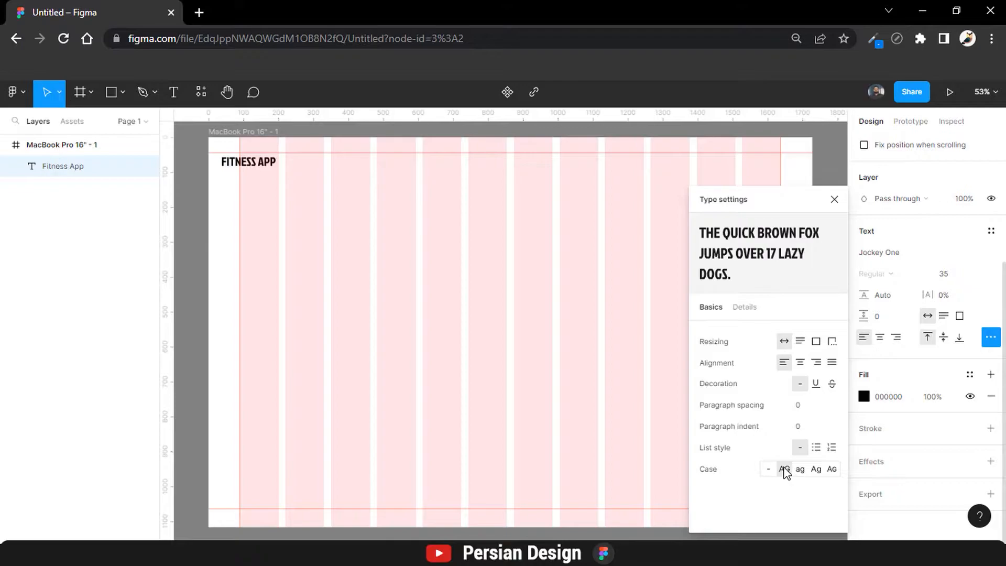
pyautogui.click(495, 295)
# Add a text reading "Traning" in the upper middle of the frame.
pyautogui.click(174, 93)
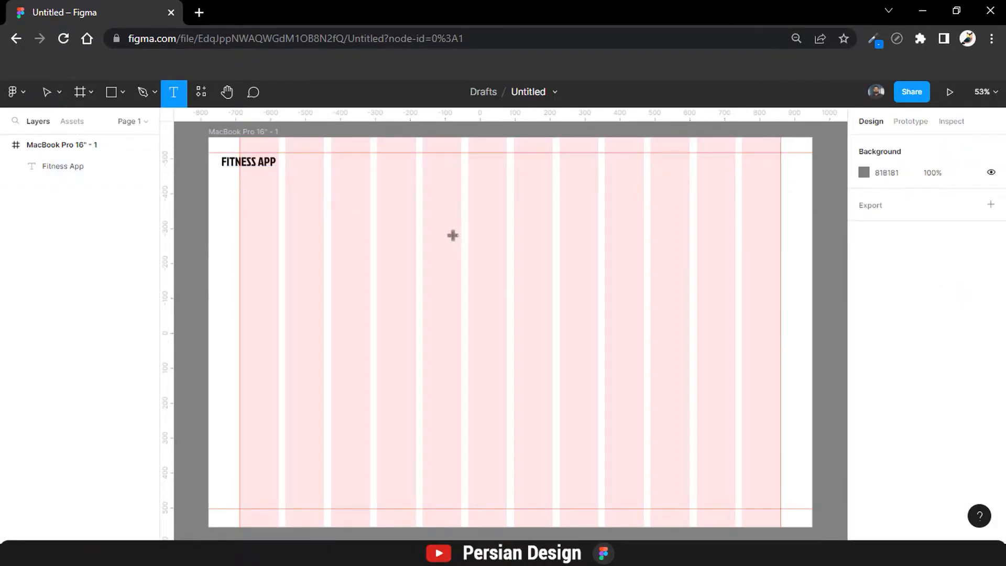
pyautogui.click(452, 236)
pyautogui.write('Tra')
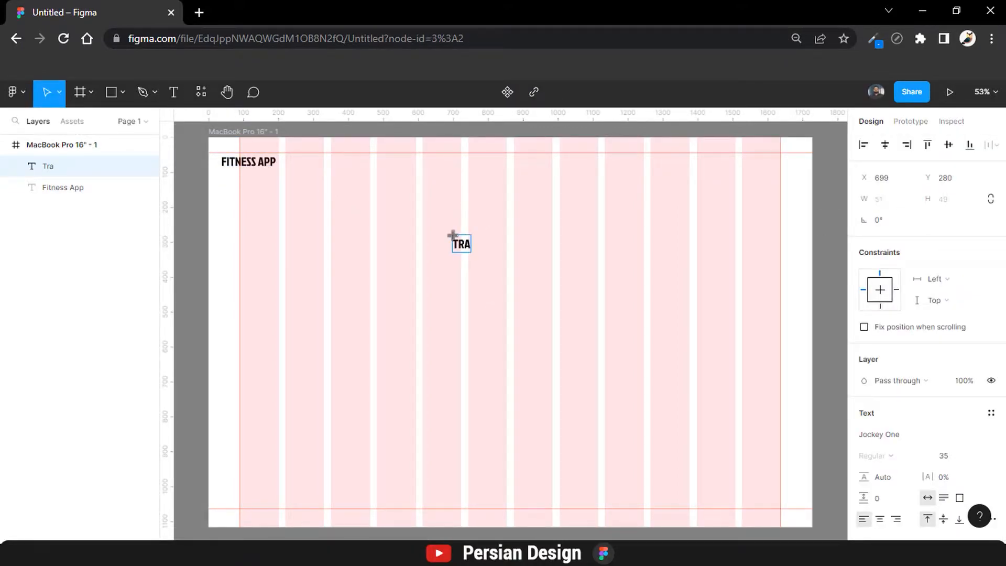
pyautogui.write('nin')
pyautogui.click(529, 256)
# Duplicate the Traning text beside the original and change the copy to "About us".
pyautogui.moveTo(473, 247); pyautogui.dragTo(524, 247)
pyautogui.doubleClick(523, 246)
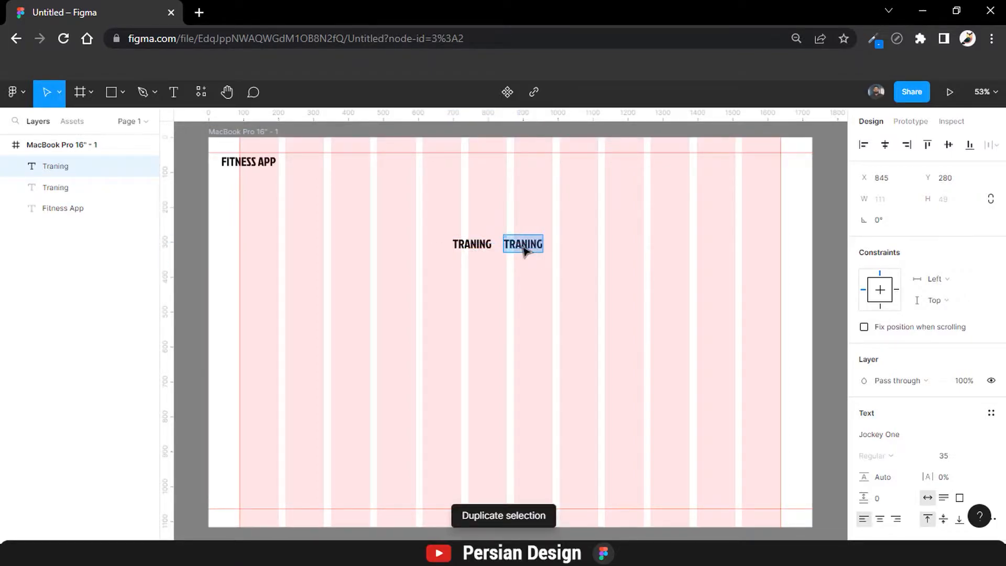
pyautogui.write('About')
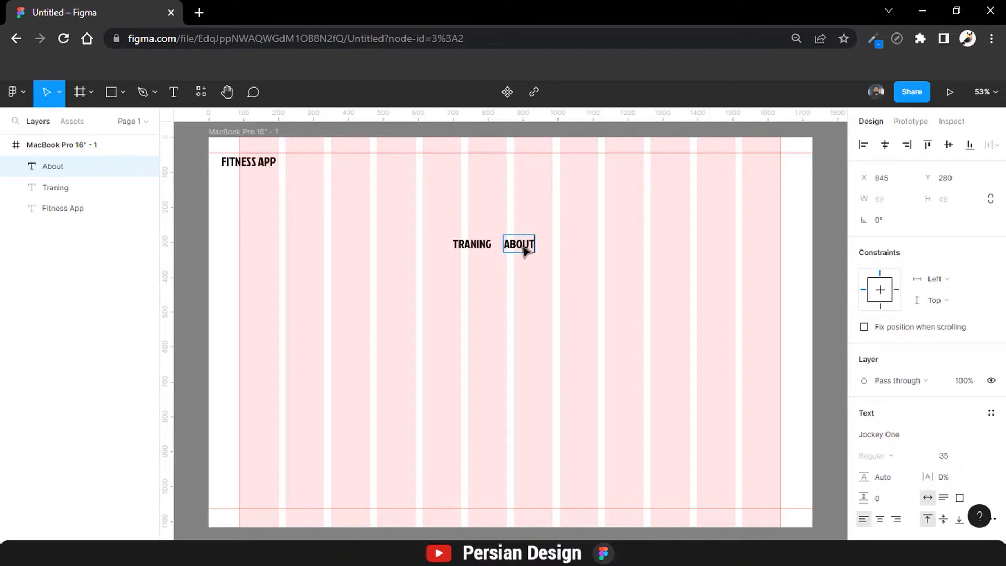
pyautogui.write(' us')
pyautogui.press('Escape')
# Move the Traning and About us texts together to the frame's upper-right corner, under the top guide.
pyautogui.keyDown('shift'); pyautogui.click(475, 243); pyautogui.keyUp('shift')
pyautogui.moveTo(506, 248); pyautogui.dragTo(764, 169)
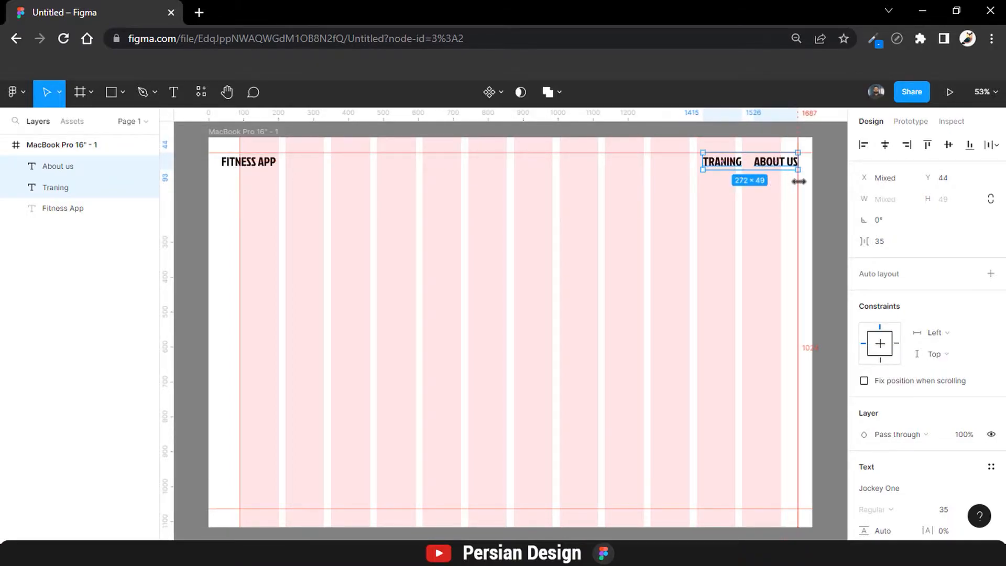
# Shift the side guides outward to the outer edges of the header texts and place the Fitness App text at X 45.
pyautogui.moveTo(241, 185); pyautogui.dragTo(225, 183)
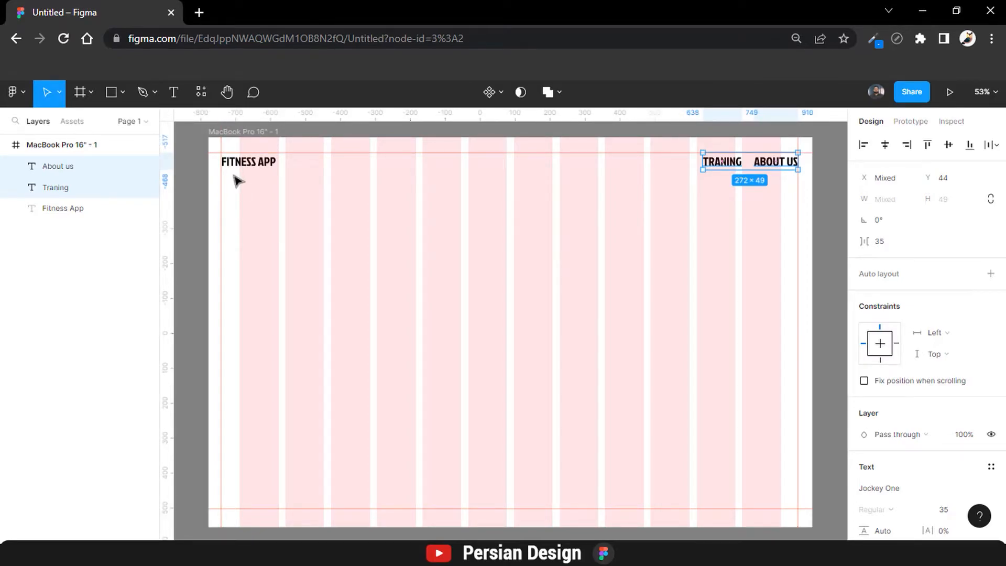
pyautogui.moveTo(234, 163); pyautogui.dragTo(223, 182)
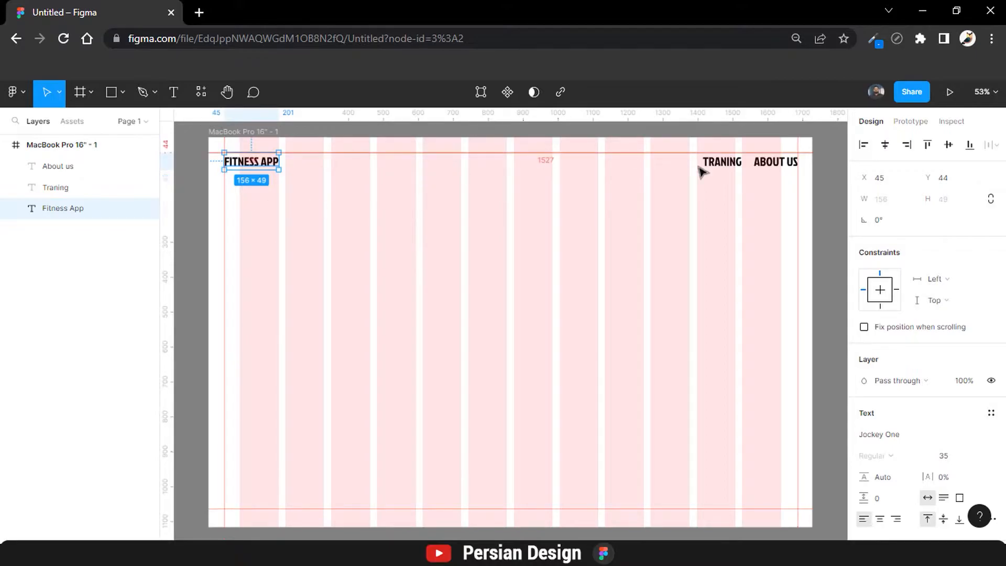
pyautogui.moveTo(798, 182); pyautogui.dragTo(796, 181)
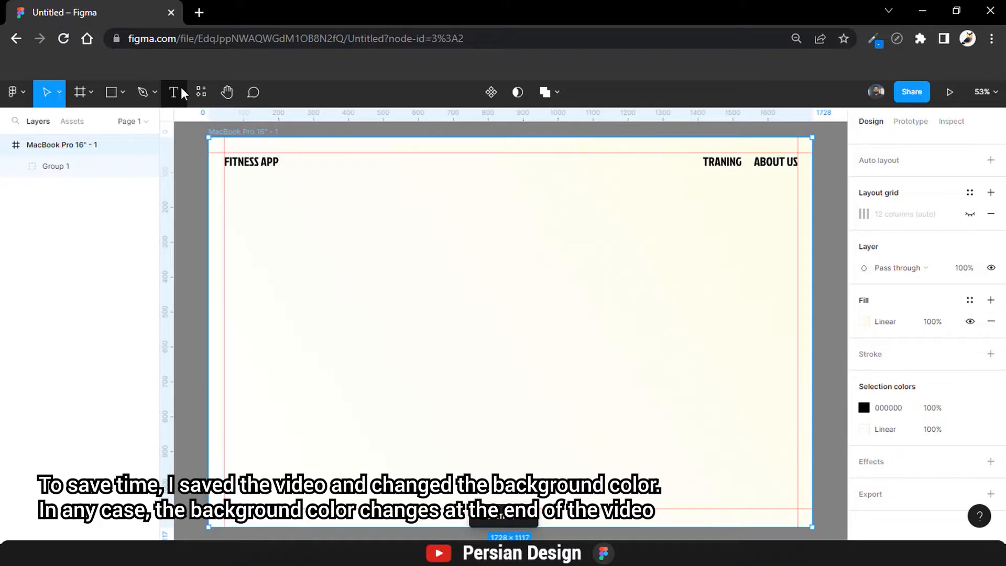
# Add a text reading "app" in the upper middle of the frame.
pyautogui.click(173, 92)
pyautogui.click(495, 246)
pyautogui.write('app')
# Set the fill color of the app text to FFFFFF.
pyautogui.hotkey('ctrl', 'a')
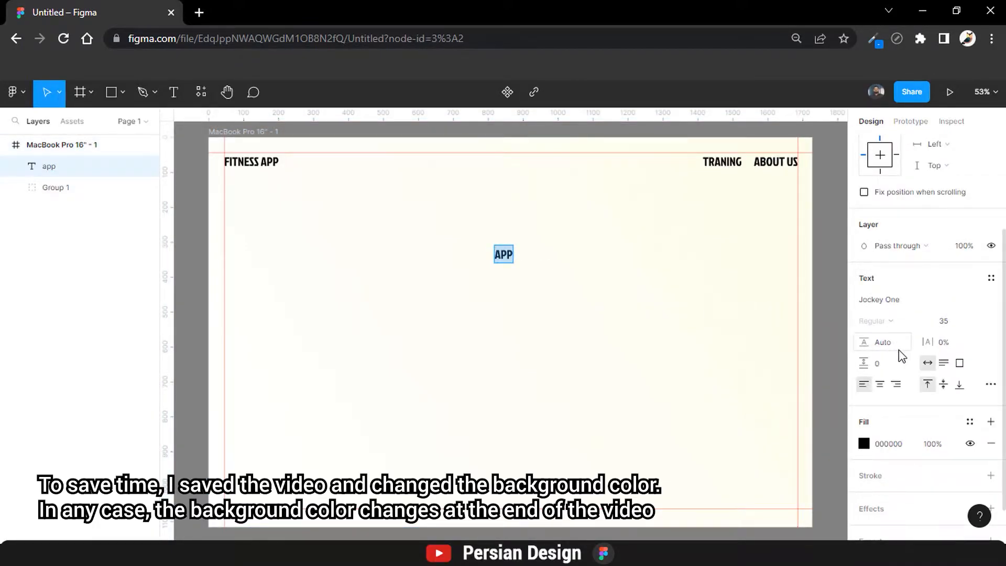
pyautogui.click(864, 444)
pyautogui.write('ffffff')
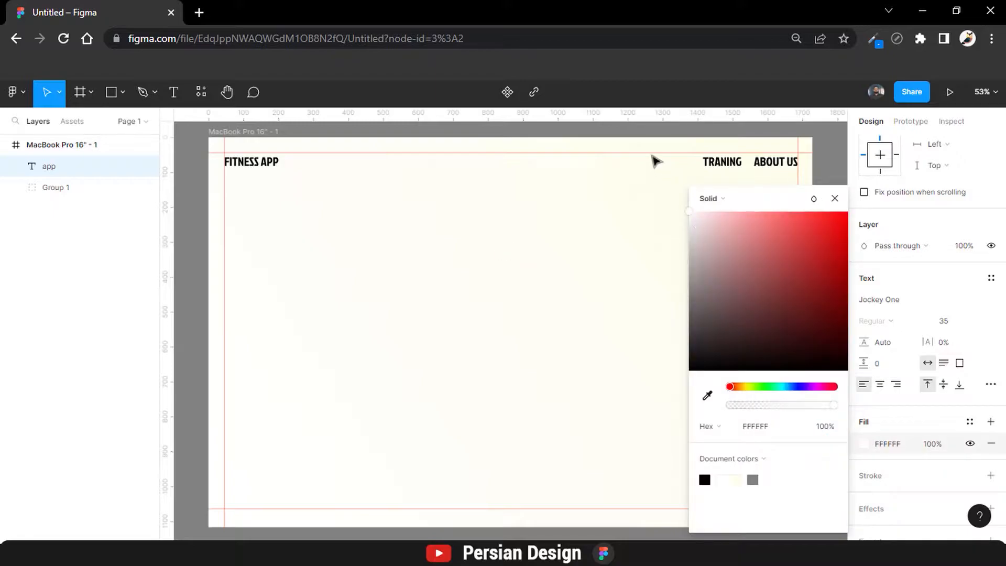
pyautogui.press('Return')
# Move the app text into the header row just left of Traning and deselect it.
pyautogui.moveTo(506, 259); pyautogui.dragTo(680, 165)
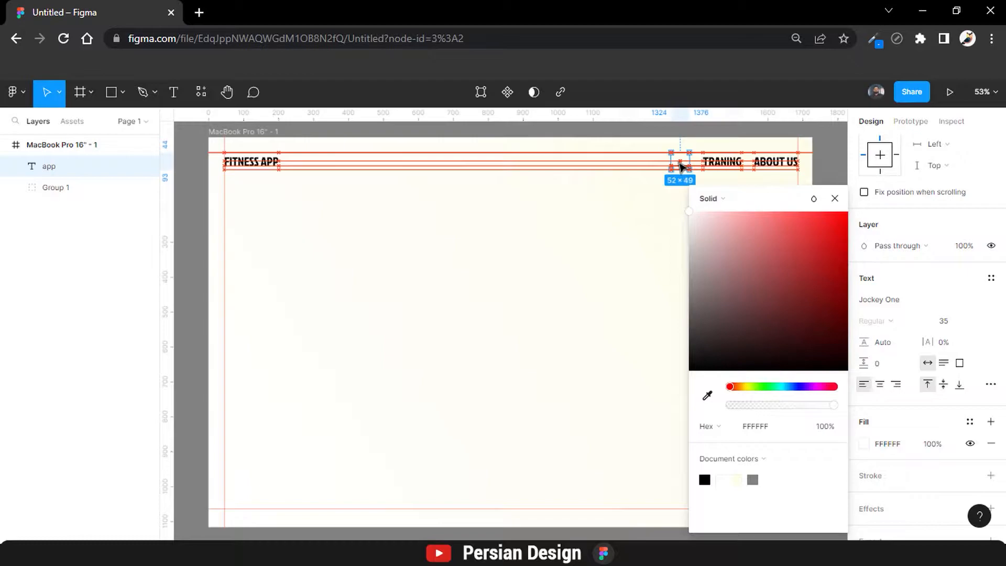
pyautogui.click(835, 198)
pyautogui.click(711, 219)
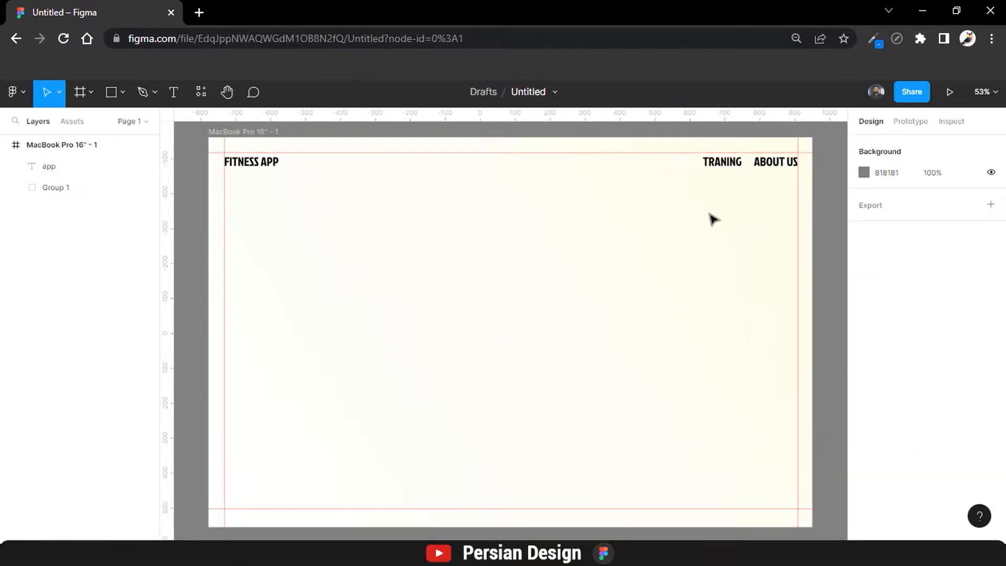
pyautogui.hotkey('shift', '1')
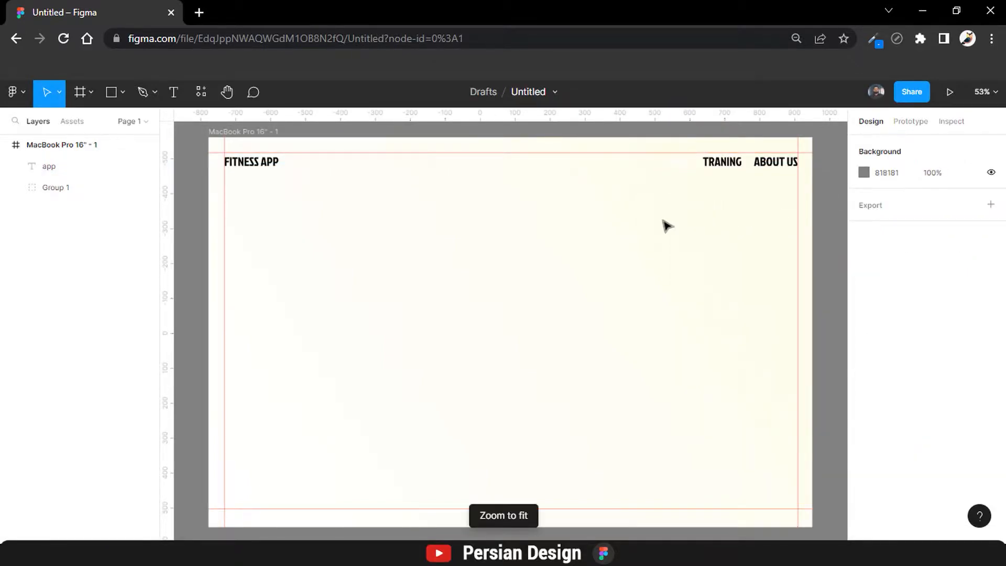
# Move the app text layer into Group 1 with the other header texts and collapse the group.
pyautogui.click(47, 169)
pyautogui.moveTo(49, 193); pyautogui.dragTo(45, 197)
pyautogui.click(16, 167)
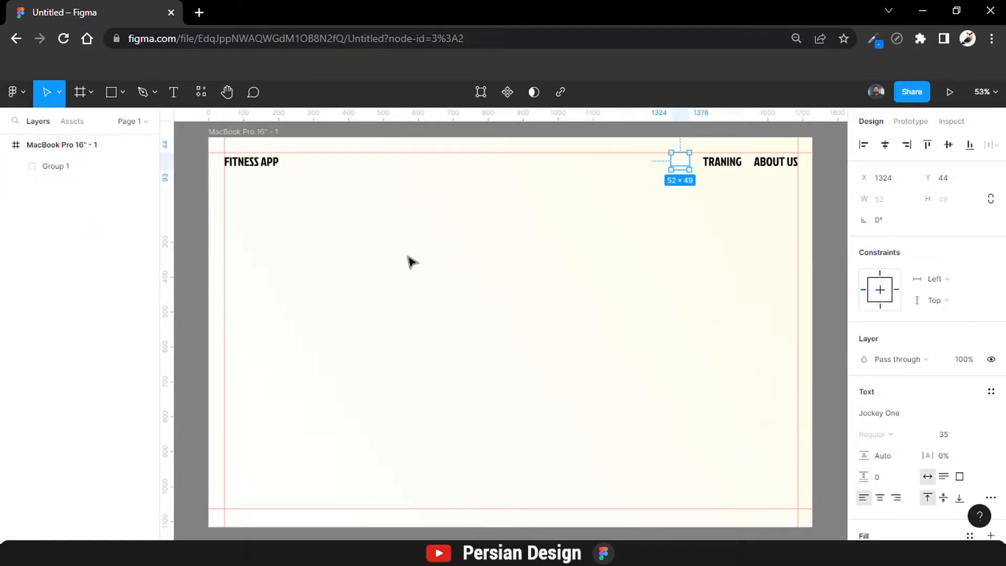
# Change the fill color of the app text to yellow FFF200 and deselect it.
pyautogui.doubleClick(681, 162)
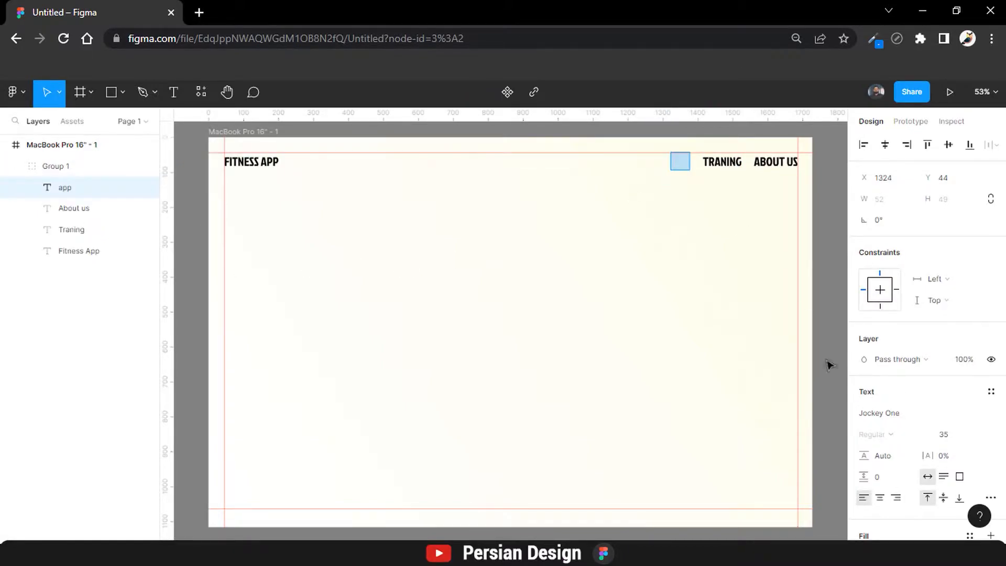
pyautogui.scroll(-4, 912, 367)
pyautogui.click(865, 397)
pyautogui.press('i')
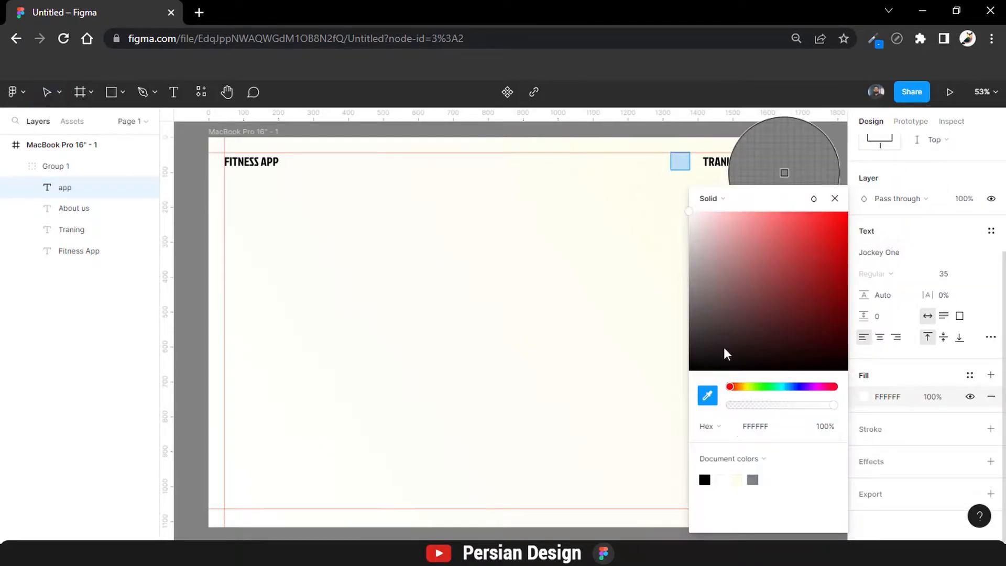
pyautogui.click(743, 166)
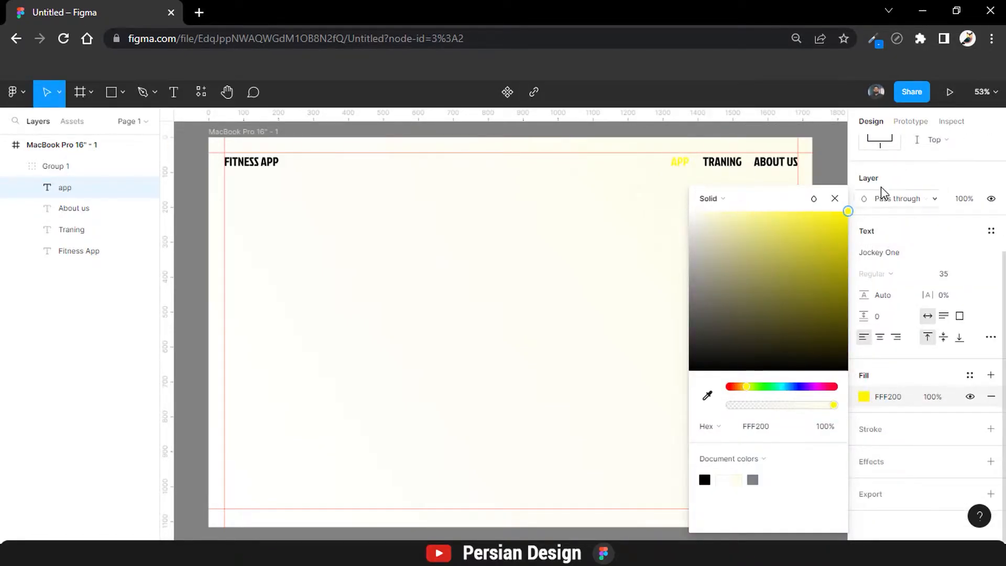
pyautogui.click(835, 198)
pyautogui.click(829, 219)
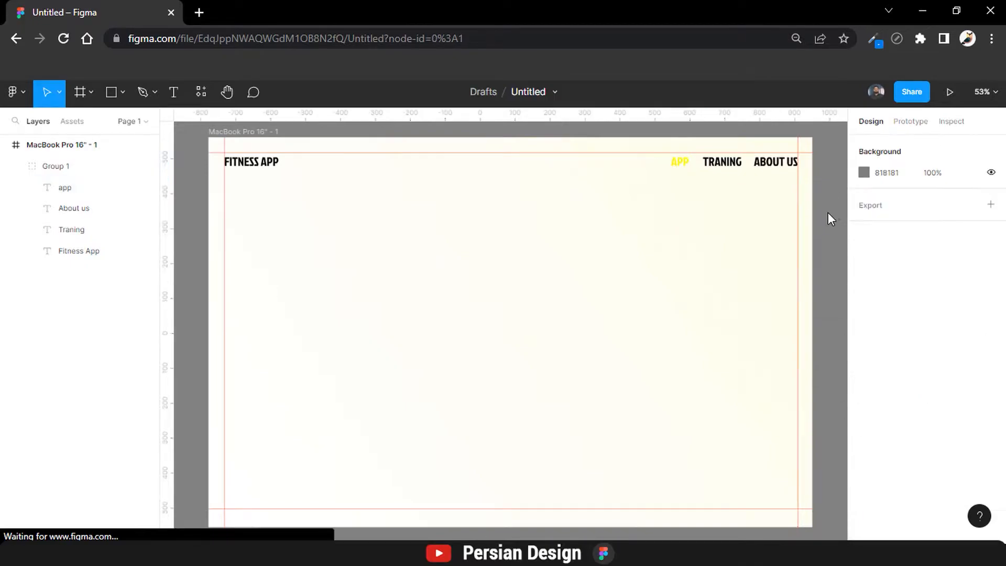
# Collapse Group 1 and draw an ellipse about 844 × 799 in the middle of the frame below the header.
pyautogui.click(17, 166)
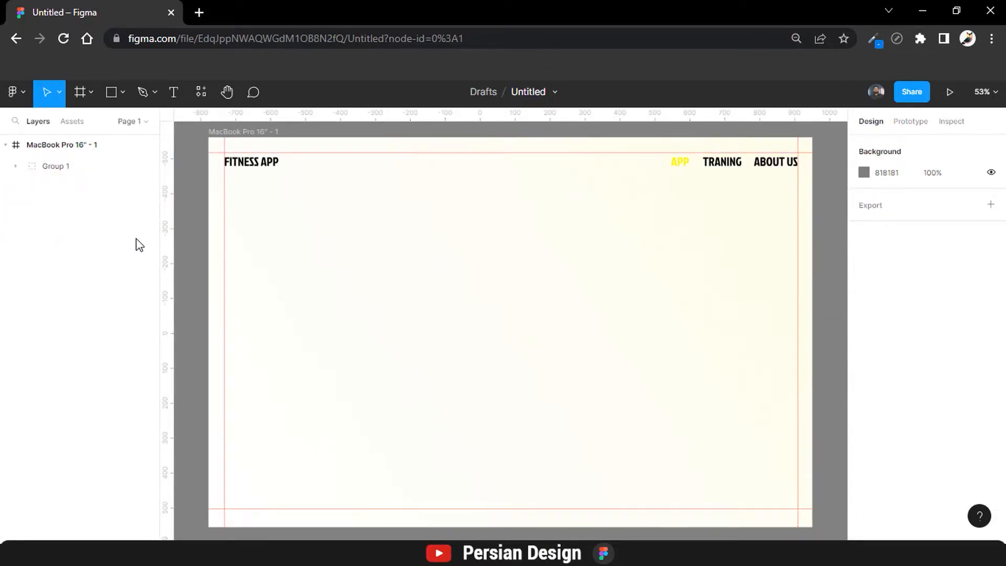
pyautogui.click(106, 93)
pyautogui.click(120, 97)
pyautogui.click(94, 171)
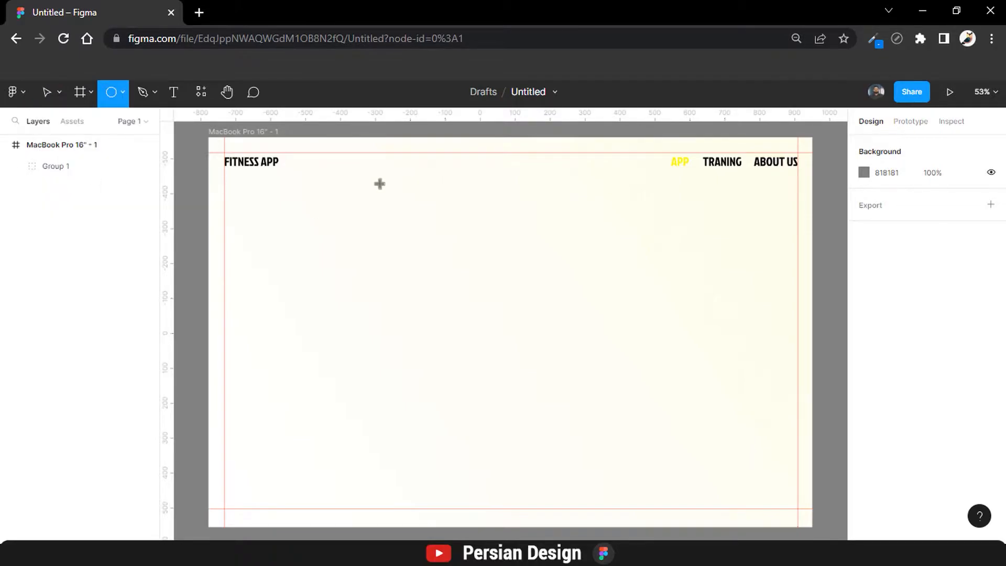
pyautogui.moveTo(379, 184); pyautogui.dragTo(674, 462)
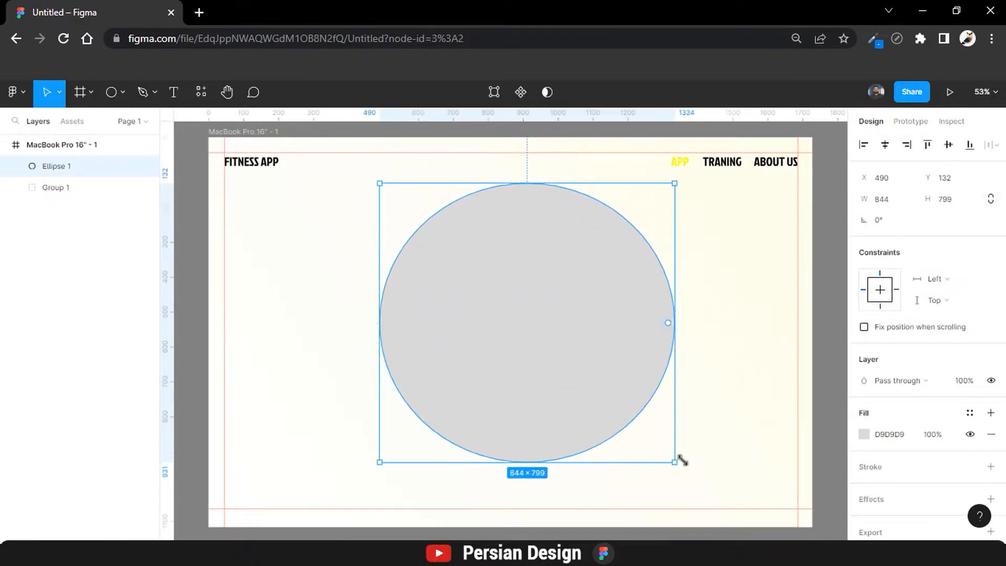
# Hide the ellipse's fill and give it a black 000000 inside stroke with a weight of 5.
pyautogui.scroll(-1, 930, 335)
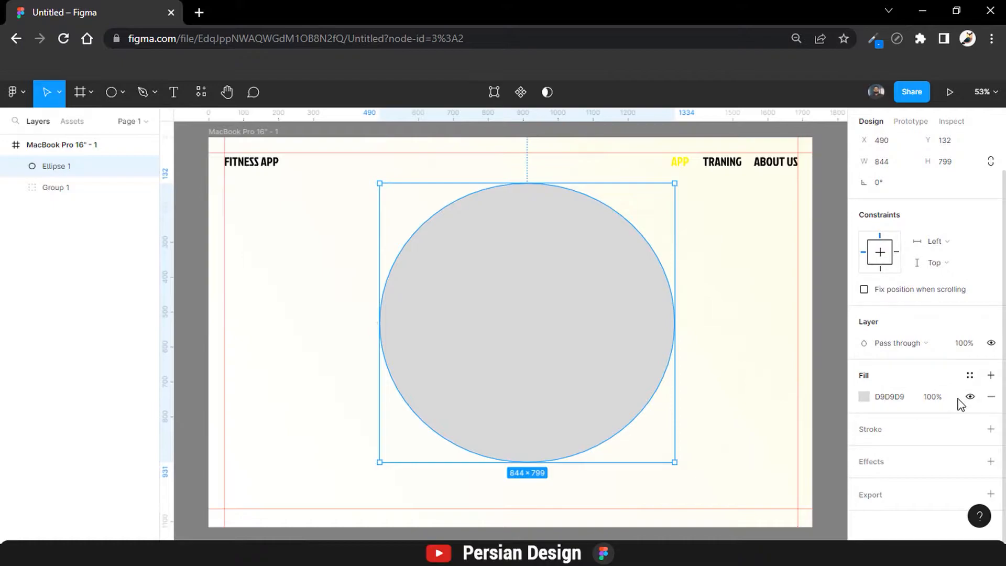
pyautogui.click(878, 430)
pyautogui.click(970, 397)
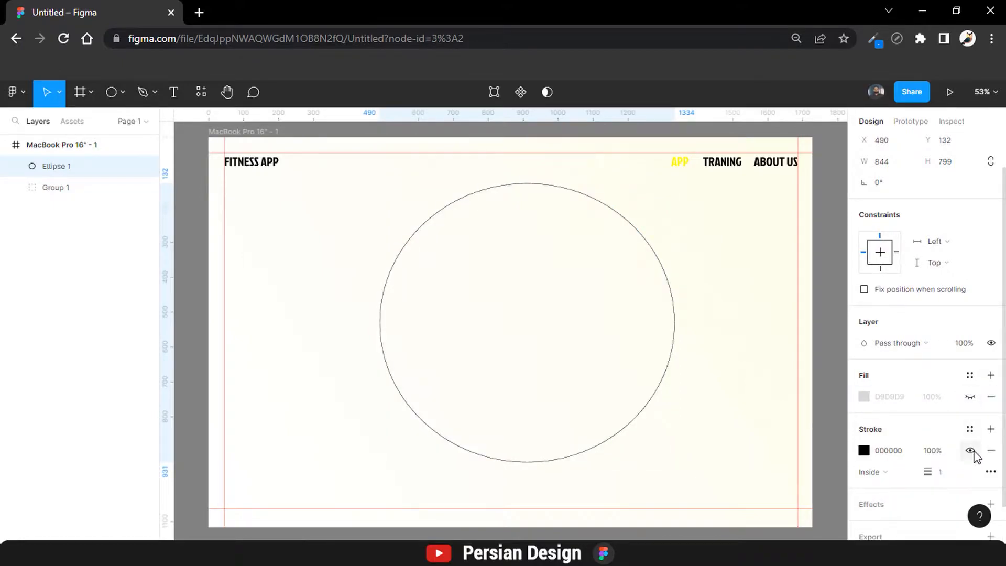
pyautogui.click(864, 451)
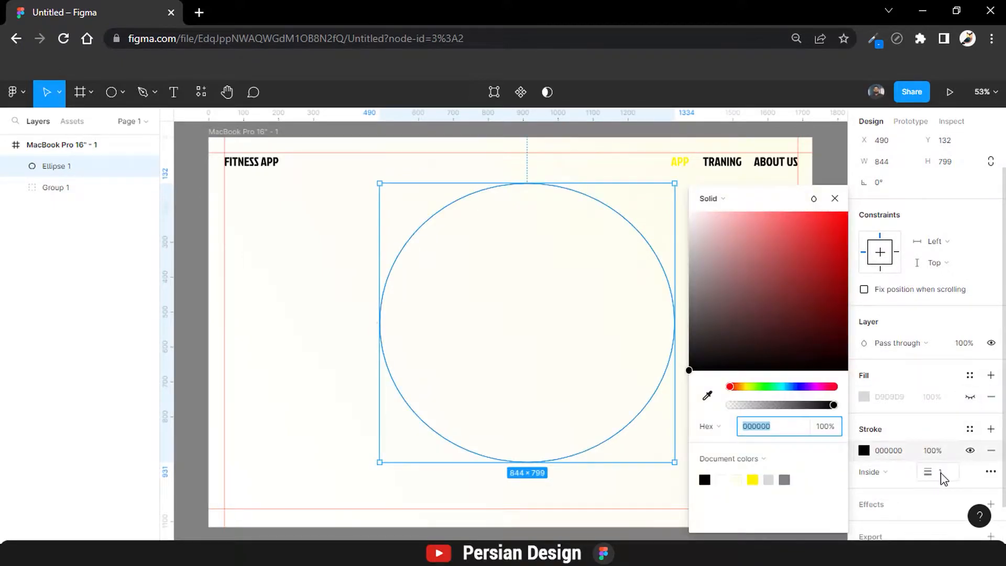
pyautogui.write('5')
pyautogui.press('Return')
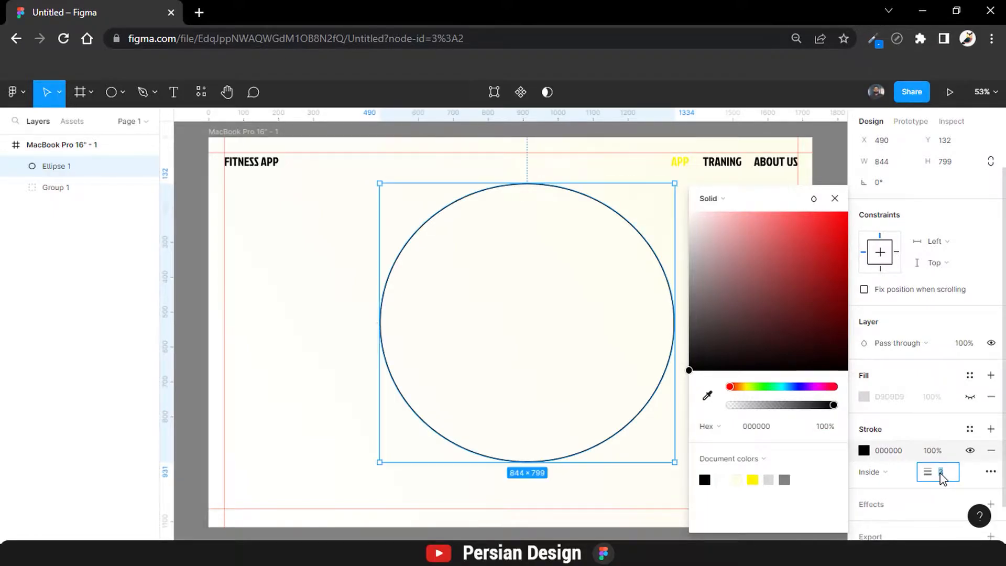
pyautogui.click(835, 199)
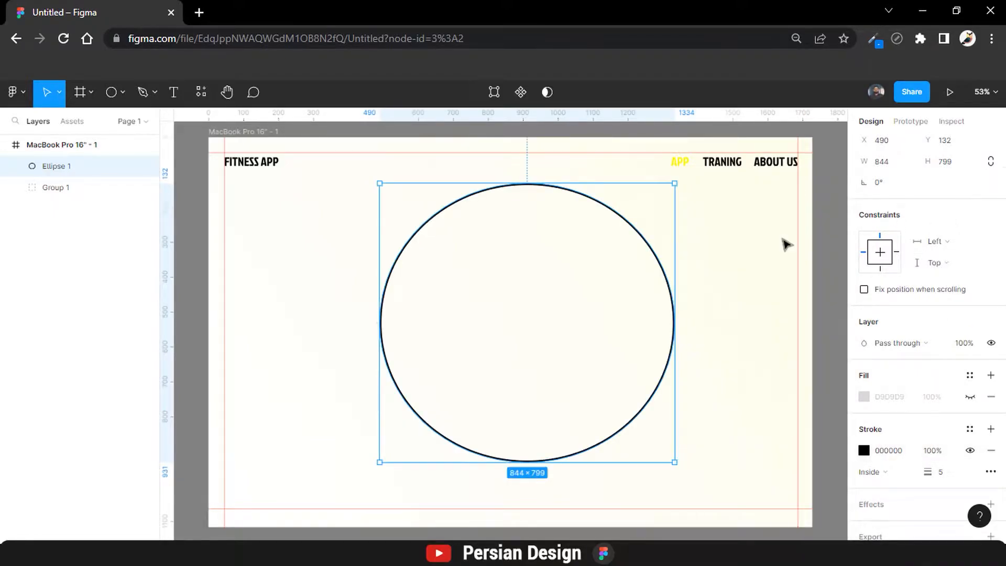
# Show the 12-column layout grid of the MacBook Pro 16" - 1 frame.
pyautogui.scroll(1, 786, 243)
pyautogui.click(34, 145)
pyautogui.click(970, 312)
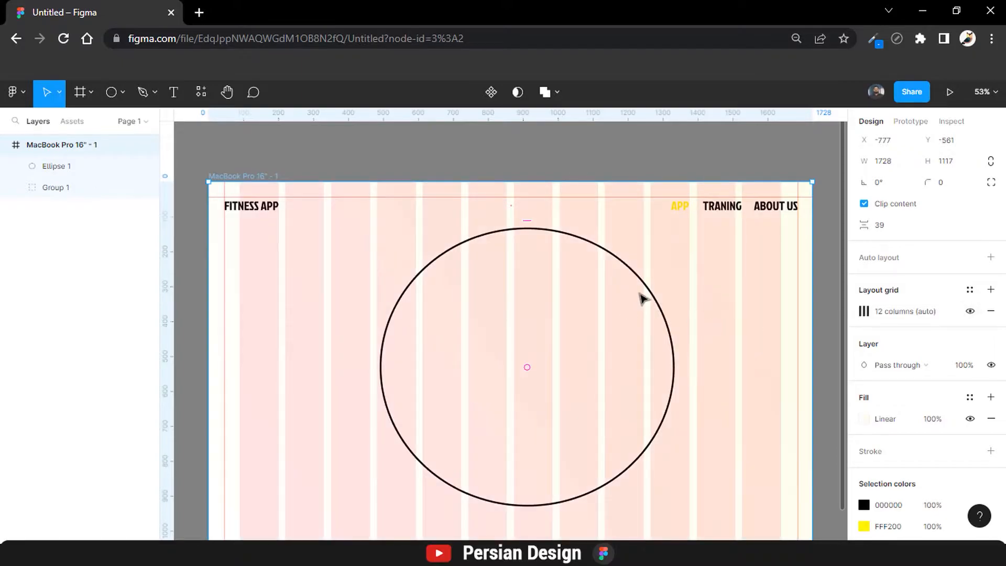
# Set the ellipse's stroke weight to 3.
pyautogui.click(644, 294)
pyautogui.click(649, 292)
pyautogui.scroll(-2, 932, 254)
pyautogui.click(948, 430)
pyautogui.write('3')
pyautogui.press('Return')
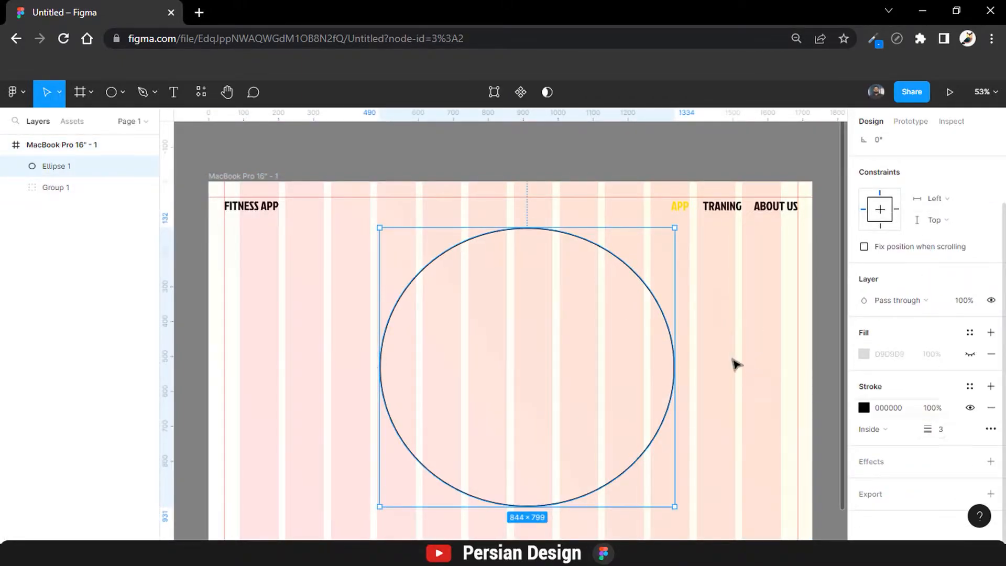
# Enlarge the ellipse to about 1046 × 991 and move it over the frame's upper-right corner.
pyautogui.moveTo(644, 281)
pyautogui.mouseDown()
pyautogui.moveTo(852, 128)
pyautogui.moveTo(479, 330)
pyautogui.moveTo(492, 317)
pyautogui.moveTo(384, 351)
pyautogui.moveTo(470, 370)
pyautogui.mouseUp()
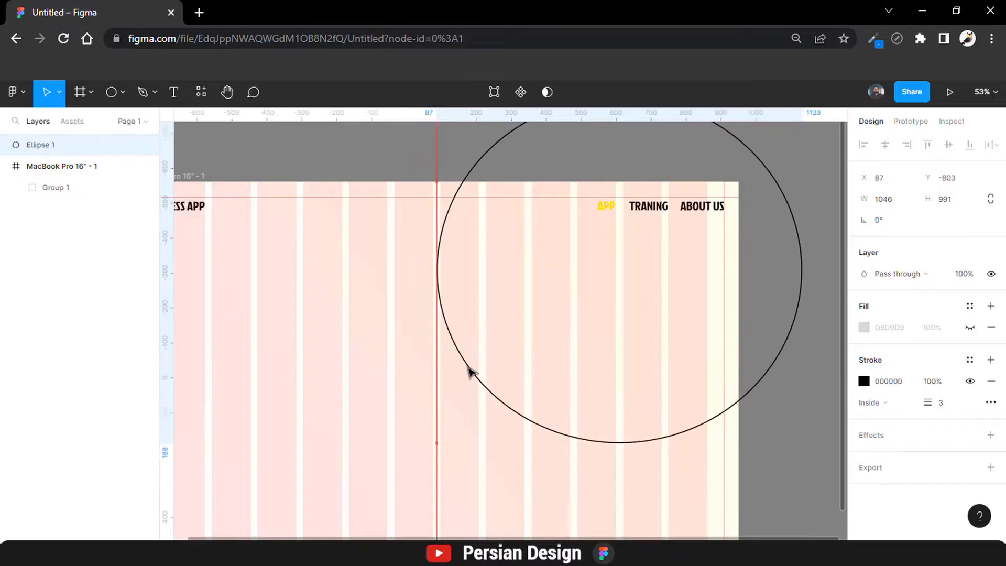
pyautogui.hotkey('shift', '1')
pyautogui.click(427, 188)
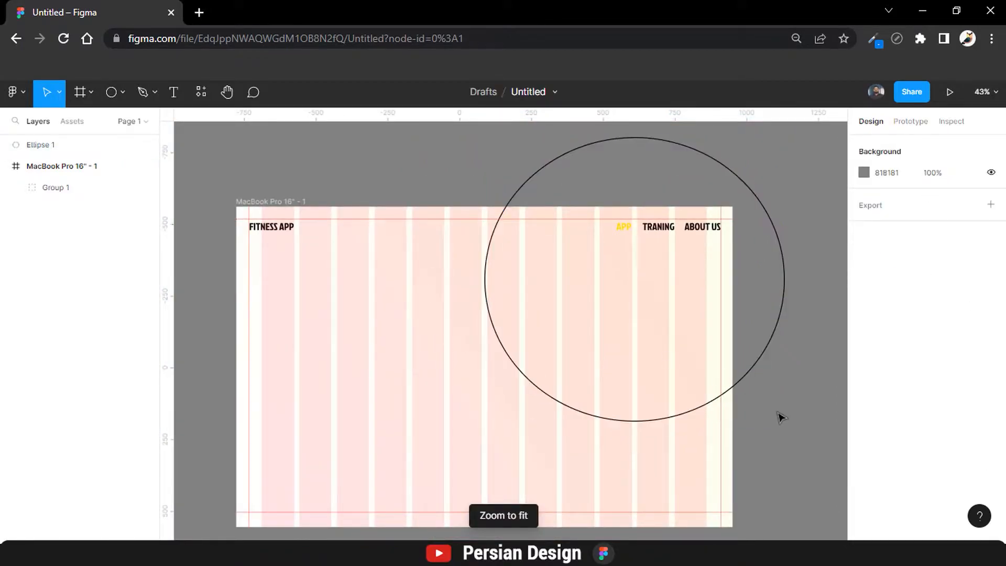
# Move the Ellipse 1 layer back into the MacBook Pro 16" - 1 frame and shift the ellipse to about X 985, Y -402.
pyautogui.moveTo(40, 145); pyautogui.dragTo(42, 172)
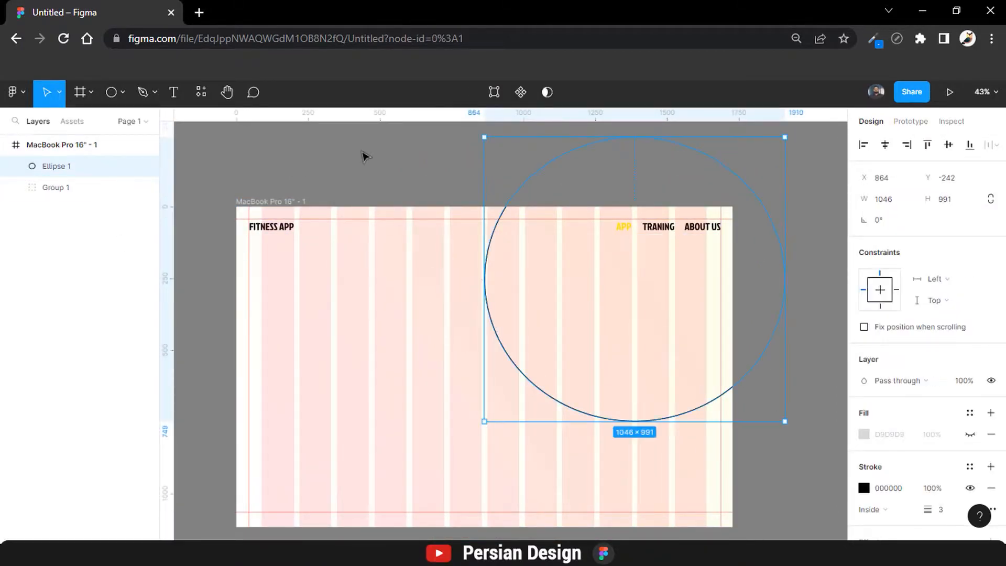
pyautogui.click(367, 167)
pyautogui.hotkey('shift', '1')
pyautogui.click(650, 394)
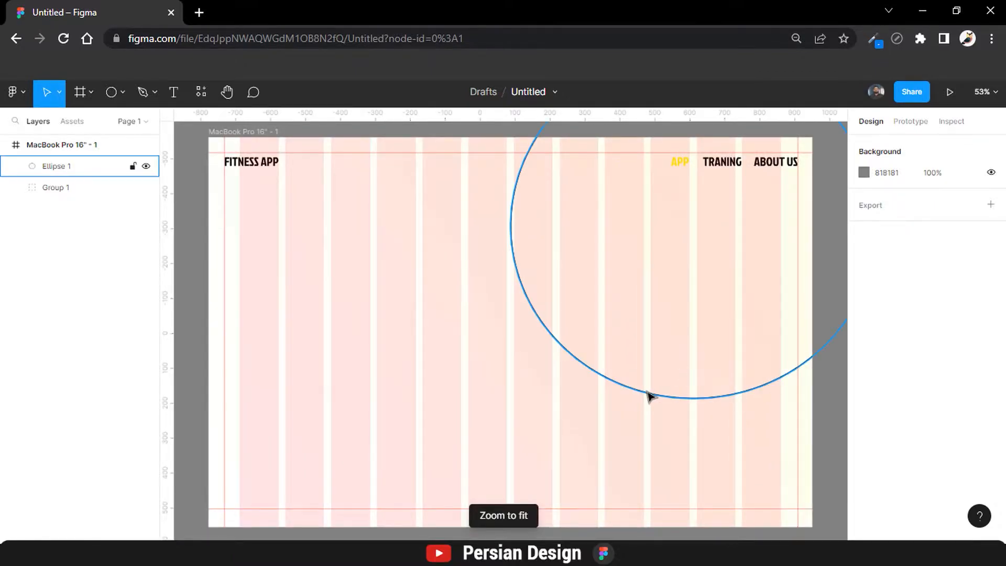
pyautogui.moveTo(691, 373); pyautogui.dragTo(692, 342)
# Set the ellipse's stroke weight to 2 and deselect it.
pyautogui.click(942, 510)
pyautogui.write('2')
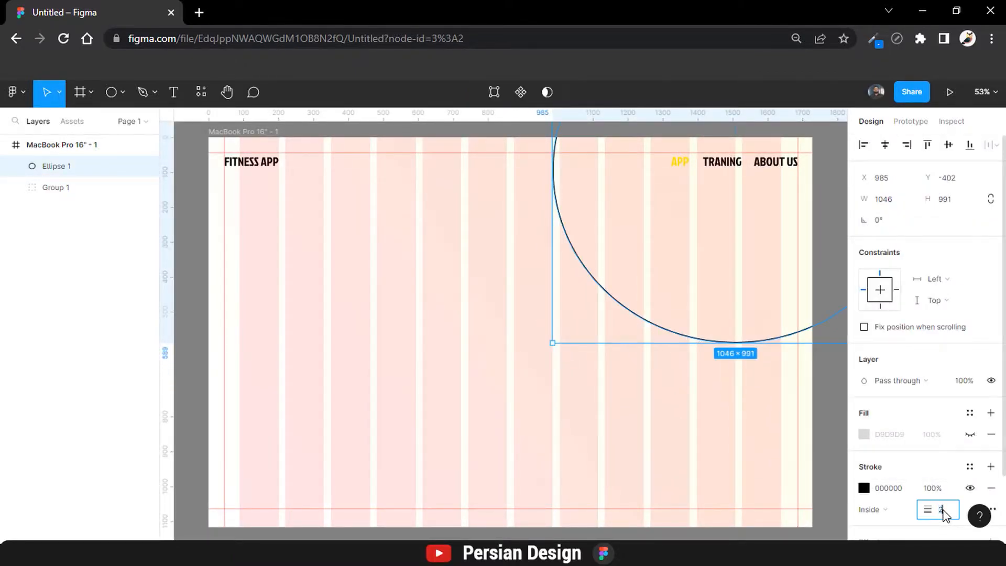
pyautogui.click(189, 297)
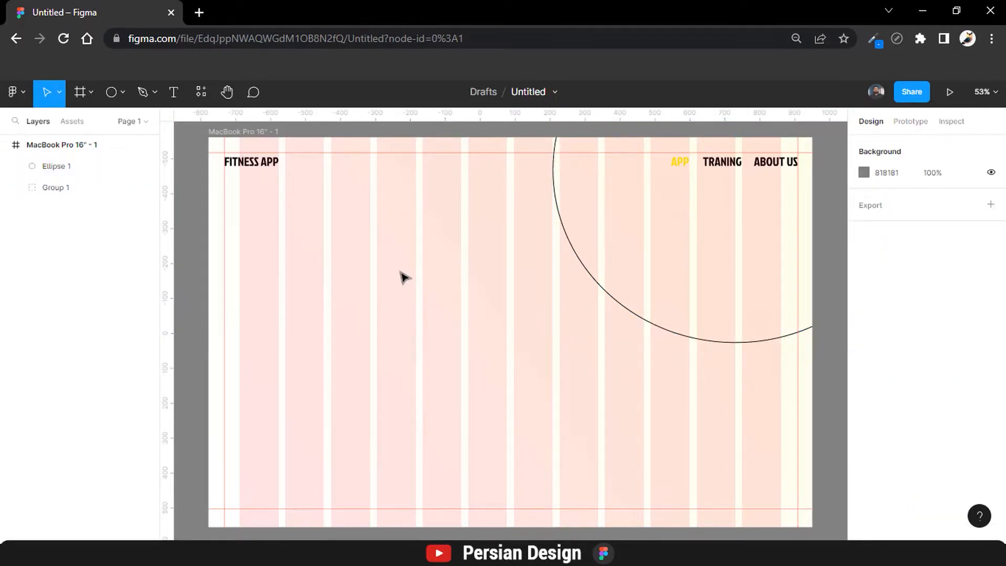
# Add a text layer reading "work out" in the frame, left of the ellipse and below the header.
pyautogui.click(177, 93)
pyautogui.click(378, 239)
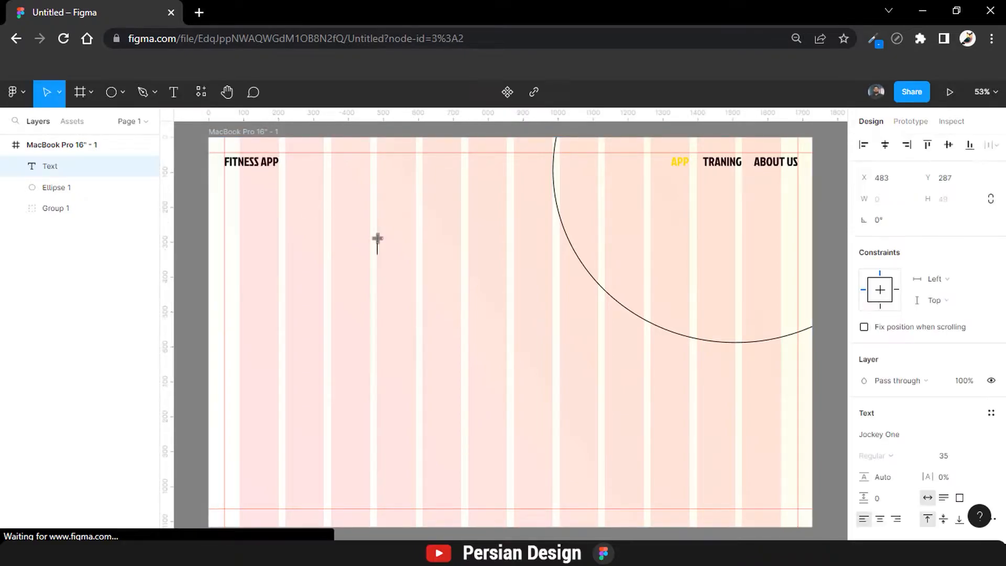
pyautogui.write('work')
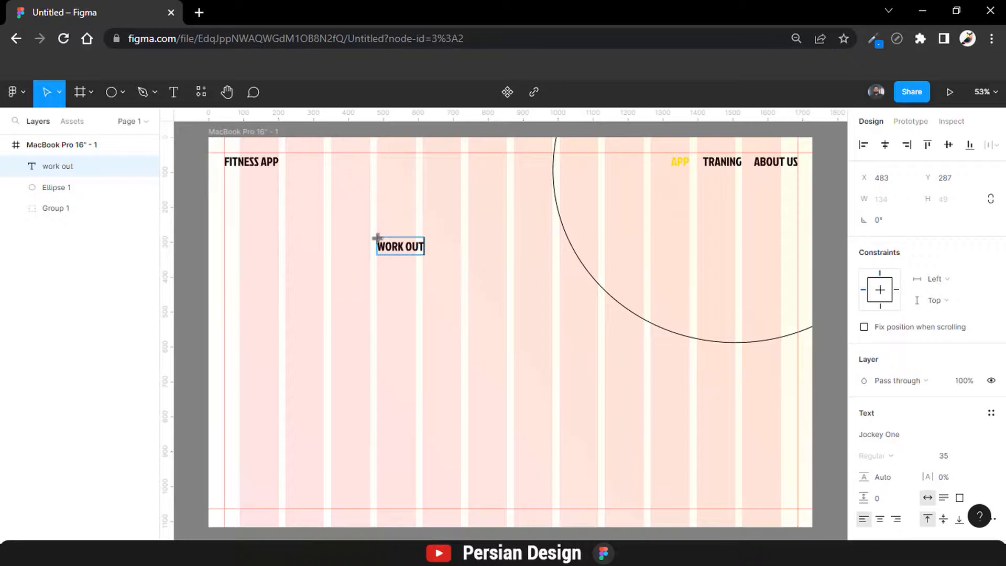
# Enlarge the work out text by trying font sizes 120 and 200, ending with 250.
pyautogui.hotkey('ctrl', 'a')
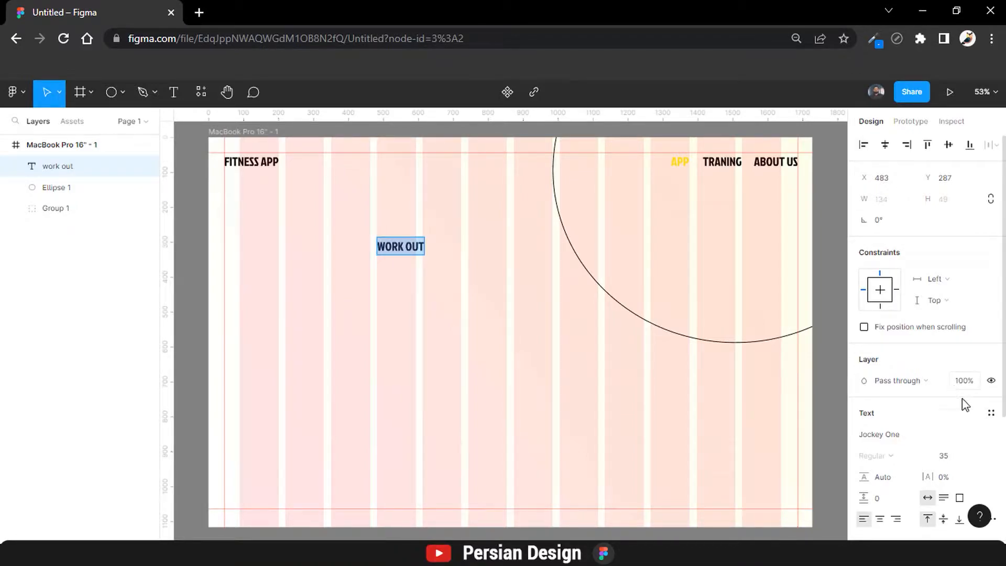
pyautogui.scroll(-3, 963, 404)
pyautogui.click(948, 276)
pyautogui.write('120')
pyautogui.press('Return')
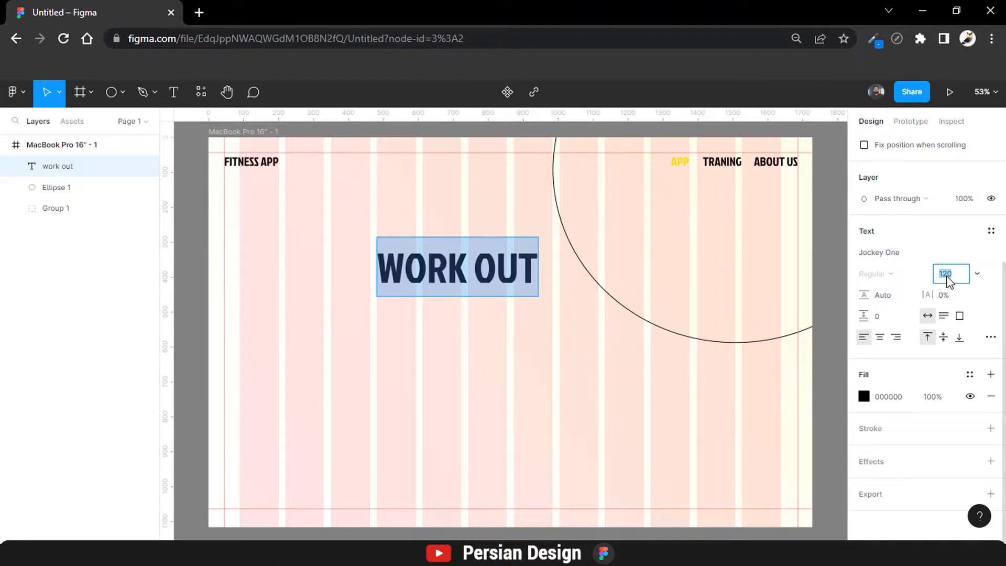
pyautogui.write('200')
pyautogui.press('Return')
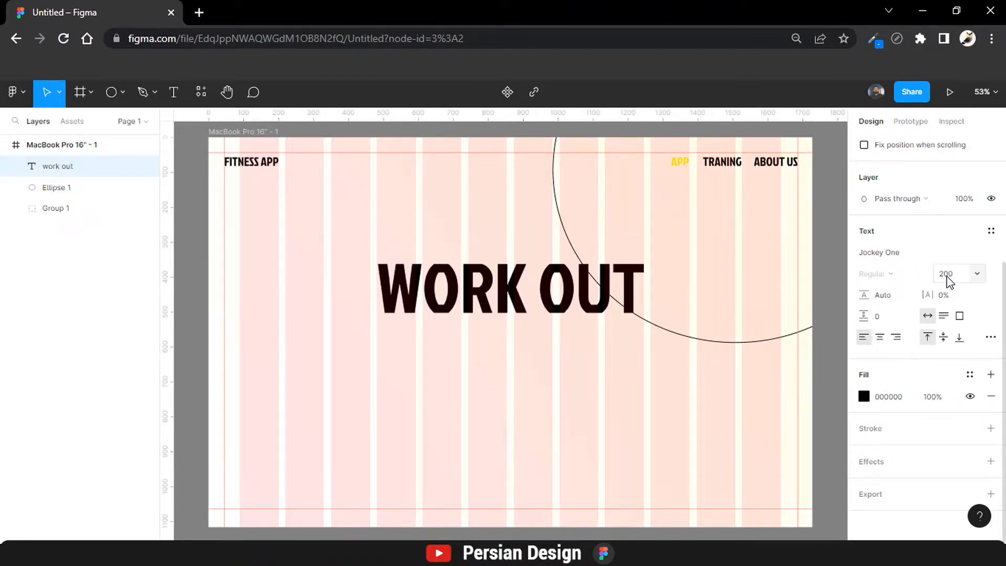
pyautogui.click(949, 279)
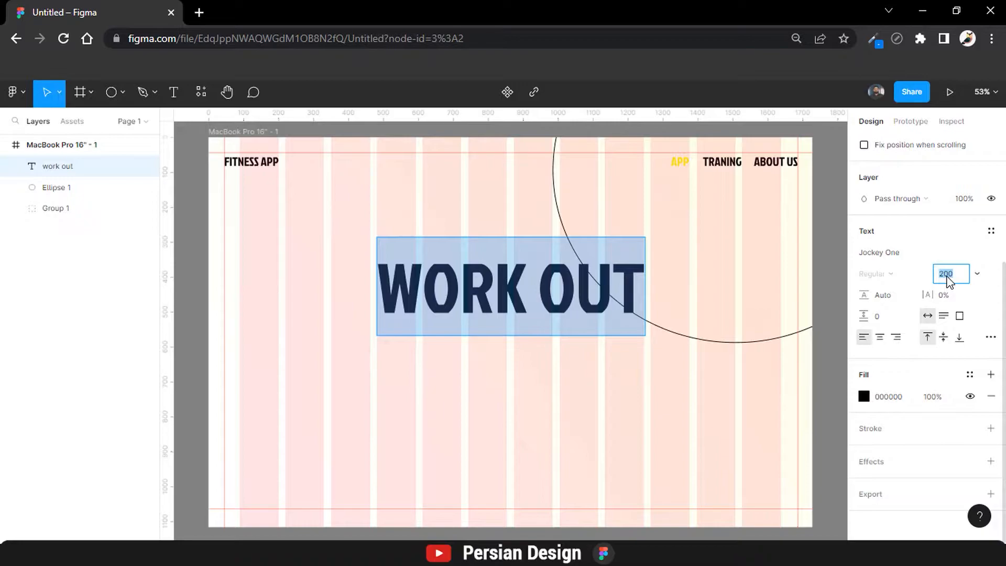
pyautogui.write('250')
pyautogui.press('Return')
# Set the work out text's letter spacing to 15% and move it to about X 308, Y 208.
pyautogui.click(946, 295)
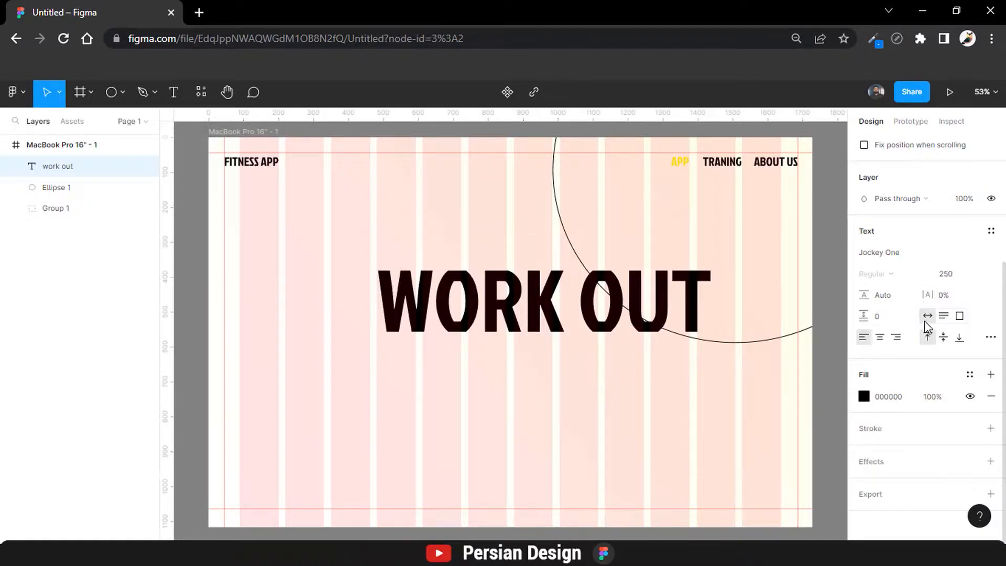
pyautogui.write('15')
pyautogui.press('Return')
pyautogui.moveTo(682, 306); pyautogui.dragTo(622, 283)
# Set the work out text's font size to 230.
pyautogui.click(943, 274)
pyautogui.write('2')
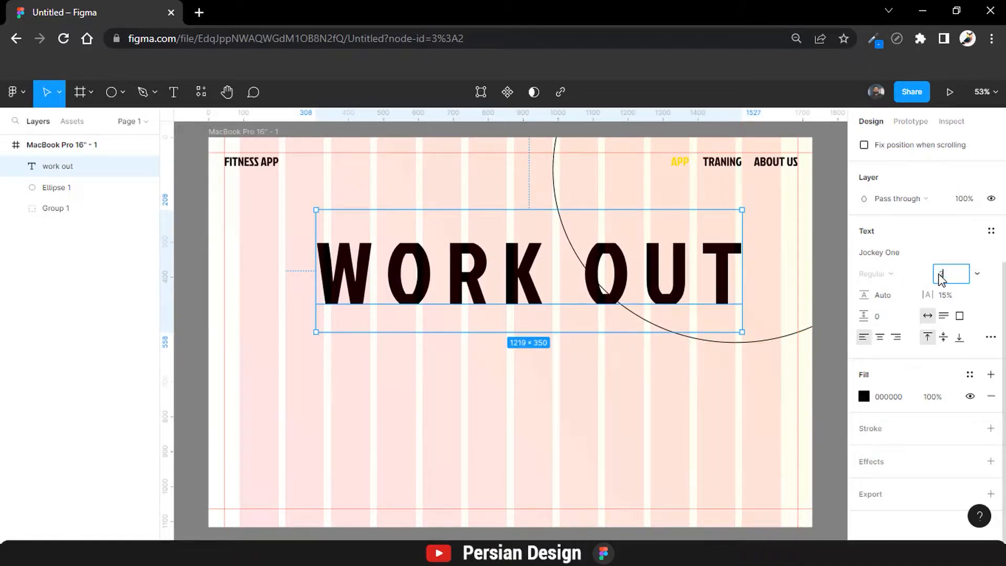
pyautogui.write('30')
pyautogui.press('Return')
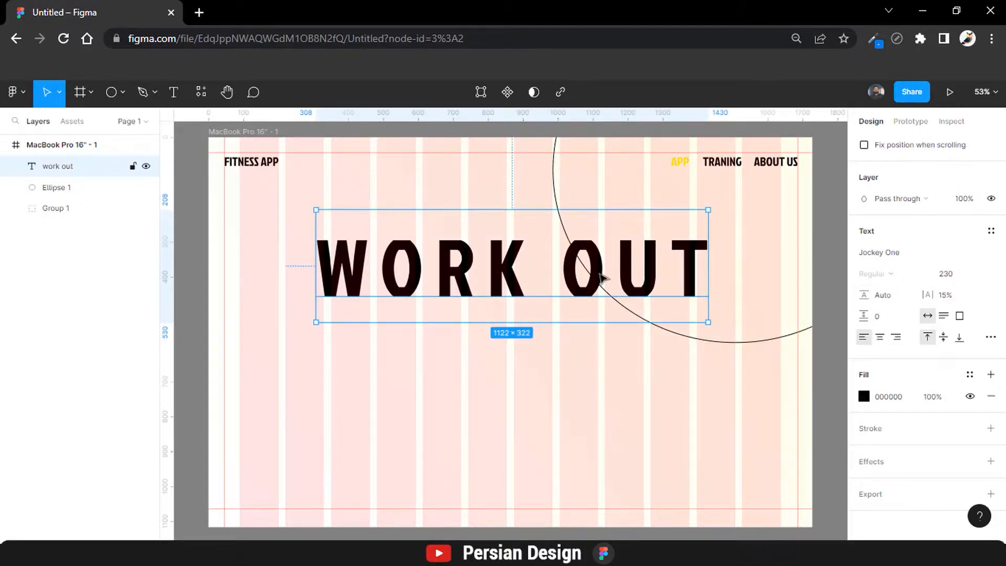
# Move the work out headline further toward the frame's upper left and give it middle vertical alignment with 25% letter spacing.
pyautogui.moveTo(576, 292); pyautogui.dragTo(500, 268)
pyautogui.press('Return')
pyautogui.moveTo(937, 297)
pyautogui.mouseDown()
pyautogui.moveTo(964, 299)
pyautogui.moveTo(892, 278)
pyautogui.mouseUp()
pyautogui.click(944, 296)
pyautogui.write('25')
pyautogui.press('Return')
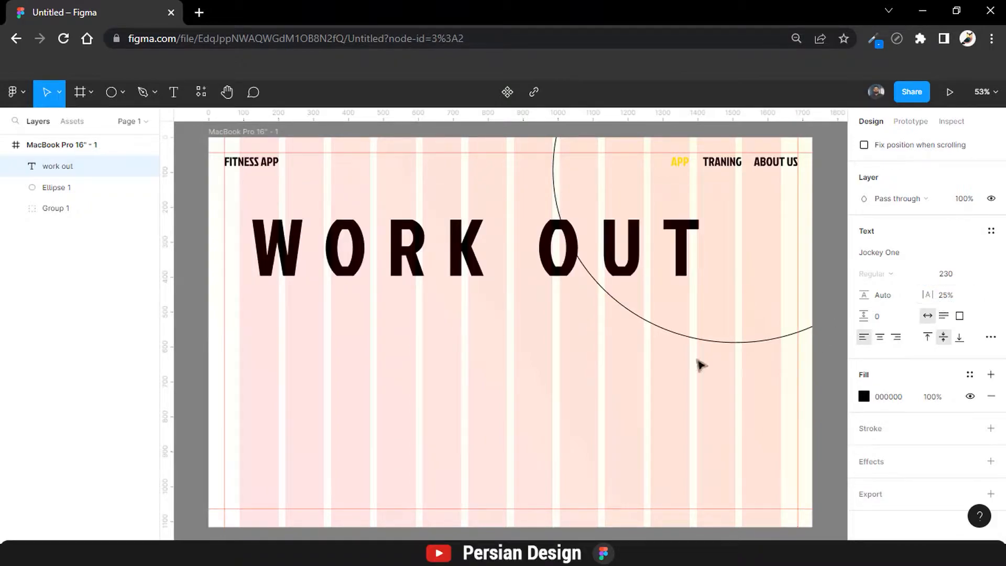
# Duplicate the work out headline, place the copy directly below it and change its text to "With Me".
pyautogui.hotkey('ctrl', 'd')
pyautogui.moveTo(575, 262); pyautogui.dragTo(582, 340)
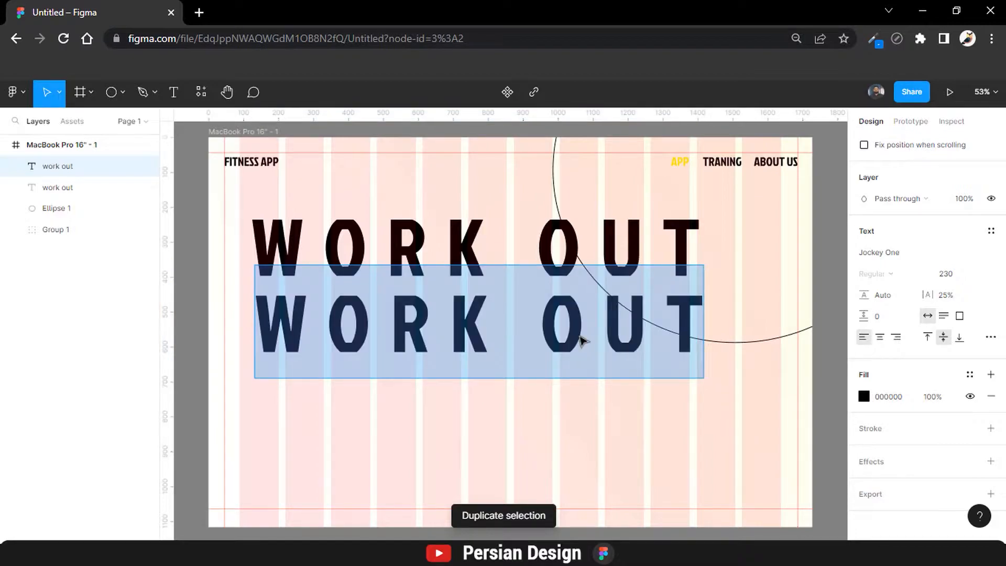
pyautogui.write('With Me')
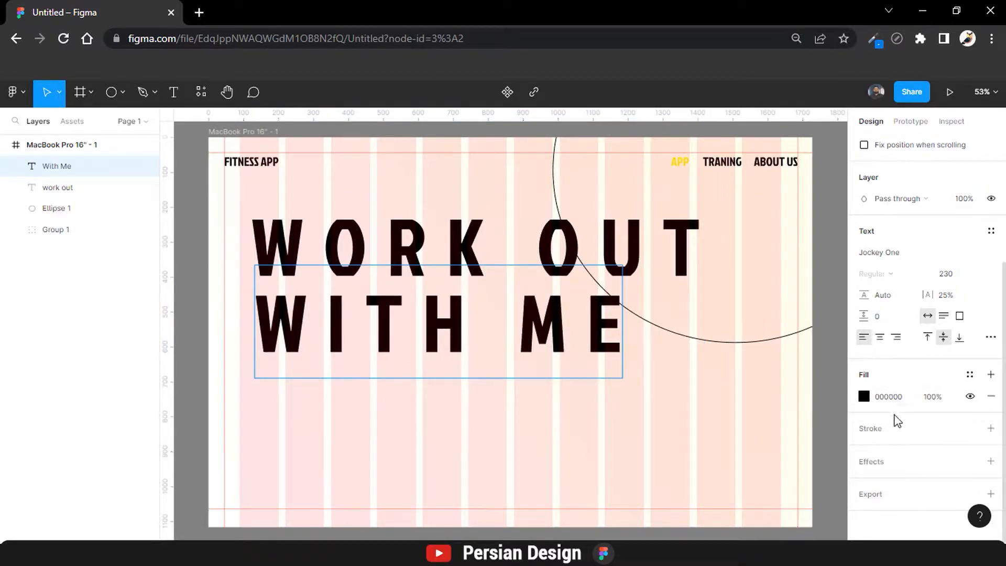
# Change the fill color of the With Me text to white FFFFFF.
pyautogui.click(885, 398)
pyautogui.click(865, 396)
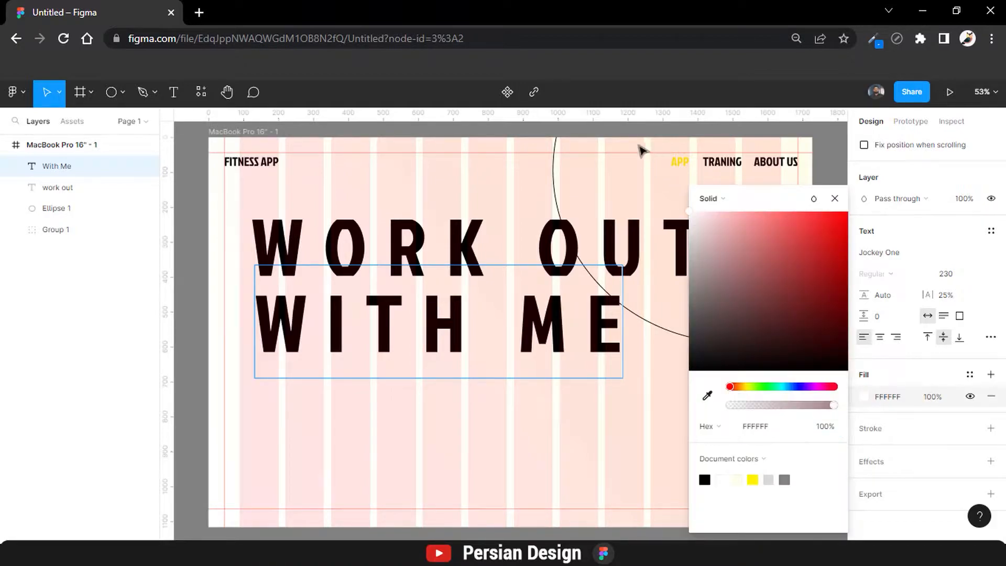
pyautogui.moveTo(729, 282); pyautogui.dragTo(690, 213)
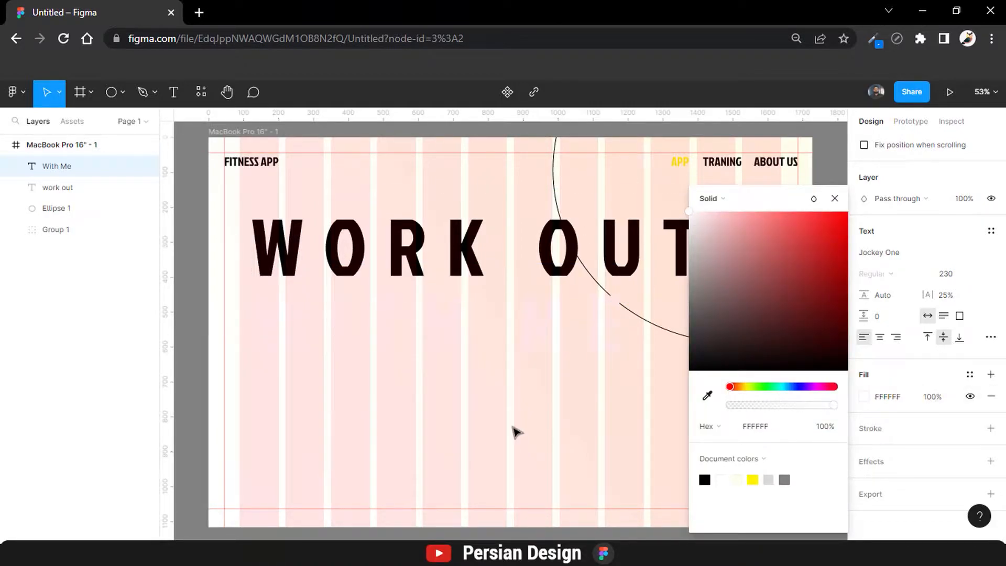
pyautogui.press('Escape')
pyautogui.click(834, 198)
# Hide the layout grid of the MacBook Pro 16" - 1 frame, keeping its fill visible.
pyautogui.click(98, 142)
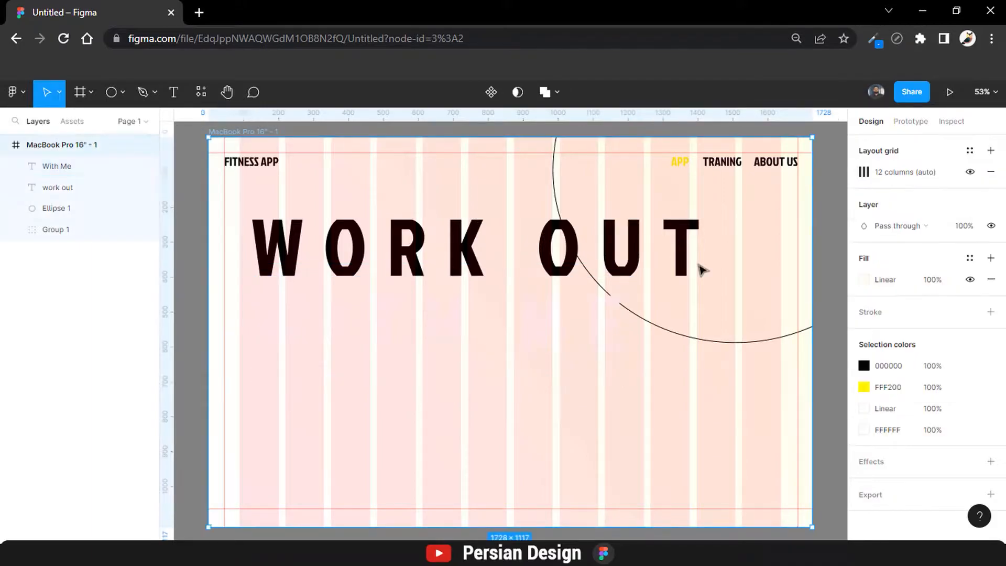
pyautogui.click(970, 279)
pyautogui.click(970, 279)
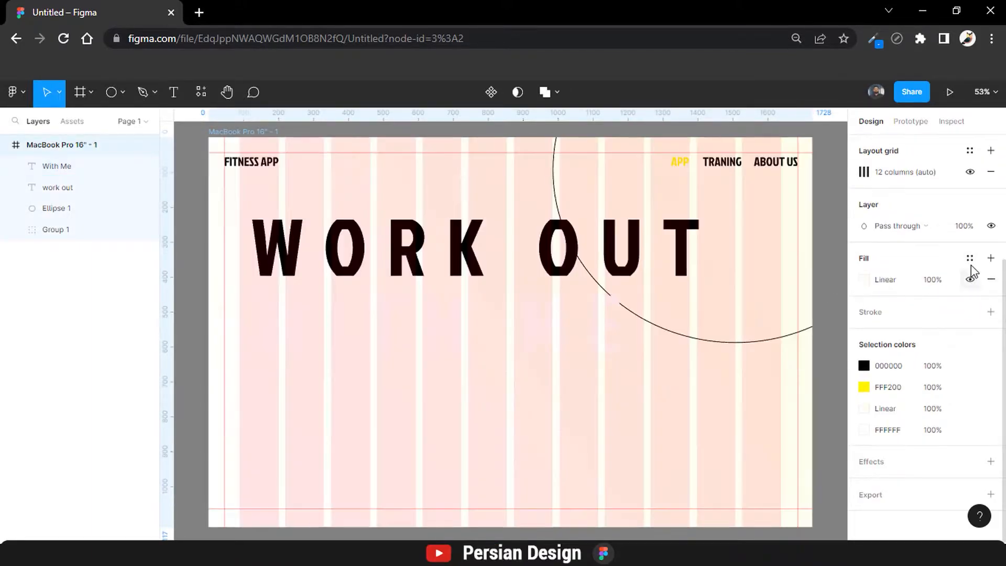
pyautogui.click(970, 172)
# Change the frame's background fill from a linear gradient to a solid pale yellow, FAF8D4.
pyautogui.click(863, 279)
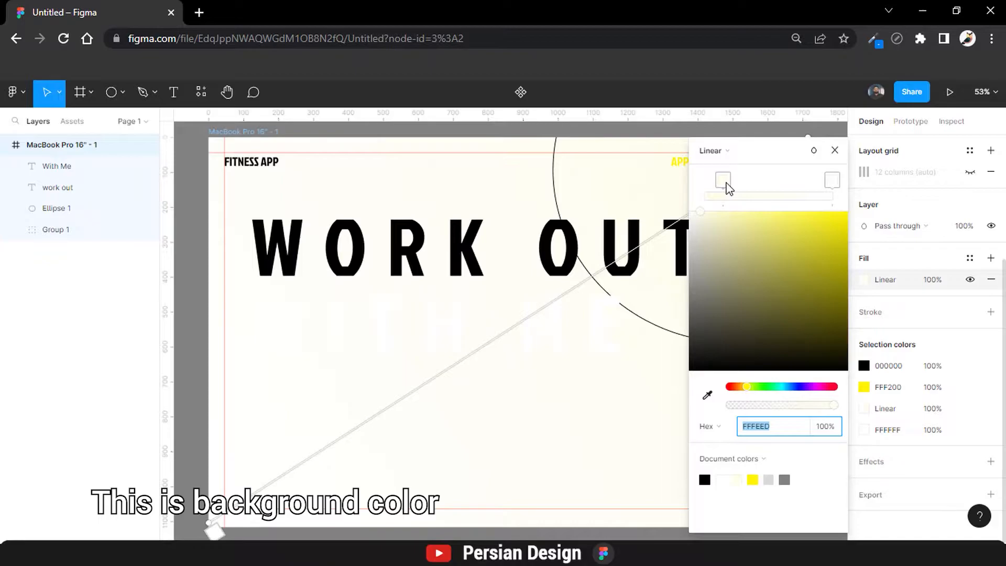
pyautogui.click(717, 156)
pyautogui.click(721, 131)
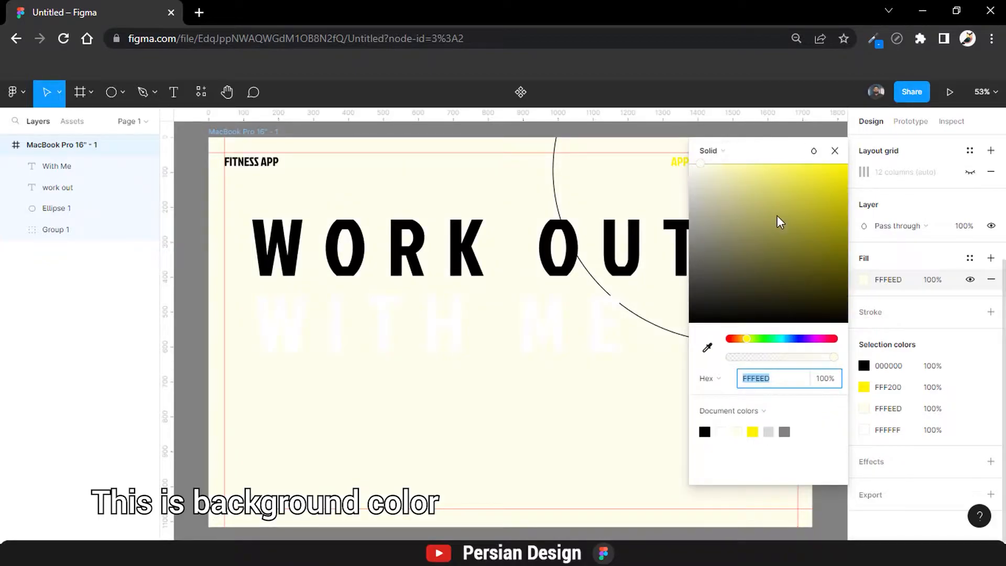
pyautogui.moveTo(706, 164)
pyautogui.mouseDown()
pyautogui.moveTo(728, 168)
pyautogui.moveTo(713, 172)
pyautogui.mouseUp()
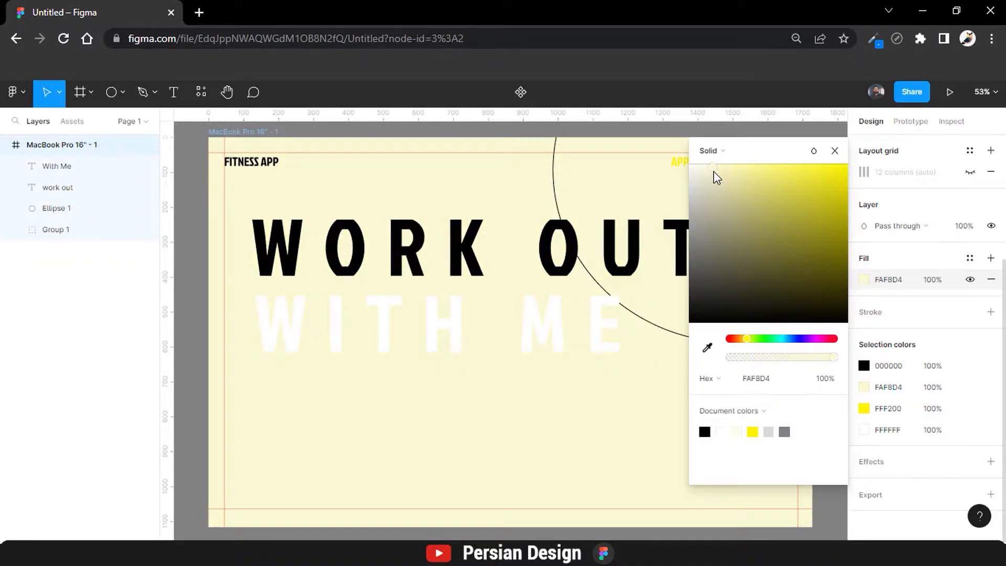
# Change the frame's background fill to pale peach FAEBD4 and move the With Me text slightly up, closer to the work out headline.
pyautogui.moveTo(749, 342); pyautogui.dragTo(743, 343)
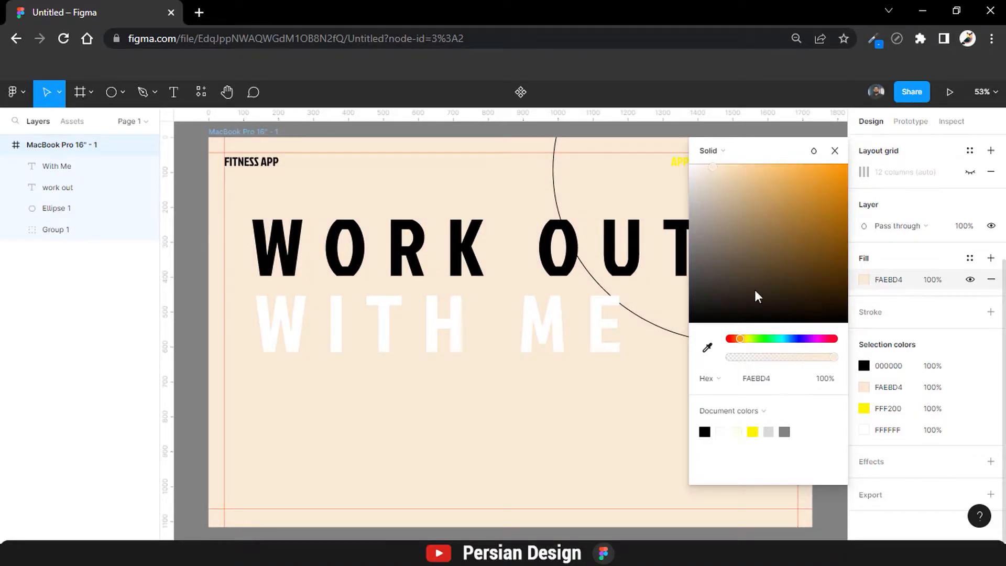
pyautogui.press('Escape')
pyautogui.press('Escape')
pyautogui.hotkey('shift', '1')
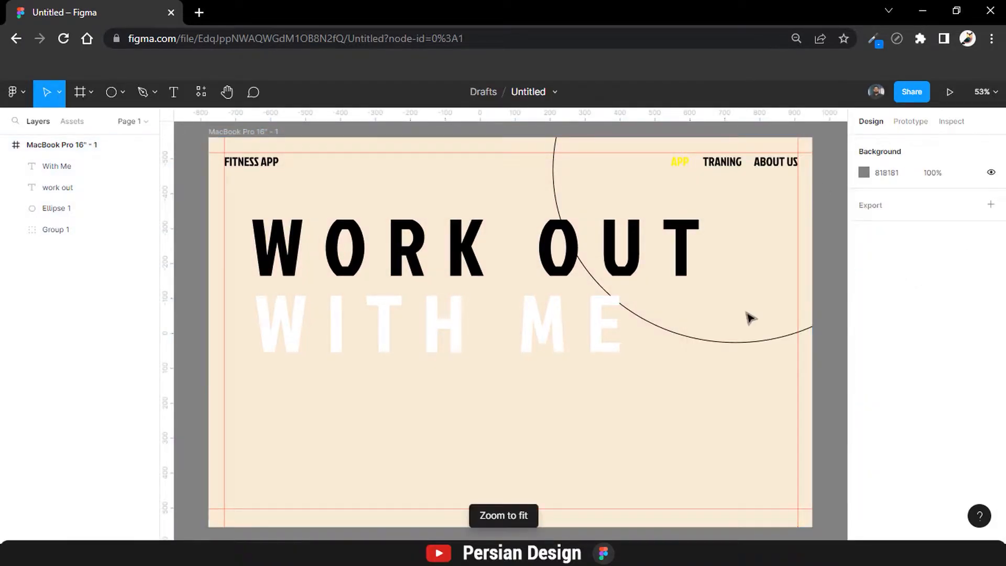
pyautogui.moveTo(552, 333)
pyautogui.mouseDown()
pyautogui.moveTo(555, 343)
pyautogui.moveTo(550, 325)
pyautogui.mouseUp()
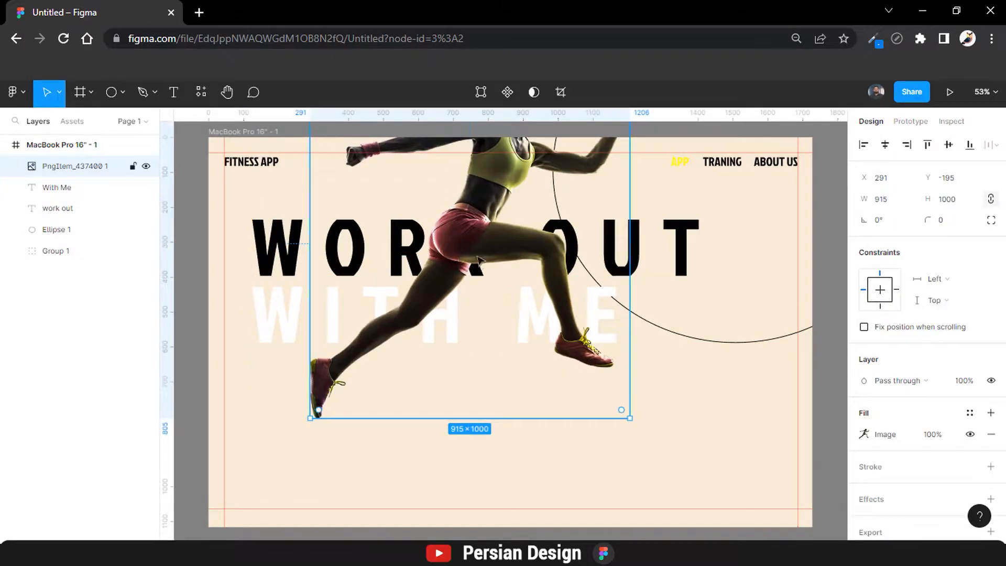
# Move the runner image down within the frame and mirror it horizontally at a size of about 935 × 1000.
pyautogui.moveTo(498, 264); pyautogui.dragTo(483, 360)
pyautogui.moveTo(294, 299); pyautogui.dragTo(426, 301)
pyautogui.hotkey('ctrl', 'z')
pyautogui.moveTo(294, 292); pyautogui.dragTo(621, 277)
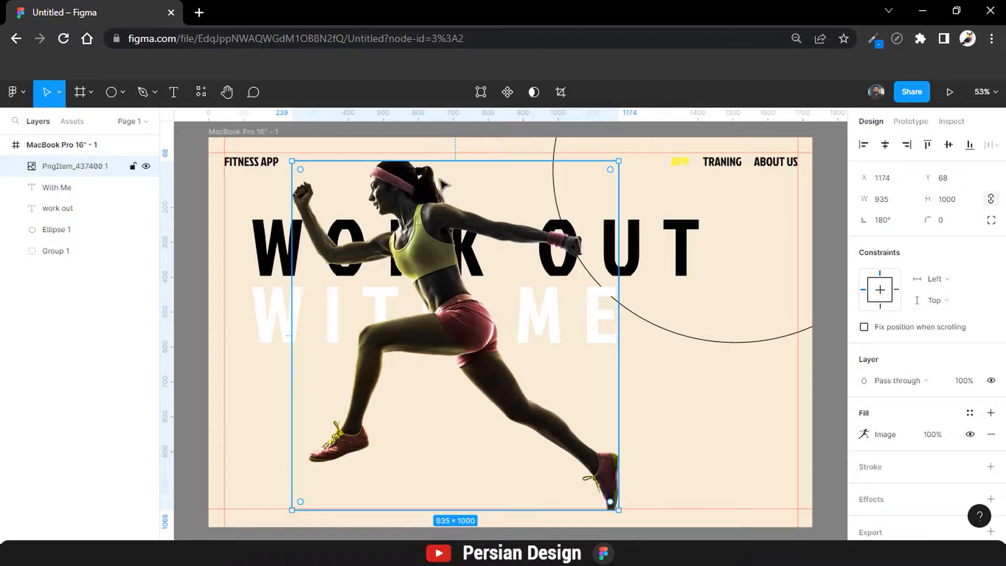
# Scale the runner image down and place it over the end of the headline, in front of the circle.
pyautogui.moveTo(439, 164); pyautogui.dragTo(434, 214)
pyautogui.moveTo(496, 282); pyautogui.dragTo(542, 264)
pyautogui.moveTo(529, 194)
pyautogui.mouseDown()
pyautogui.moveTo(529, 220)
pyautogui.moveTo(526, 211)
pyautogui.mouseUp()
pyautogui.moveTo(538, 307); pyautogui.dragTo(616, 255)
# Start a text block below the With Me headline, set its font size to 50 and open its type settings.
pyautogui.press('t')
pyautogui.click(343, 348)
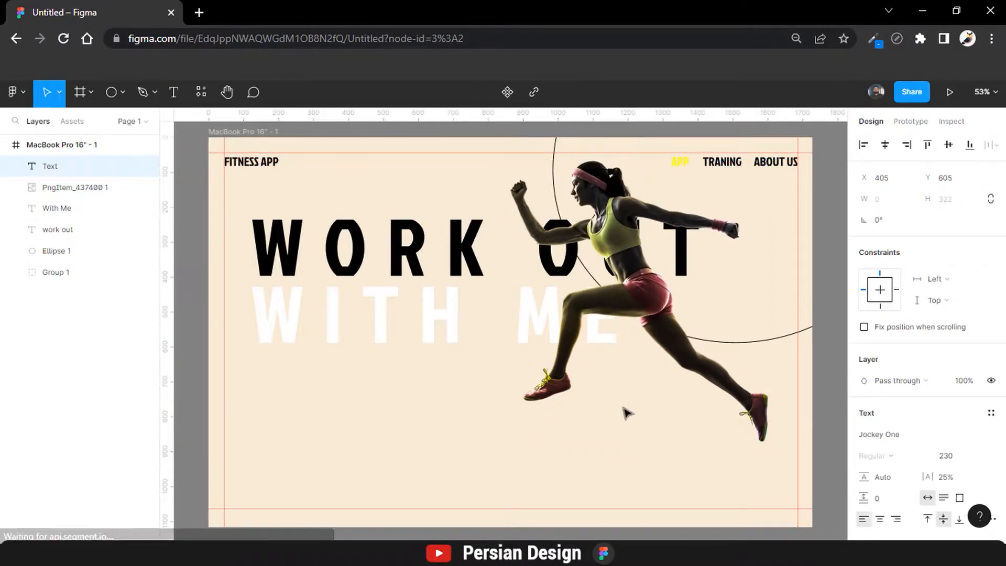
pyautogui.click(943, 456)
pyautogui.press('BackSpace')
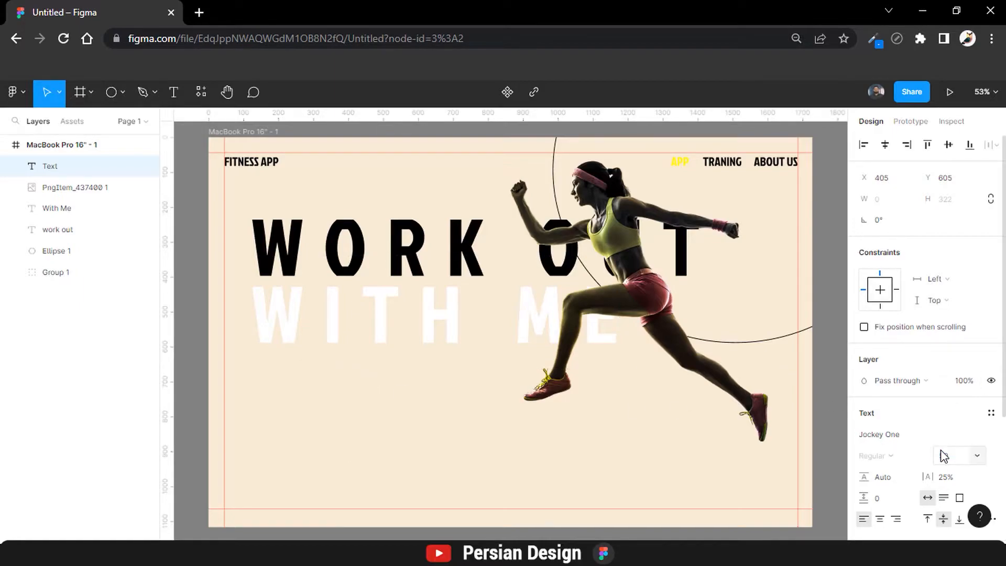
pyautogui.scroll(-3, 930, 432)
pyautogui.click(990, 337)
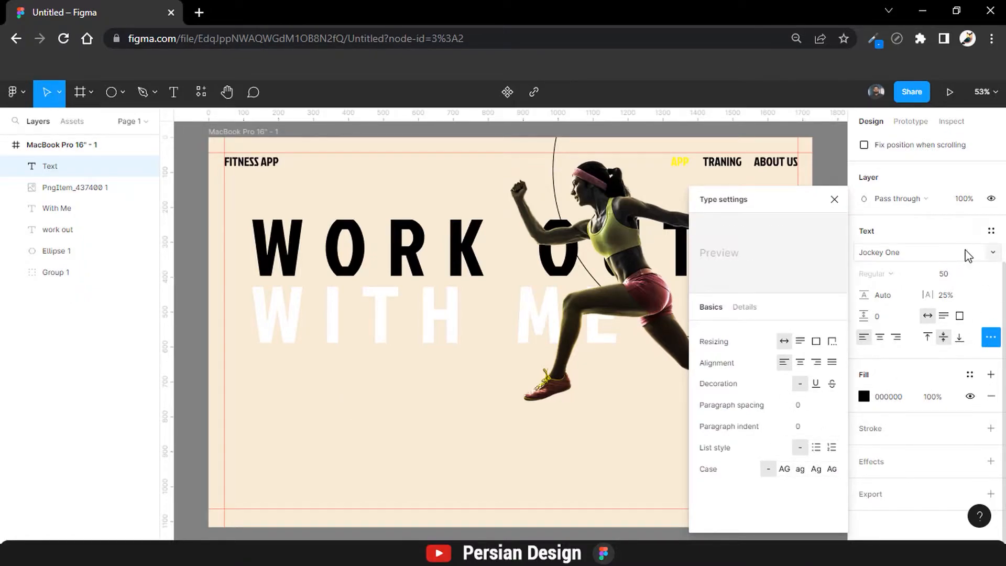
pyautogui.click(355, 411)
# Add a text reading "exerci" in the empty area below the With Me headline.
pyautogui.click(173, 92)
pyautogui.click(354, 405)
pyautogui.write('ex')
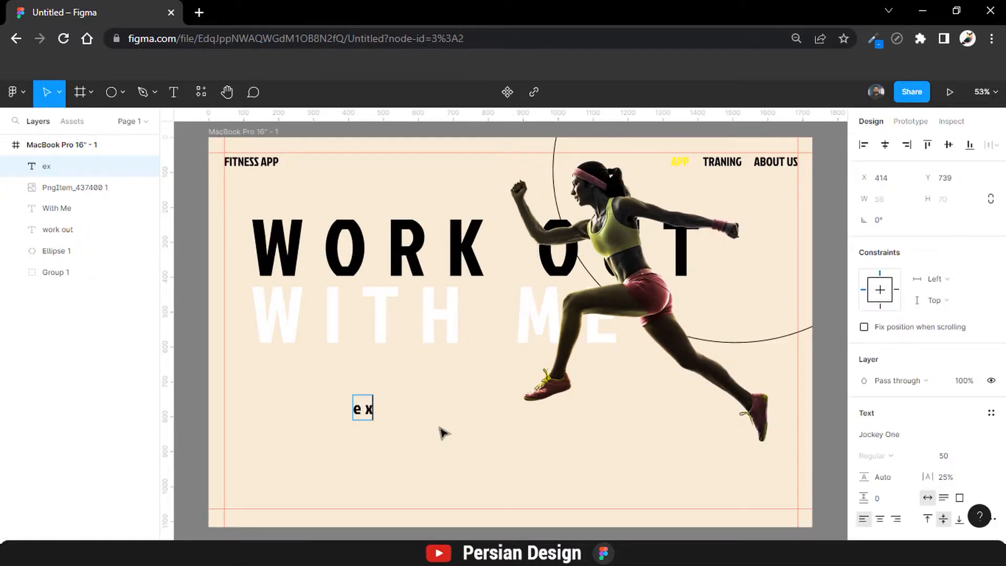
pyautogui.write('erci')
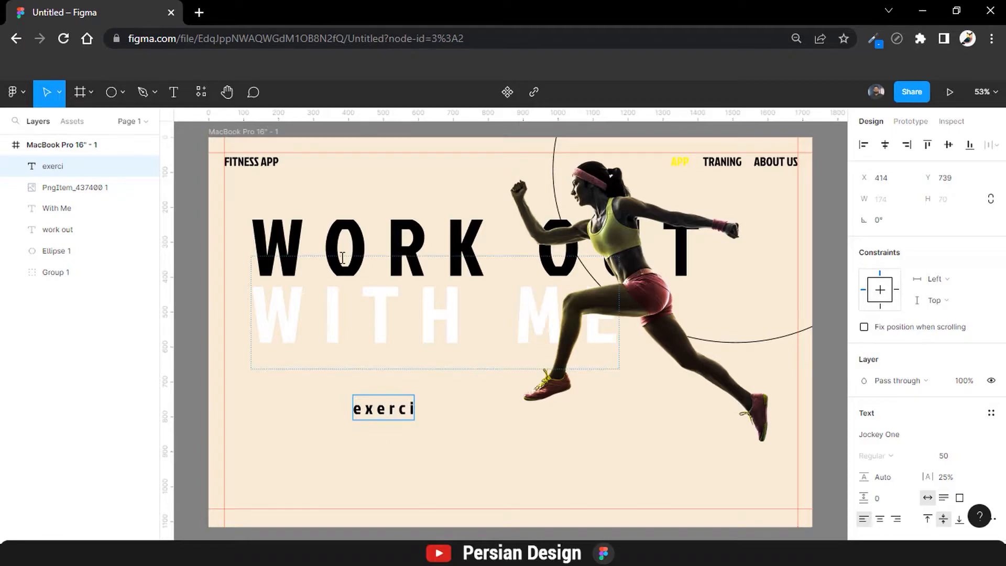
# Set the exerci text's letter spacing to 0% and its font size to 30.
pyautogui.hotkey('ctrl', 'a')
pyautogui.scroll(-3, 932, 357)
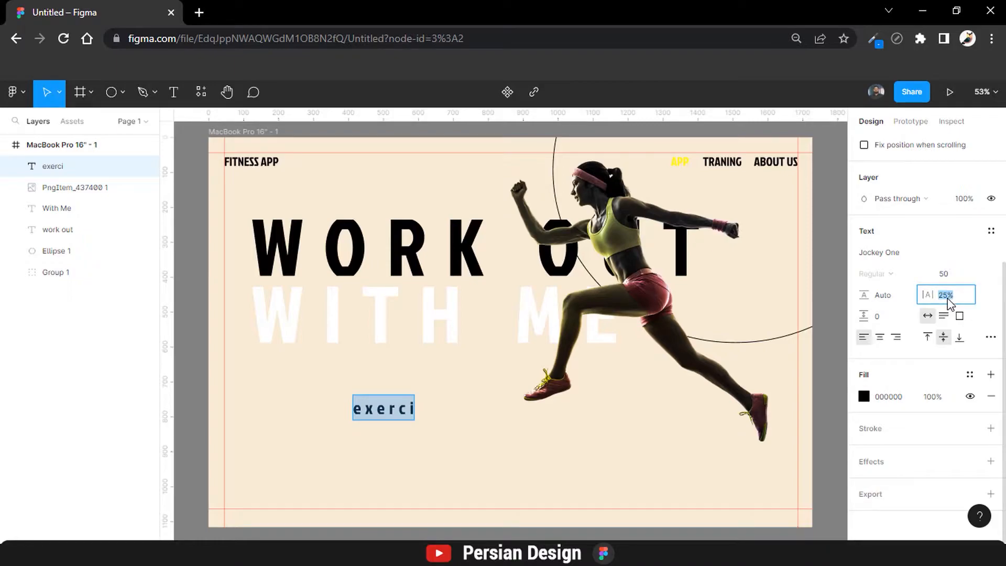
pyautogui.write('0')
pyautogui.click(949, 281)
pyautogui.write('30')
pyautogui.press('Return')
# Replace the text with the paragraph starting "Their guidelines recommend 150 minutes of moderate-intensity aerobic physical activity" and place it directly under With Me.
pyautogui.hotkey('ctrl', 'v')
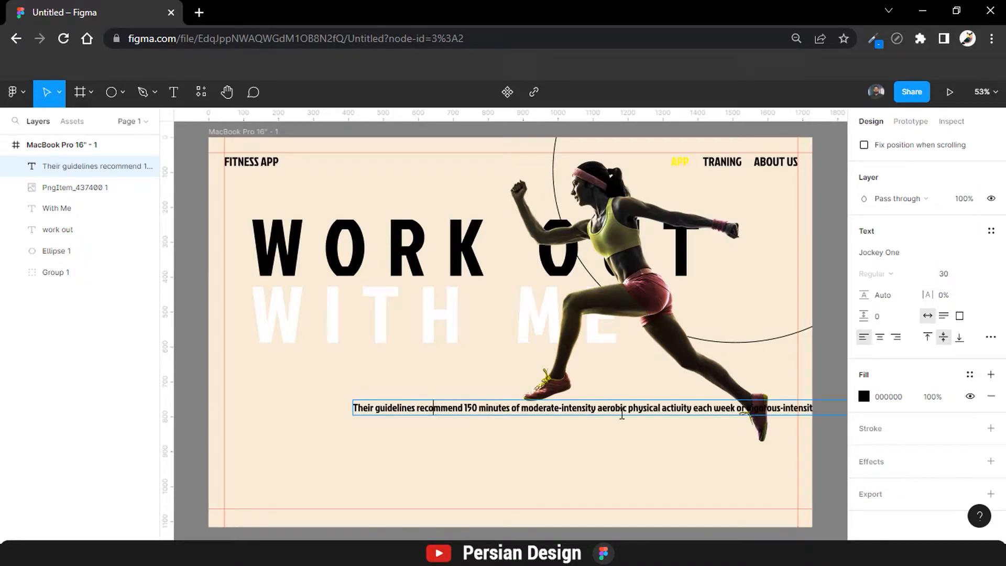
pyautogui.press('Return')
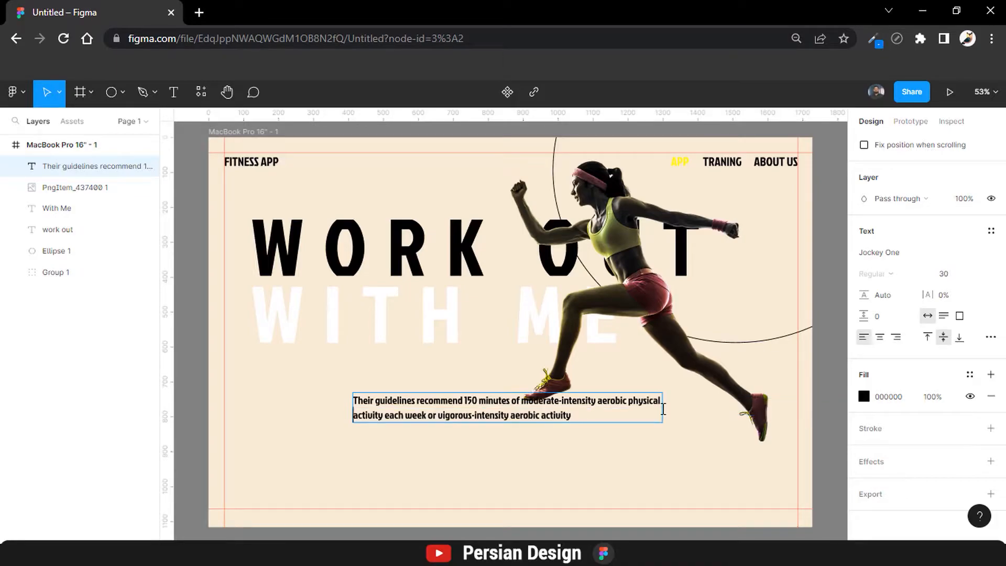
pyautogui.press('BackSpace')
pyautogui.press('Escape')
pyautogui.moveTo(429, 409); pyautogui.dragTo(333, 370)
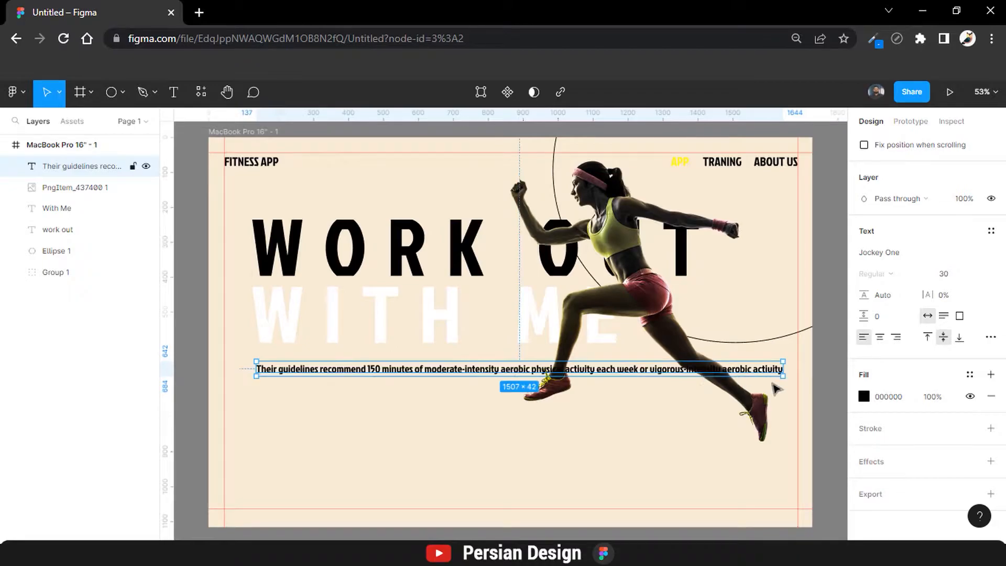
# Delete the paragraph's final word "activity" and resize its text box to about 760 × 80 so it wraps onto two lines.
pyautogui.moveTo(756, 376); pyautogui.dragTo(756, 474)
pyautogui.moveTo(783, 425); pyautogui.dragTo(526, 426)
pyautogui.moveTo(288, 473); pyautogui.dragTo(294, 413)
pyautogui.doubleClick(278, 402)
pyautogui.doubleClick(278, 403)
pyautogui.press('BackSpace')
pyautogui.press('Escape')
pyautogui.moveTo(394, 415); pyautogui.dragTo(396, 389)
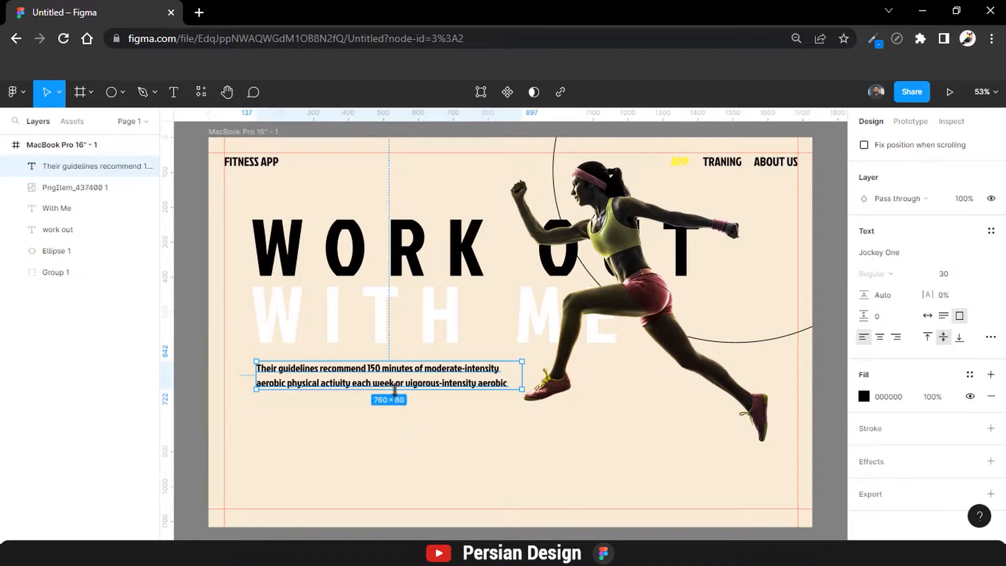
# Set the guidelines paragraph's font size to 25.
pyautogui.doubleClick(373, 384)
pyautogui.click(945, 277)
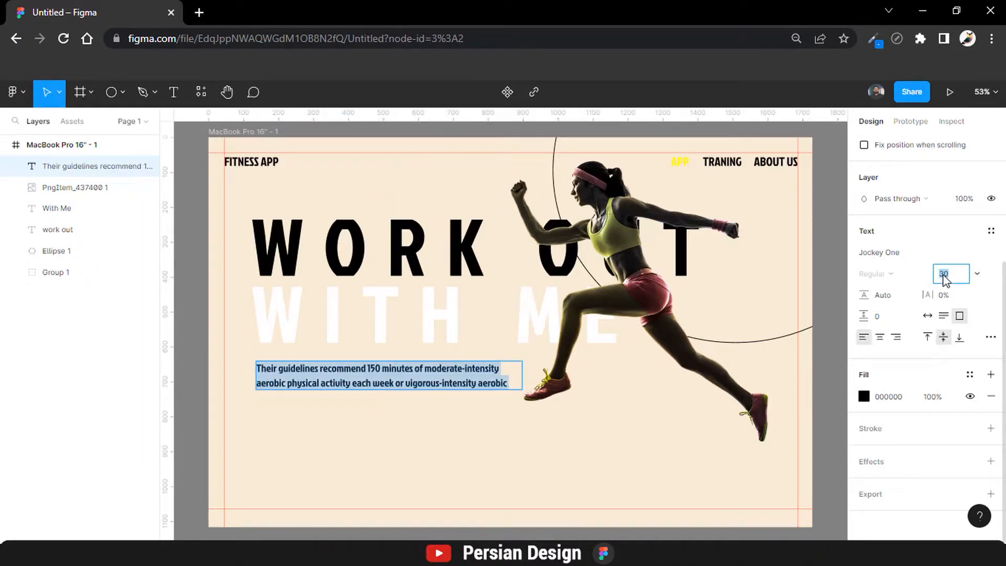
pyautogui.write('25')
pyautogui.press('Return')
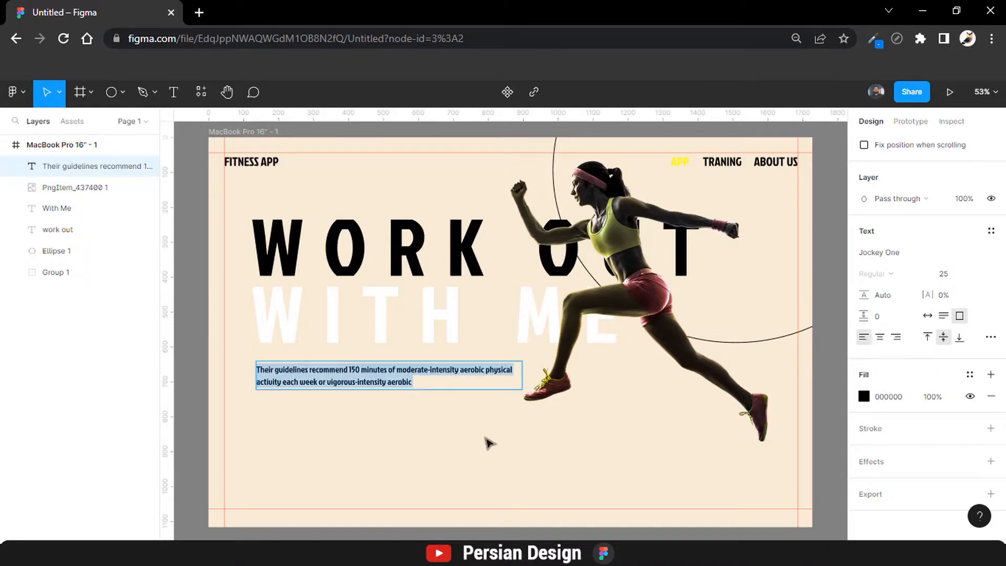
# Narrow the guidelines text box to about 646 × 80 and indent it below With Me at about X 201, Y 663.
pyautogui.moveTo(525, 377); pyautogui.dragTo(460, 384)
pyautogui.moveTo(345, 383); pyautogui.dragTo(370, 392)
pyautogui.scroll(-2, 373, 414)
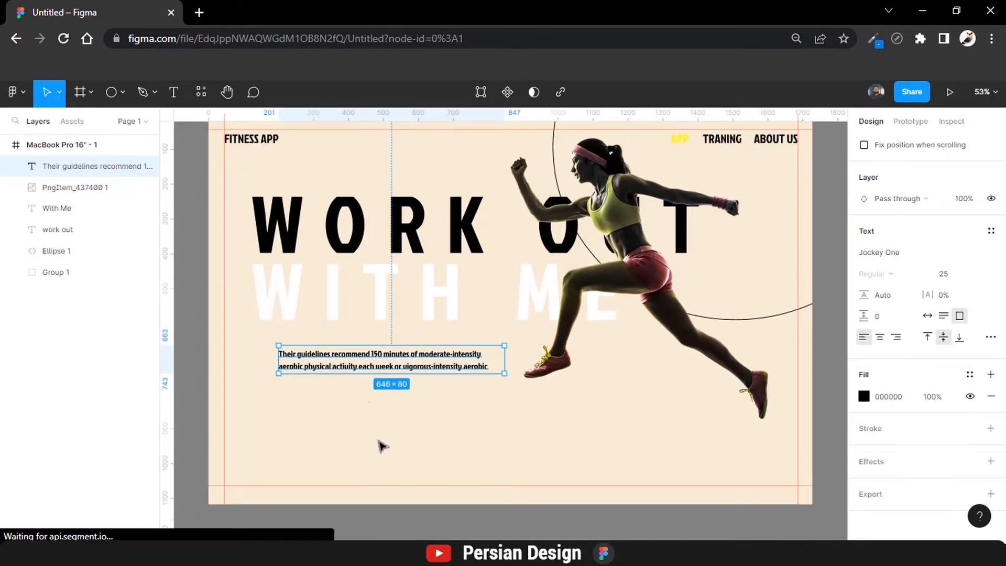
pyautogui.click(383, 447)
# Add a text reading "join the workout" below the guidelines paragraph.
pyautogui.scroll(-2, 425, 476)
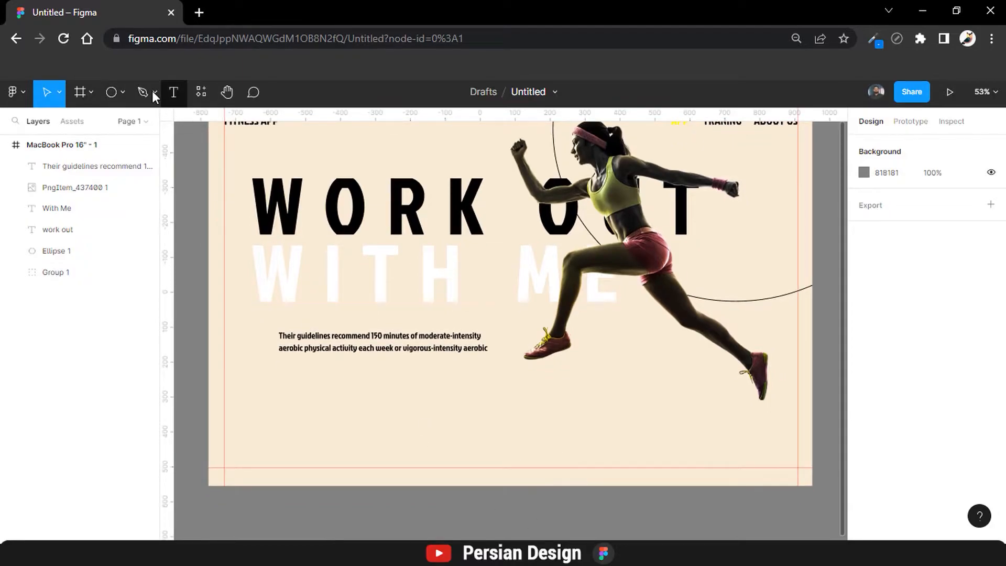
pyautogui.click(172, 90)
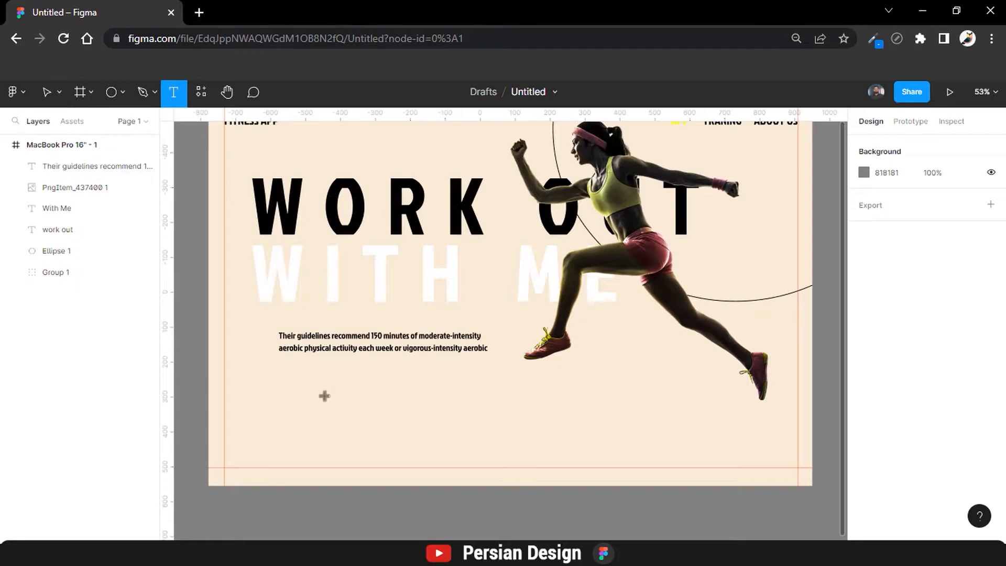
pyautogui.click(321, 396)
pyautogui.write('join the workout')
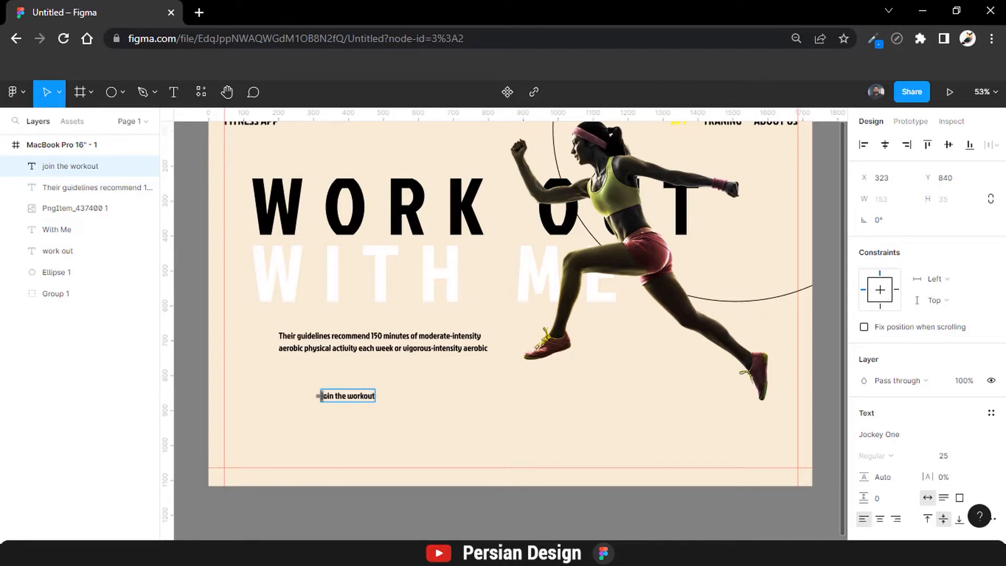
# Set the join the workout text's font size to 35 and left-align it under the paragraph at X 201, Y 780.
pyautogui.hotkey('ctrl', 'a')
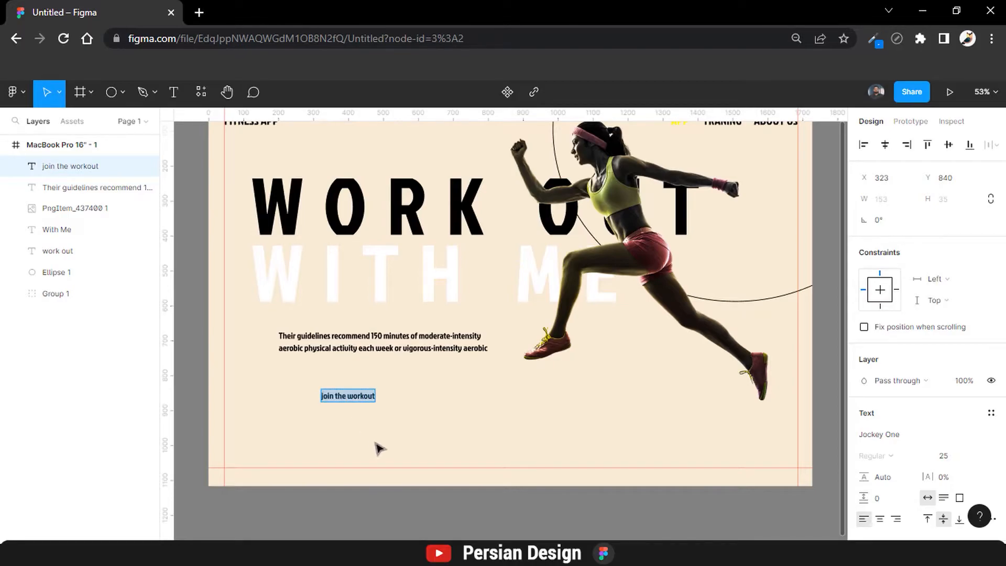
pyautogui.click(943, 456)
pyautogui.write('35')
pyautogui.press('Return')
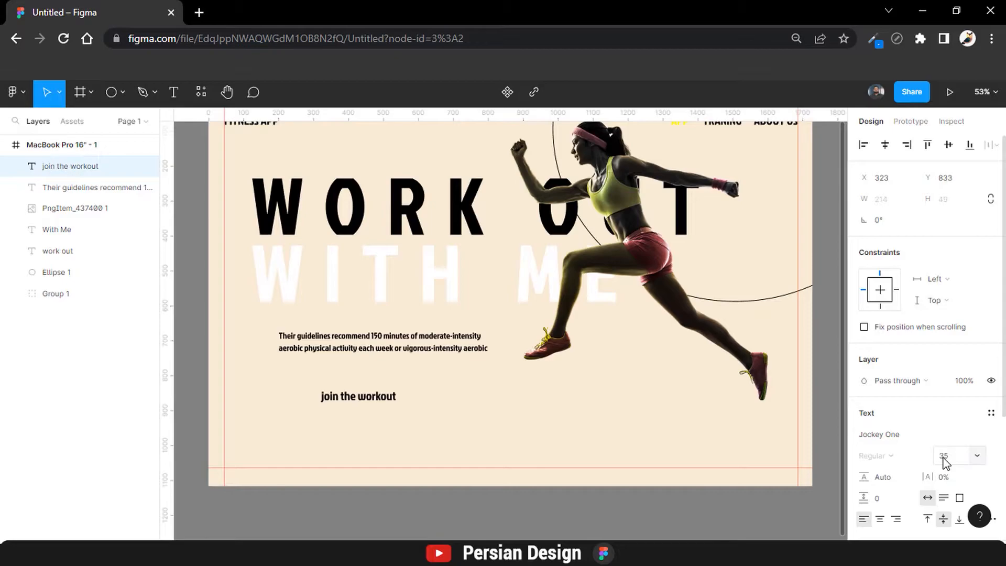
pyautogui.moveTo(386, 403); pyautogui.dragTo(339, 388)
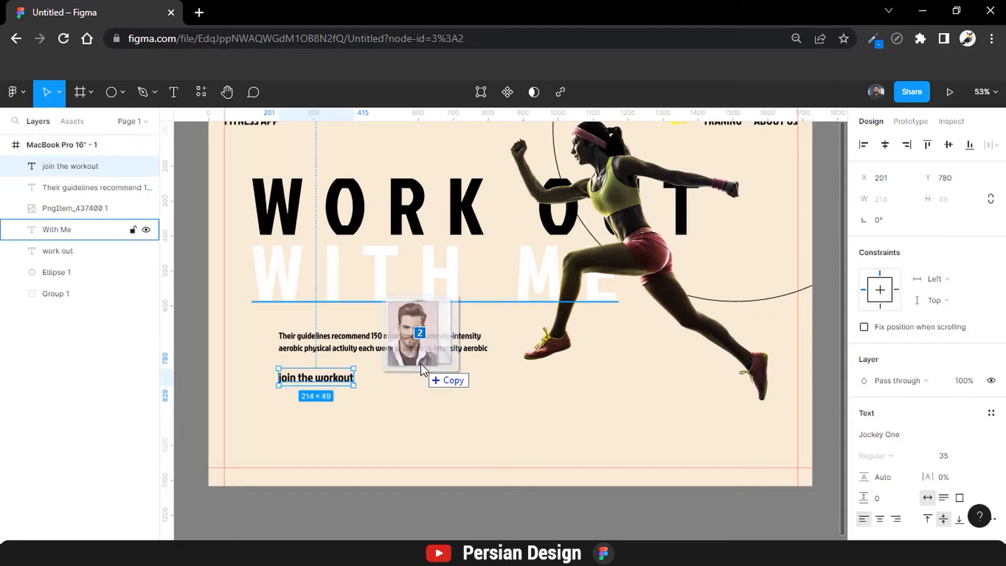
# Import two men's portrait photos onto the canvas and place them side by side over the page design.
pyautogui.moveTo(420, 364); pyautogui.dragTo(420, 363)
pyautogui.moveTo(483, 411); pyautogui.dragTo(383, 283)
pyautogui.moveTo(696, 499); pyautogui.dragTo(639, 336)
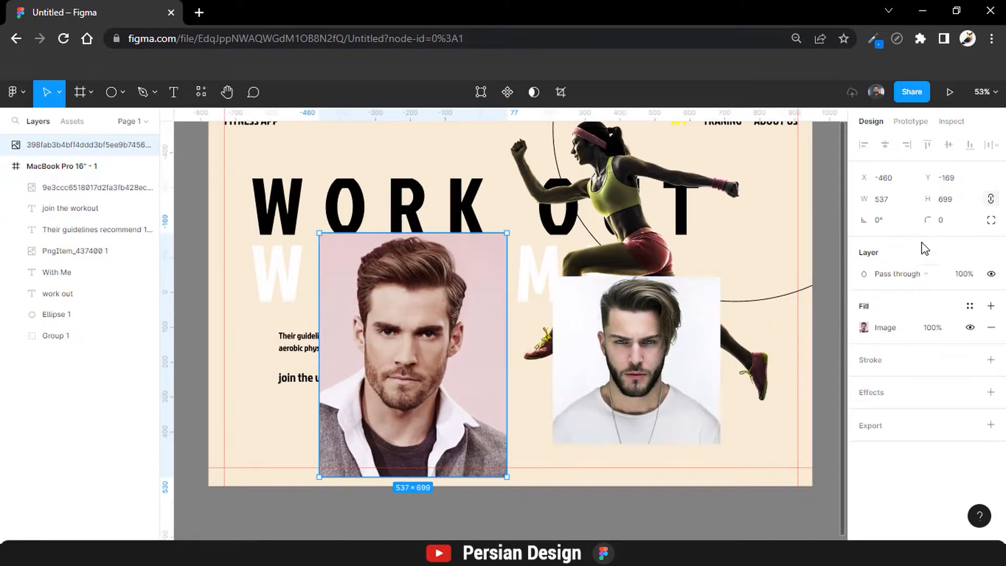
# Scale the pink-background portrait down proportionally, trying heights of 30 and 100 before setting the height to 80.
pyautogui.click(944, 205)
pyautogui.write('30')
pyautogui.press('Return')
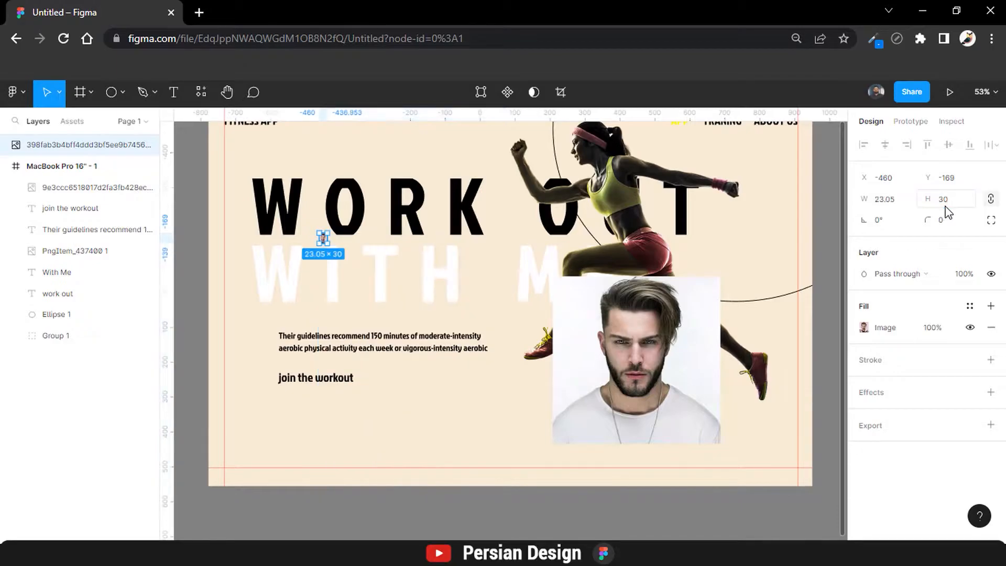
pyautogui.click(946, 212)
pyautogui.write('100')
pyautogui.press('Return')
pyautogui.click(946, 208)
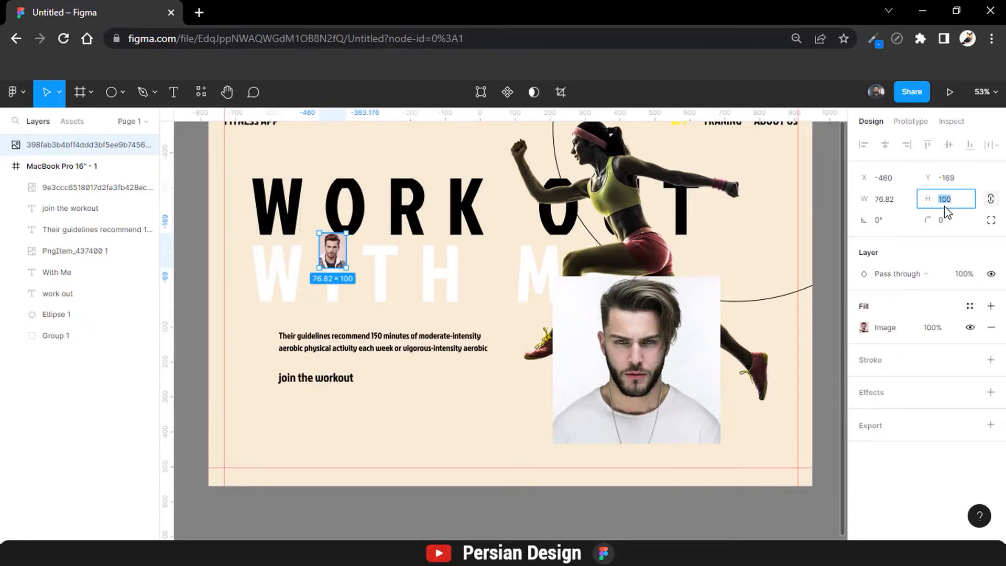
pyautogui.write('80')
pyautogui.press('Return')
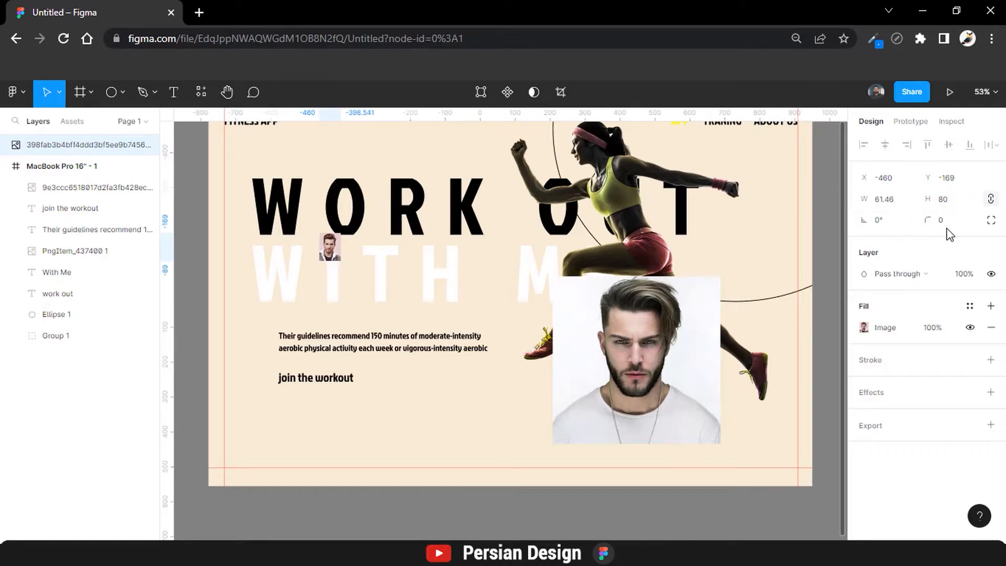
# Give the pink-background portrait a corner radius of 200 and, with proportions unlocked, a width of 80.
pyautogui.click(949, 228)
pyautogui.write('200')
pyautogui.press('Return')
pyautogui.click(893, 203)
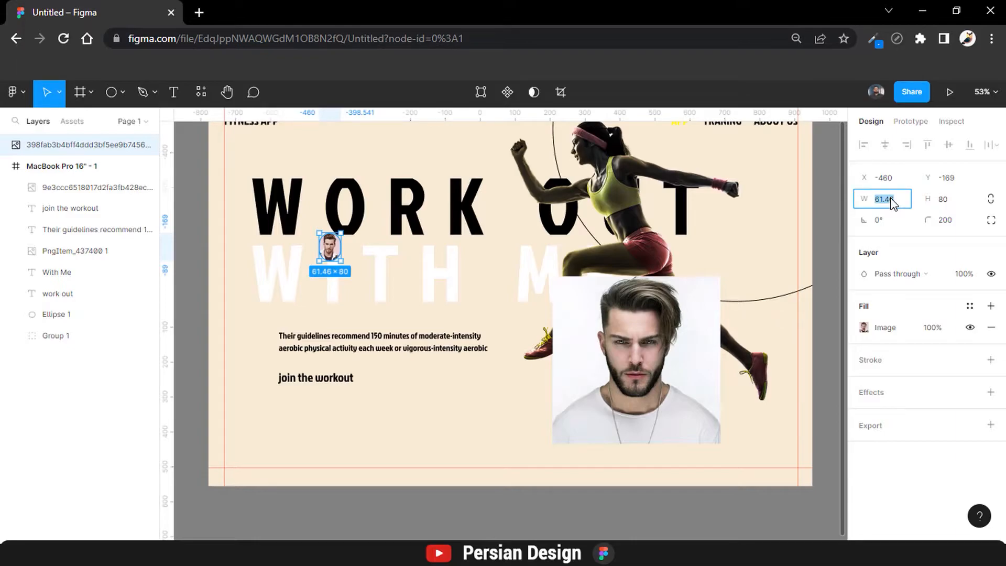
pyautogui.write('80')
pyautogui.press('Return')
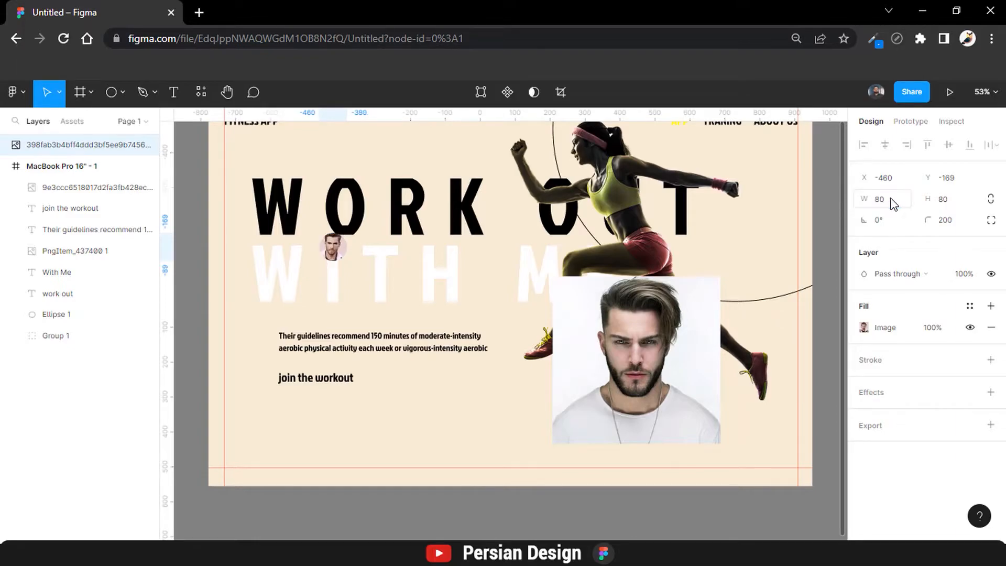
# Resize the white-background portrait to 80 × 80 and set its corner radius to 250.
pyautogui.click(647, 331)
pyautogui.click(963, 204)
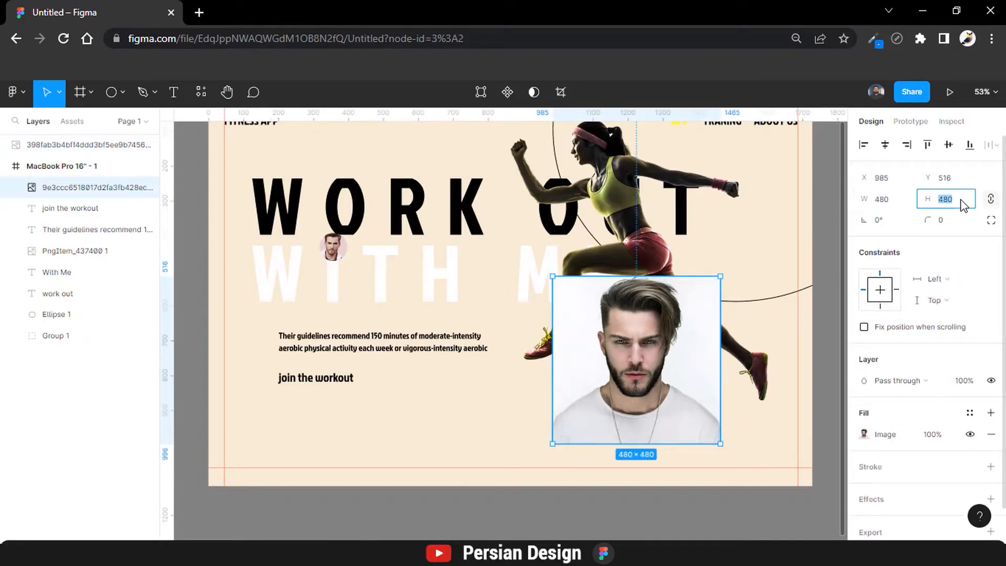
pyautogui.press('Return')
pyautogui.click(952, 222)
pyautogui.press('Return')
# Align the two round portraits by their vertical centers and move them level with the join the workout text.
pyautogui.keyDown('shift'); pyautogui.click(333, 247); pyautogui.keyUp('shift')
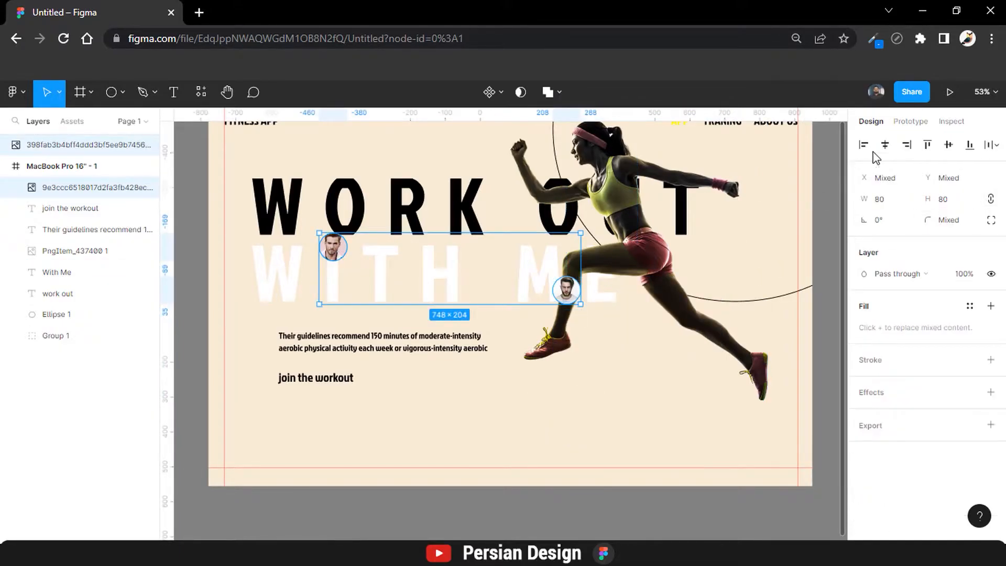
pyautogui.click(948, 144)
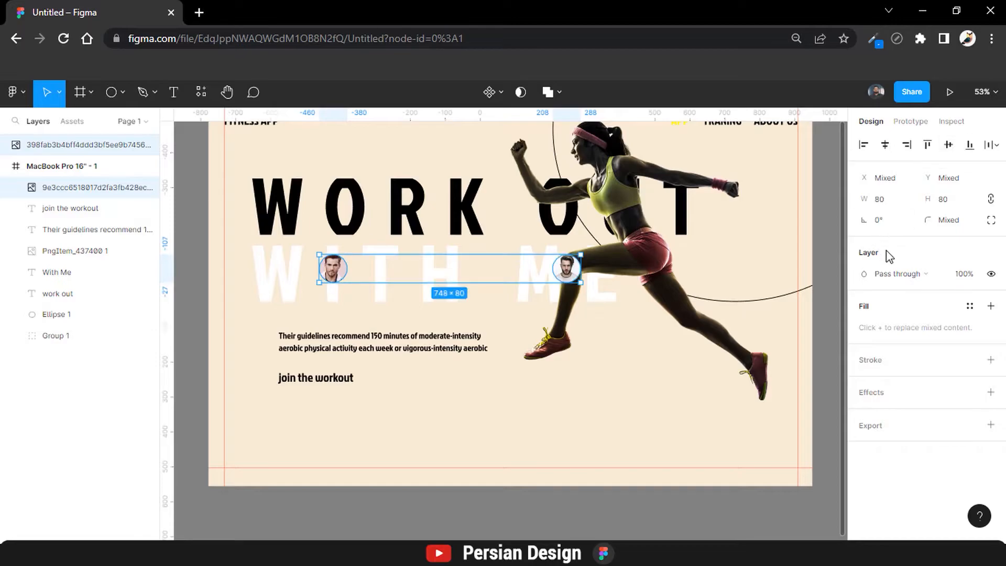
pyautogui.moveTo(346, 277); pyautogui.dragTo(421, 393)
pyautogui.press('Escape')
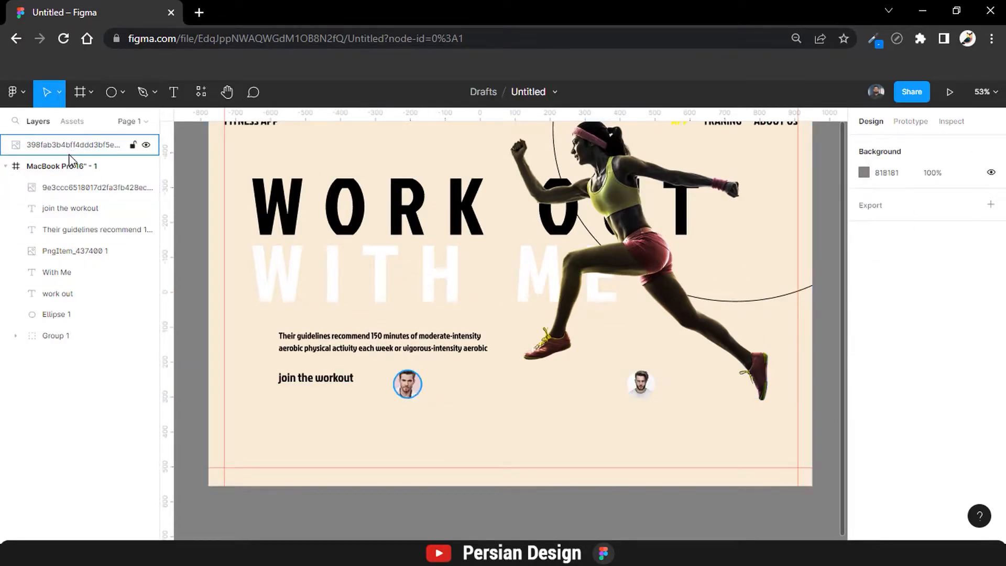
# Move the pink-background portrait's layer into the MacBook Pro frame and set the horizontal spacing between both portraits to 30.
pyautogui.moveTo(69, 152); pyautogui.dragTo(76, 180)
pyautogui.keyDown('shift'); pyautogui.click(637, 382); pyautogui.keyUp('shift')
pyautogui.click(890, 242)
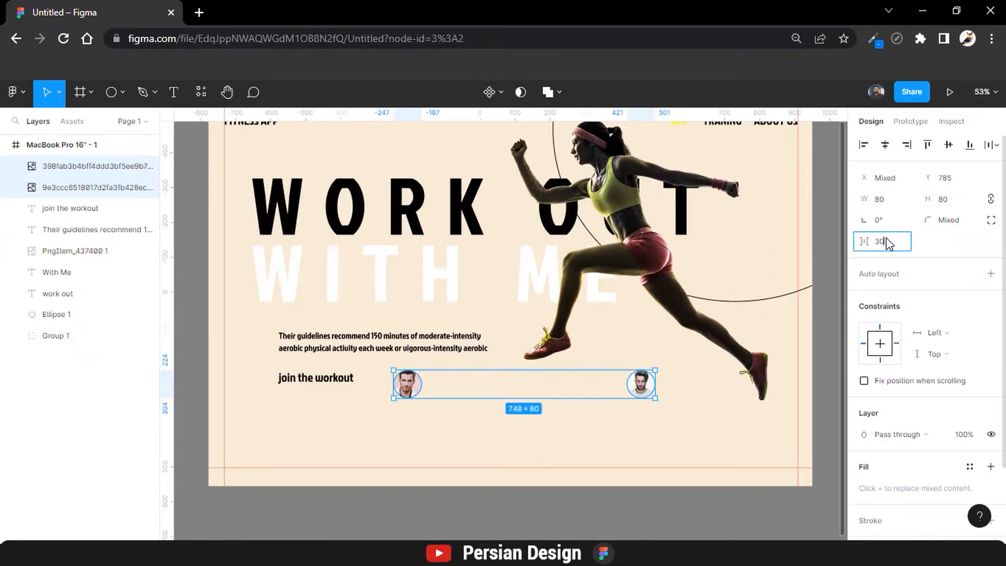
pyautogui.press('Return')
# Move the white-background portrait left to X 599 so that it slightly overlaps the other portrait.
pyautogui.click(474, 420)
pyautogui.moveTo(446, 390); pyautogui.dragTo(431, 390)
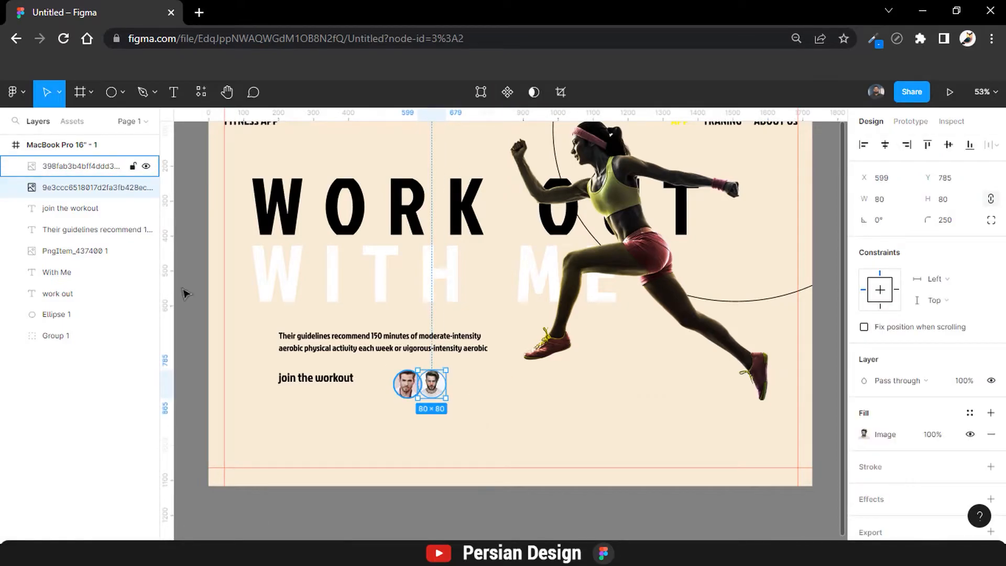
# Bring the white-background portrait in front of the pink-background one and shift it left to X 586.
pyautogui.moveTo(56, 182); pyautogui.dragTo(57, 157)
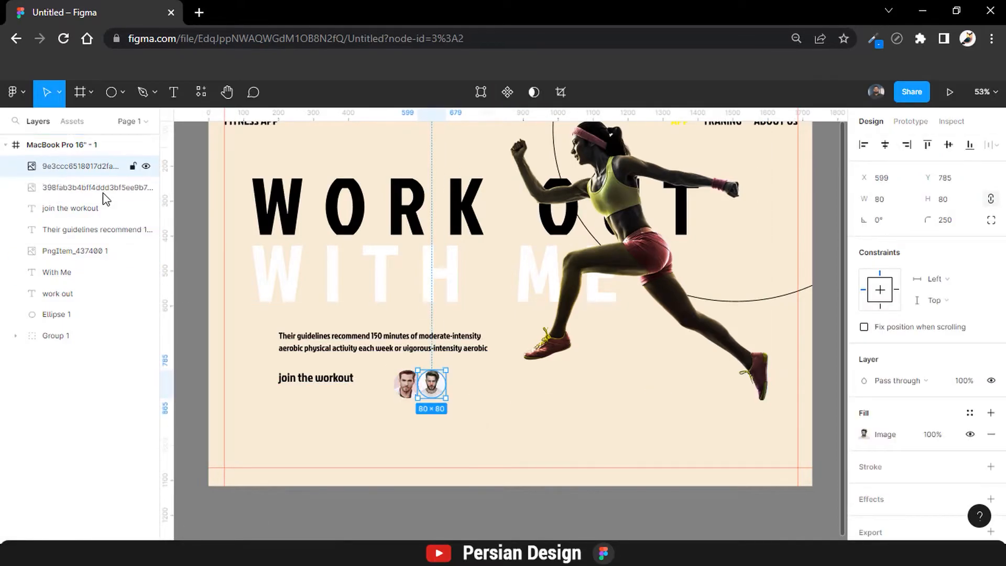
pyautogui.click(430, 475)
pyautogui.scroll(5, 430, 388)
pyautogui.click(430, 388)
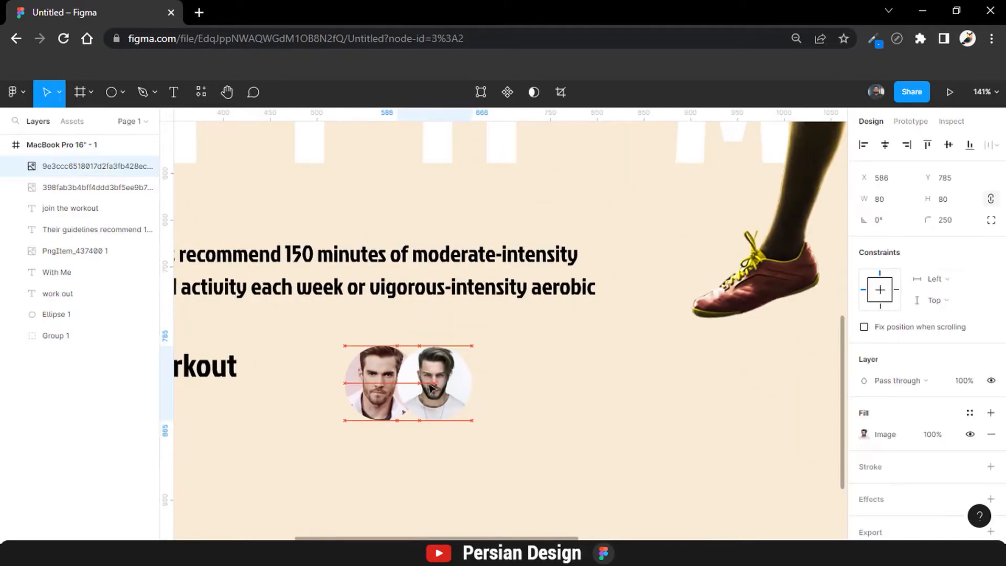
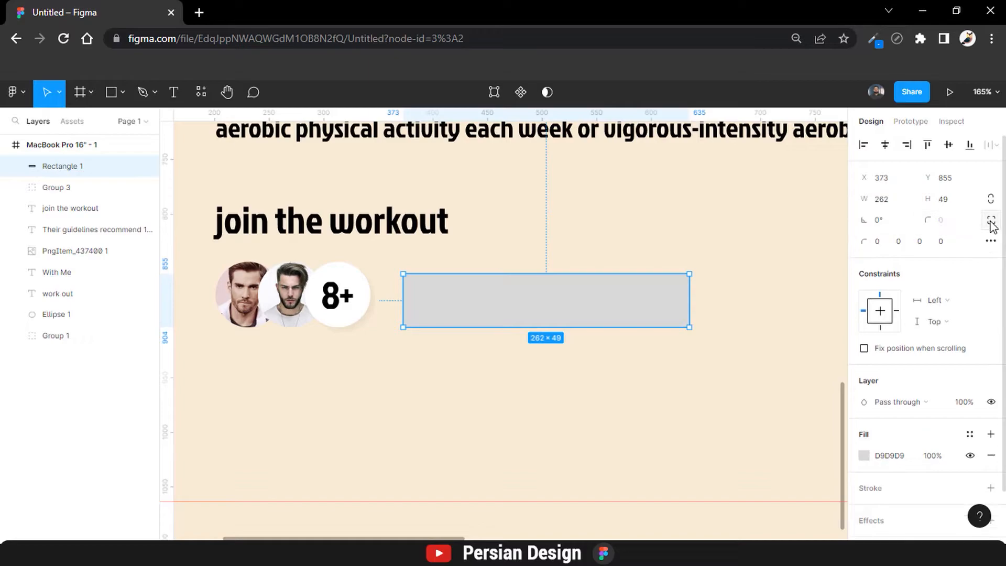
# Set the corner radius of the rectangle beside the avatars to 25 and fill it with black.
pyautogui.click(991, 221)
pyautogui.click(951, 222)
pyautogui.write('25')
pyautogui.press('Return')
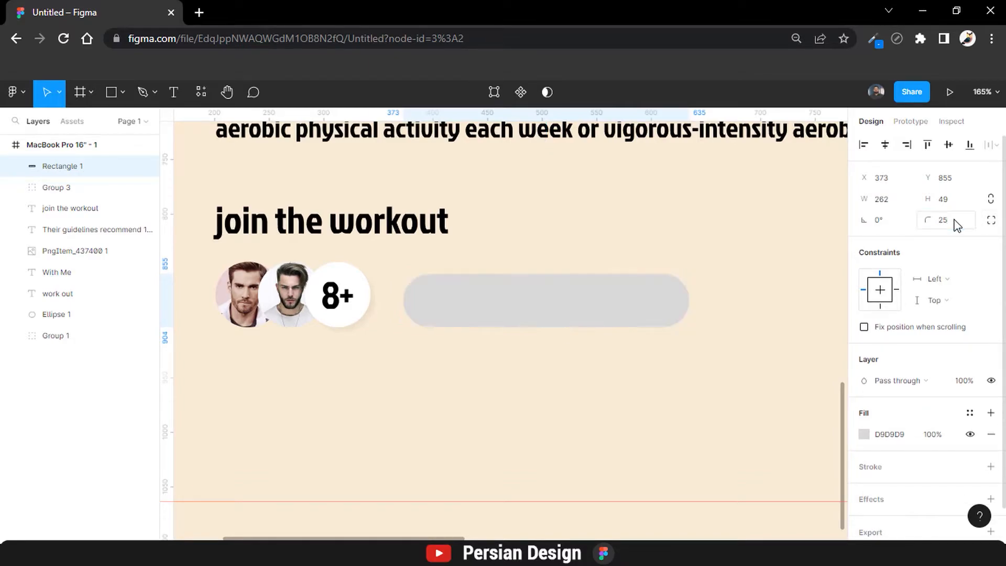
pyautogui.scroll(-1, 883, 341)
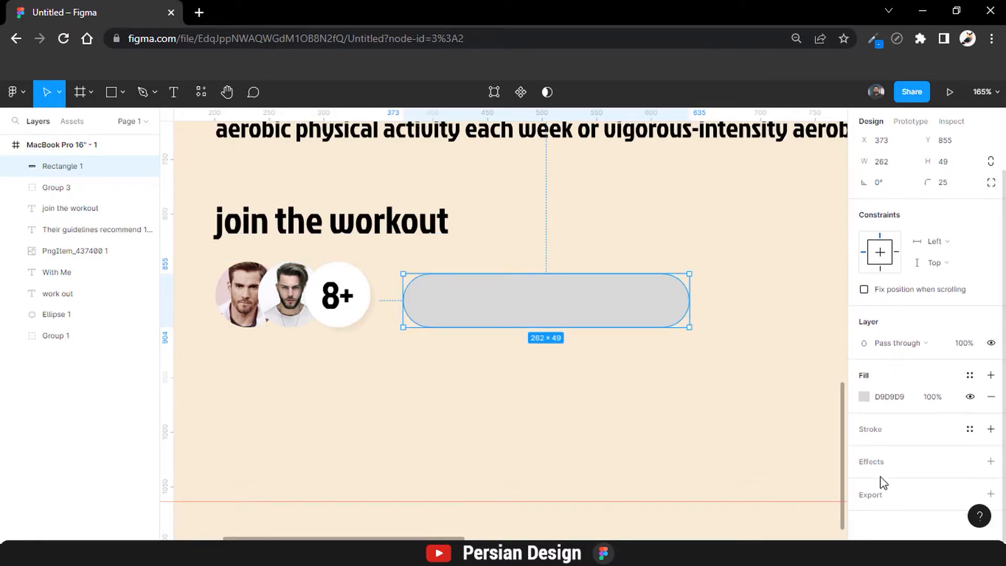
pyautogui.click(865, 397)
pyautogui.moveTo(734, 340); pyautogui.dragTo(611, 408)
pyautogui.click(611, 408)
# Add the text "Invite Your Friend" over the black rounded rectangle.
pyautogui.click(175, 93)
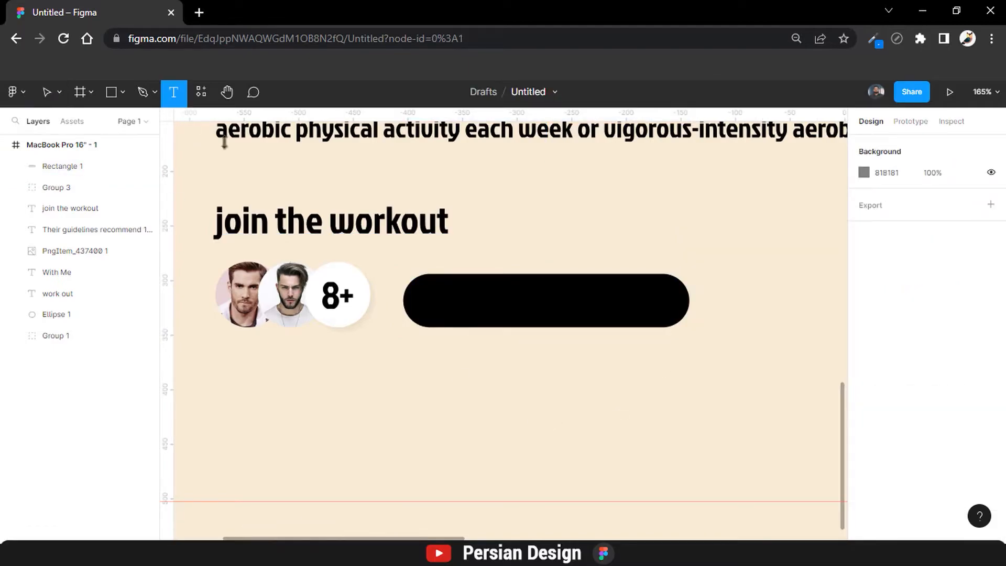
pyautogui.click(451, 304)
pyautogui.write('I')
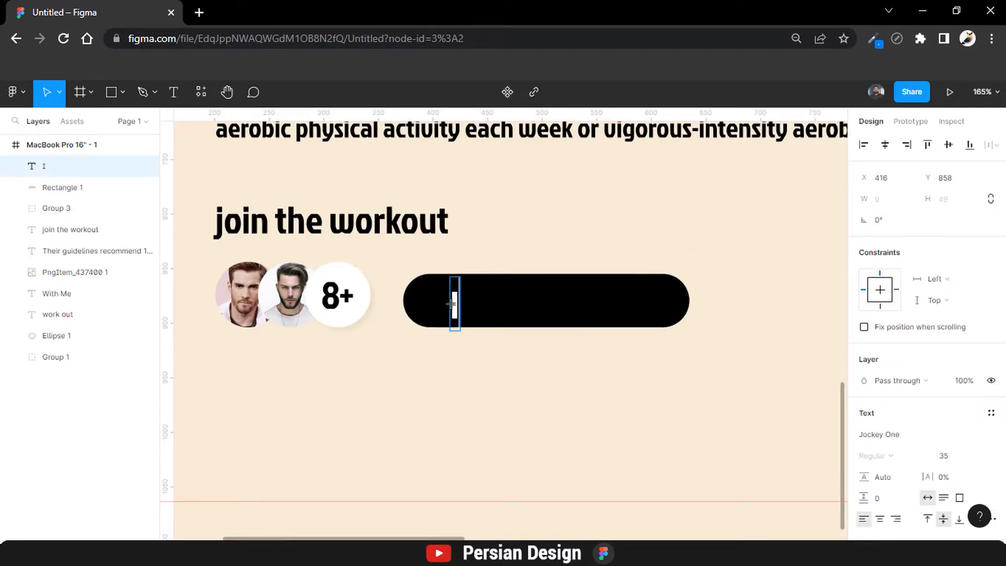
pyautogui.write('nvite')
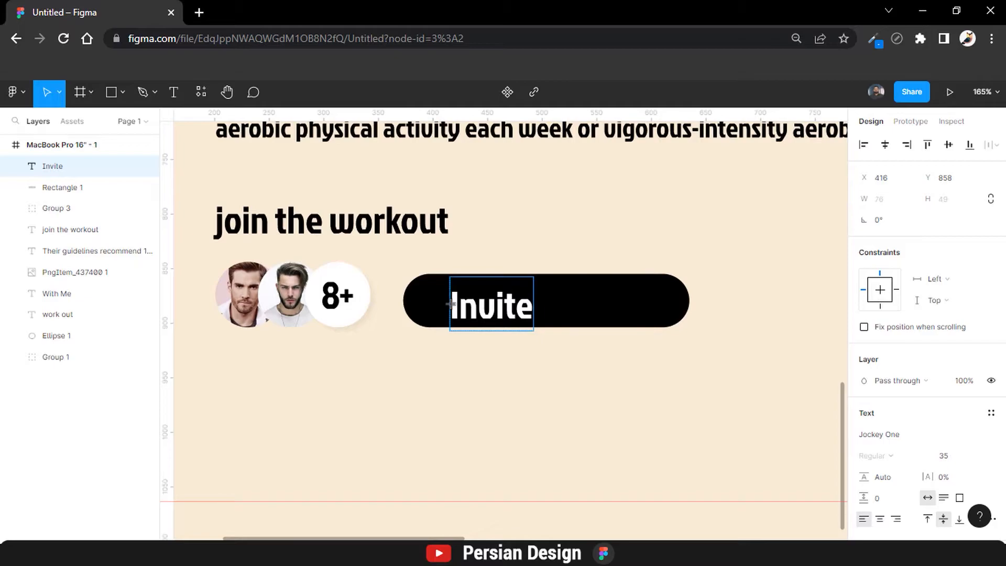
pyautogui.write(' Your Friend')
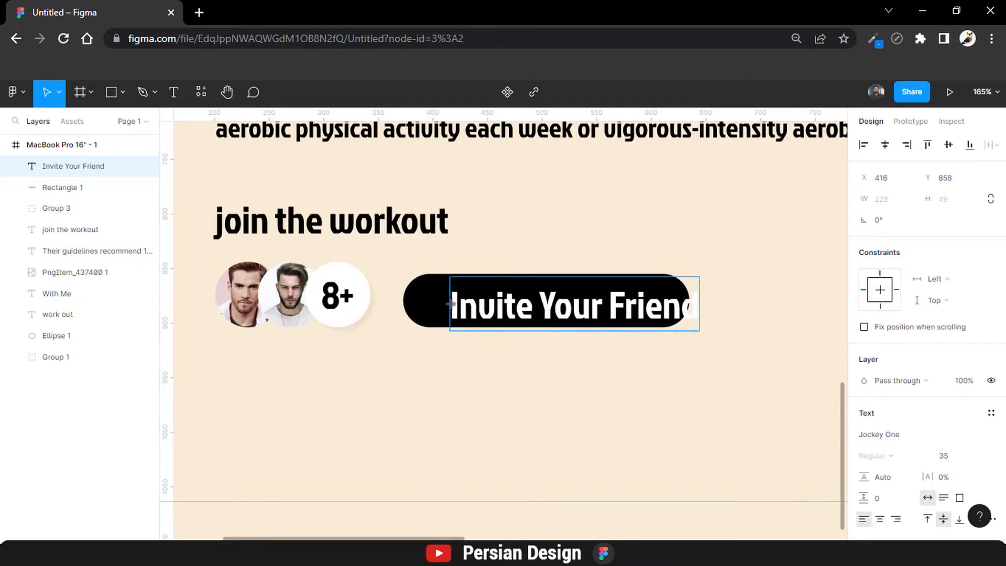
# Set the Invite Your Friend text to size 25 and center it horizontally and vertically on the black rectangle.
pyautogui.hotkey('ctrl', 'a')
pyautogui.scroll(-3, 945, 376)
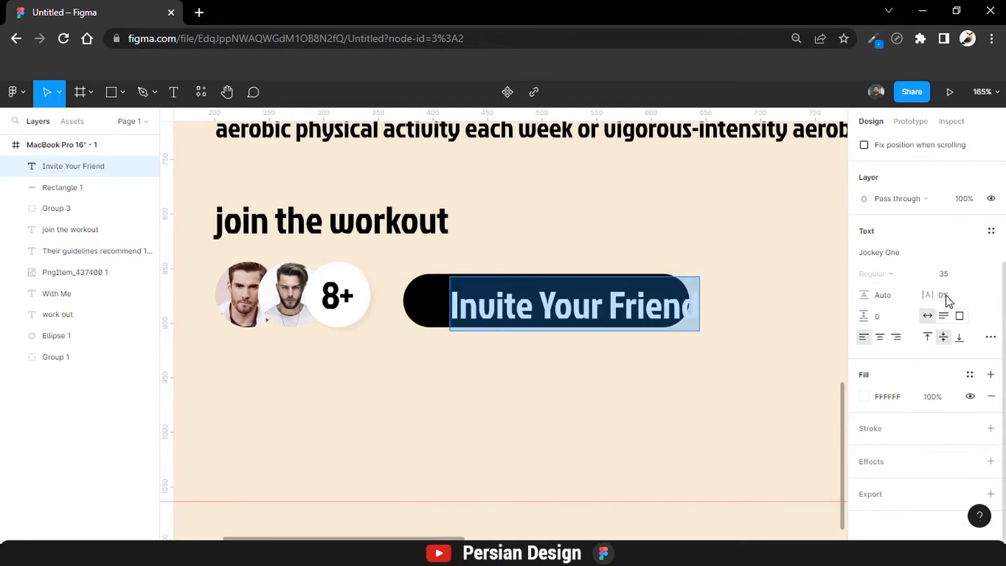
pyautogui.click(951, 275)
pyautogui.write('25')
pyautogui.press('Return')
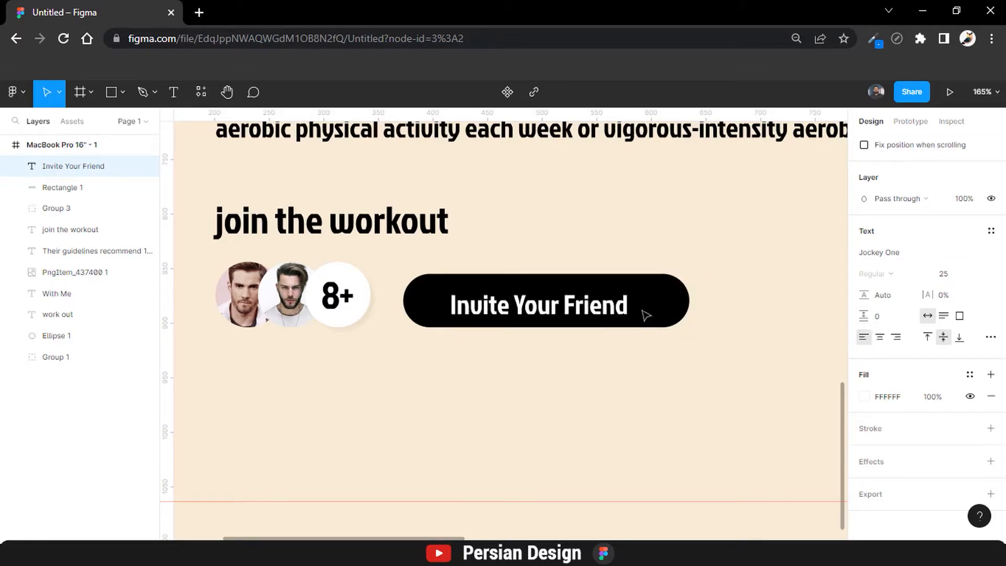
pyautogui.press('Escape')
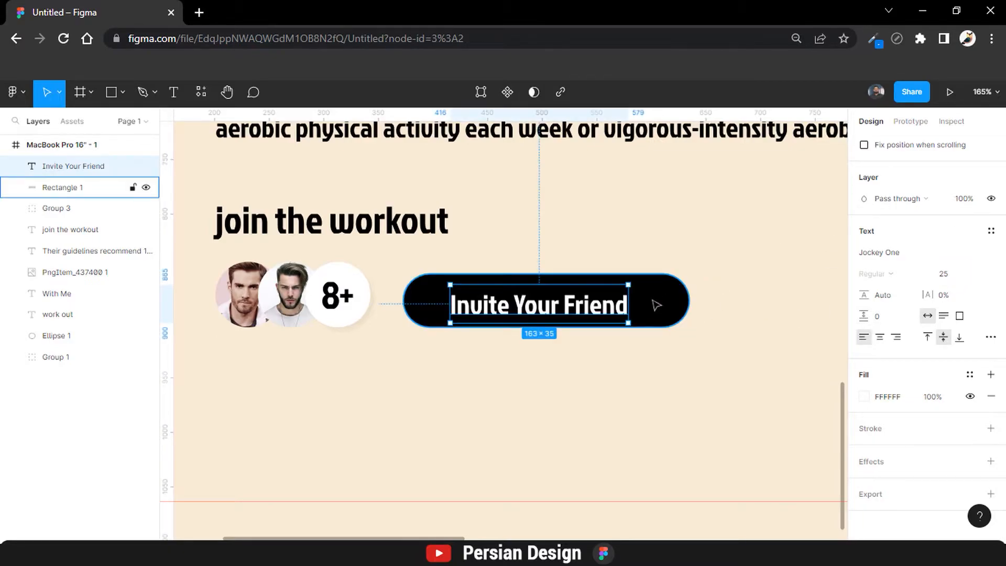
pyautogui.keyDown('shift'); pyautogui.click(653, 301); pyautogui.keyUp('shift')
pyautogui.click(884, 148)
pyautogui.click(946, 147)
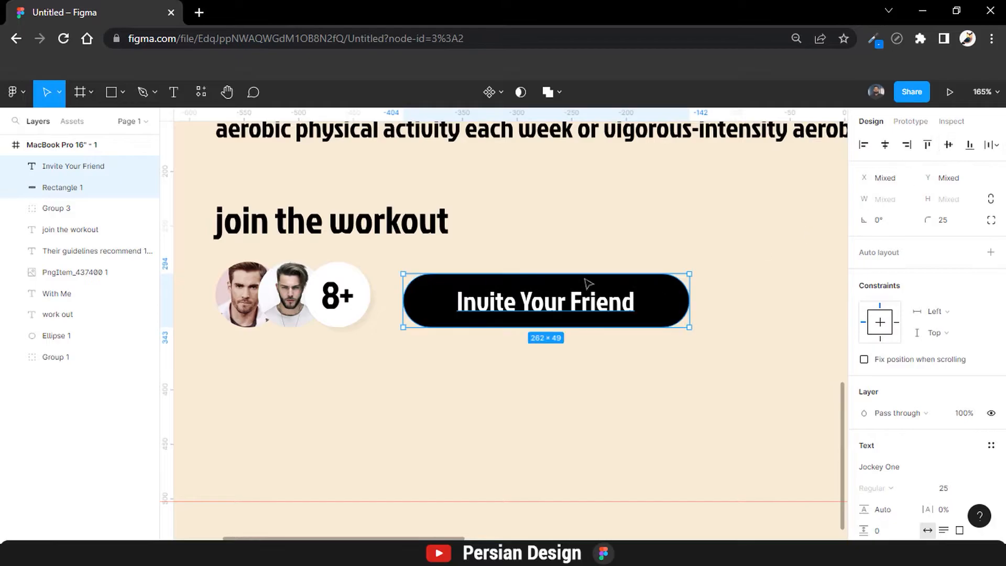
# Set the Invite Your Friend text size to 28 and center it horizontally on the rectangle again.
pyautogui.doubleClick(591, 309)
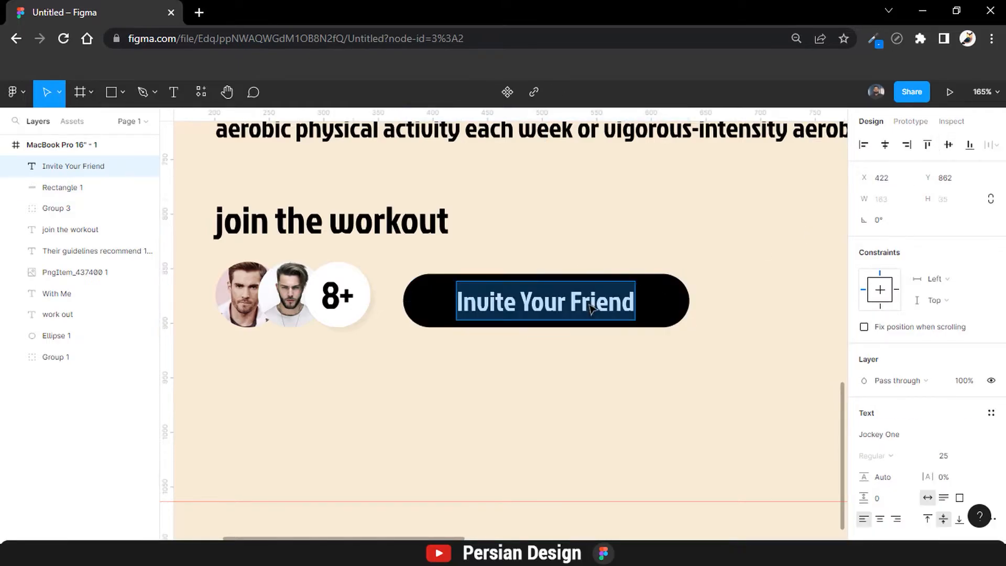
pyautogui.click(944, 457)
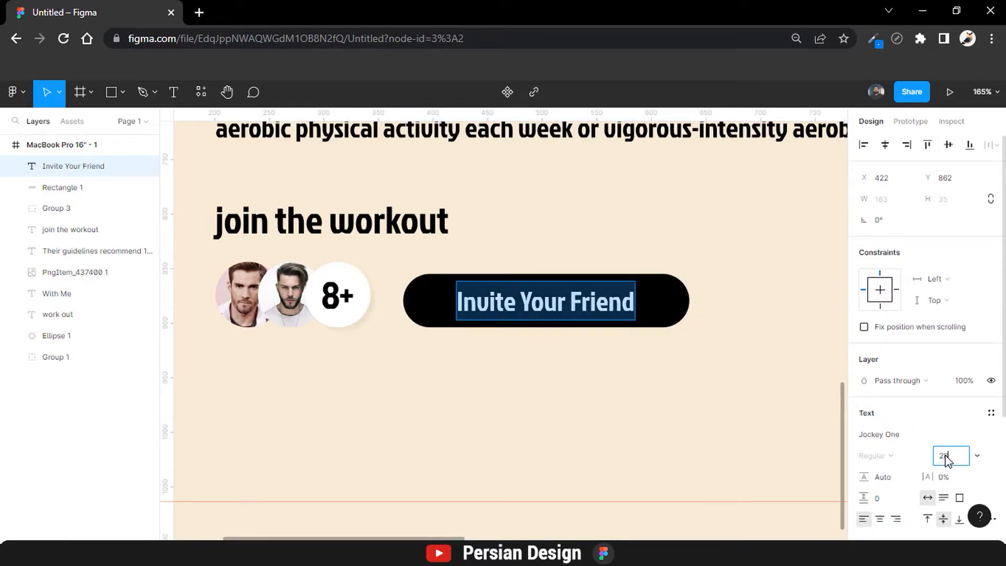
pyautogui.press('Return')
pyautogui.click(420, 308)
pyautogui.keyDown('shift'); pyautogui.click(448, 303); pyautogui.keyUp('shift')
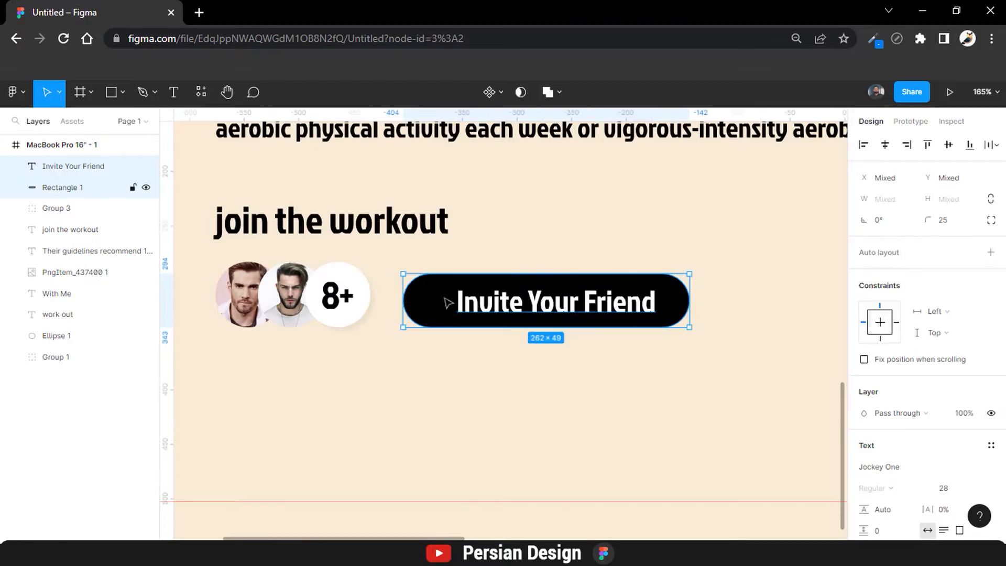
pyautogui.click(886, 145)
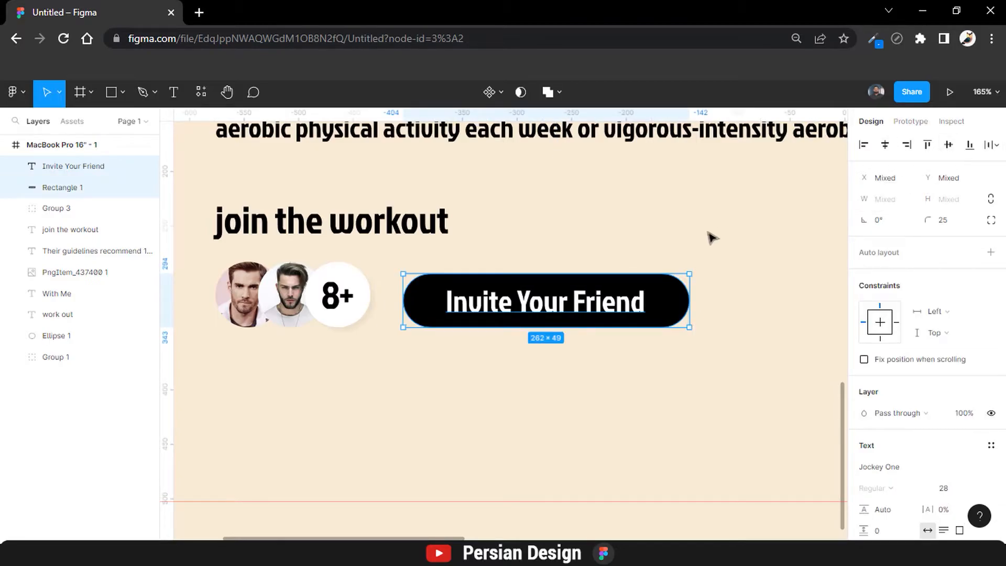
# Group the Invite Your Friend text with its rectangle and rename the group to button.
pyautogui.hotkey('shift', '1')
pyautogui.hotkey('ctrl', 'g')
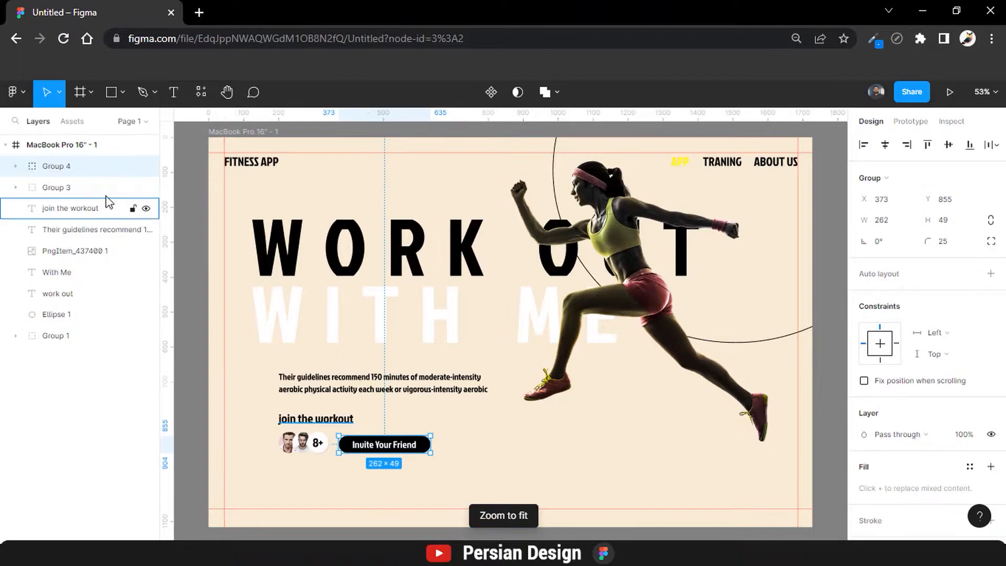
pyautogui.doubleClick(47, 166)
pyautogui.write('button')
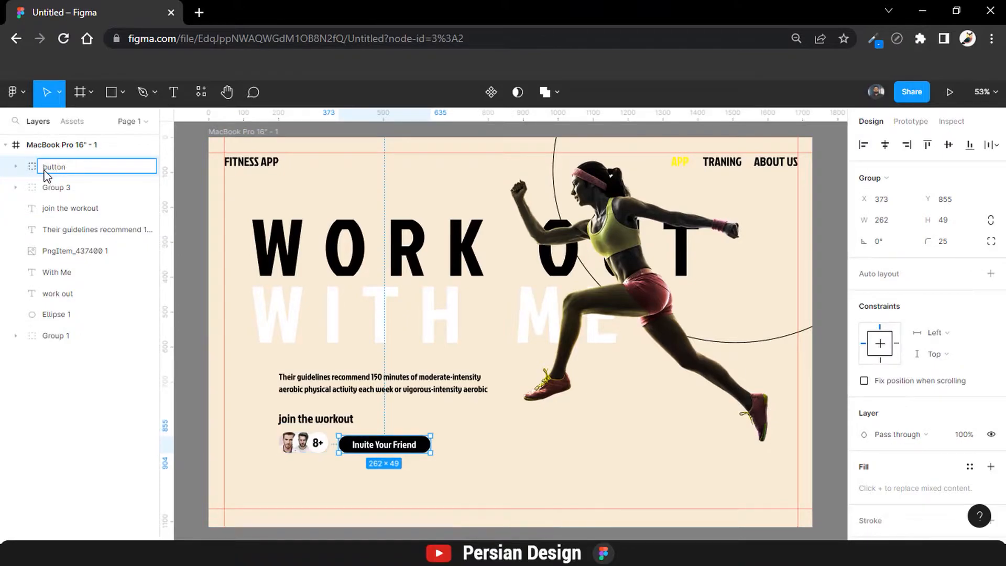
pyautogui.press('Return')
# Set the height of the rectangle inside the button group to 55 and its corner radius to 50.
pyautogui.scroll(5, 395, 437)
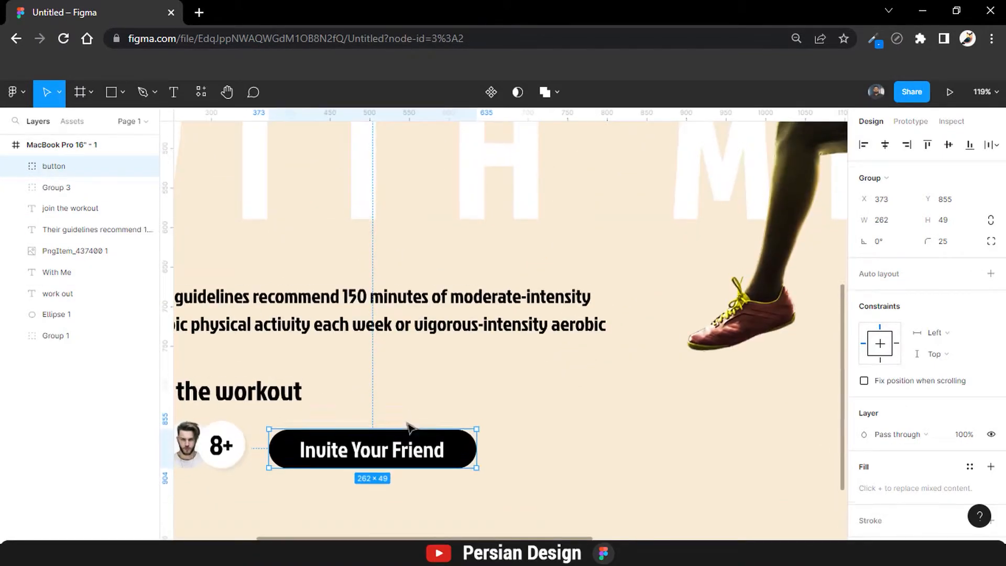
pyautogui.scroll(-3, 408, 428)
pyautogui.hscroll(-5, 407, 428)
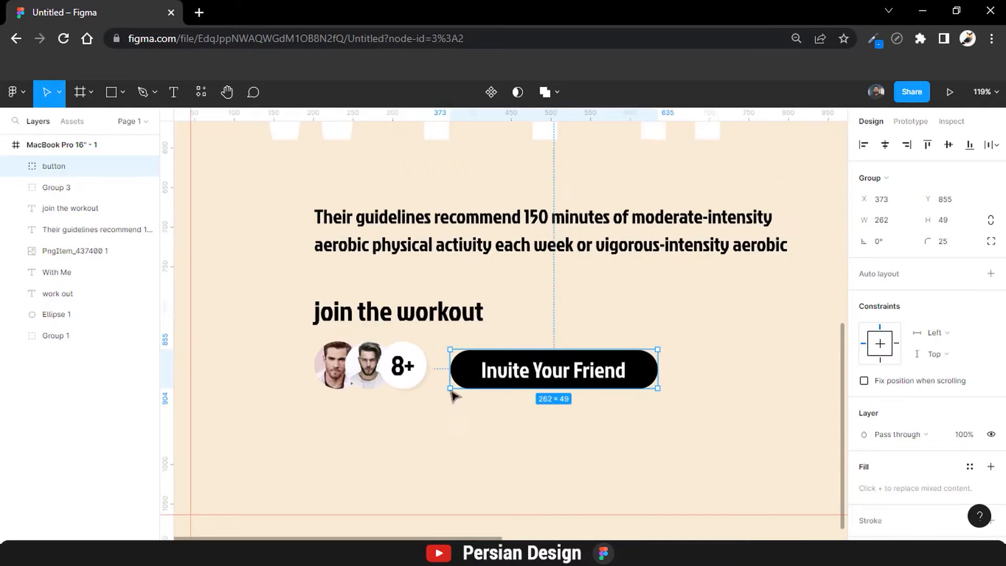
pyautogui.doubleClick(471, 369)
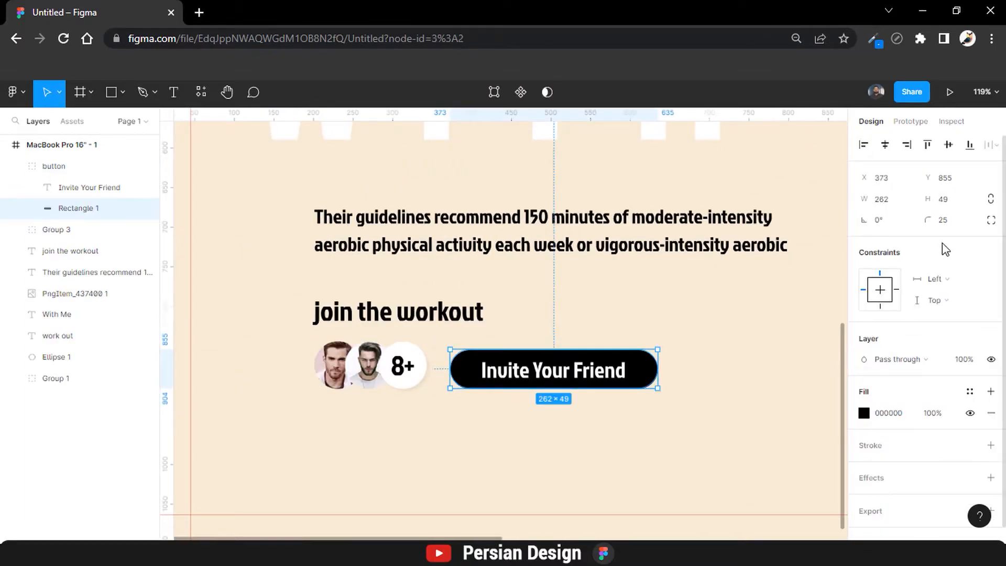
pyautogui.write('55')
pyautogui.press('Return')
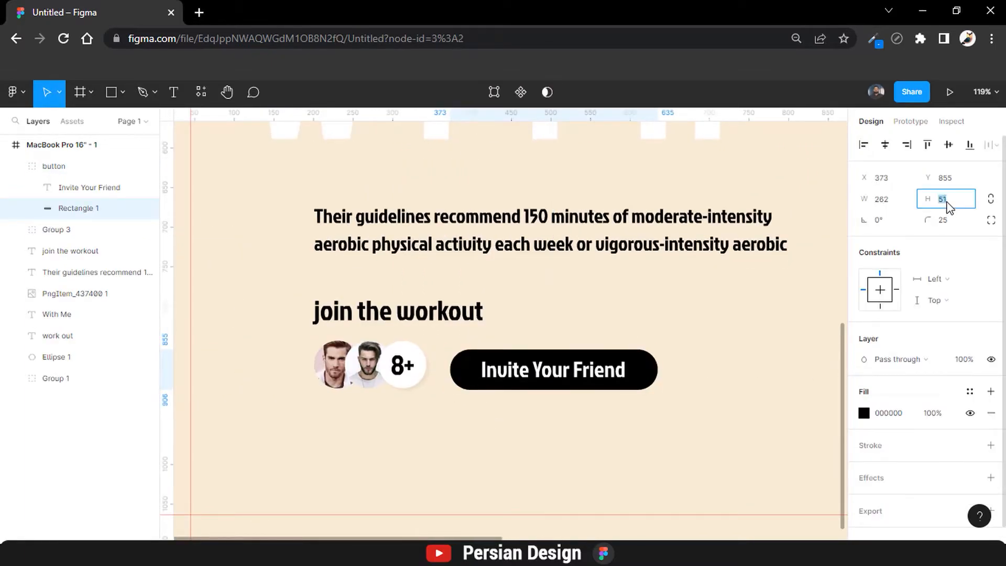
pyautogui.click(959, 226)
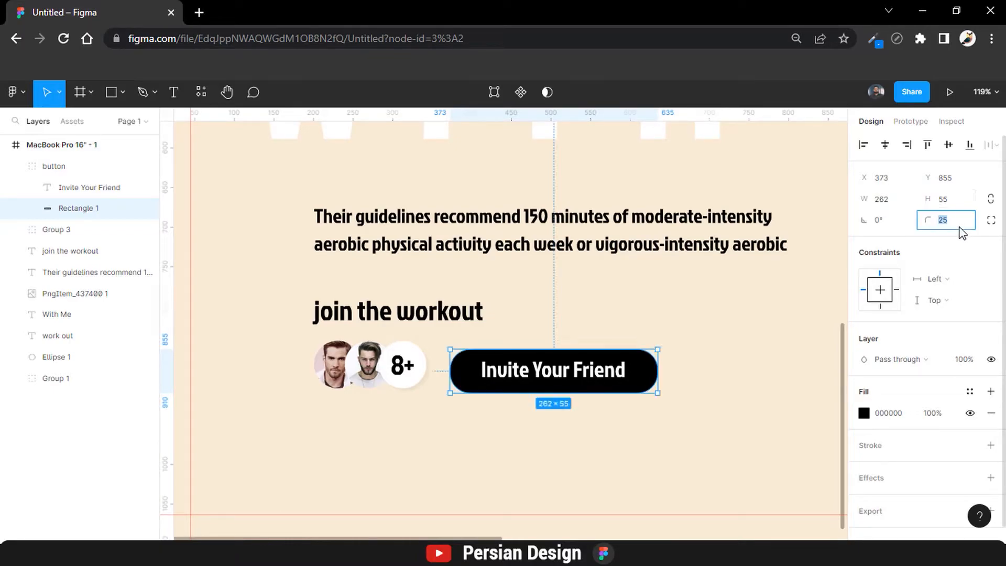
pyautogui.write('50')
pyautogui.press('Return')
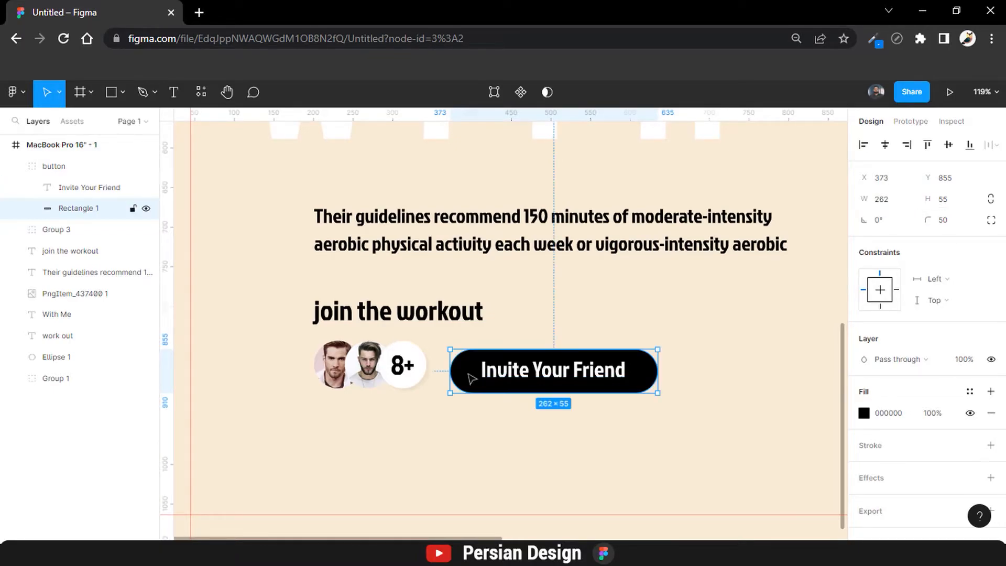
# Center the button's text vertically in its rectangle and align the button with the avatar group by vertical centers.
pyautogui.keyDown('shift'); pyautogui.click(505, 377); pyautogui.keyUp('shift')
pyautogui.click(815, 303)
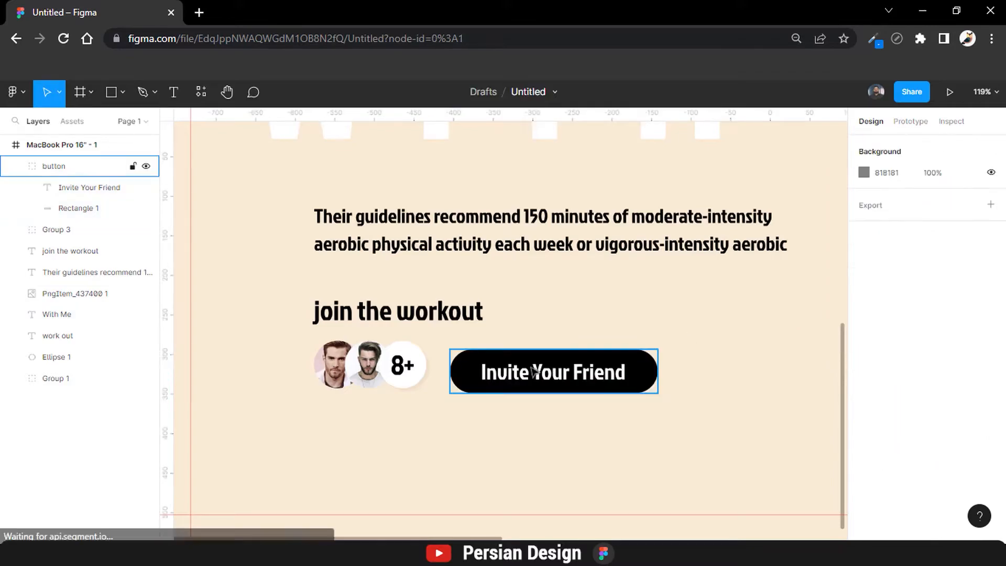
pyautogui.moveTo(487, 367)
pyautogui.mouseDown()
pyautogui.moveTo(507, 360)
pyautogui.moveTo(489, 361)
pyautogui.mouseUp()
pyautogui.keyDown('shift'); pyautogui.click(391, 370); pyautogui.keyUp('shift')
pyautogui.click(949, 145)
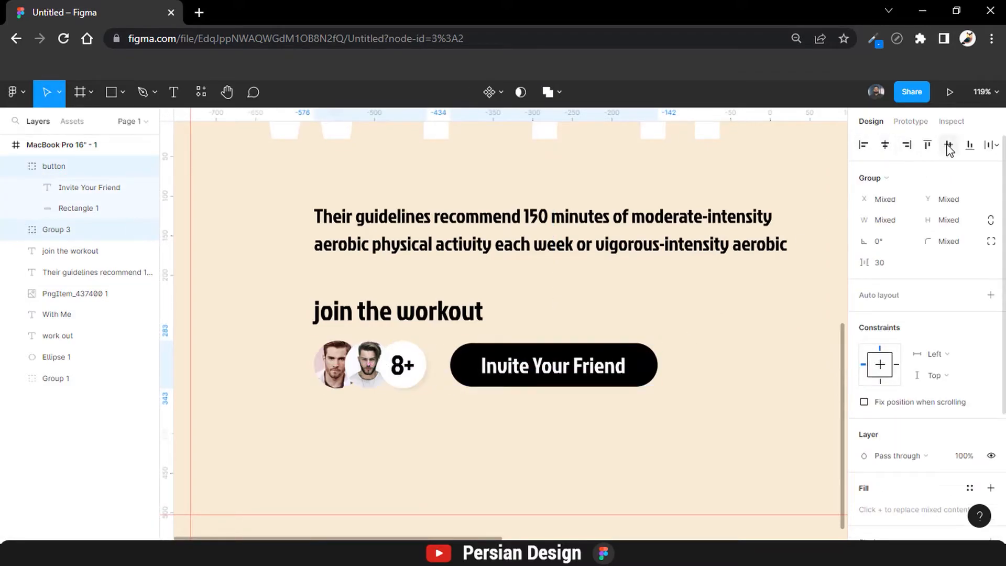
# Set the font size of the join the workout text to 30.
pyautogui.doubleClick(429, 320)
pyautogui.click(944, 456)
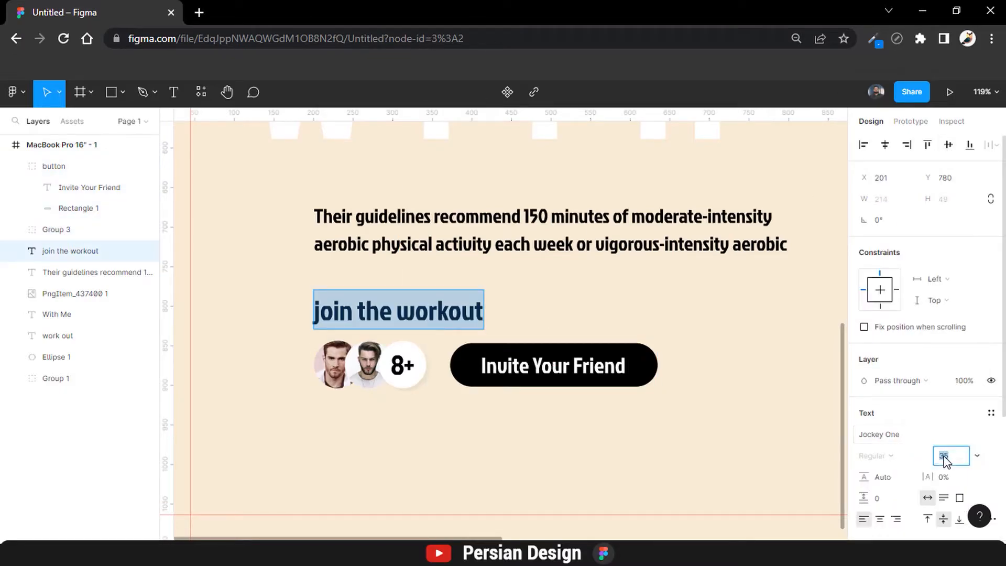
pyautogui.write('30')
pyautogui.press('Return')
pyautogui.press('Escape')
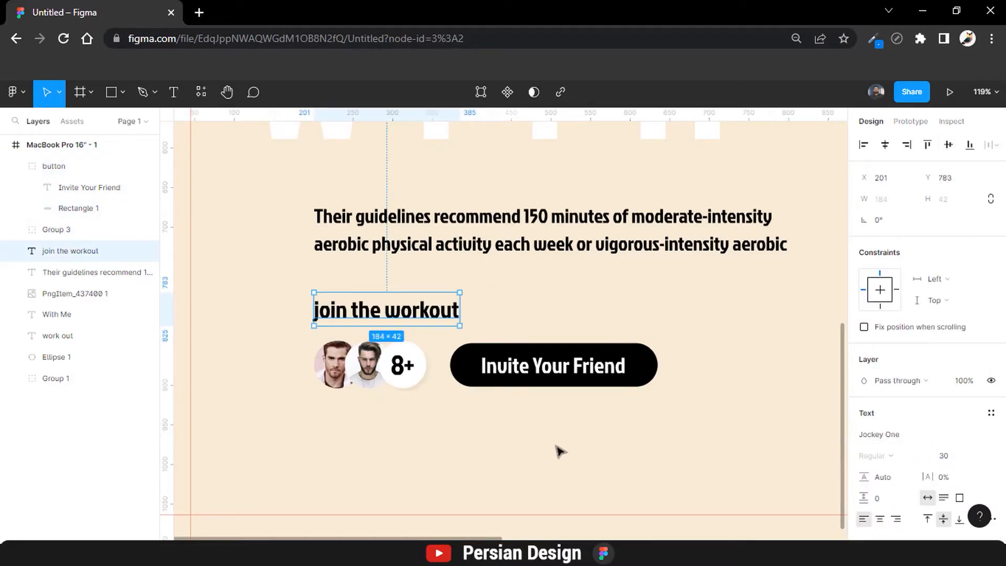
# Move the avatar group and the Invite Your Friend button together slightly to the right.
pyautogui.keyDown('shift'); pyautogui.click(381, 364); pyautogui.keyUp('shift')
pyautogui.keyDown('shift'); pyautogui.click(540, 367); pyautogui.keyUp('shift')
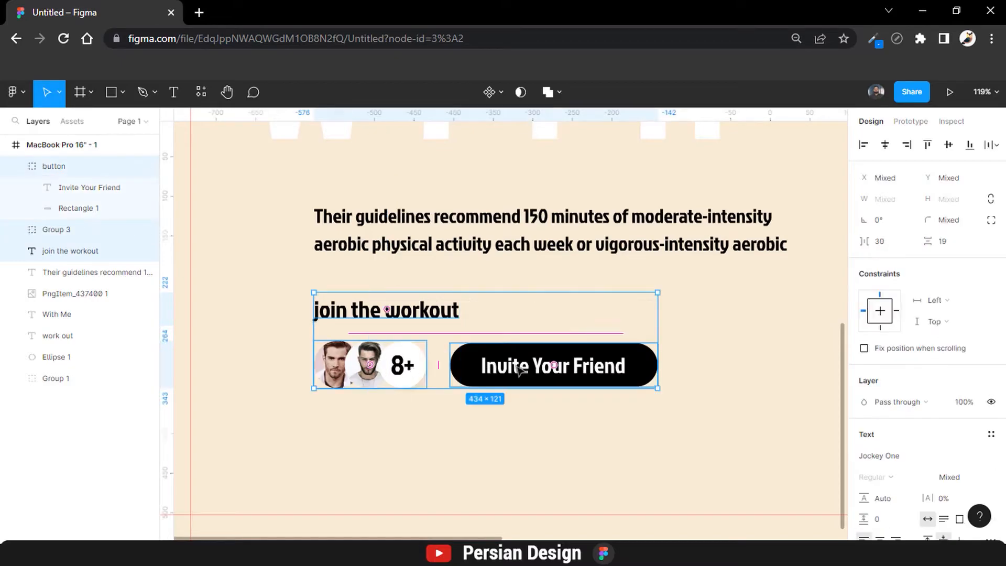
pyautogui.click(558, 421)
pyautogui.click(519, 370)
pyautogui.keyDown('shift'); pyautogui.click(394, 365); pyautogui.keyUp('shift')
pyautogui.moveTo(414, 370); pyautogui.dragTo(421, 367)
pyautogui.click(494, 417)
pyautogui.hotkey('shift', '1')
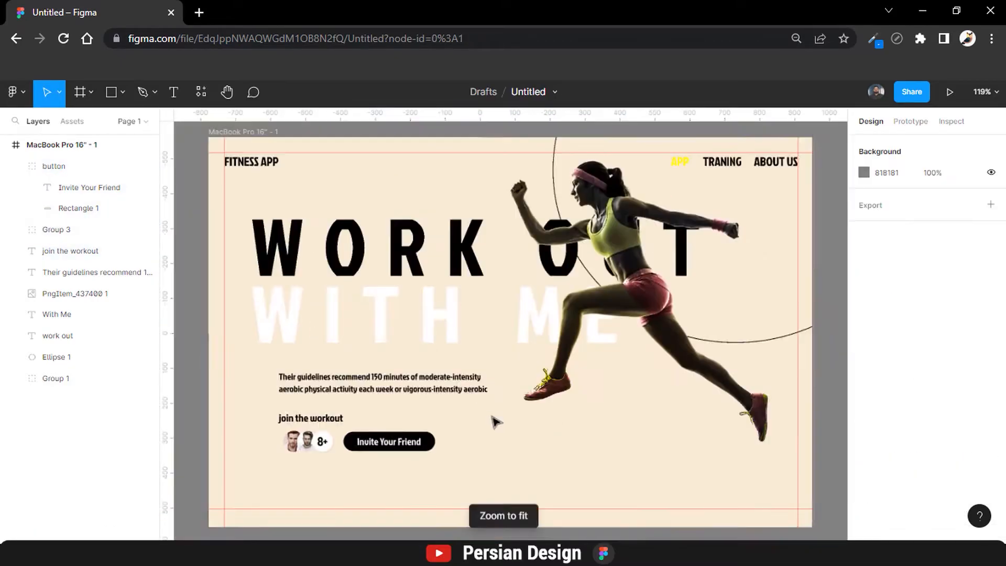
# Draw a horizontal line about 1196 long below the avatars and button, starting at about X 253, Y 994.
pyautogui.click(566, 449)
pyautogui.click(560, 476)
pyautogui.click(118, 89)
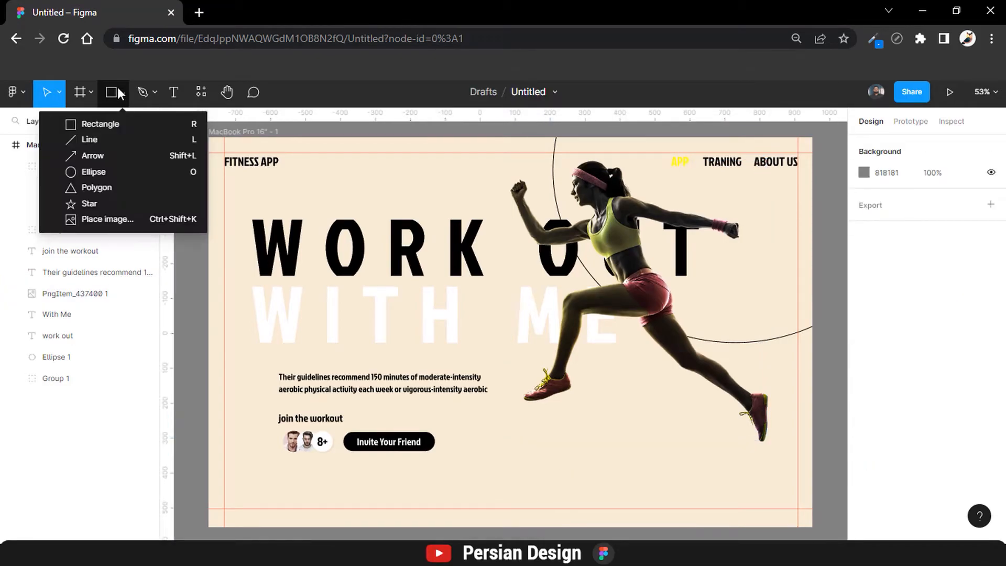
pyautogui.click(90, 137)
pyautogui.scroll(-3, 360, 266)
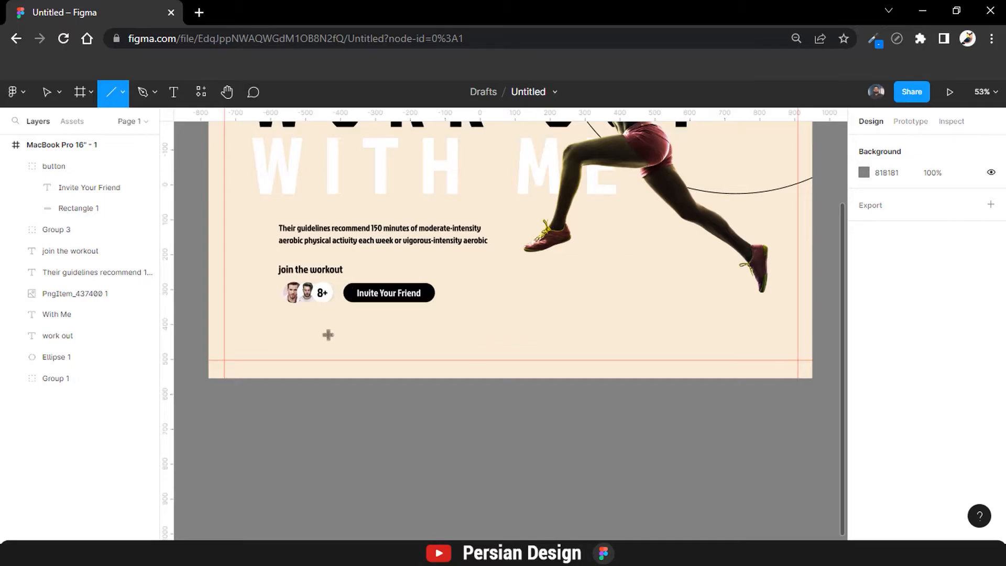
pyautogui.moveTo(297, 336); pyautogui.dragTo(714, 339)
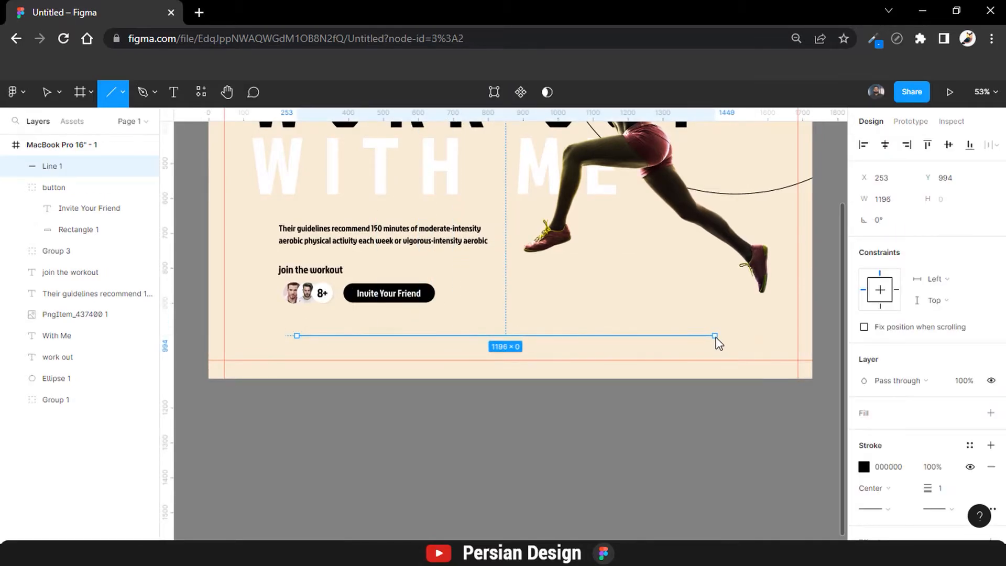
pyautogui.scroll(-2, 946, 337)
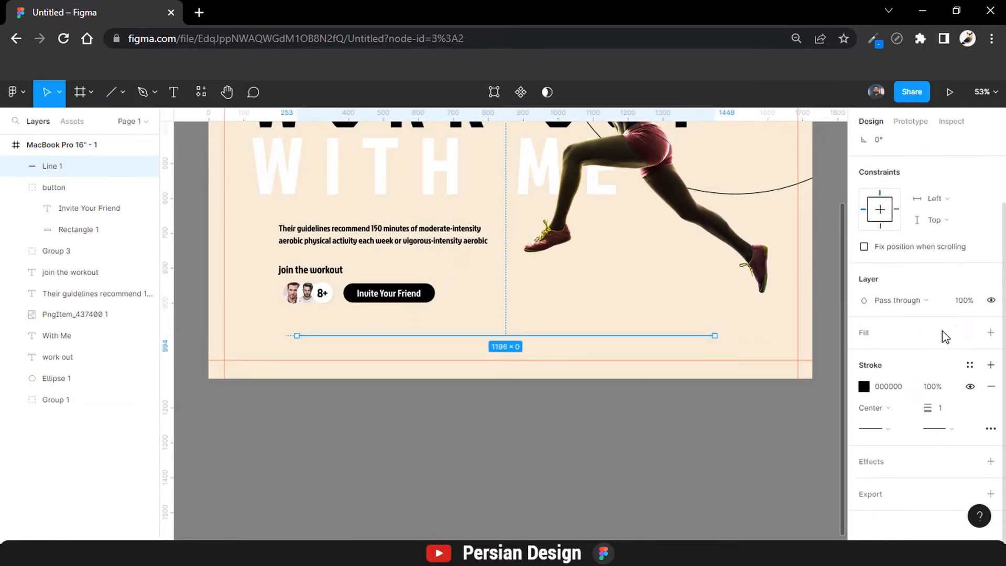
# Set the bottom line's stroke weight to 3 and its stroke color to FFFFFF.
pyautogui.click(941, 409)
pyautogui.write('2')
pyautogui.press('Return')
pyautogui.click(863, 386)
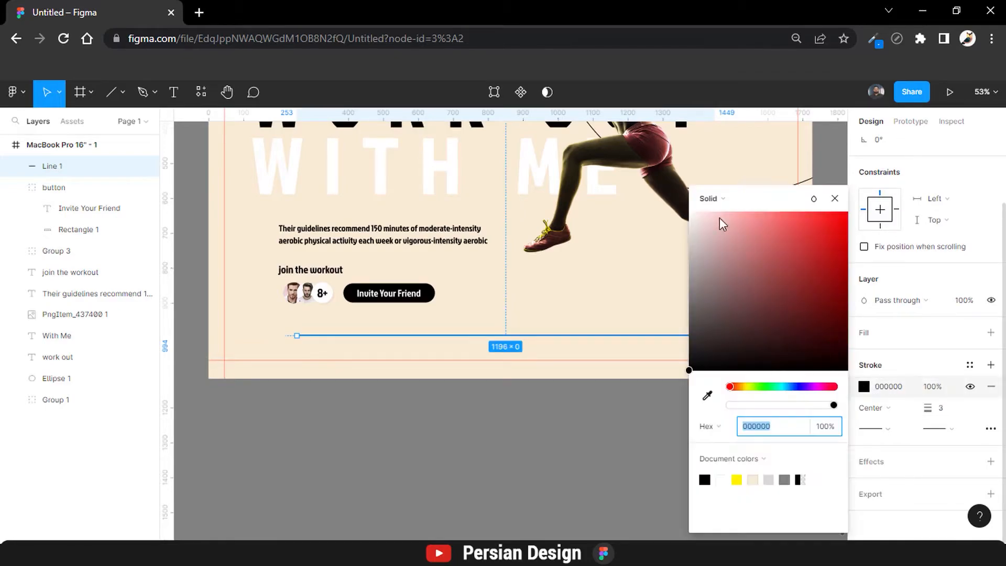
pyautogui.write('ffffff')
pyautogui.press('Return')
pyautogui.click(686, 449)
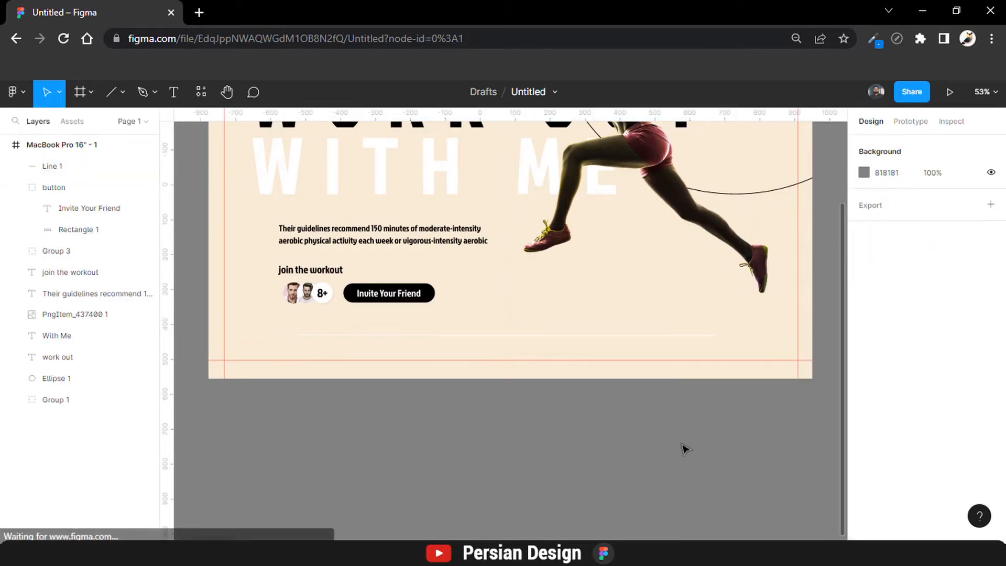
# Move the white line slightly right and up, to about X 266, Y 966.
pyautogui.click(699, 336)
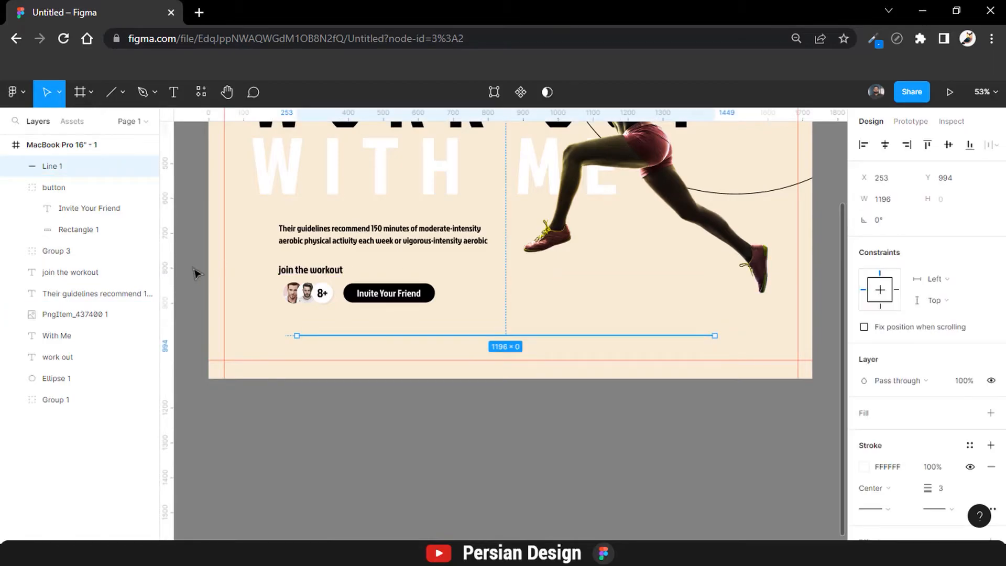
pyautogui.click(534, 337)
pyautogui.moveTo(541, 341); pyautogui.dragTo(544, 340)
pyautogui.click(548, 417)
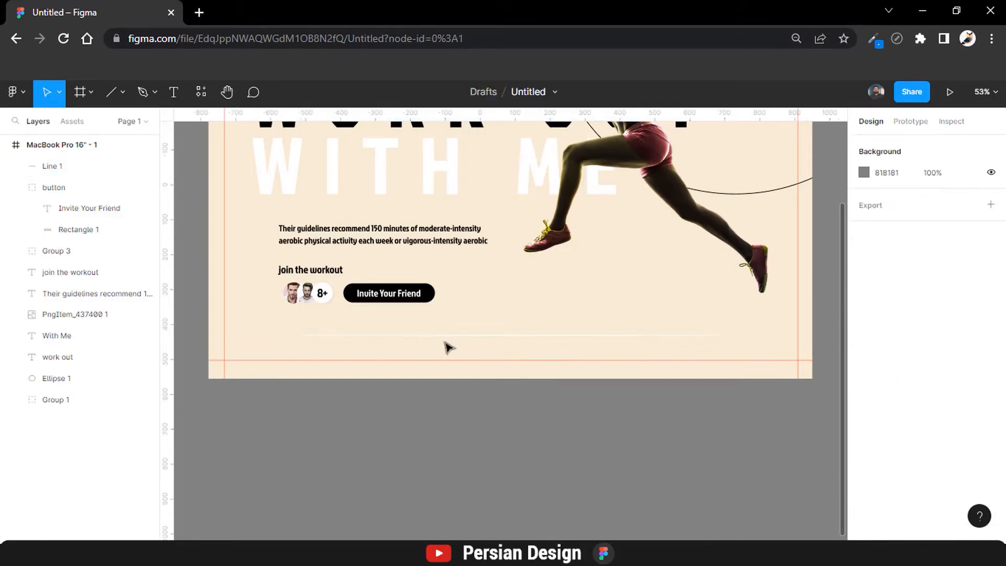
pyautogui.moveTo(446, 336); pyautogui.dragTo(446, 326)
pyautogui.click(496, 434)
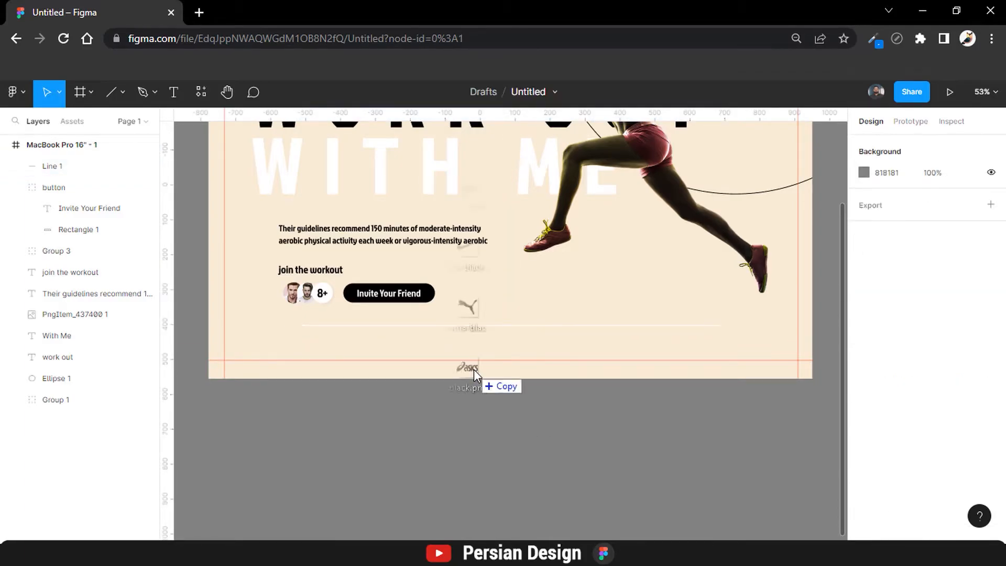
# Import the asics, Under Armour, adidas, Nike and Puma black logo images onto the canvas.
pyautogui.moveTo(474, 369); pyautogui.dragTo(474, 369)
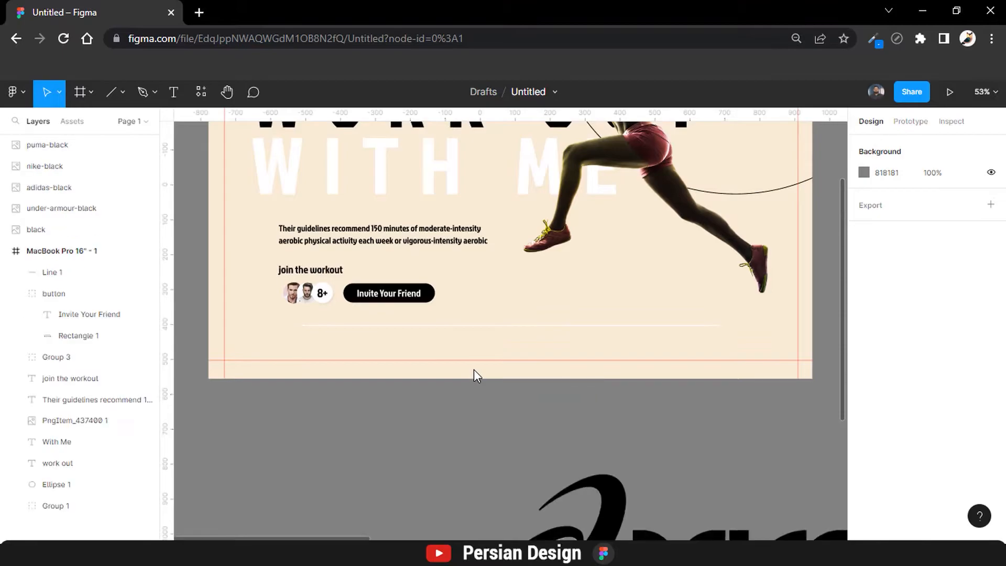
pyautogui.click(474, 369)
pyautogui.hotkey('shift', '1')
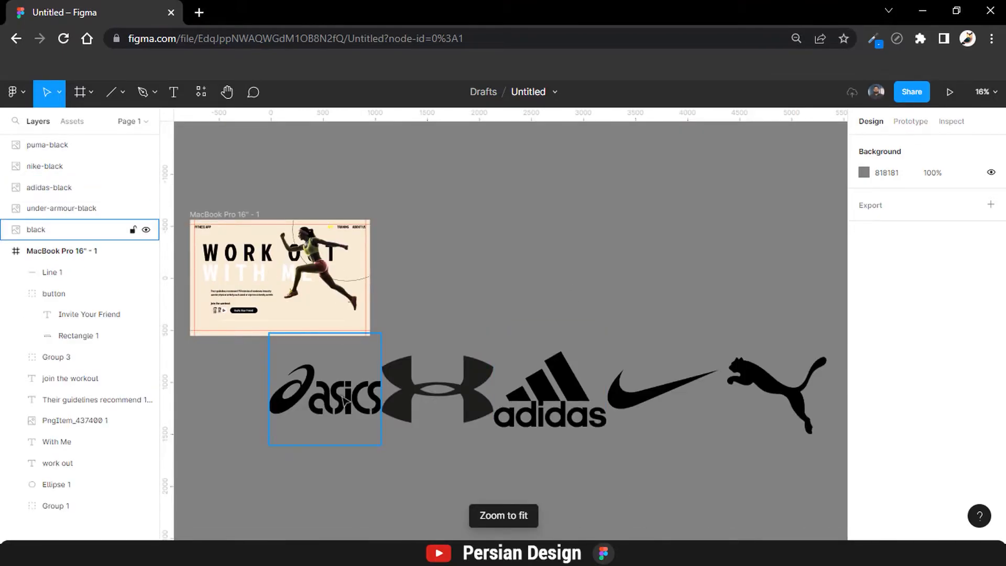
# Select all five brand logos and resize each to 250 × 250.
pyautogui.keyDown('shift'); pyautogui.click(461, 394); pyautogui.keyUp('shift')
pyautogui.keyDown('shift'); pyautogui.click(543, 398); pyautogui.keyUp('shift')
pyautogui.keyDown('shift'); pyautogui.click(662, 388); pyautogui.keyUp('shift')
pyautogui.keyDown('shift'); pyautogui.click(775, 391); pyautogui.keyUp('shift')
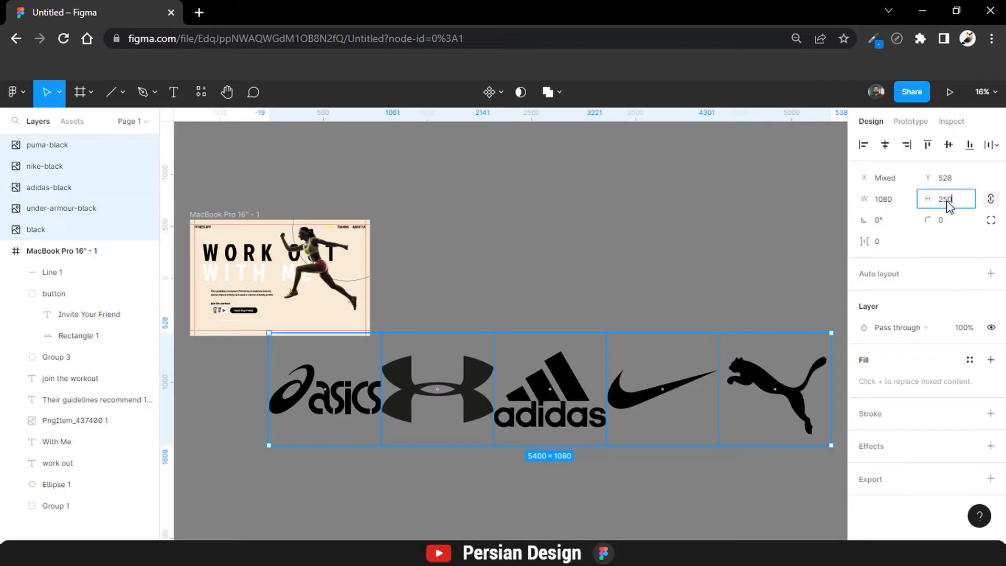
pyautogui.press('Return')
# Set the horizontal spacing between the five logos to 20 and resize each logo to 100 × 100.
pyautogui.click(891, 242)
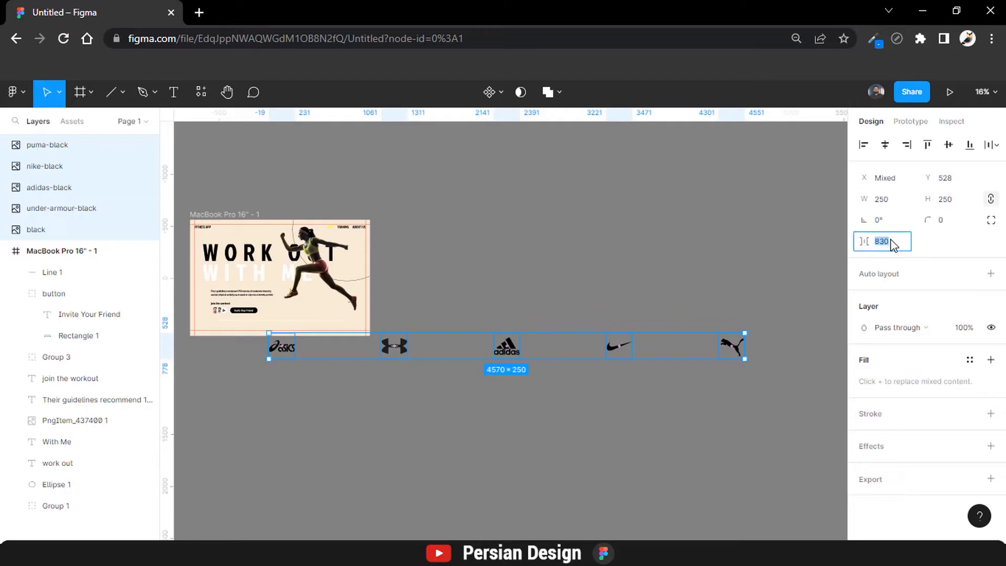
pyautogui.write('20')
pyautogui.press('Return')
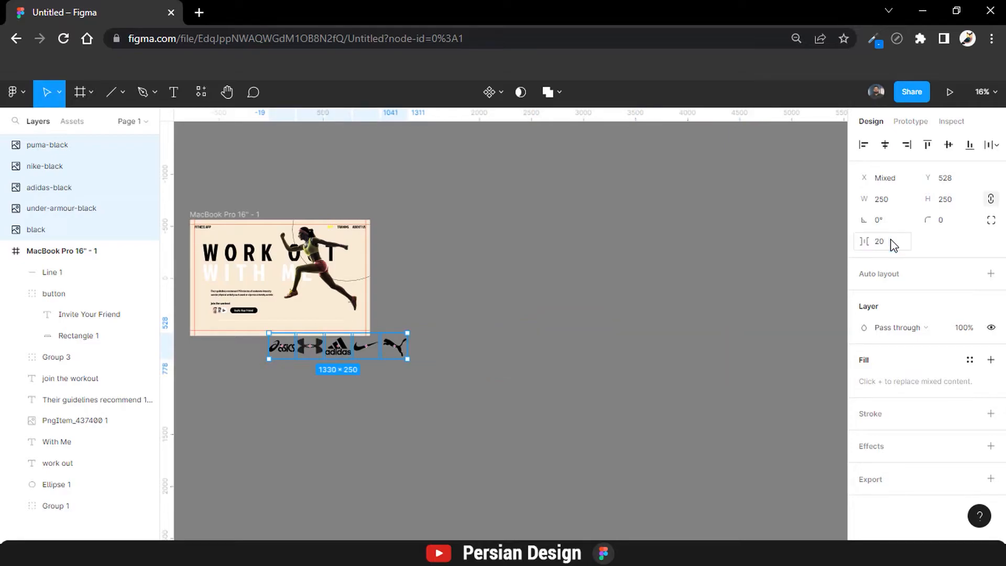
pyautogui.click(950, 203)
pyautogui.press('Return')
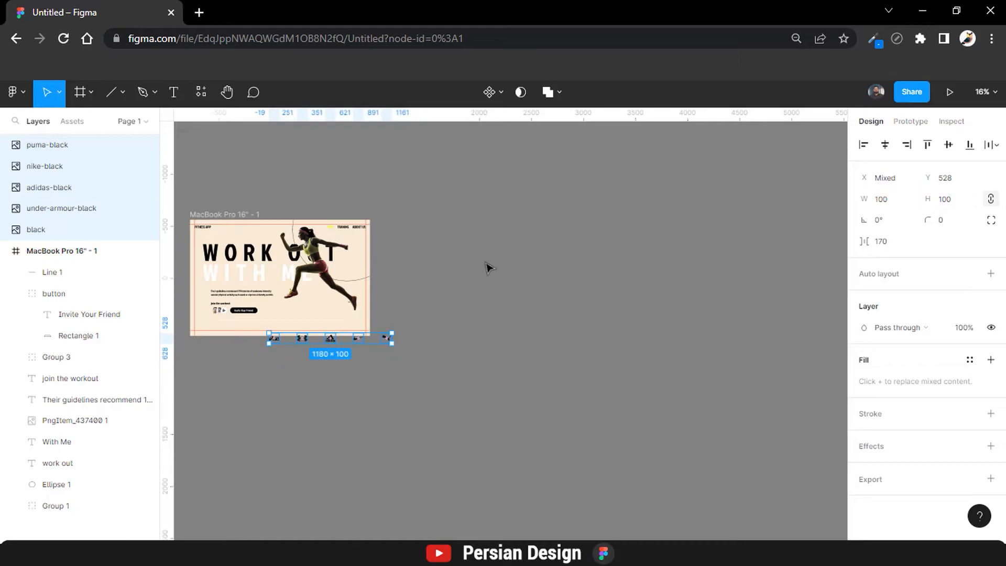
# Place the logo row beneath the white line in the frame, set its spacing to 120 and shift it toward the frame's center.
pyautogui.hotkey('shift', '1')
pyautogui.moveTo(557, 506); pyautogui.dragTo(407, 468)
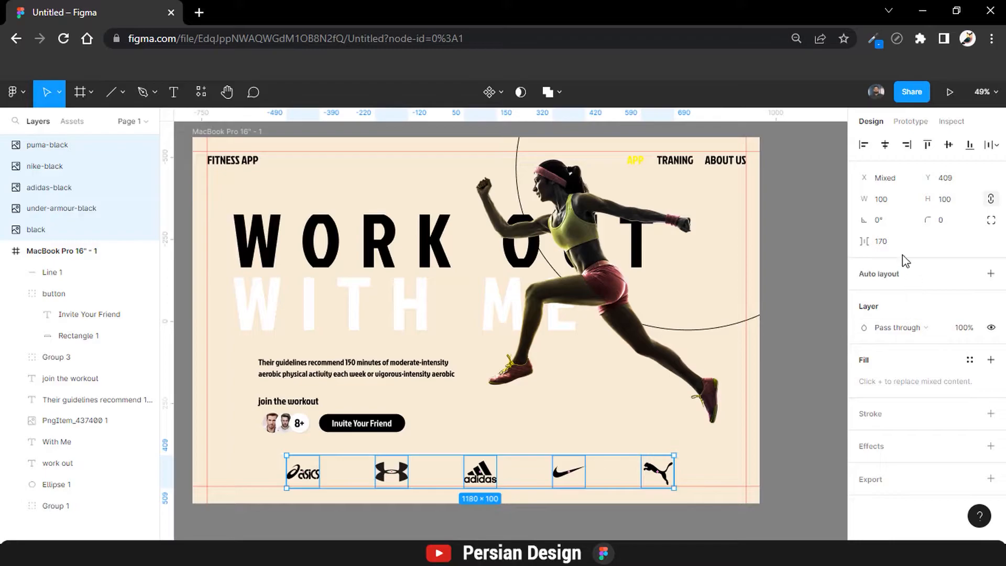
pyautogui.click(889, 243)
pyautogui.press('Return')
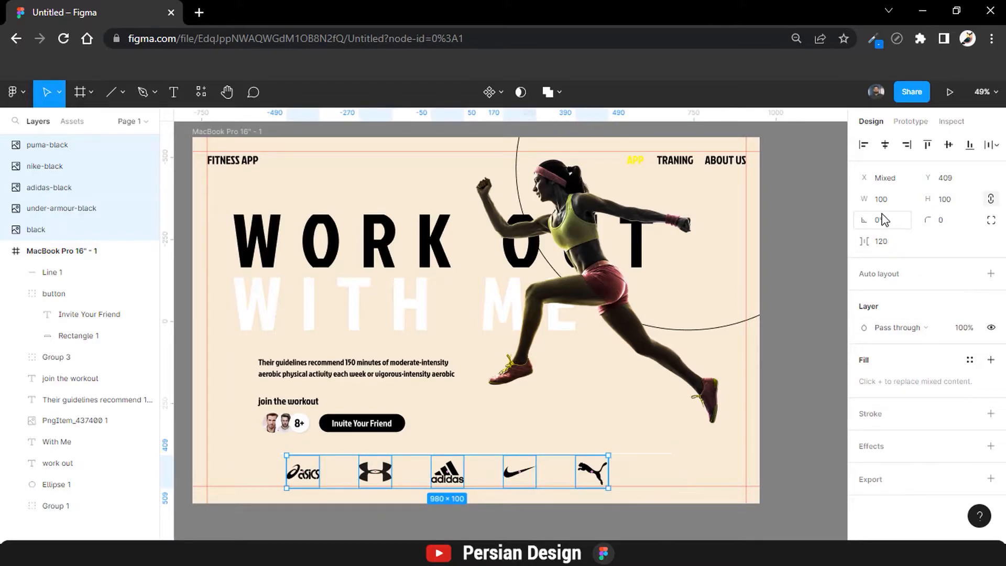
pyautogui.moveTo(514, 477); pyautogui.dragTo(544, 477)
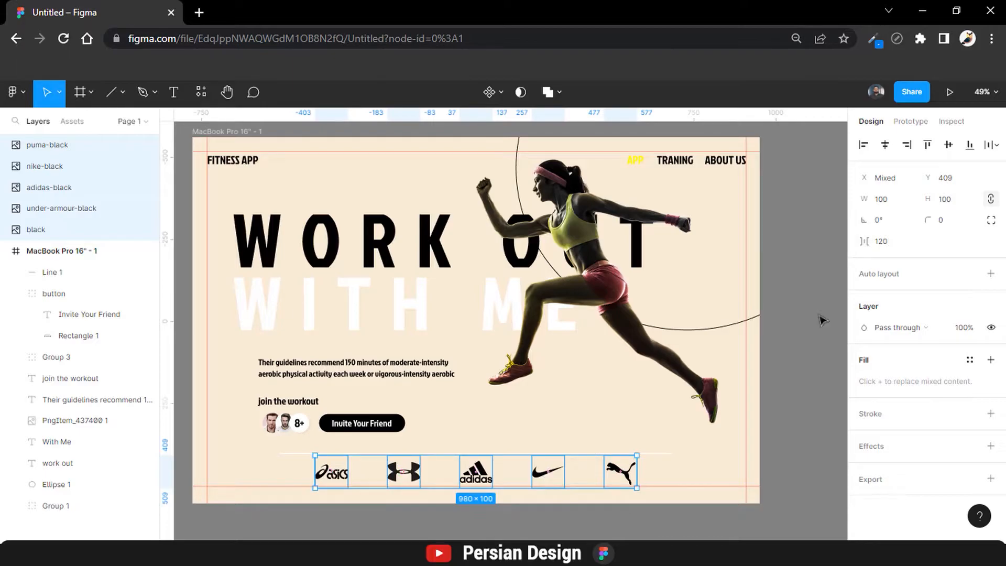
# Try logo spacings of 140, 160 and 180, and move the row left to center it under the white line.
pyautogui.click(881, 245)
pyautogui.press('Return')
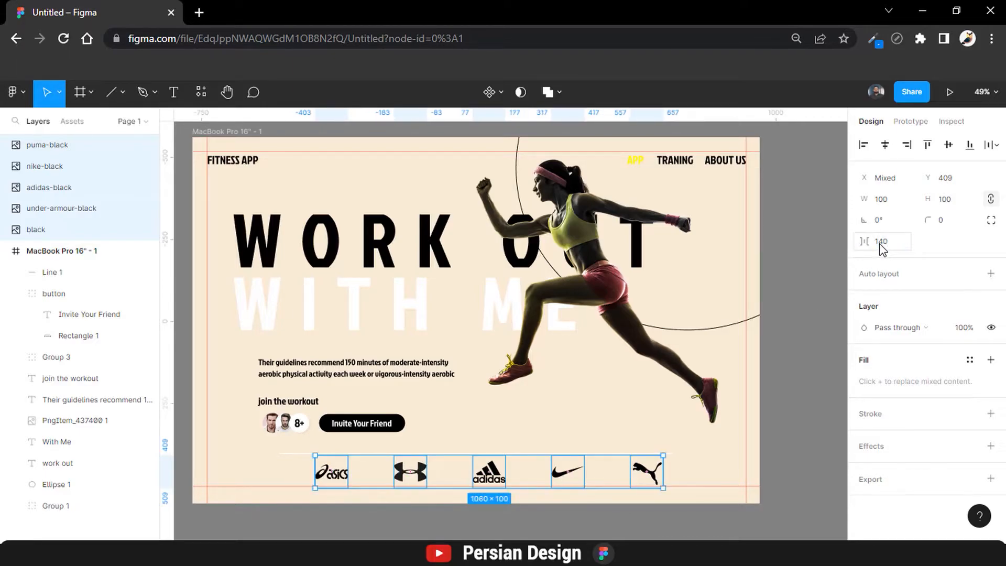
pyautogui.click(880, 244)
pyautogui.write('160')
pyautogui.press('Return')
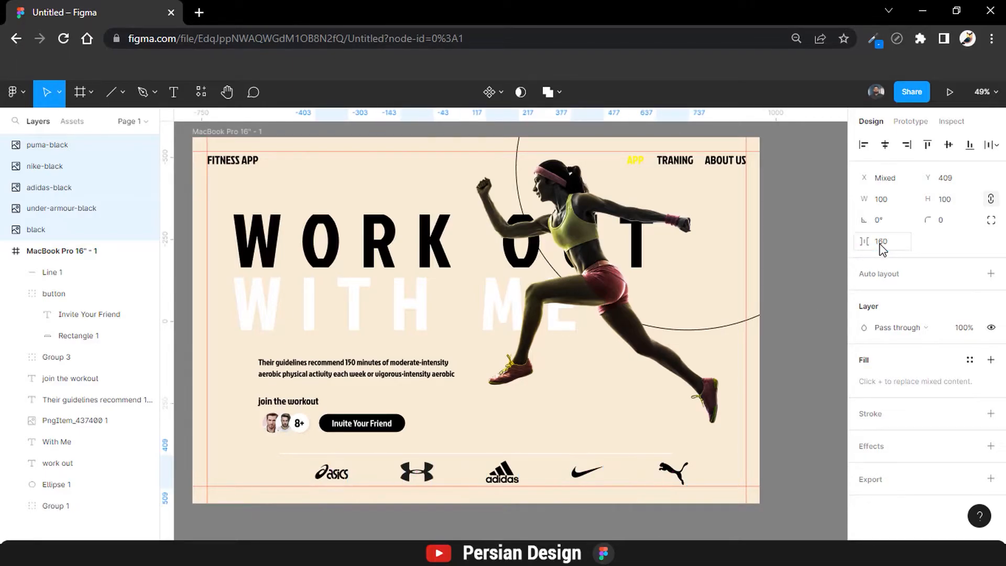
pyautogui.click(881, 245)
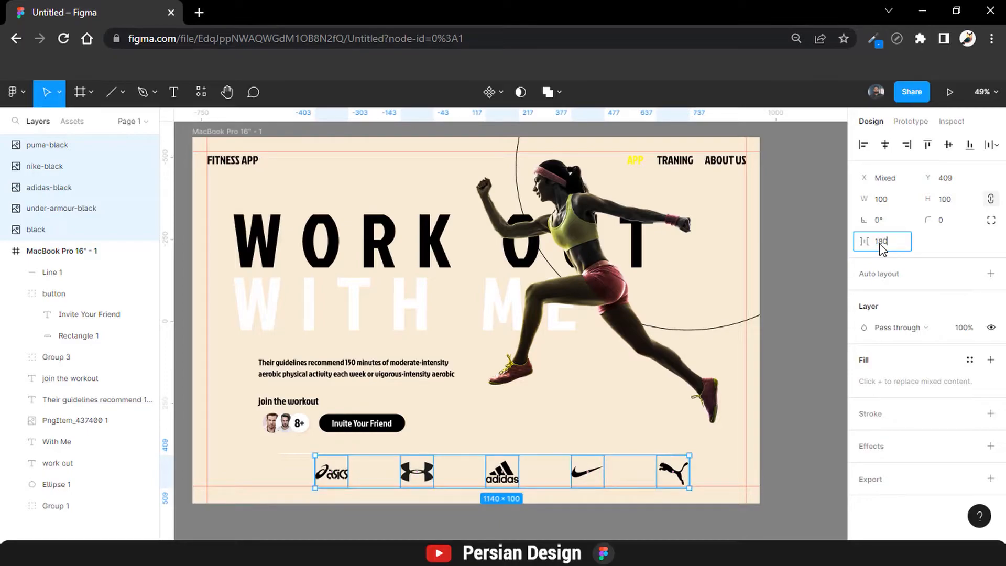
pyautogui.write('180')
pyautogui.press('Return')
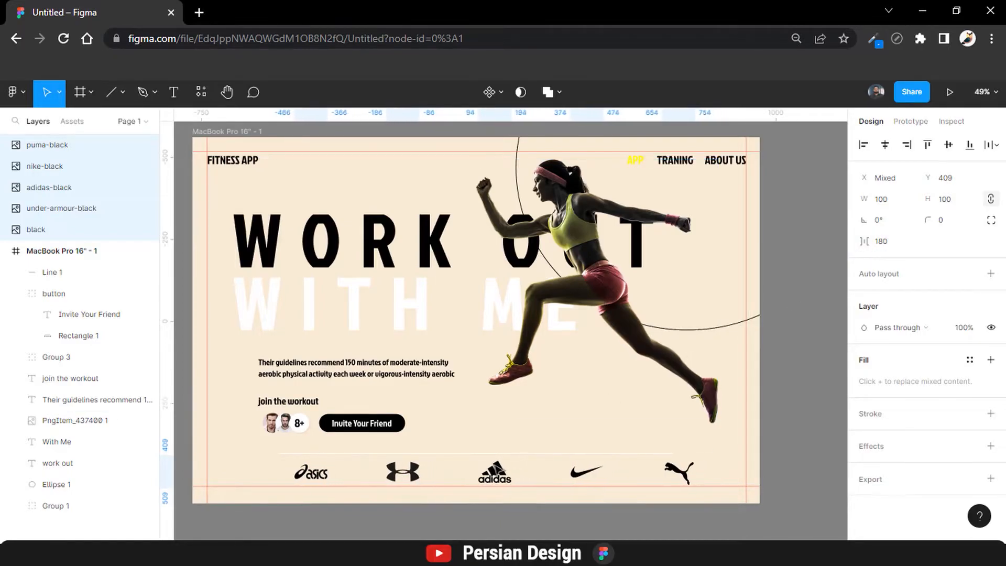
pyautogui.moveTo(498, 471); pyautogui.dragTo(477, 464)
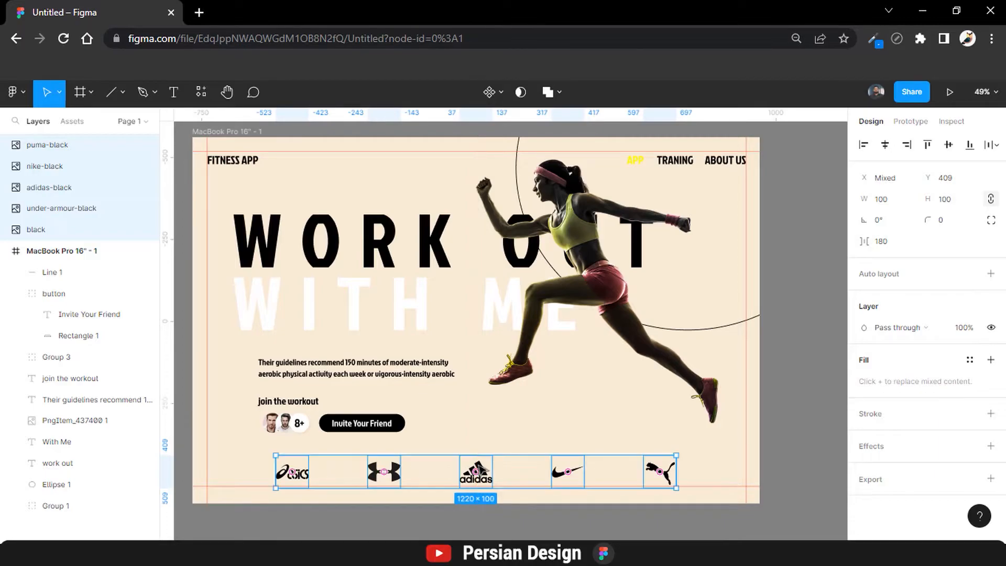
# Set the logo spacing to 178 and center the row horizontally in the frame.
pyautogui.click(880, 243)
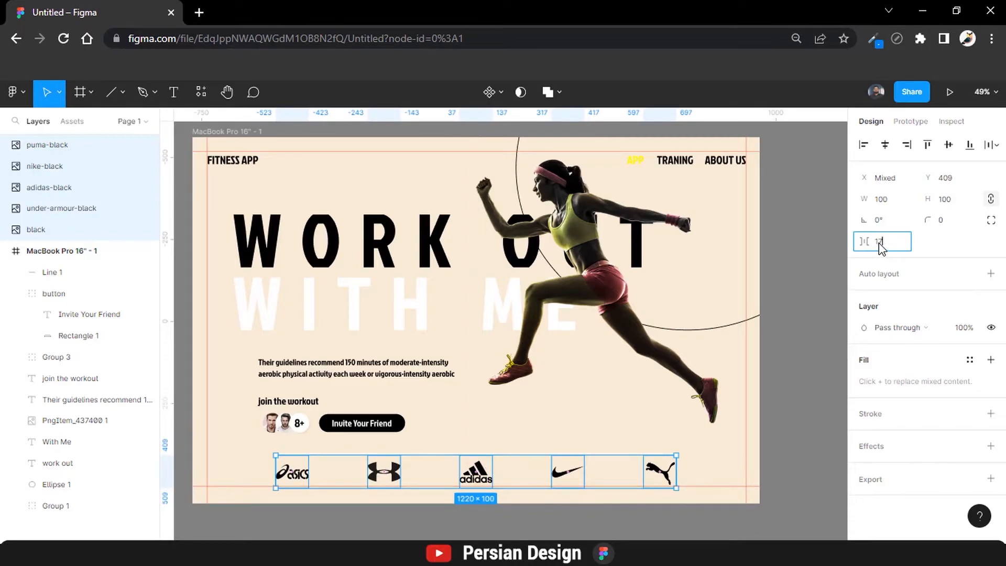
pyautogui.write('178')
pyautogui.press('Return')
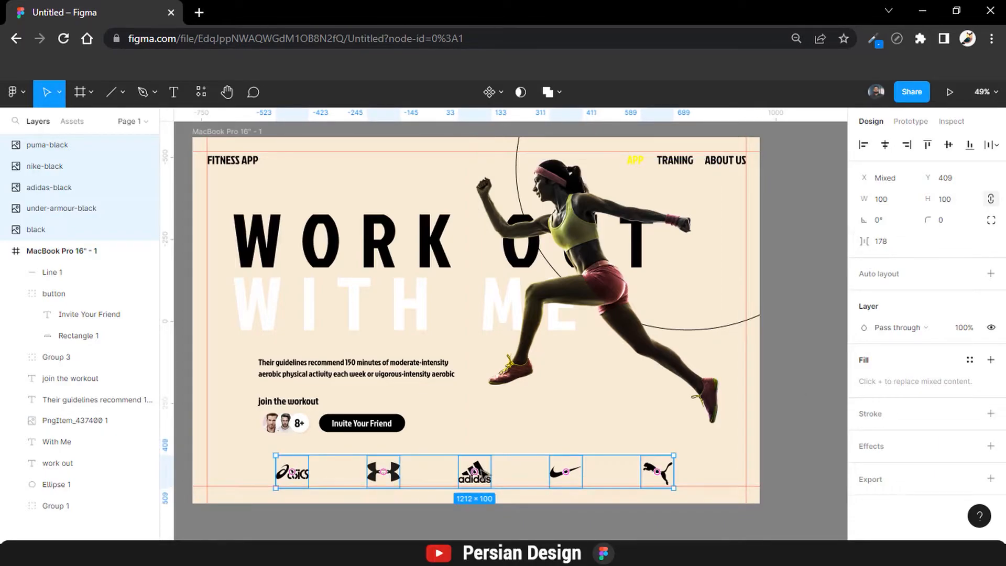
pyautogui.moveTo(486, 469); pyautogui.dragTo(487, 472)
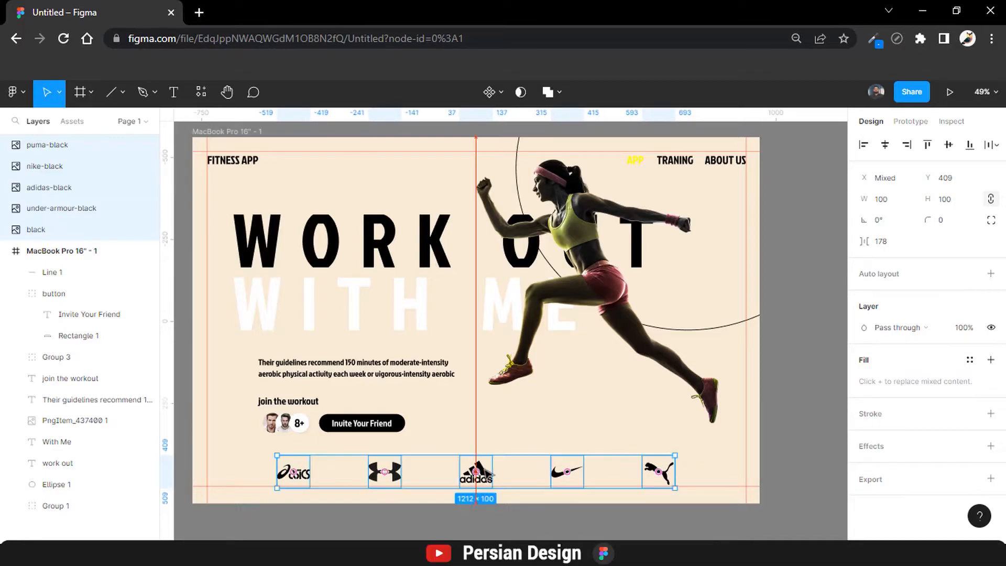
# Reduce the size of the five logos first to 90 × 90 and finally to 80 × 80.
pyautogui.scroll(-1, 488, 474)
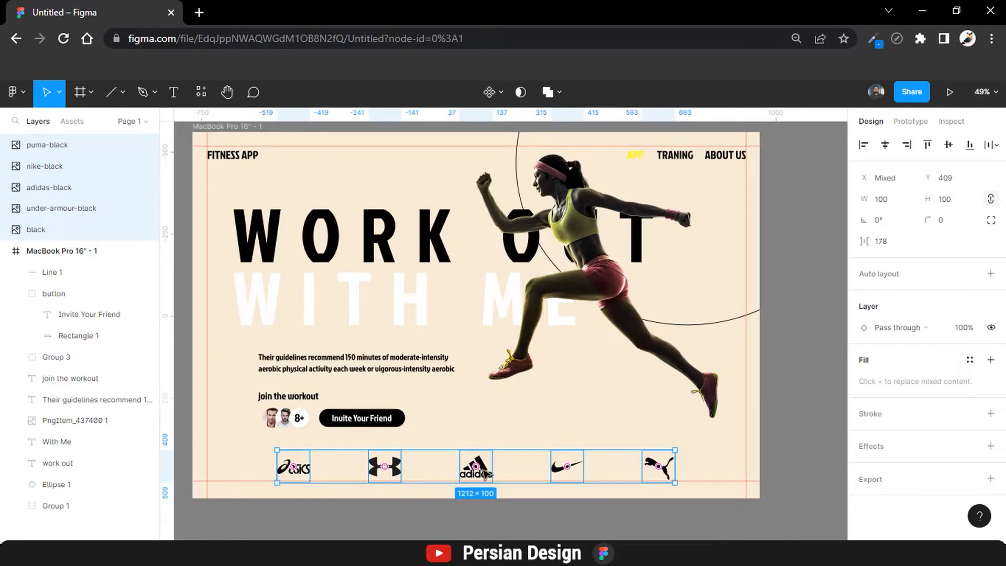
pyautogui.scroll(-5, 449, 299)
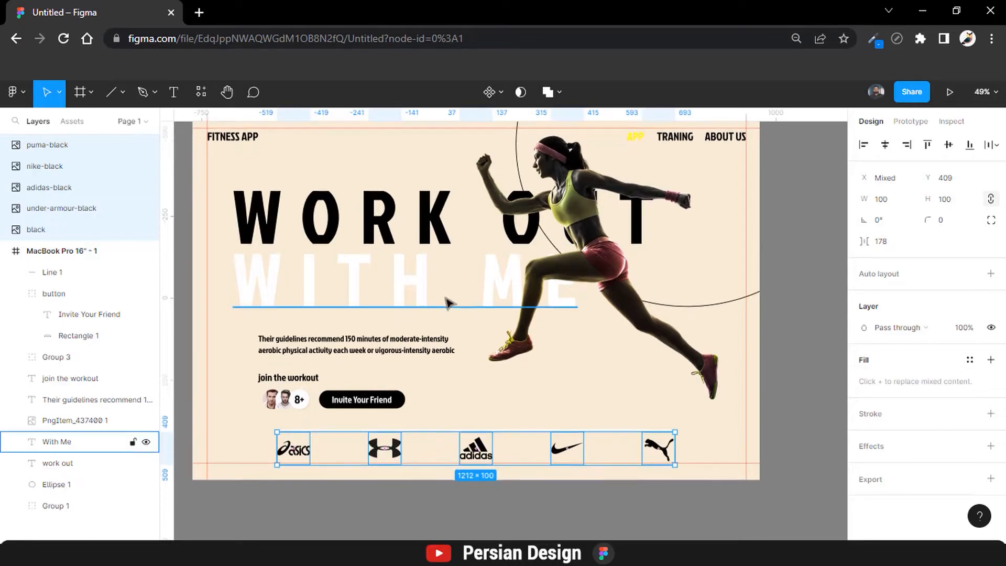
pyautogui.click(948, 199)
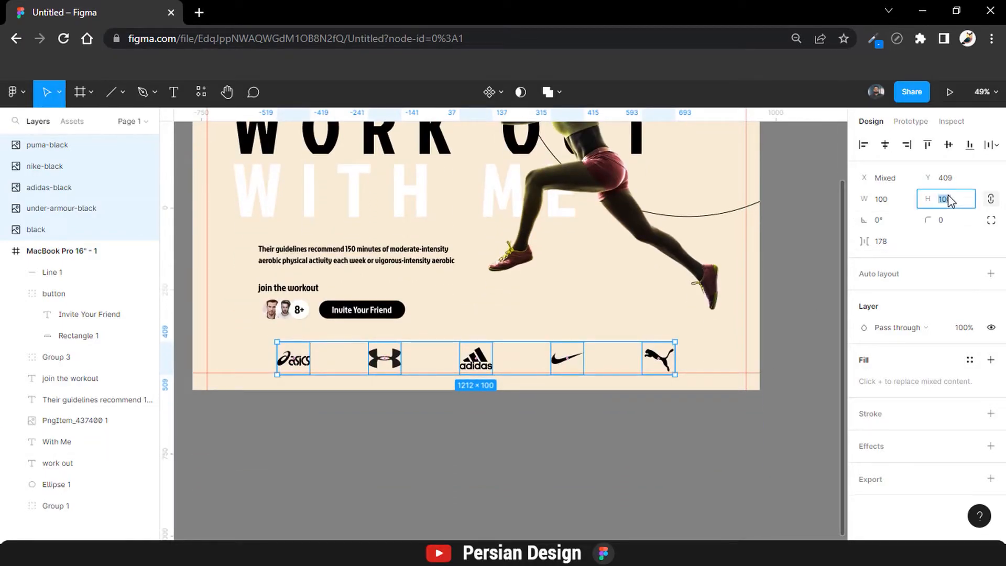
pyautogui.write('90')
pyautogui.press('Return')
pyautogui.click(950, 199)
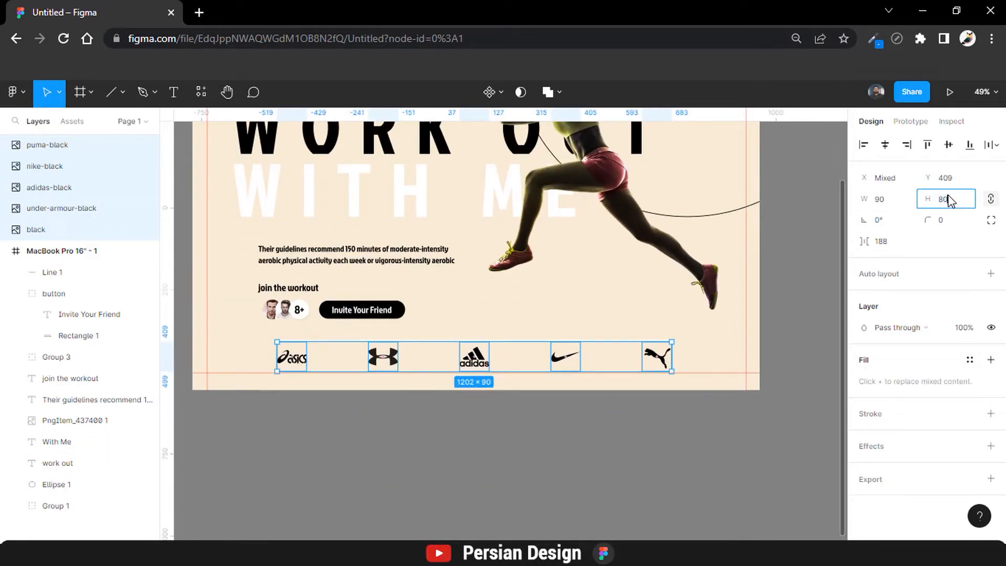
pyautogui.press('Return')
# Set the spacing between the logos to 188 and recenter the row horizontally in the frame.
pyautogui.click(892, 245)
pyautogui.write('1')
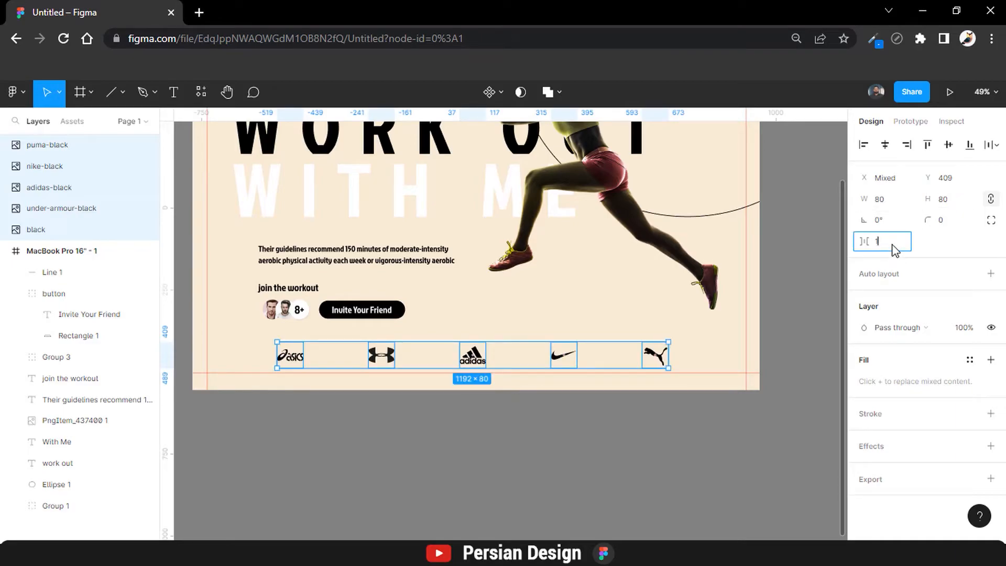
pyautogui.write('88')
pyautogui.press('Return')
pyautogui.moveTo(642, 361); pyautogui.dragTo(651, 362)
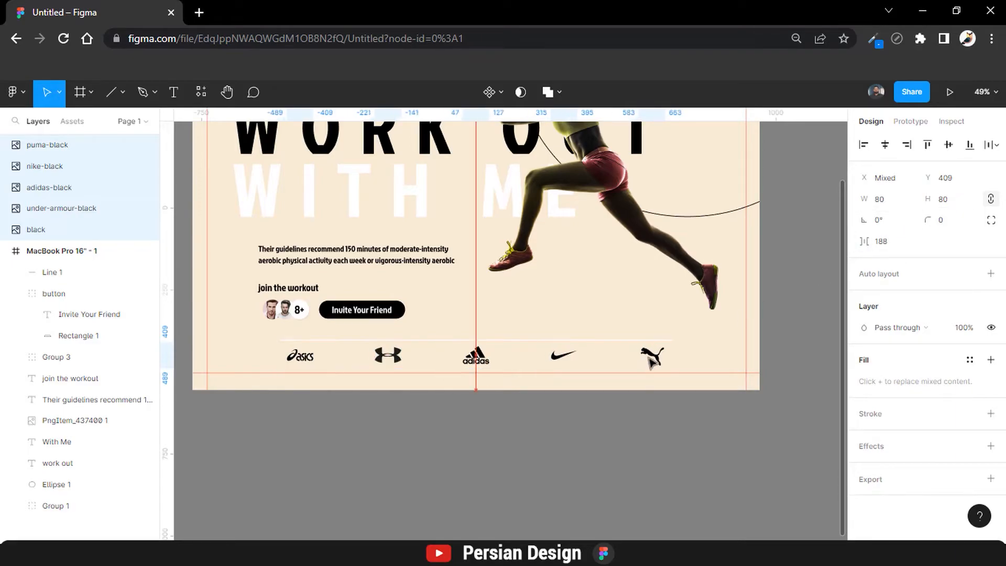
pyautogui.click(631, 431)
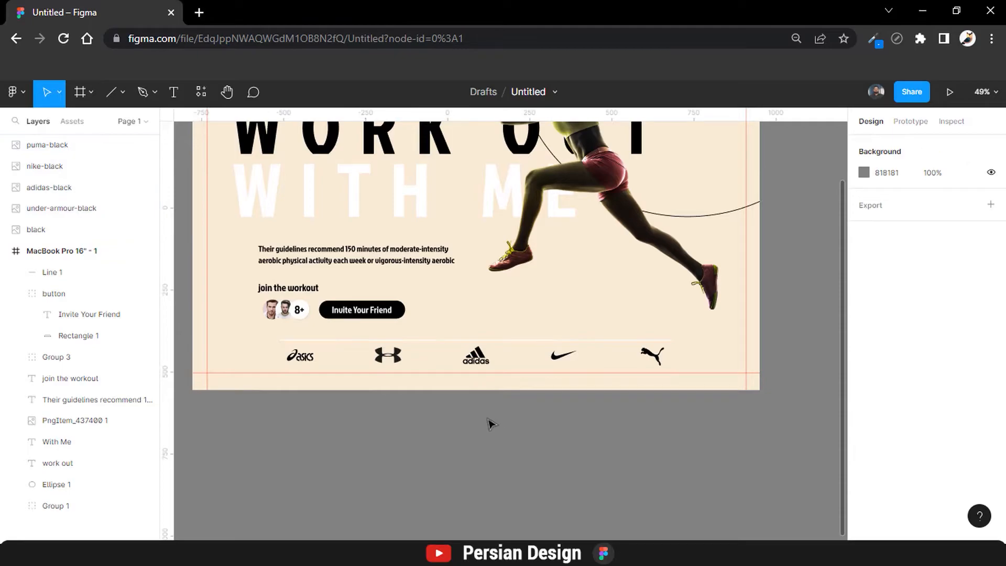
# Move the five logo layers into the MacBook Pro 16" frame, directly above Line 1 in the layer order.
pyautogui.click(34, 230)
pyautogui.keyDown('shift'); pyautogui.click(52, 145); pyautogui.keyUp('shift')
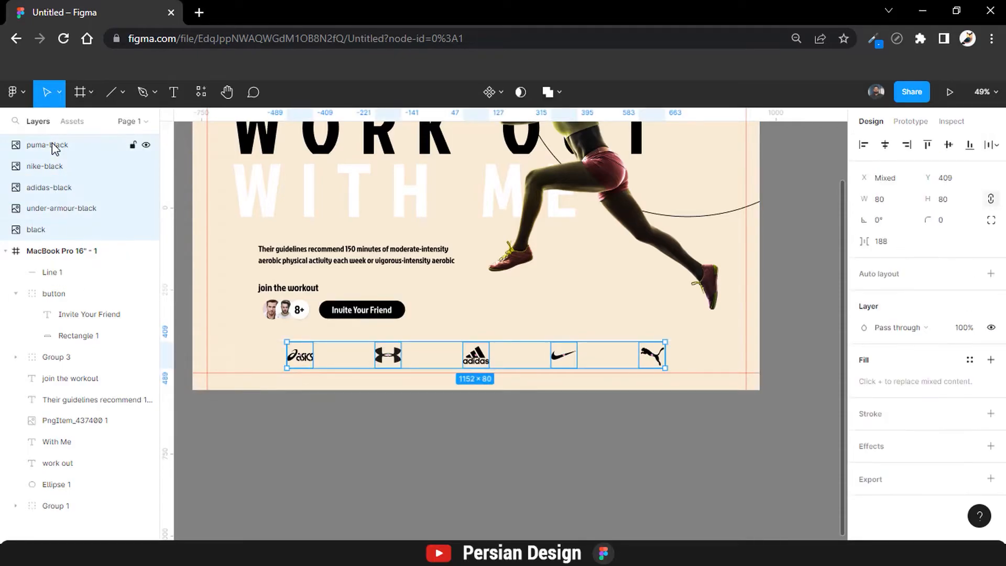
pyautogui.moveTo(52, 145); pyautogui.dragTo(51, 270)
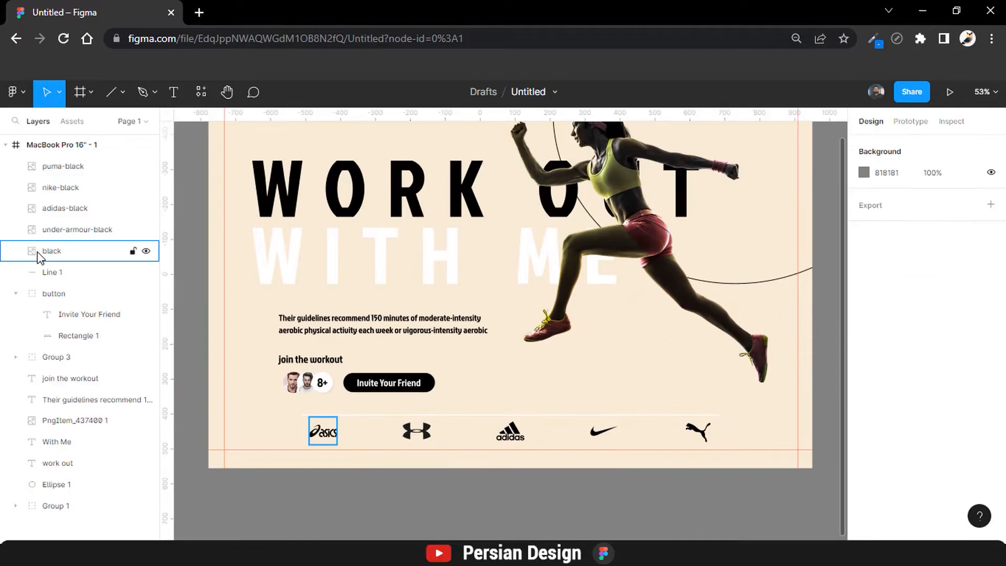
pyautogui.click(36, 252)
pyautogui.keyDown('shift'); pyautogui.click(69, 174); pyautogui.keyUp('shift')
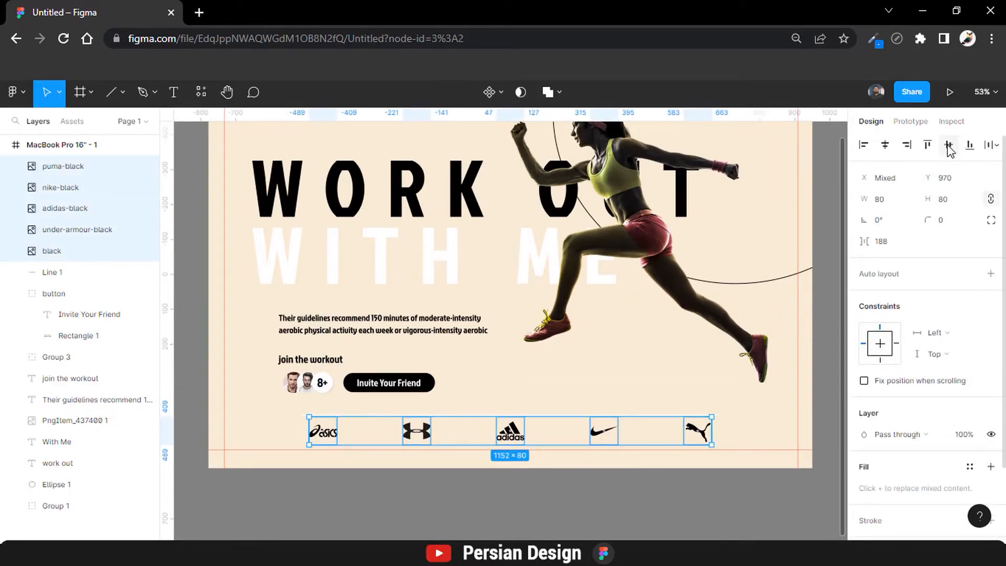
pyautogui.click(660, 506)
# Group the five logo layers and rename the group as logos.
pyautogui.click(65, 166)
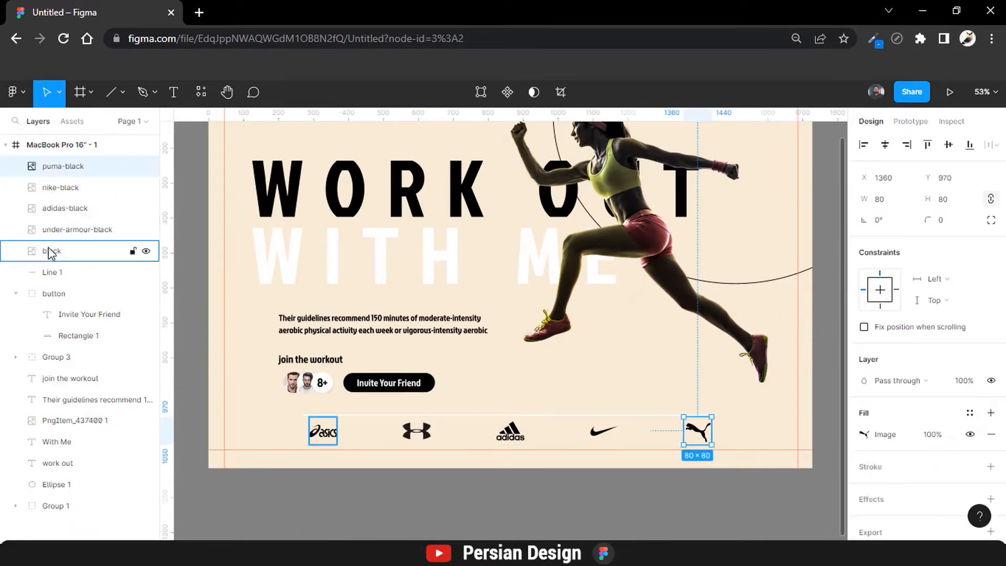
pyautogui.keyDown('shift'); pyautogui.click(49, 250); pyautogui.keyUp('shift')
pyautogui.hotkey('ctrl', 'g')
pyautogui.doubleClick(48, 168)
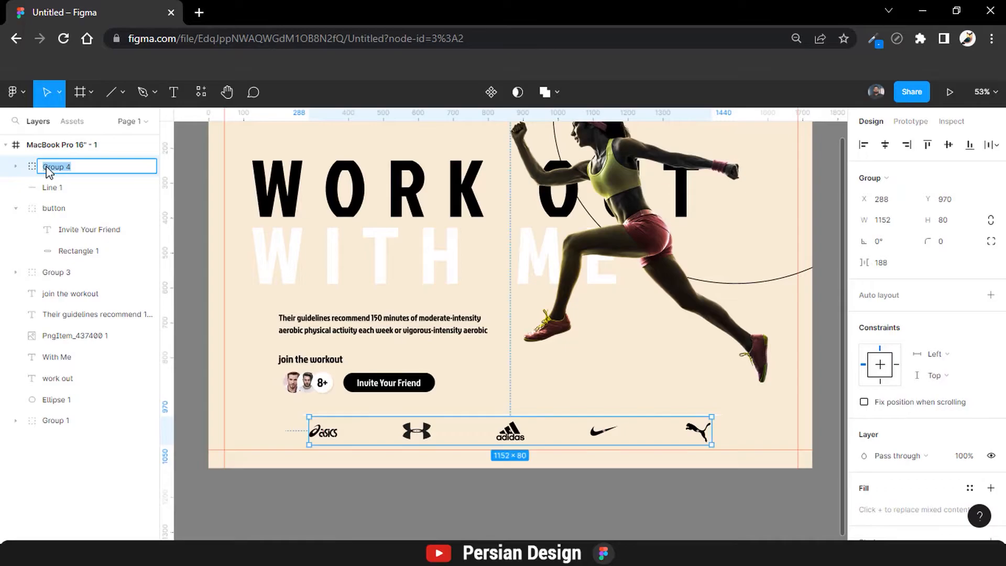
pyautogui.write('logos')
pyautogui.keyDown('shift'); pyautogui.click(51, 188); pyautogui.keyUp('shift')
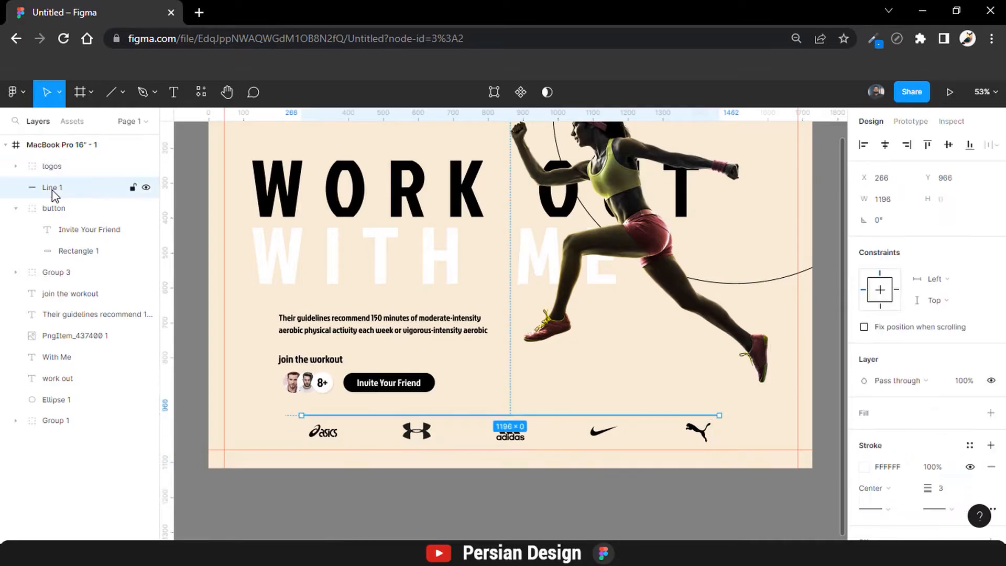
# Group the white line above the brand logos together with the logos group.
pyautogui.hotkey('ctrl', 'g')
pyautogui.click(53, 187)
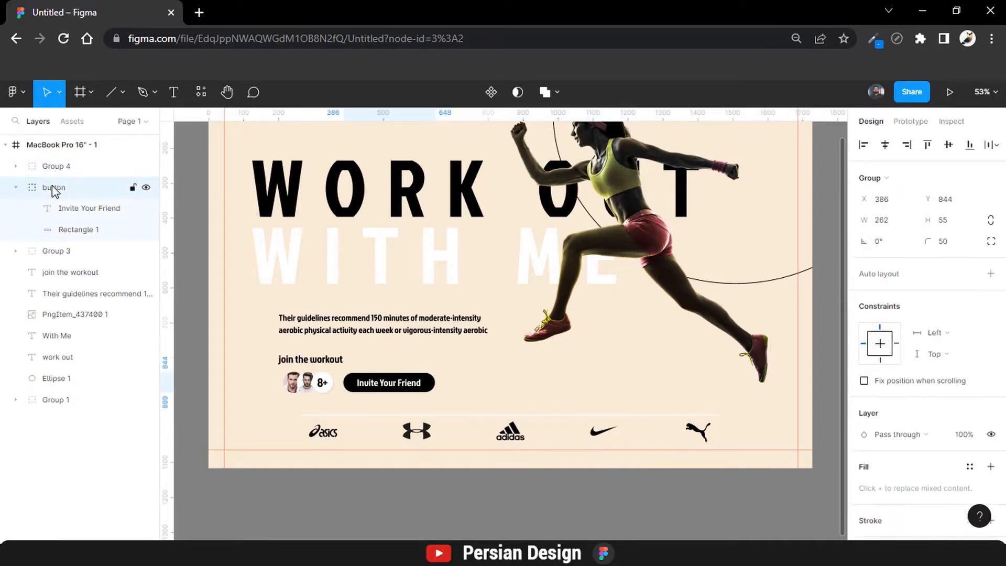
pyautogui.click(16, 187)
# Rename the avatar pictures group as pics.
pyautogui.click(46, 209)
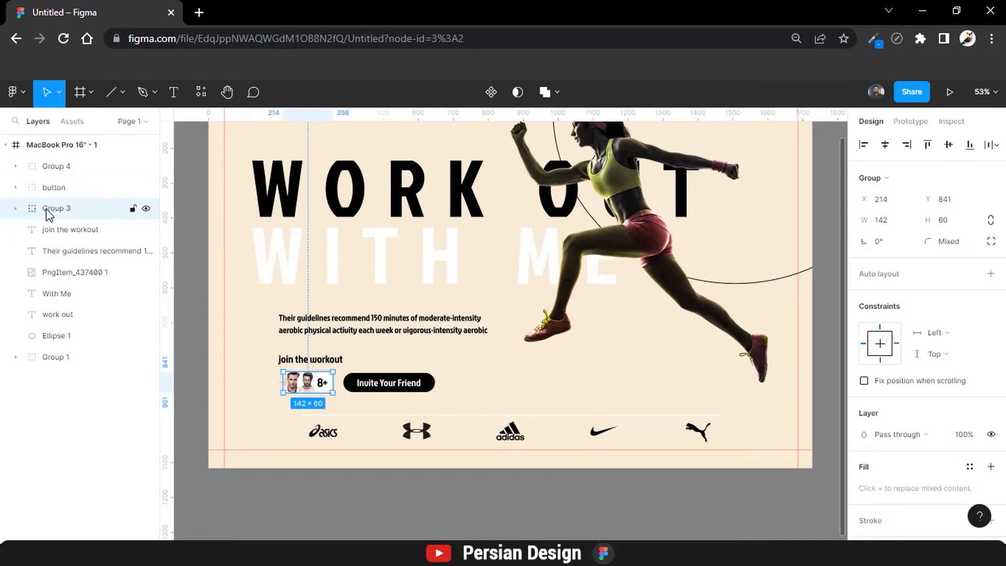
pyautogui.doubleClick(48, 209)
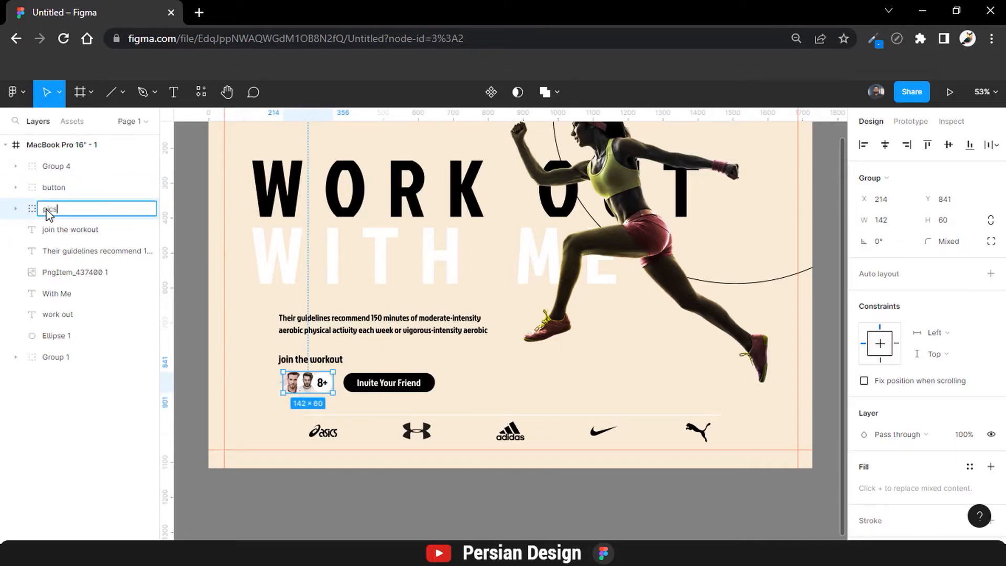
pyautogui.press('Return')
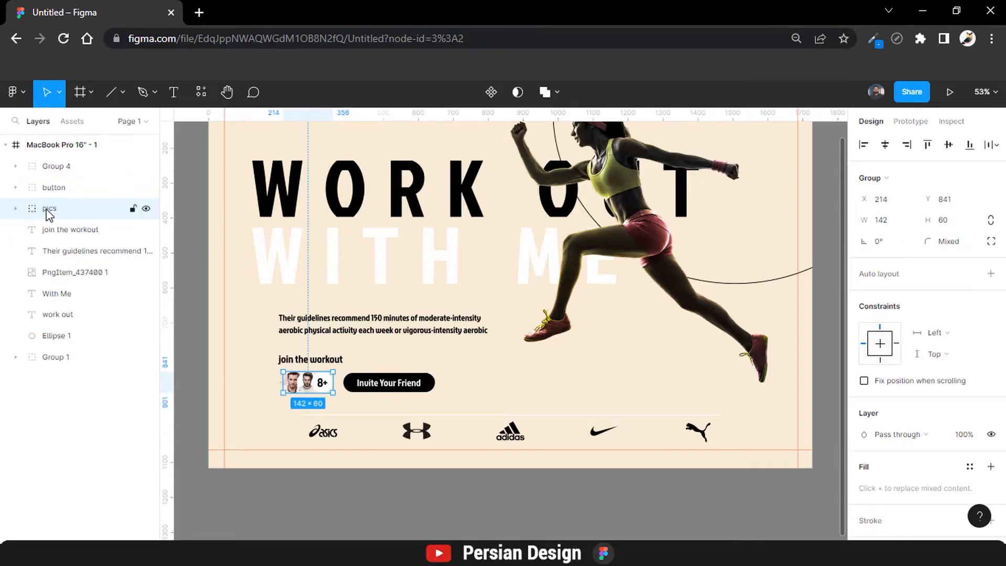
pyautogui.click(59, 250)
pyautogui.click(58, 293)
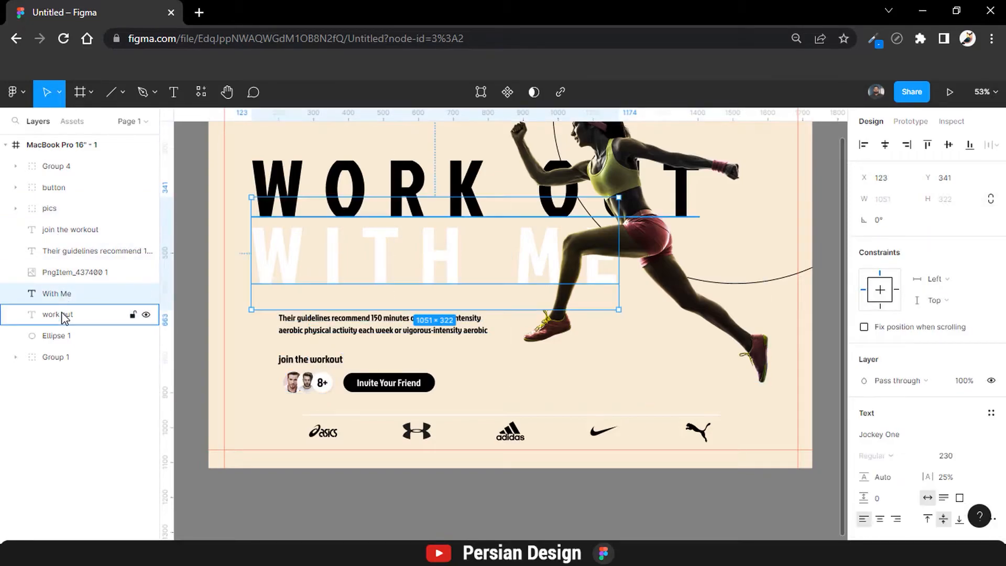
pyautogui.click(61, 336)
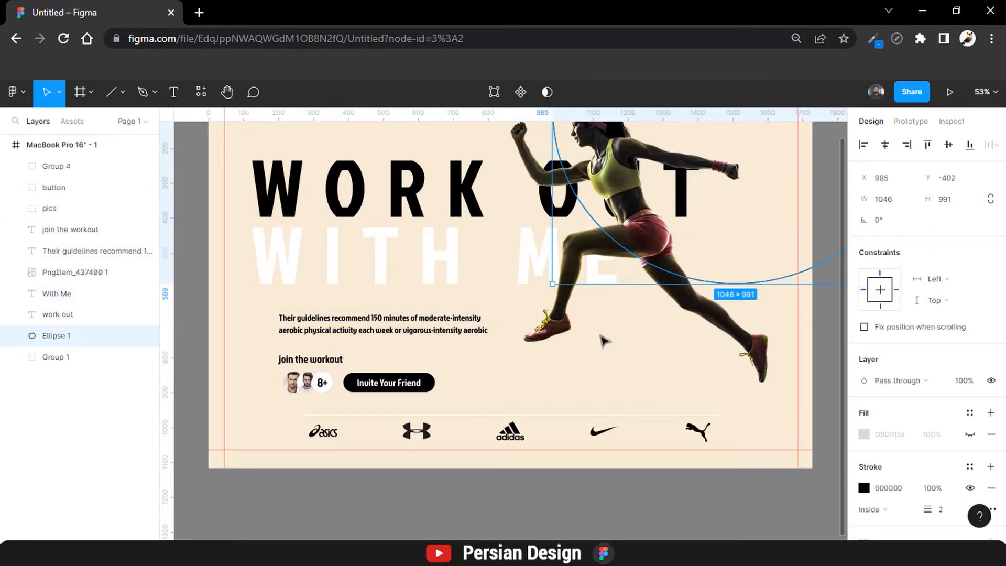
pyautogui.click(593, 486)
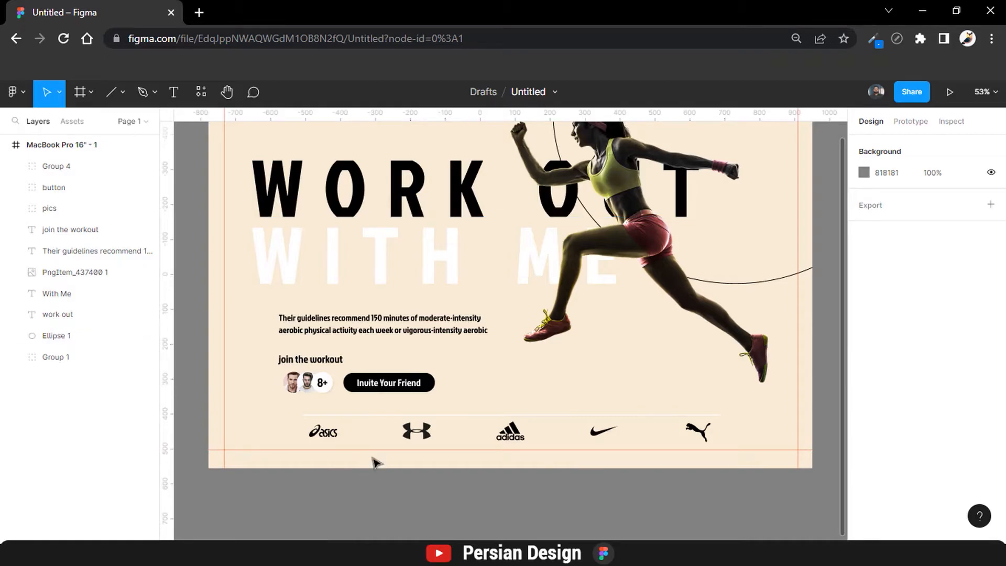
# Draw a vertical line about 44 px long in the header area between the FITNESS APP title and the runner.
pyautogui.scroll(2, 367, 351)
pyautogui.click(122, 93)
pyautogui.click(89, 140)
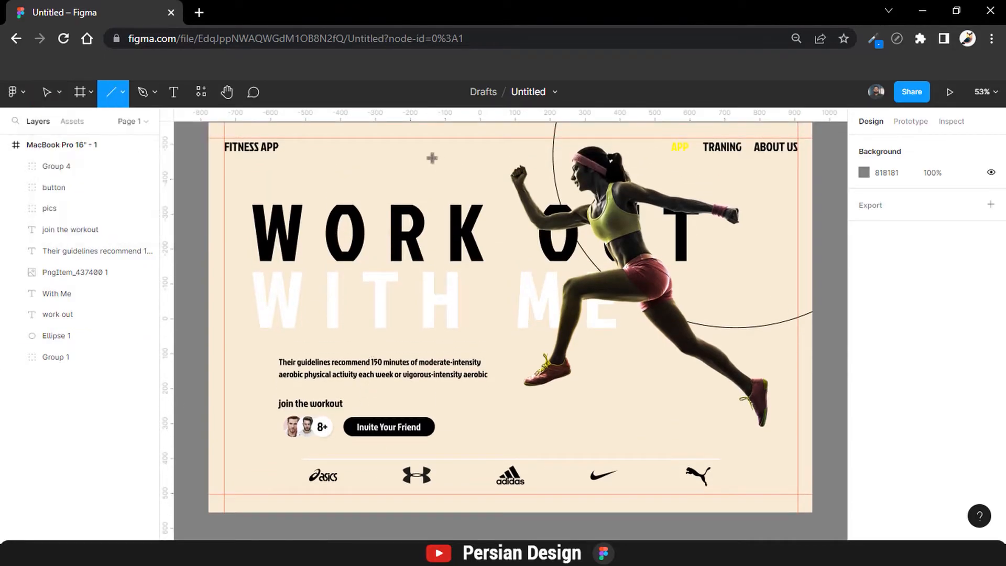
pyautogui.moveTo(394, 150)
pyautogui.mouseDown()
pyautogui.moveTo(395, 175)
pyautogui.moveTo(393, 165)
pyautogui.mouseUp()
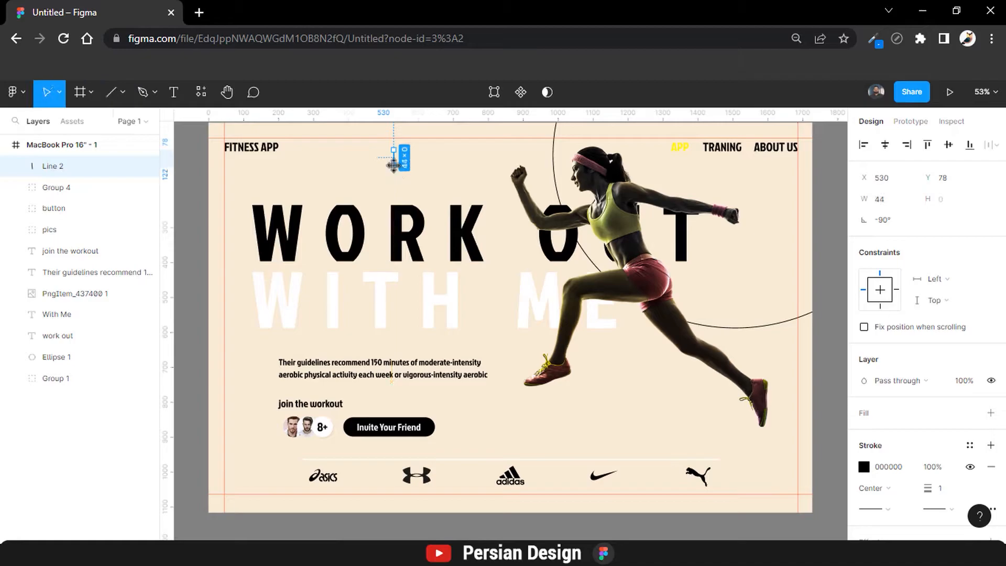
# Set the stroke color of the short vertical line to white, FFFFFF.
pyautogui.scroll(5, 397, 163)
pyautogui.scroll(6, 397, 164)
pyautogui.scroll(-3, 397, 164)
pyautogui.scroll(-3, 896, 289)
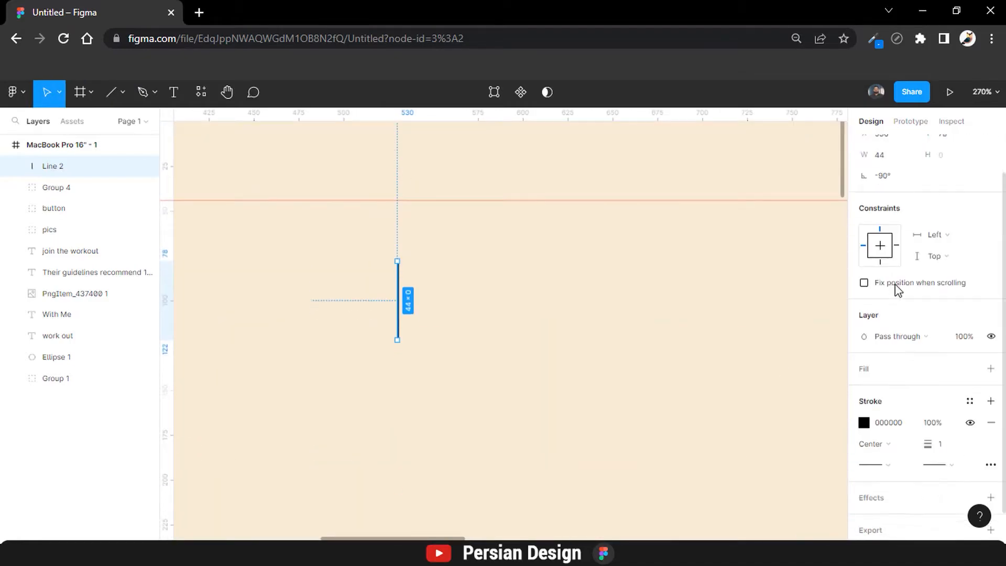
pyautogui.click(864, 387)
pyautogui.moveTo(714, 245); pyautogui.dragTo(686, 208)
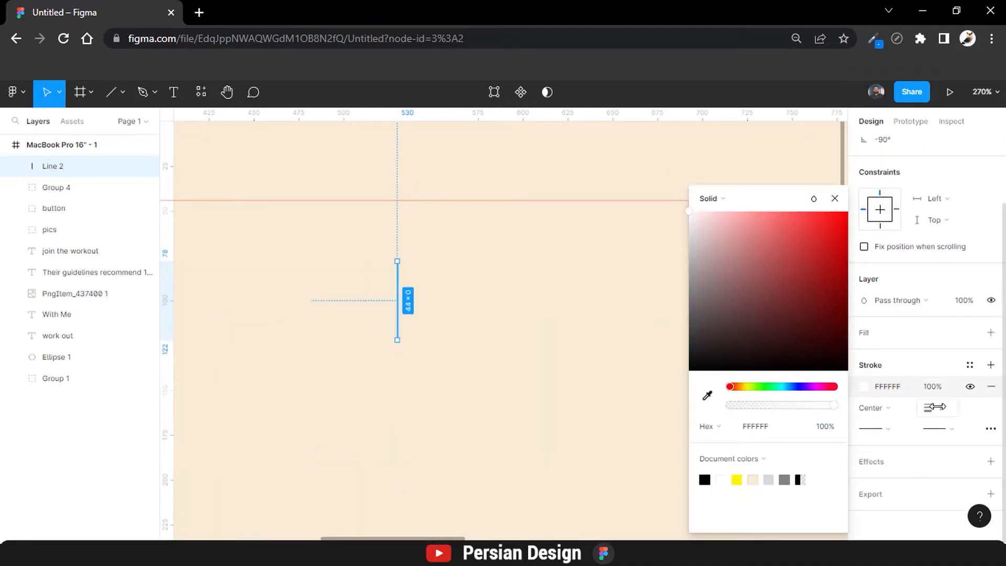
# Set the vertical line's stroke weight first to 10 and finally to 6, and give both ends round caps.
pyautogui.moveTo(934, 407); pyautogui.dragTo(949, 412)
pyautogui.write('10')
pyautogui.press('Return')
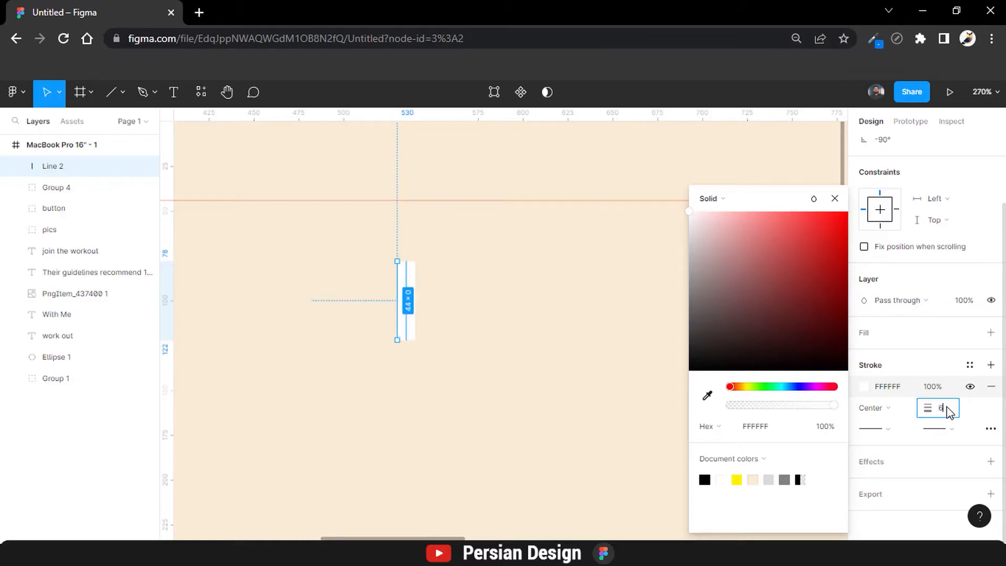
pyautogui.write('6')
pyautogui.press('Return')
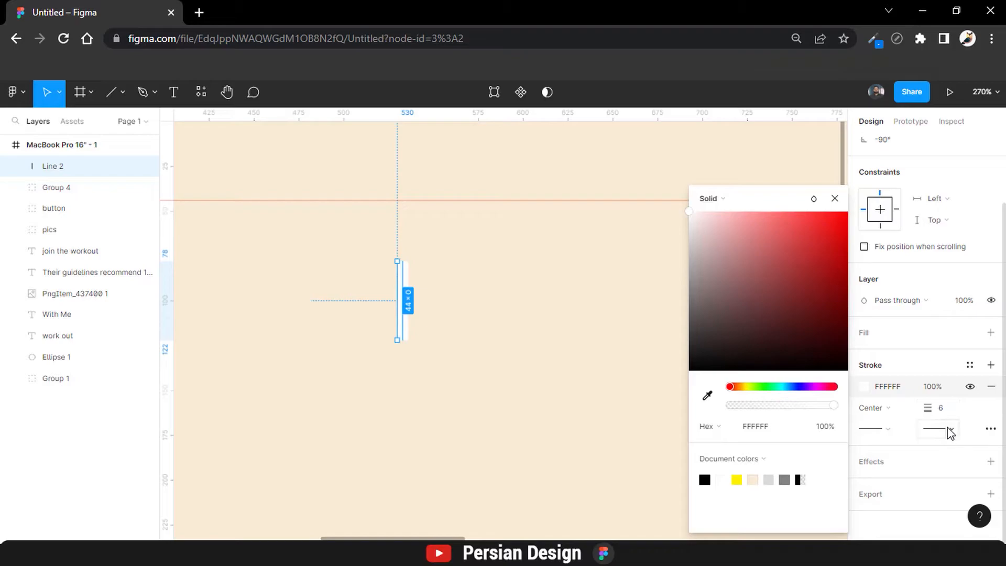
pyautogui.click(949, 430)
pyautogui.click(921, 507)
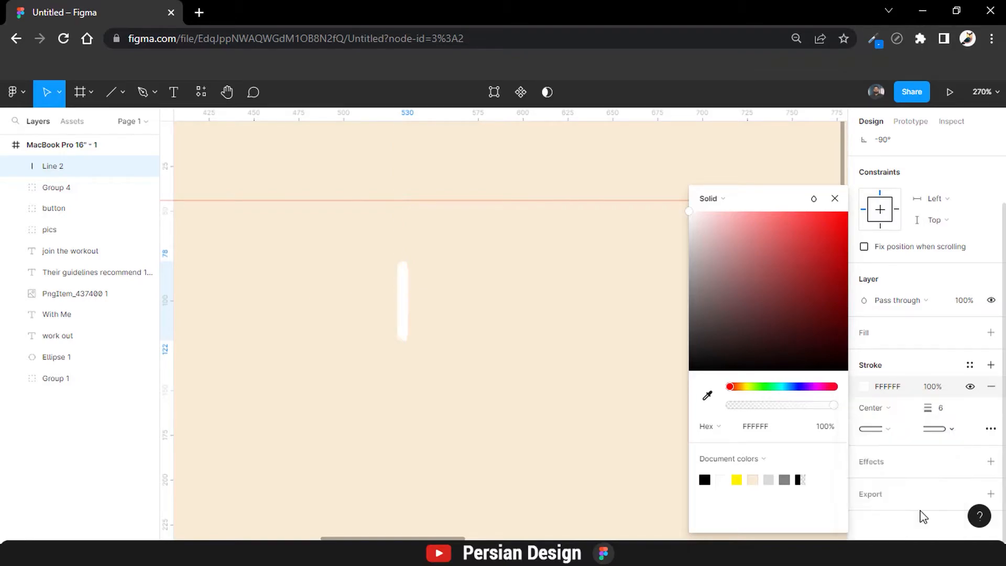
pyautogui.click(521, 359)
# Duplicate the vertical line and rotate the copy to horizontal across its middle, forming a plus sign.
pyautogui.click(403, 274)
pyautogui.hotkey('ctrl', 'd')
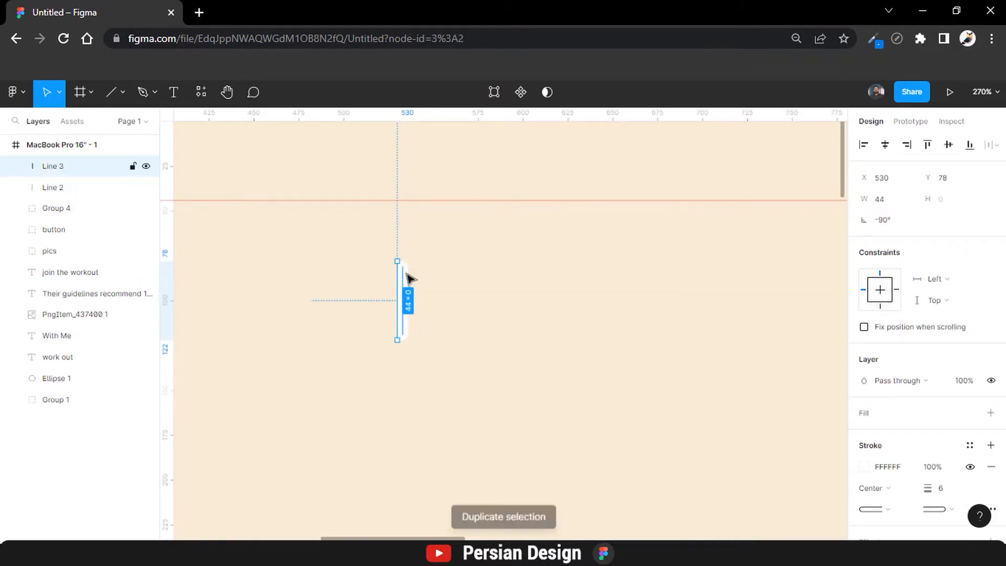
pyautogui.moveTo(397, 261); pyautogui.dragTo(414, 300)
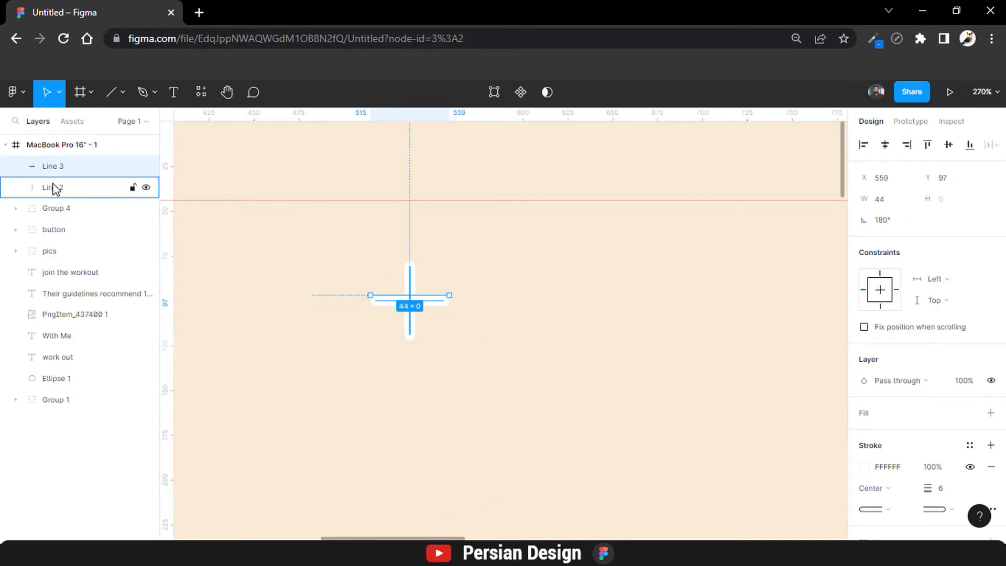
# Group the two crossing lines and rename the group as plus white.
pyautogui.keyDown('shift'); pyautogui.click(54, 187); pyautogui.keyUp('shift')
pyautogui.hotkey('ctrl', 'g')
pyautogui.doubleClick(55, 167)
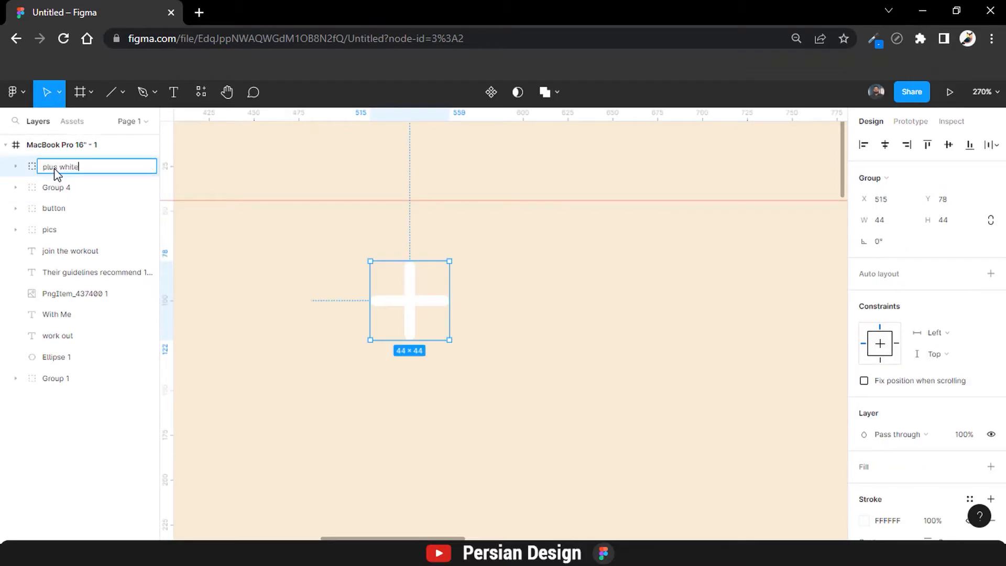
pyautogui.press('Return')
# Lock the plus sign's proportions and resize it first to 30 × 30 and finally to 25 × 25.
pyautogui.hotkey('shift', '1')
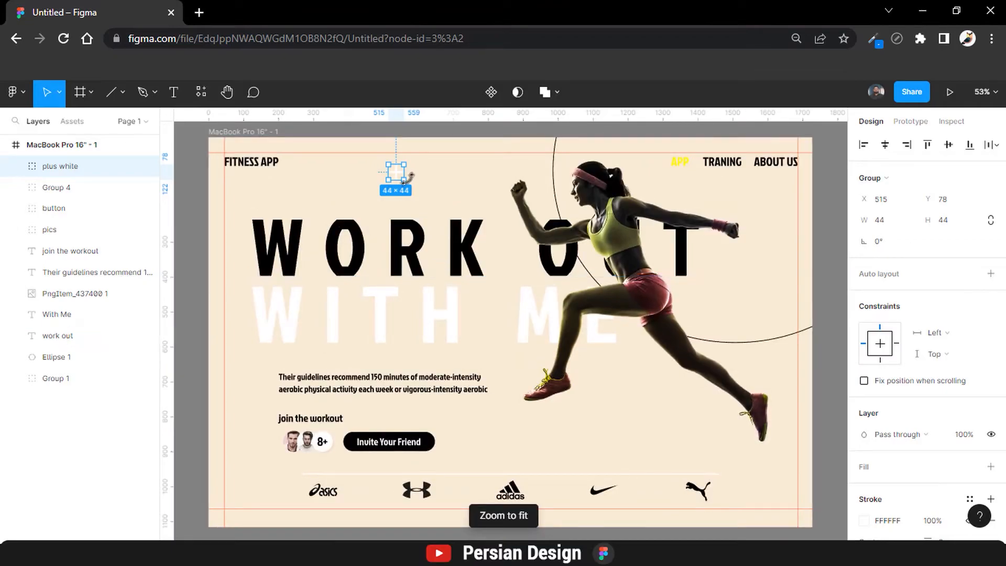
pyautogui.click(943, 222)
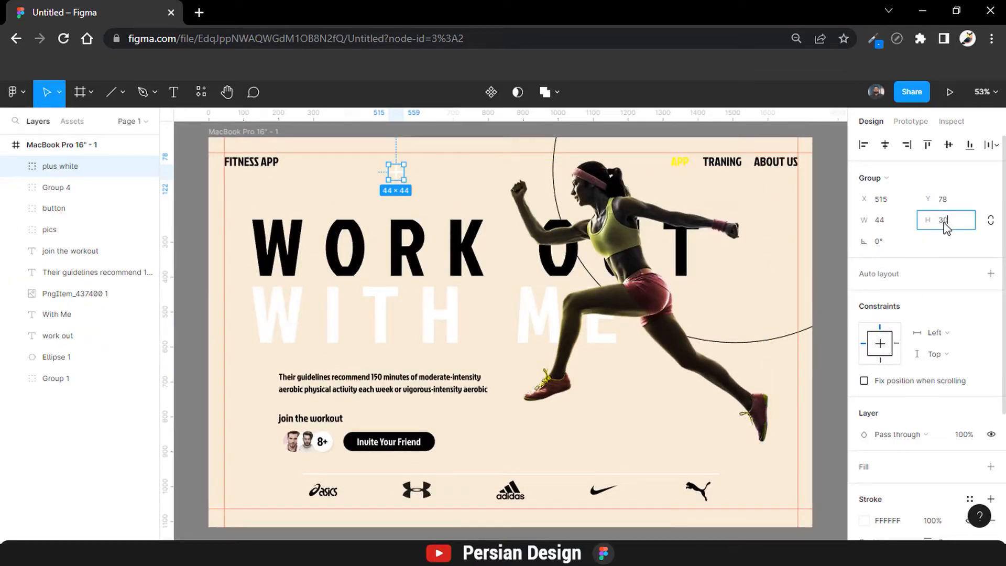
pyautogui.click(990, 220)
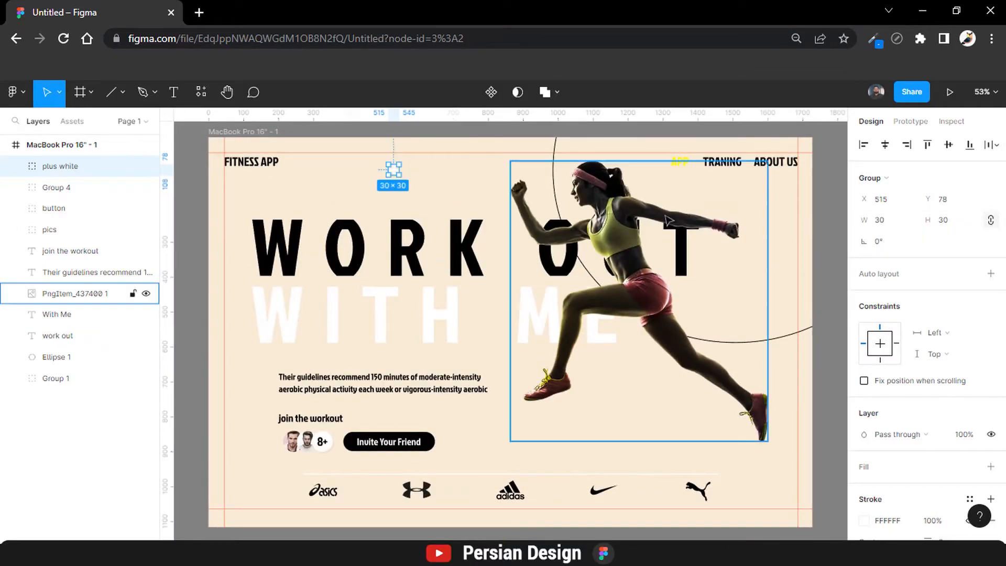
pyautogui.press('Return')
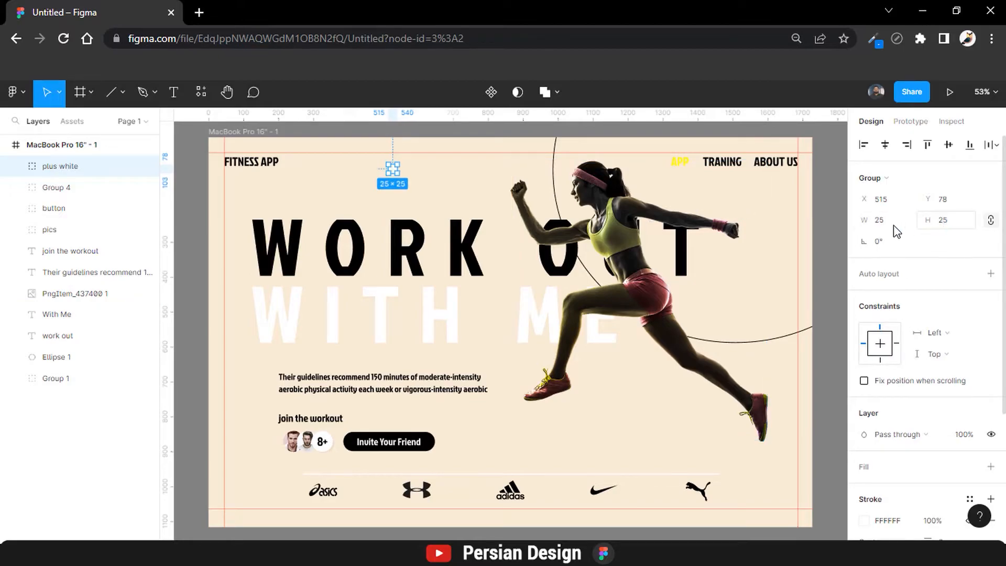
# Duplicate the plus sign and place the copy beside the description text at about X 81, Y 650.
pyautogui.hotkey('ctrl', 'd')
pyautogui.moveTo(395, 170); pyautogui.dragTo(238, 372)
pyautogui.scroll(5, 239, 371)
pyautogui.scroll(2, 239, 372)
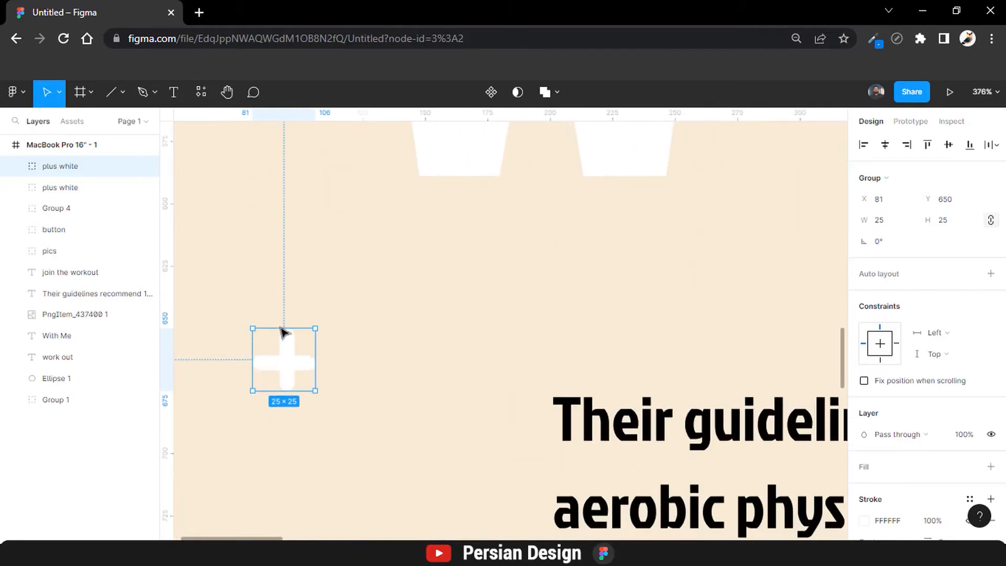
# Center the copied plus sign's horizontal bar by nudging it 1 px up and 1 px to the right.
pyautogui.doubleClick(296, 363)
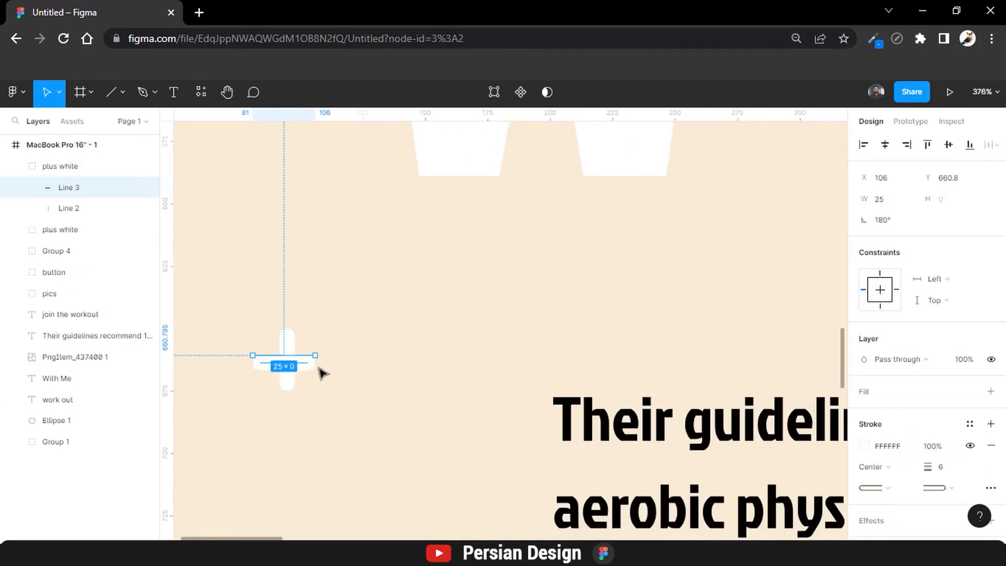
pyautogui.scroll(-1, 309, 371)
pyautogui.press('Up')
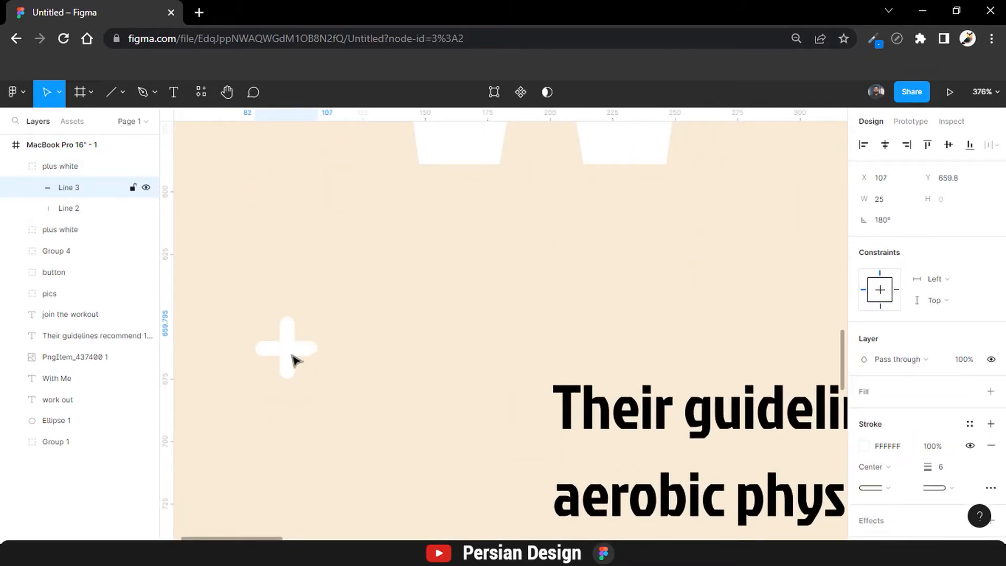
pyautogui.scroll(-1, 981, 455)
# Change the stroke color of the plus sign beside the description to black.
pyautogui.click(255, 307)
pyautogui.moveTo(251, 310); pyautogui.dragTo(294, 351)
pyautogui.scroll(-4, 880, 385)
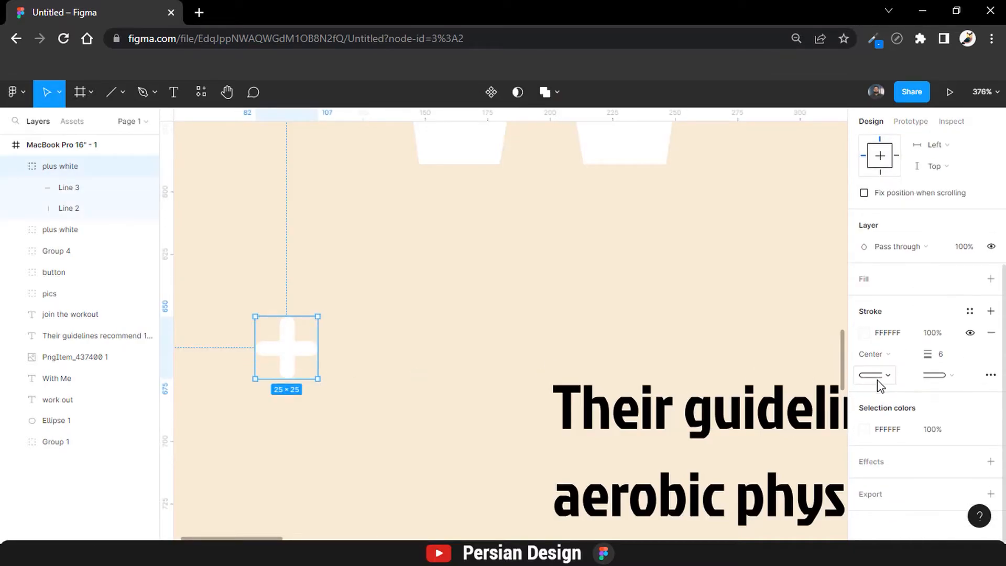
pyautogui.click(865, 333)
pyautogui.moveTo(705, 252)
pyautogui.mouseDown()
pyautogui.moveTo(638, 324)
pyautogui.moveTo(556, 375)
pyautogui.mouseUp()
pyautogui.click(375, 340)
pyautogui.click(418, 383)
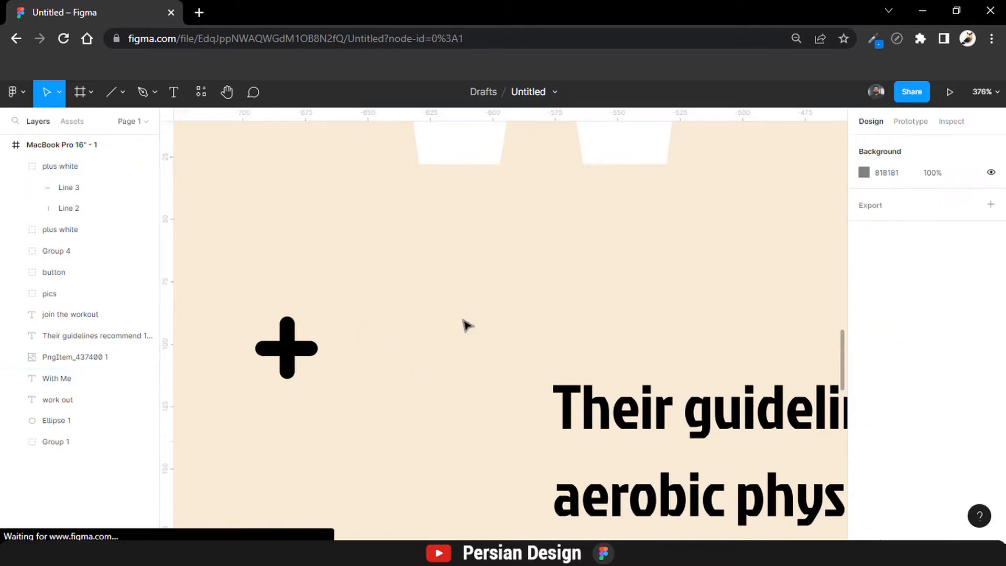
# Center the horizontal bar of the white header plus sign on its vertical bar.
pyautogui.scroll(10, 468, 325)
pyautogui.hscroll(3, 468, 320)
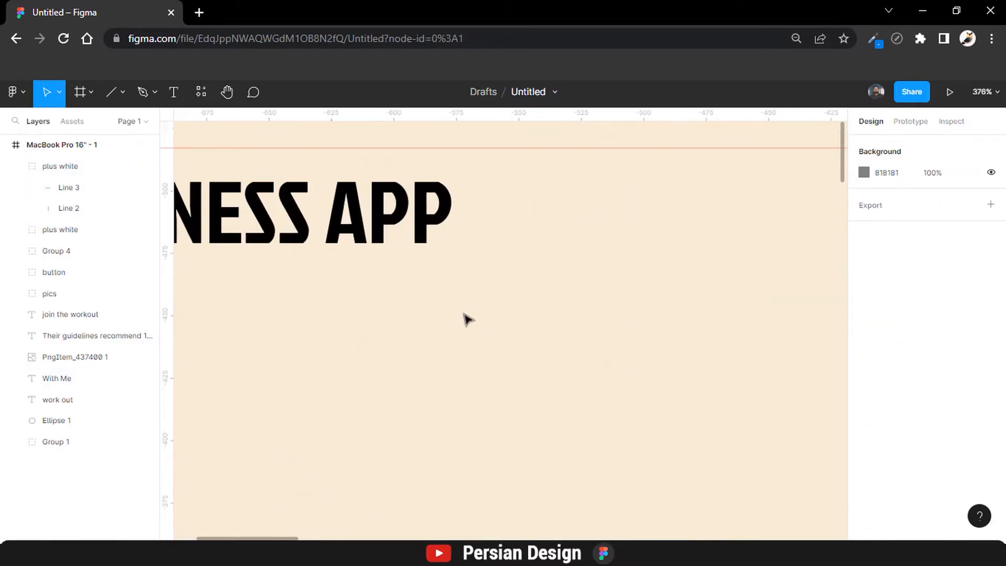
pyautogui.scroll(-5, 468, 321)
pyautogui.scroll(-5, 468, 319)
pyautogui.scroll(5, 468, 319)
pyautogui.scroll(3, 456, 310)
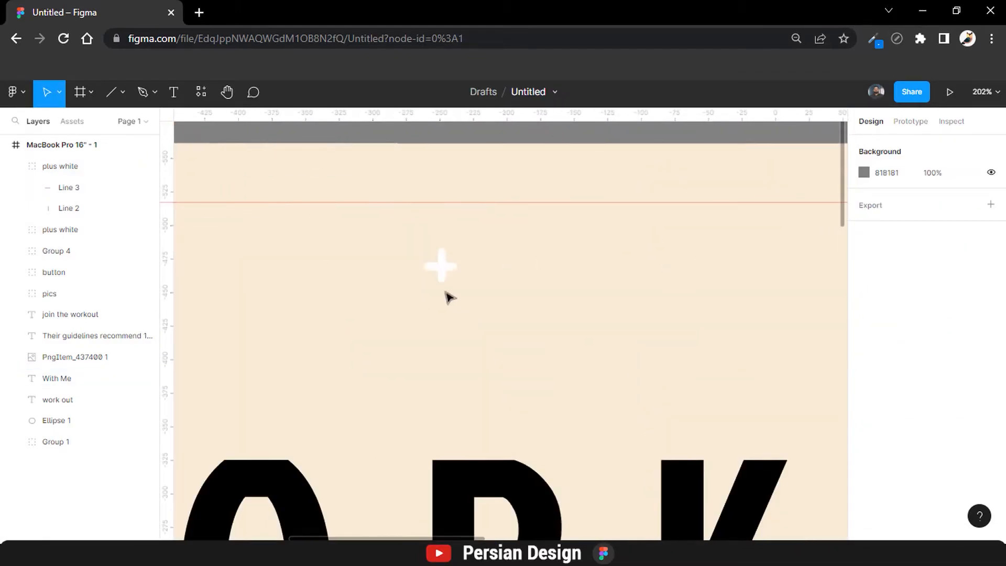
pyautogui.scroll(5, 443, 274)
pyautogui.click(490, 288)
pyautogui.doubleClick(483, 276)
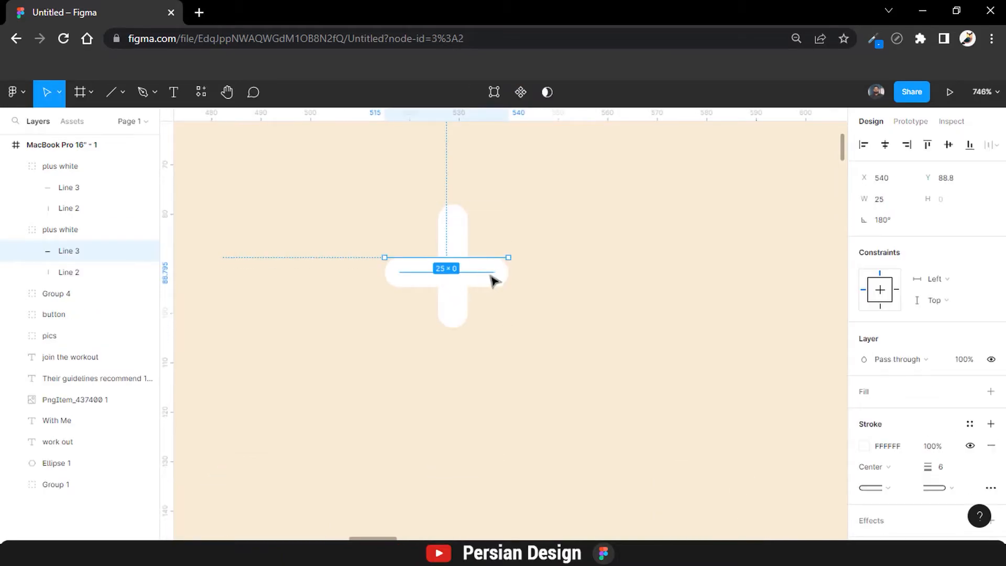
pyautogui.click(595, 309)
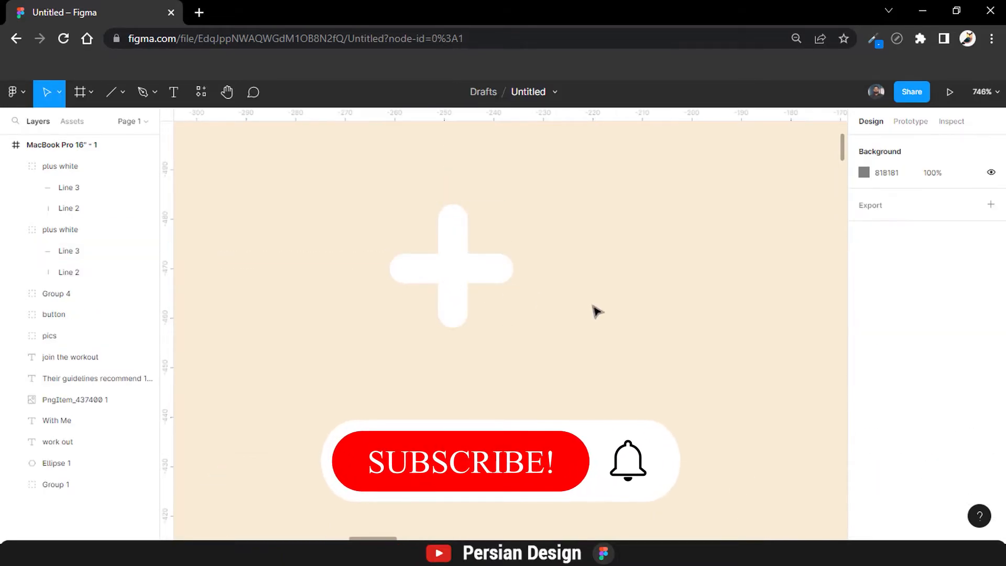
# Duplicate the white header plus sign and place the copy to the right of the runner, just above the circle's curve.
pyautogui.hotkey('shift', '1')
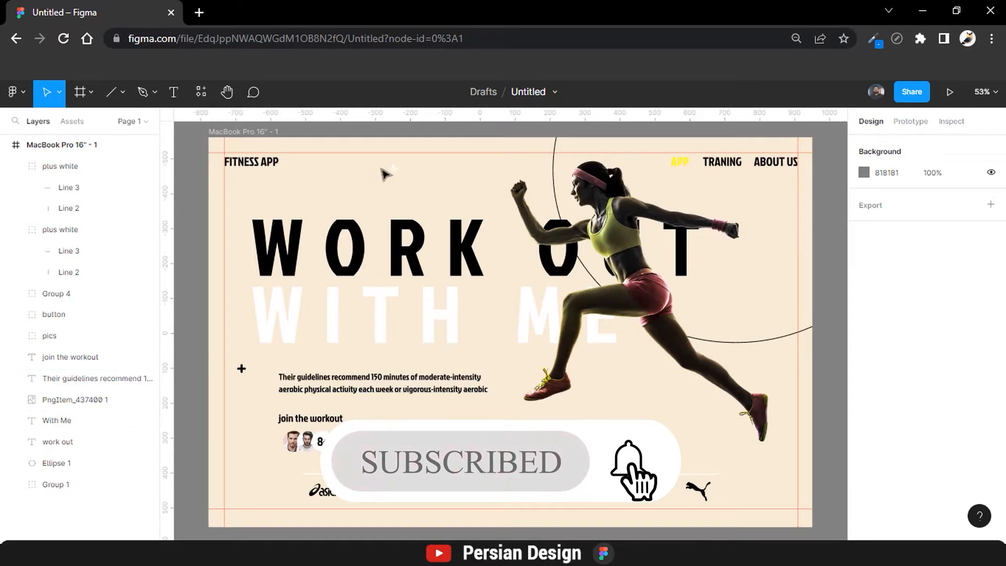
pyautogui.click(393, 168)
pyautogui.hotkey('ctrl', 'd')
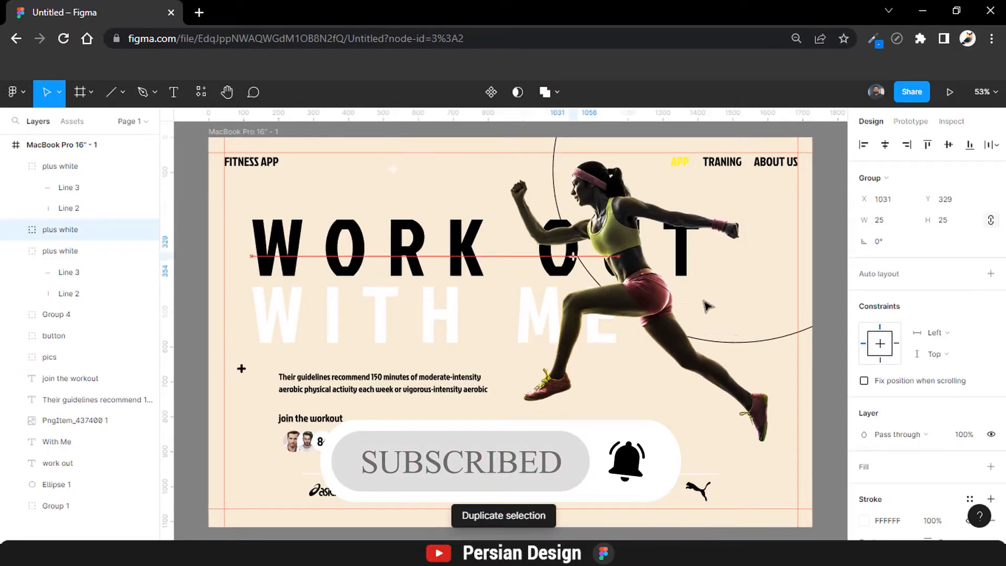
pyautogui.moveTo(708, 307); pyautogui.dragTo(774, 303)
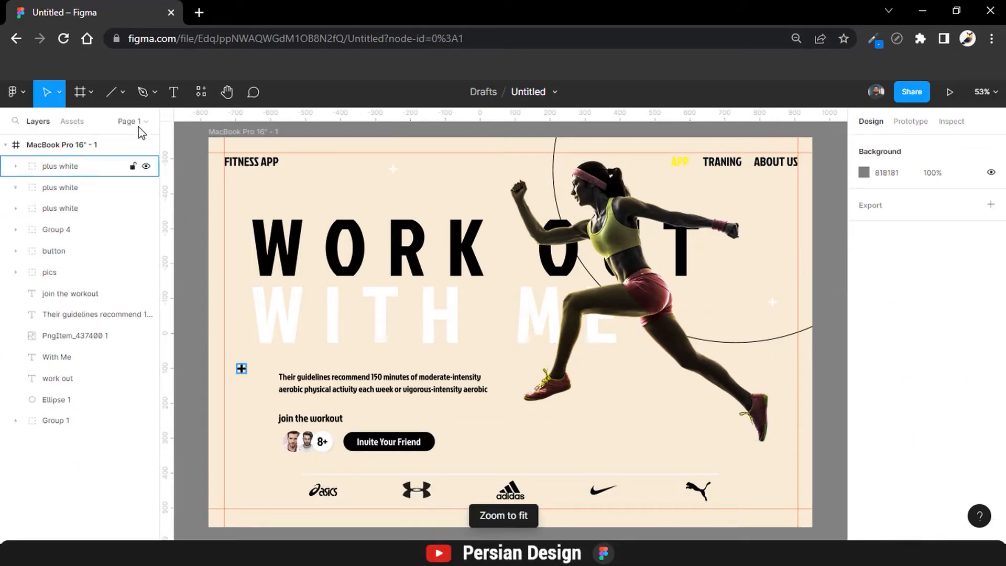
# Add a text layer reading "easy" in the empty area between the runner's feet.
pyautogui.press('t')
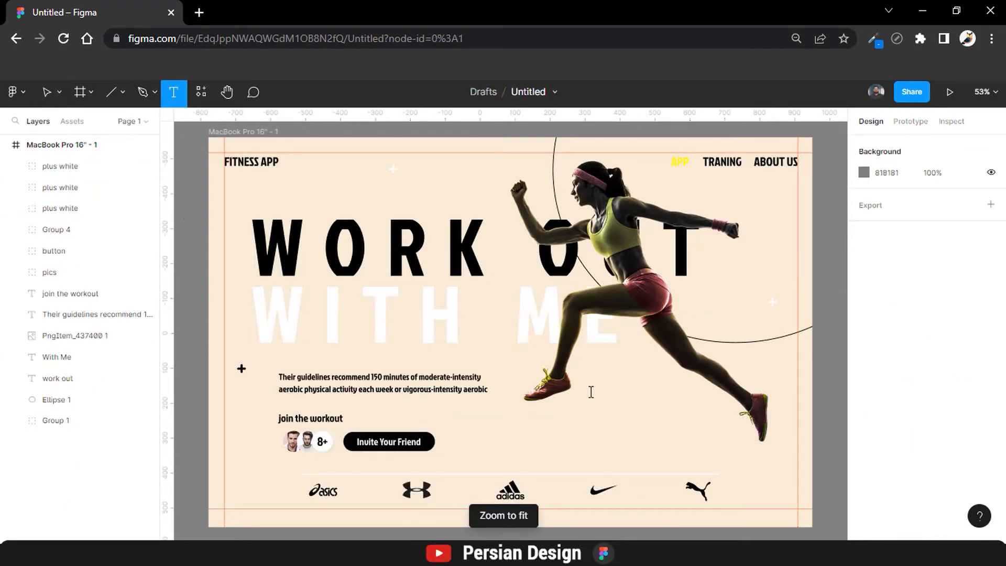
pyautogui.click(617, 398)
pyautogui.write('easy')
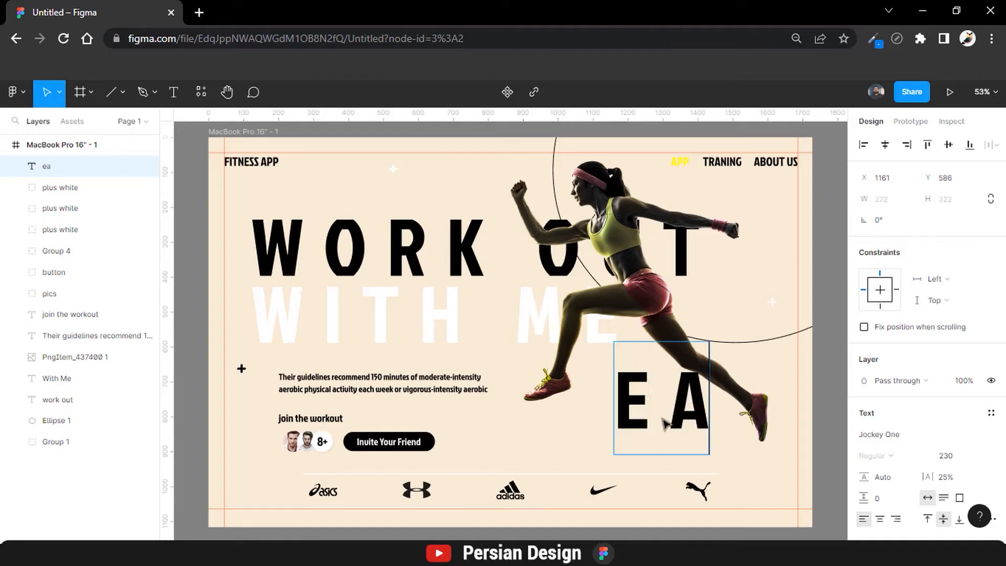
pyautogui.press('Escape')
# Set the new text's font size to 20 and its letter spacing to 0%.
pyautogui.click(943, 455)
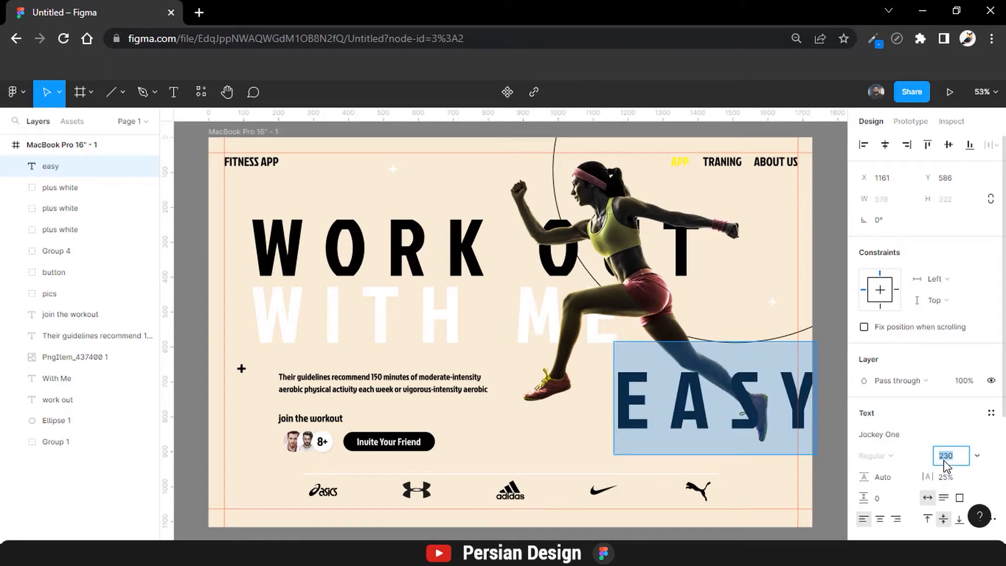
pyautogui.write('30')
pyautogui.press('Return')
pyautogui.scroll(-4, 945, 466)
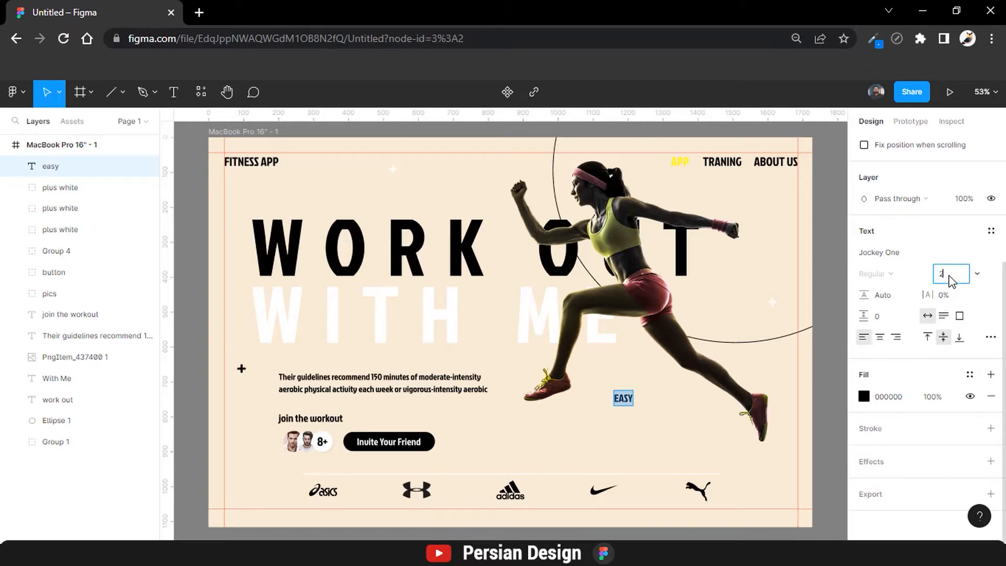
pyautogui.scroll(5, 660, 412)
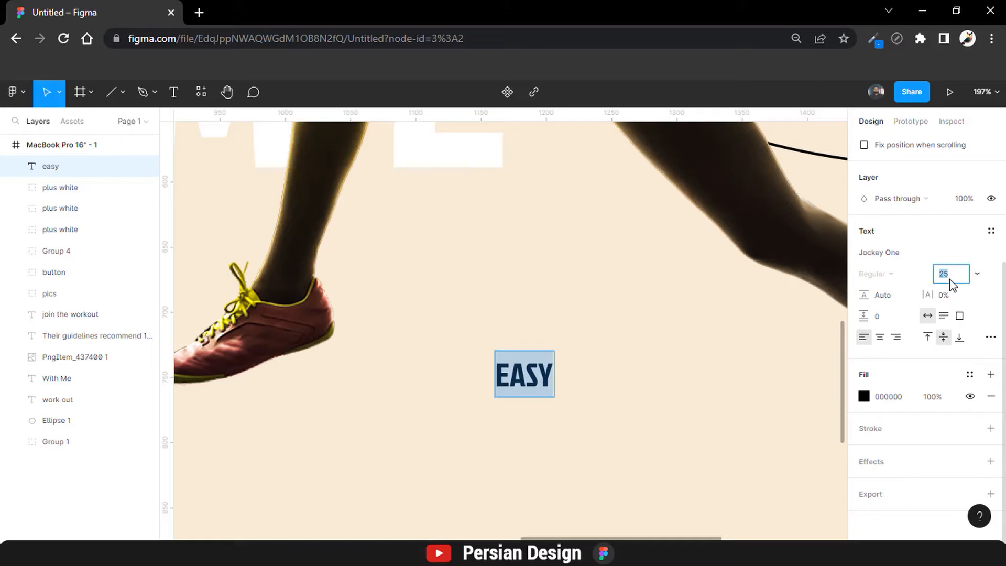
pyautogui.write('20')
pyautogui.press('Return')
pyautogui.click(518, 379)
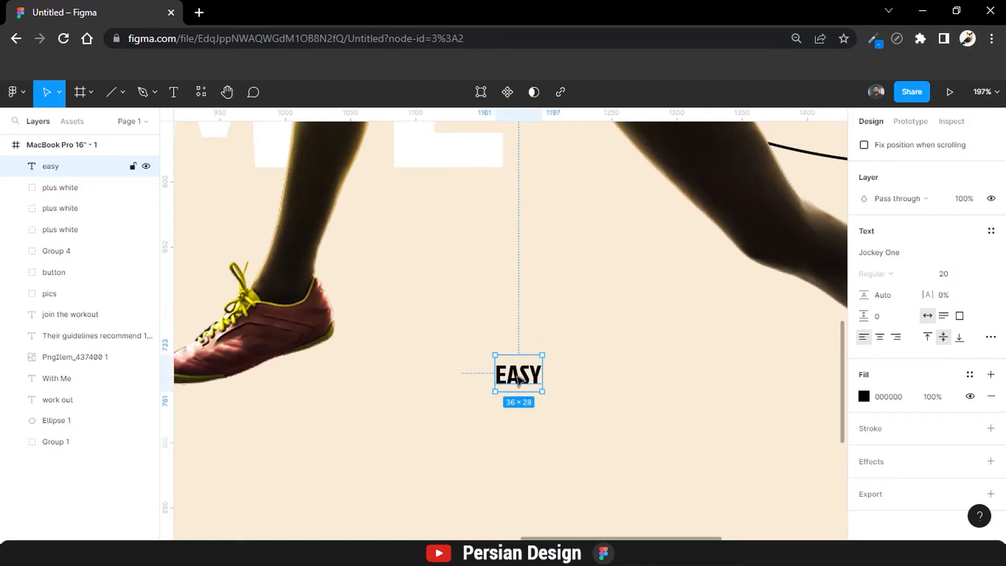
# Duplicate the "easy" text, place the two side by side with a gap, and change the right-hand one to "Hard".
pyautogui.moveTo(517, 375); pyautogui.dragTo(577, 395)
pyautogui.hotkey('ctrl', 'd')
pyautogui.doubleClick(577, 395)
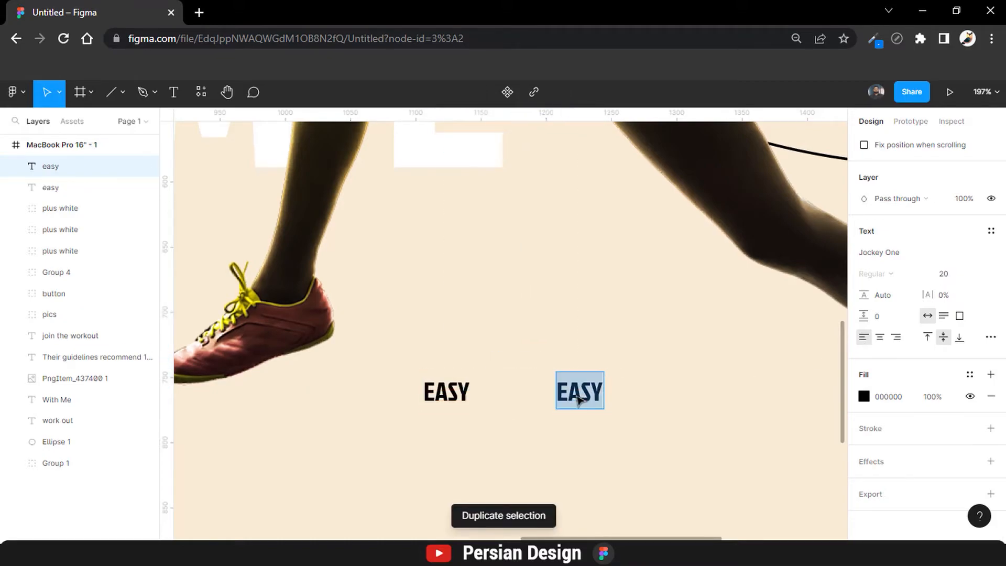
pyautogui.write('Hard')
pyautogui.press('Escape')
# Remove the uppercase setting from both labels and capitalize the first one as "Easy".
pyautogui.press('Tab')
pyautogui.click(991, 337)
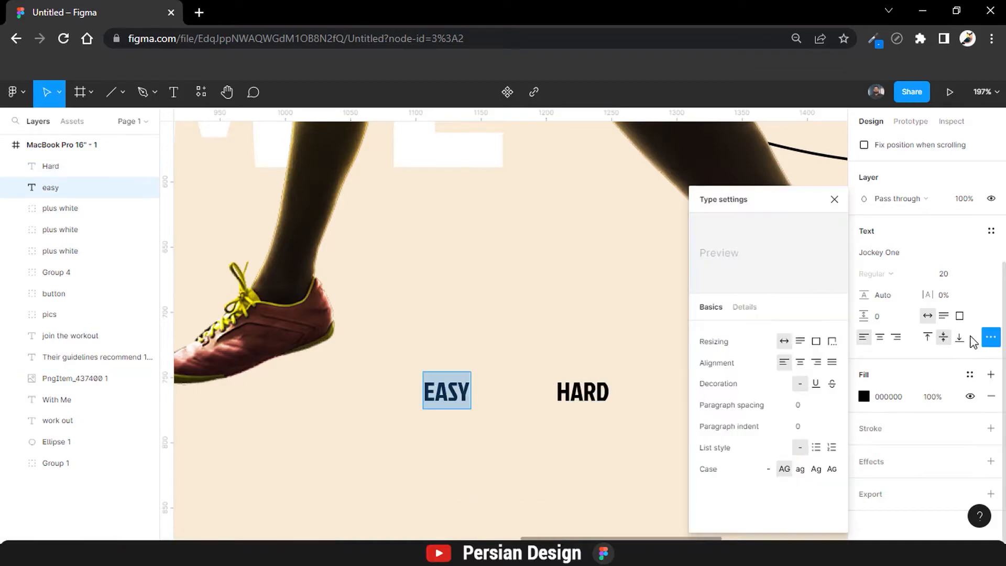
pyautogui.click(769, 469)
pyautogui.hotkey('shift', 'Tab')
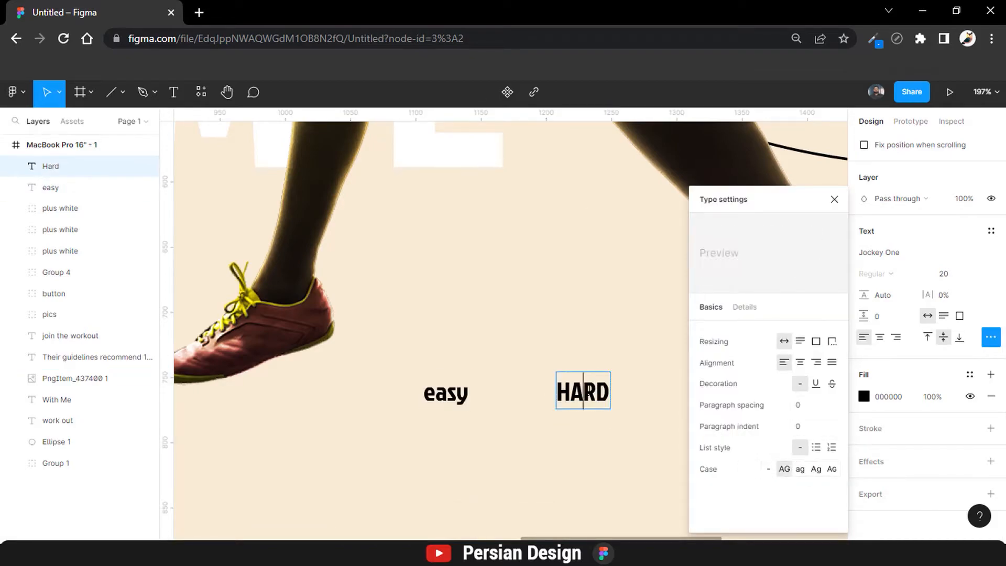
pyautogui.click(771, 468)
pyautogui.doubleClick(435, 392)
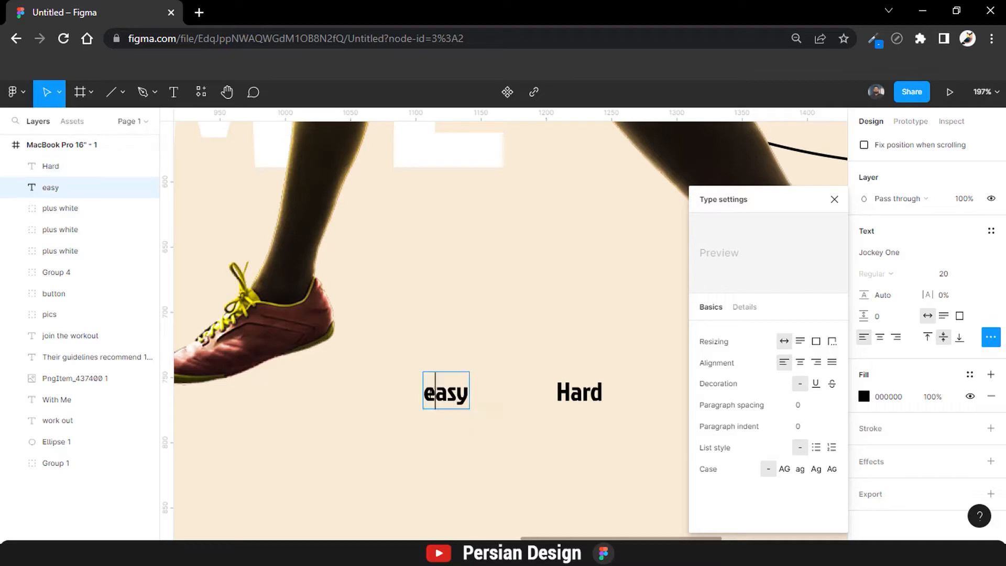
pyautogui.click(515, 434)
pyautogui.click(641, 361)
# Draw a rectangle about 74 × 24 above the Easy label and set its corner radius to 250.
pyautogui.click(122, 98)
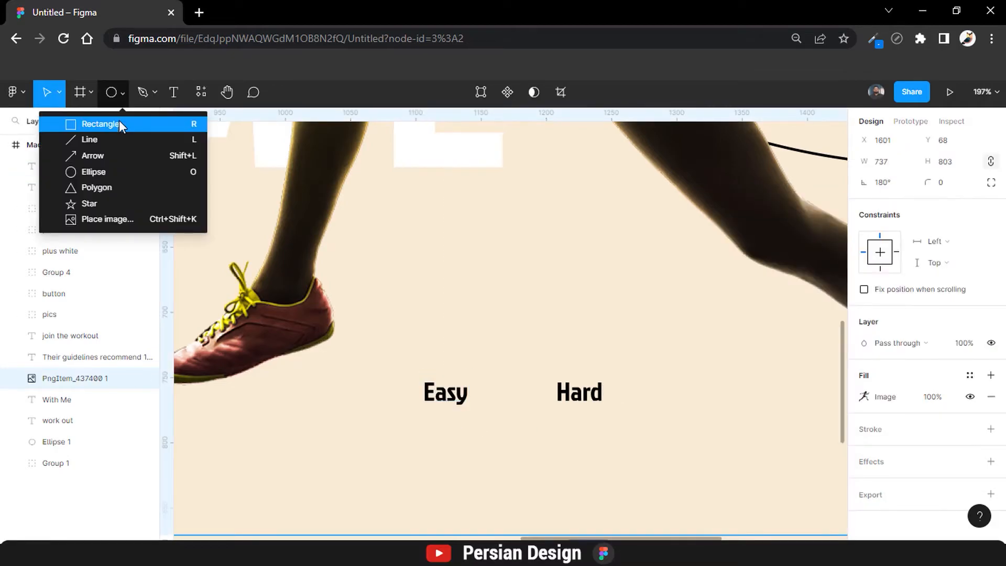
pyautogui.click(120, 125)
pyautogui.moveTo(427, 271)
pyautogui.mouseDown()
pyautogui.moveTo(560, 299)
pyautogui.moveTo(524, 302)
pyautogui.mouseUp()
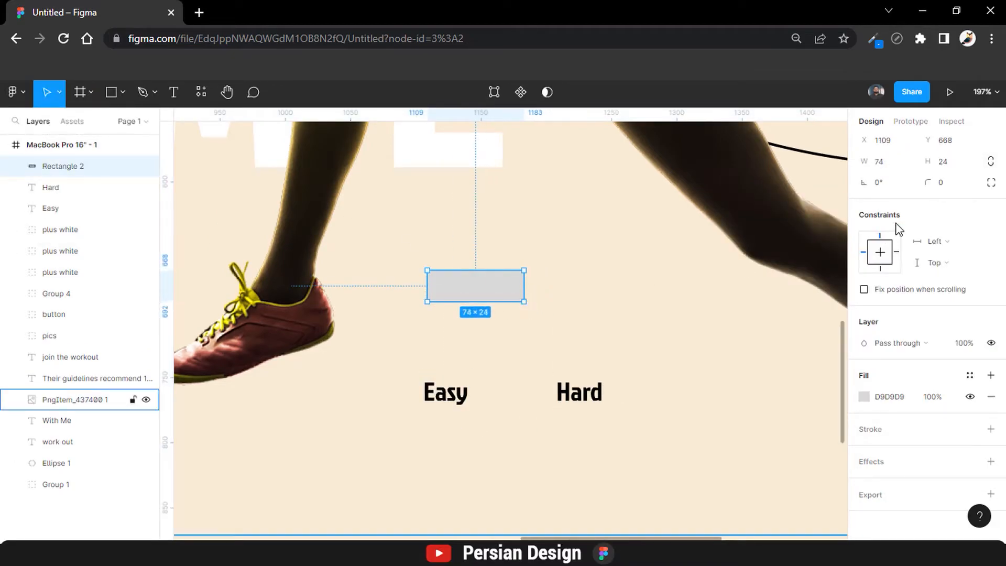
pyautogui.click(940, 184)
pyautogui.write('250')
pyautogui.press('Return')
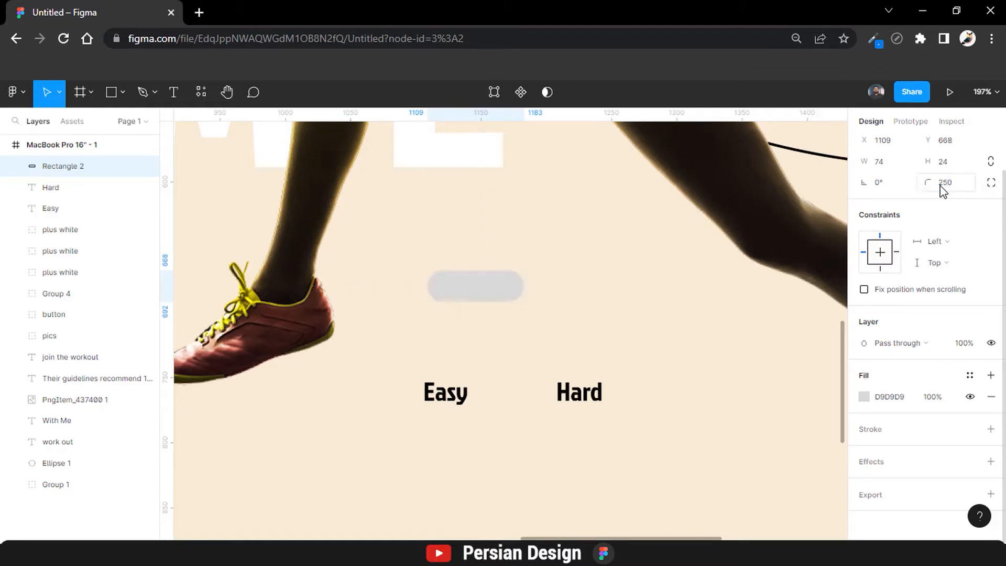
# Hide the pill shape's fill and give it a white FFFFFF inside stroke 2 px wide.
pyautogui.click(970, 397)
pyautogui.click(870, 430)
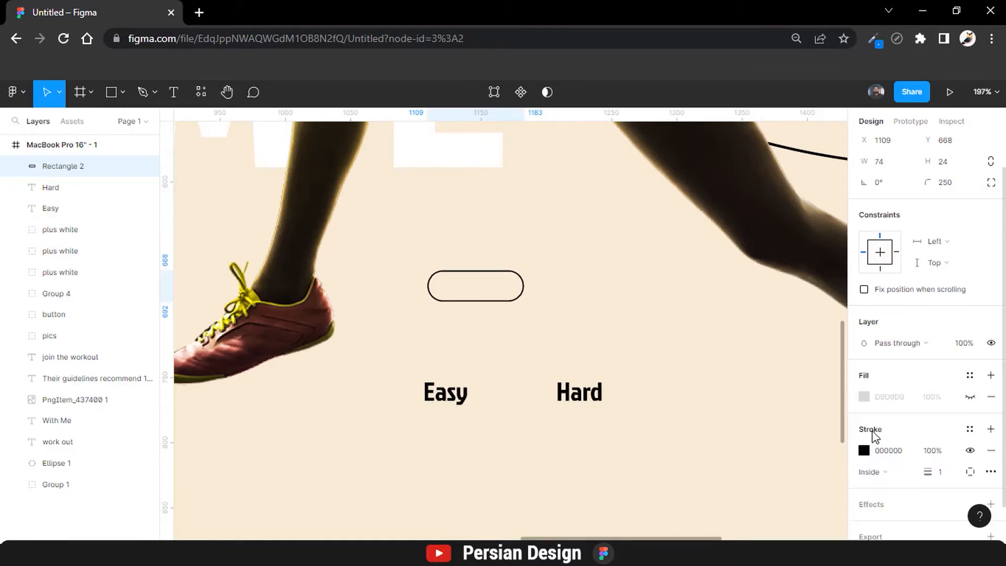
pyautogui.click(864, 450)
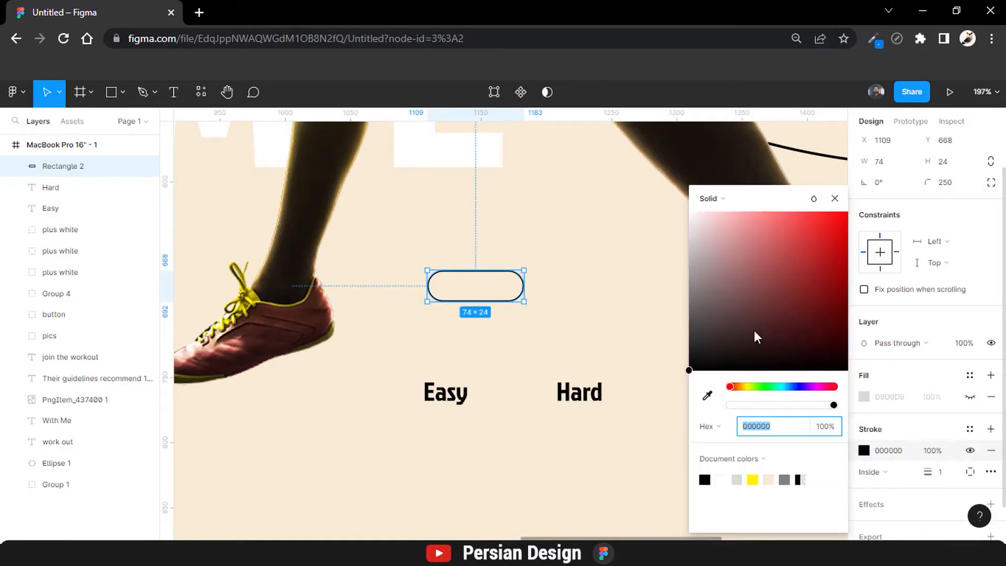
pyautogui.moveTo(754, 332); pyautogui.dragTo(662, 173)
pyautogui.click(590, 223)
pyautogui.moveTo(509, 290); pyautogui.dragTo(540, 350)
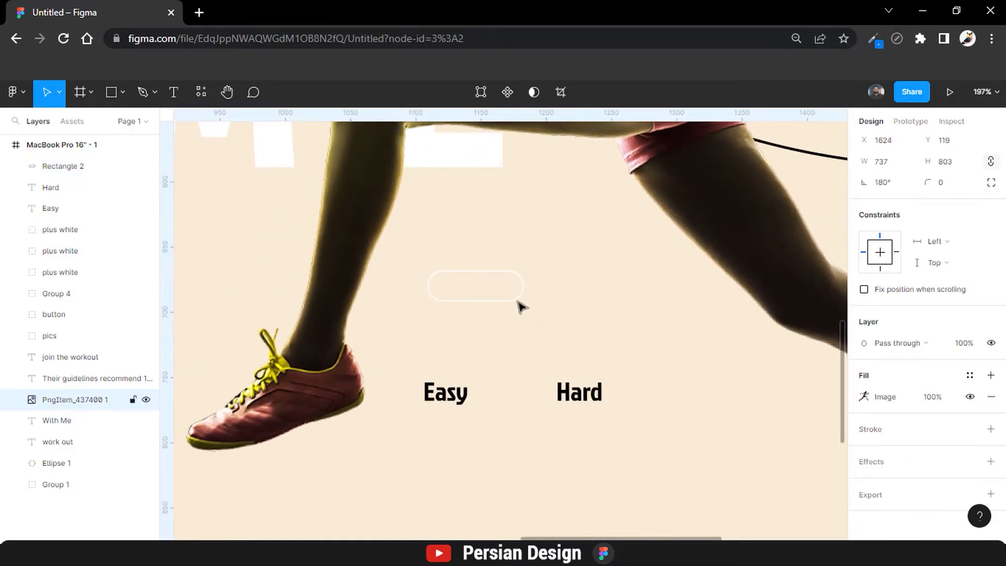
pyautogui.hotkey('ctrl', 'z')
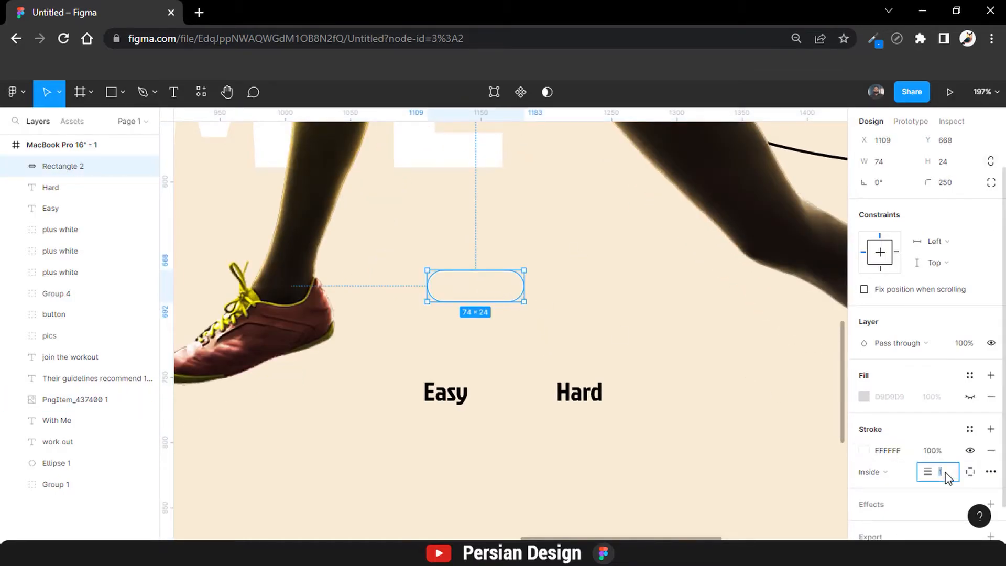
pyautogui.write('2')
pyautogui.click(601, 332)
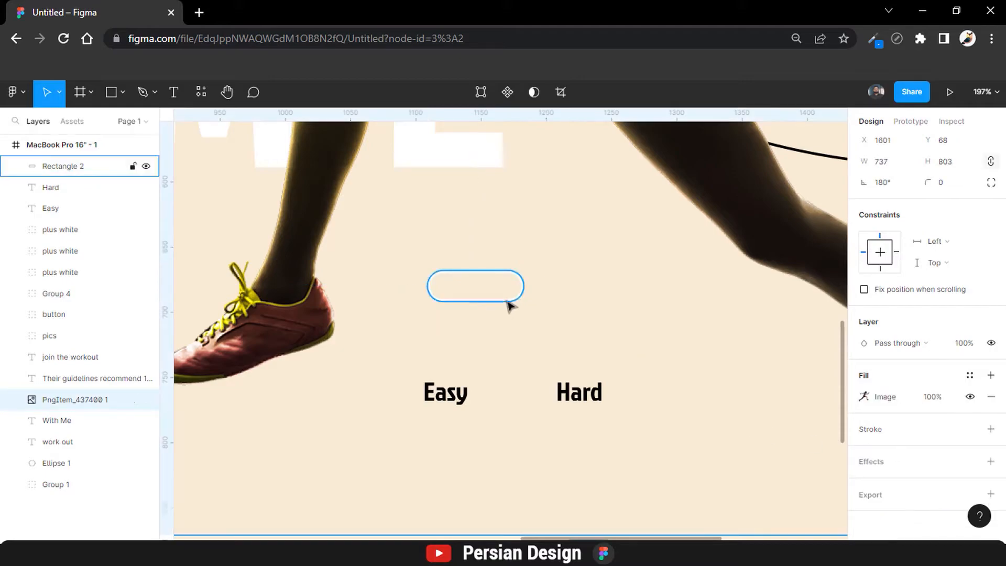
# Resize the pill to 52 × 24 and place it between the Easy and Hard labels.
pyautogui.click(507, 303)
pyautogui.moveTo(522, 286); pyautogui.dragTo(541, 394)
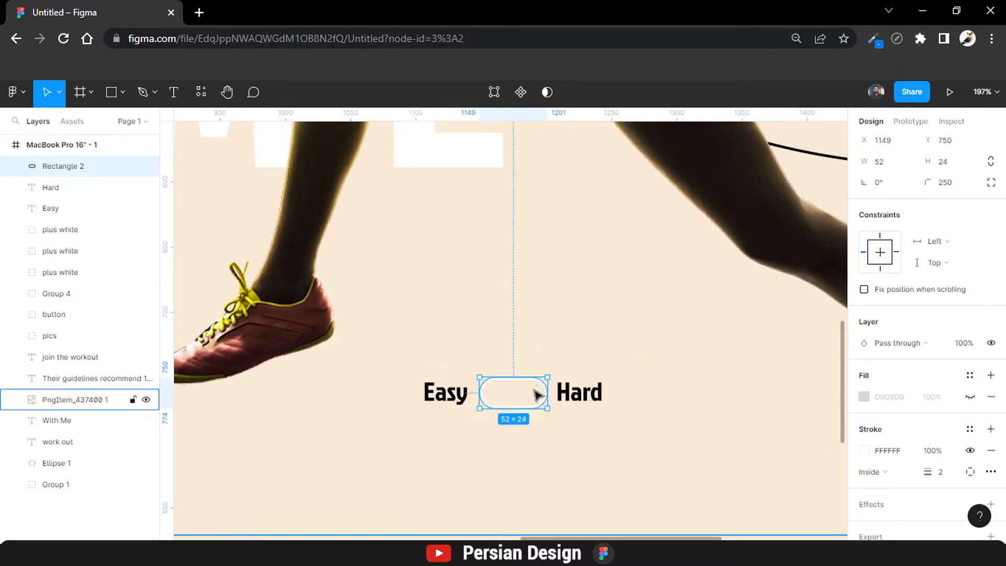
pyautogui.scroll(3, 539, 395)
pyautogui.scroll(5, 537, 396)
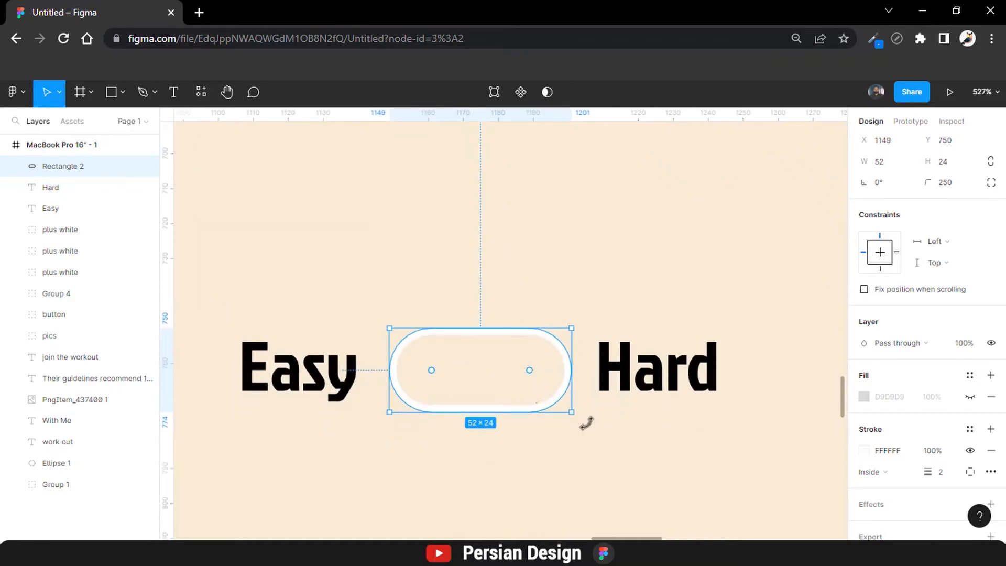
pyautogui.click(648, 427)
# Draw a small ellipse above the Easy label and make it an 11 × 11 circle.
pyautogui.click(117, 103)
pyautogui.click(126, 96)
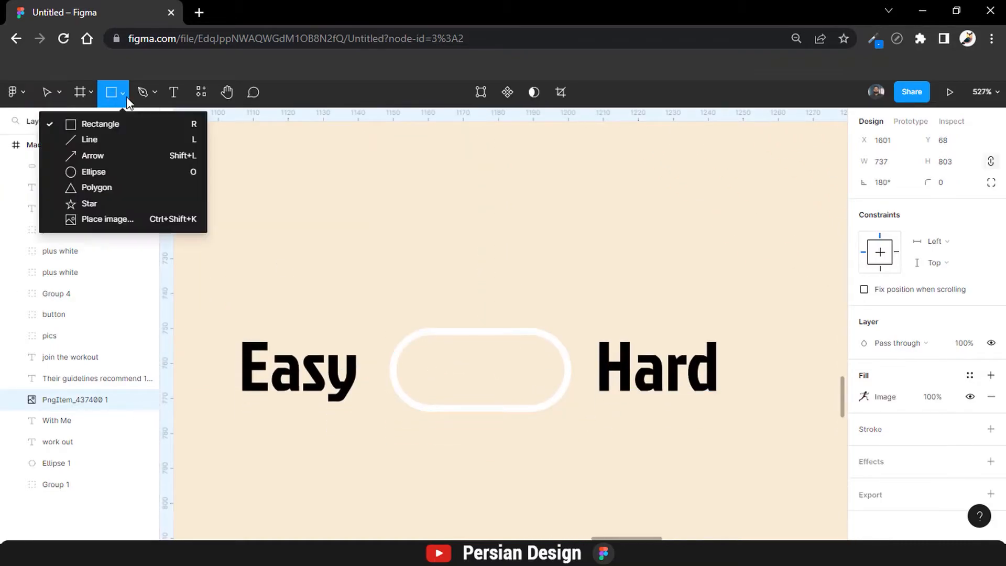
pyautogui.click(94, 171)
pyautogui.moveTo(330, 174)
pyautogui.mouseDown()
pyautogui.moveTo(370, 213)
pyautogui.moveTo(366, 206)
pyautogui.mouseUp()
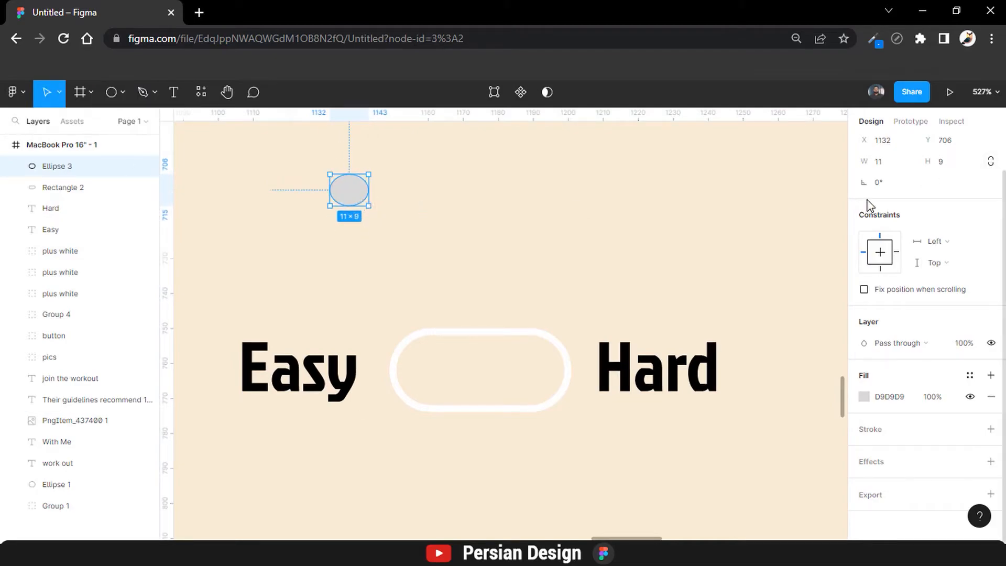
pyautogui.write('11')
pyautogui.press('Return')
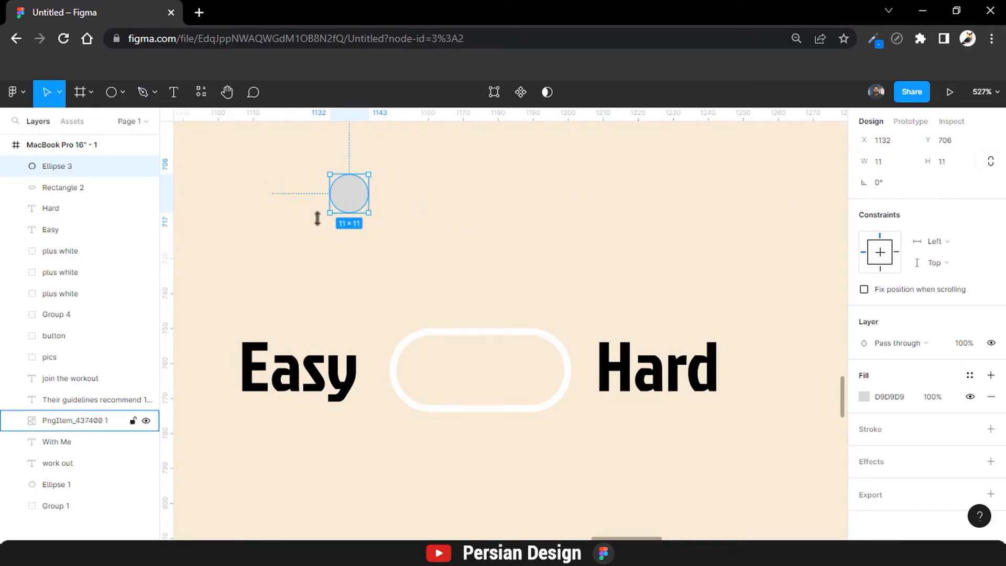
# Fill the small circle with black 000000 and move it into the right end of the pill.
pyautogui.click(867, 401)
pyautogui.write('000000')
pyautogui.press('Return')
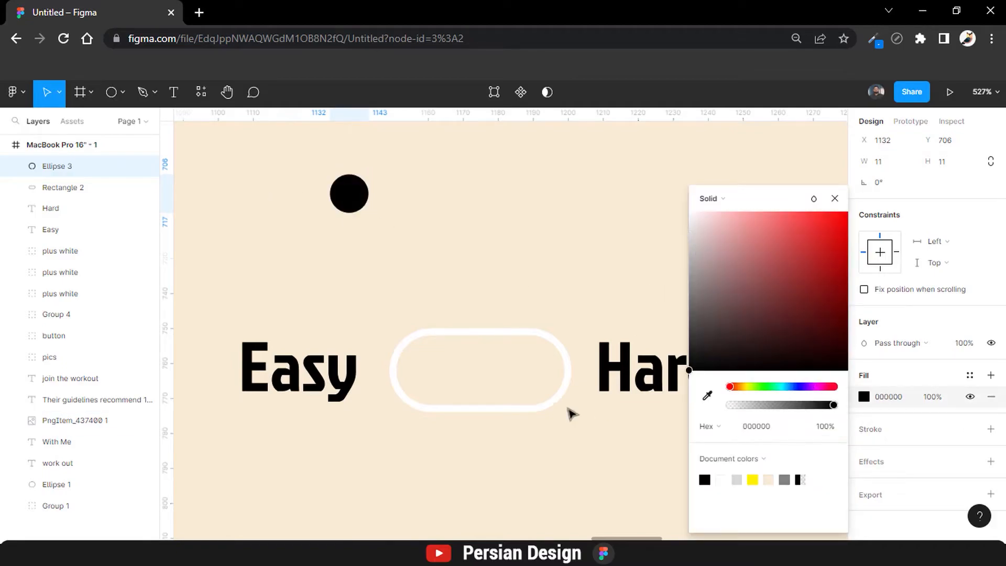
pyautogui.moveTo(349, 193); pyautogui.dragTo(541, 367)
# Resize the black circle to 18 × 18 with locked proportions, keeping it within the pill's right half.
pyautogui.click(528, 332)
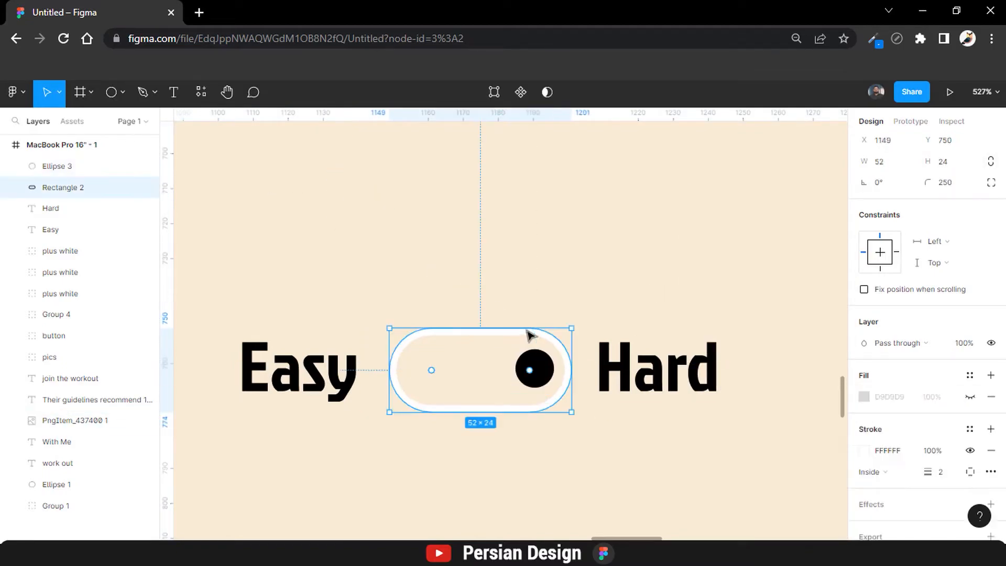
pyautogui.click(535, 356)
pyautogui.click(950, 163)
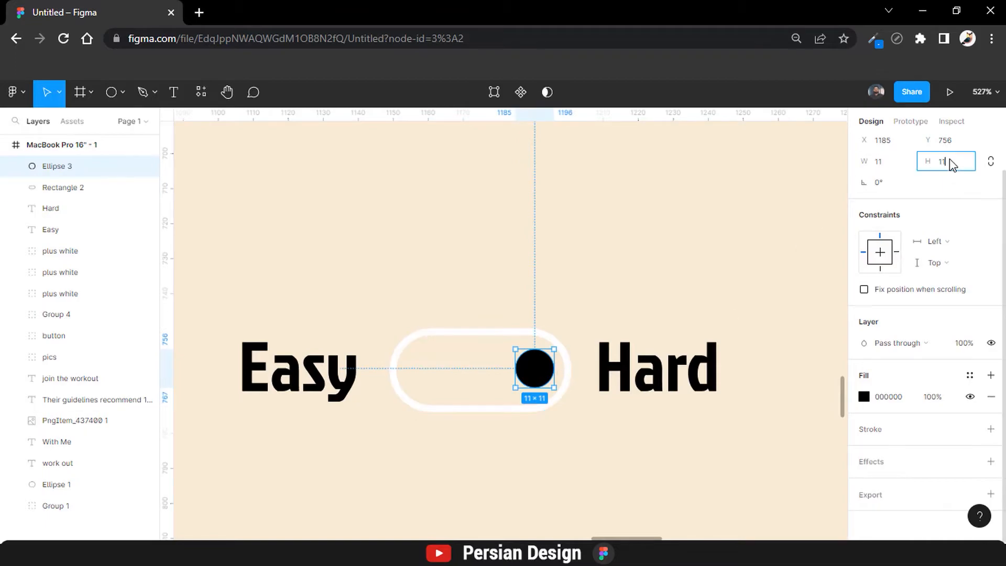
pyautogui.write('23')
pyautogui.press('Return')
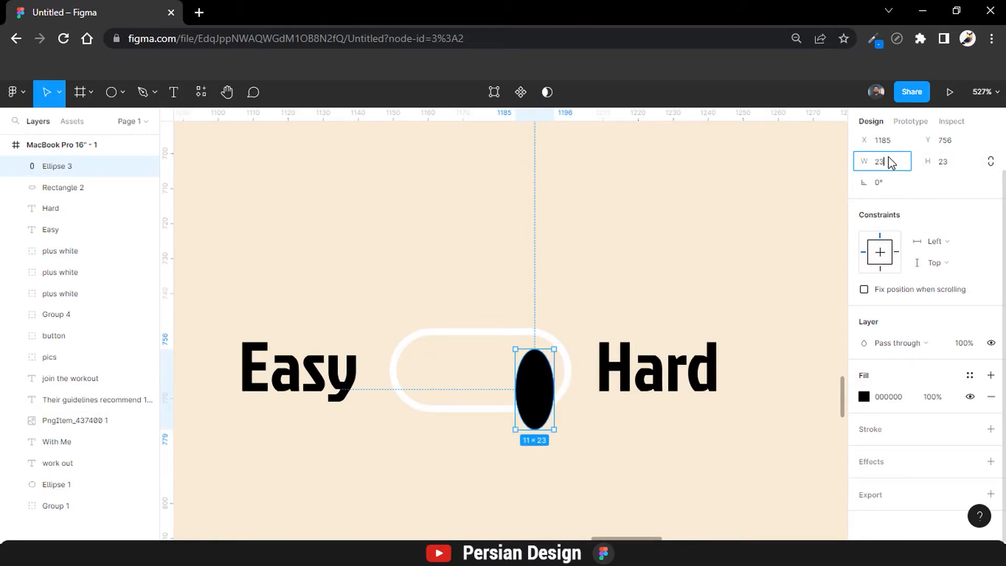
pyautogui.press('Return')
pyautogui.click(954, 169)
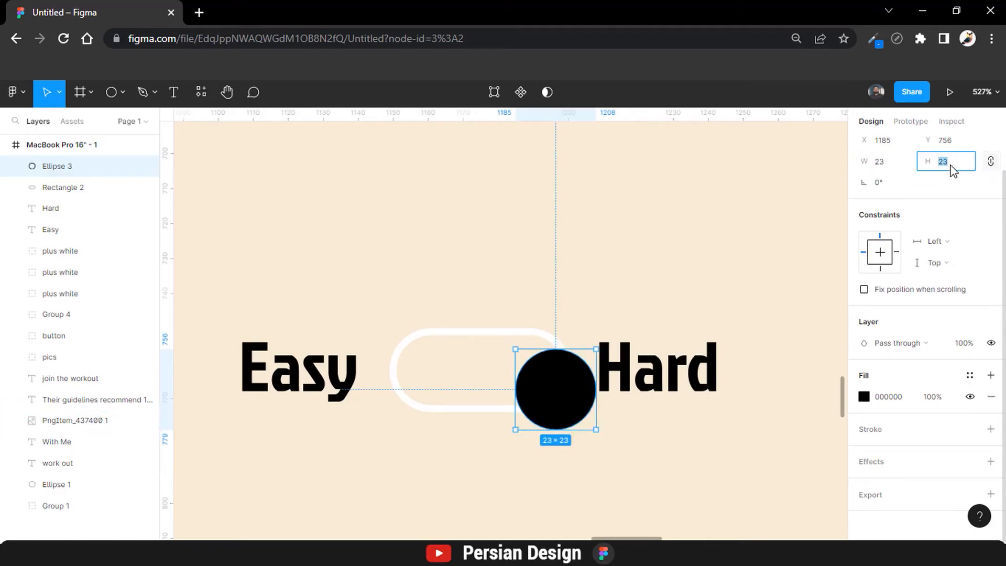
pyautogui.press('Return')
pyautogui.moveTo(535, 383); pyautogui.dragTo(521, 372)
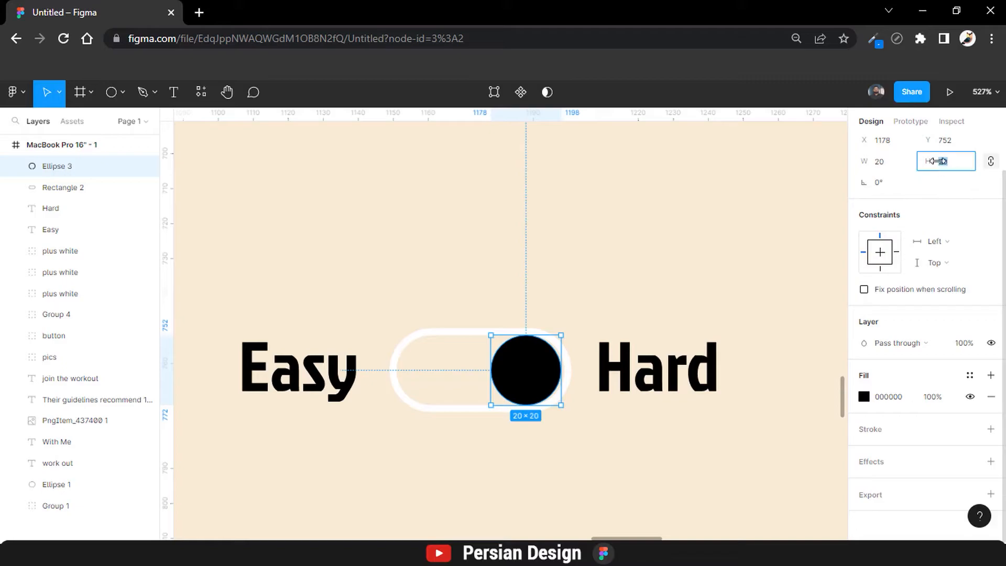
# Center the black circle vertically on the pill and position it at X 1180, just inside the right end.
pyautogui.keyDown('shift'); pyautogui.click(454, 341); pyautogui.keyUp('shift')
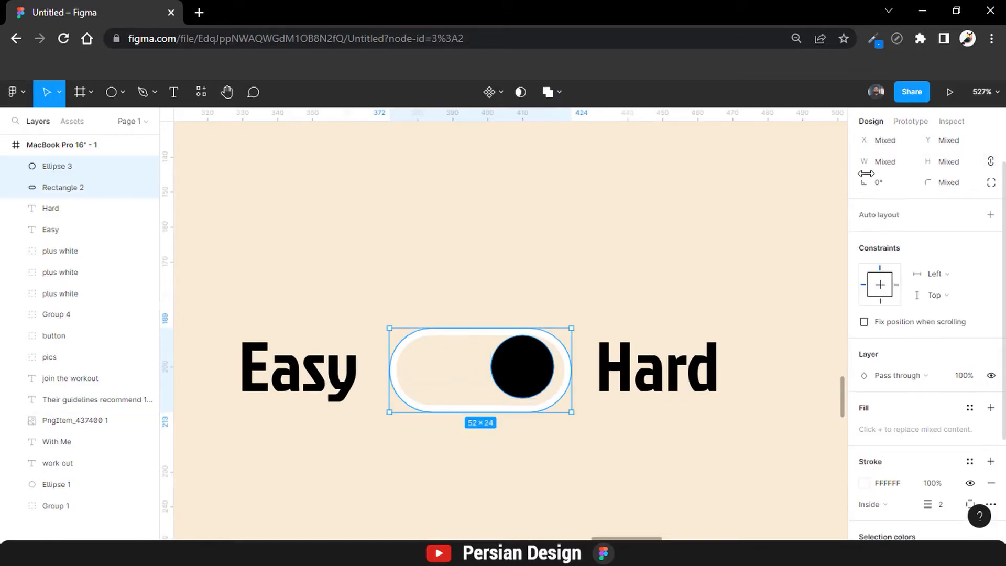
pyautogui.click(948, 146)
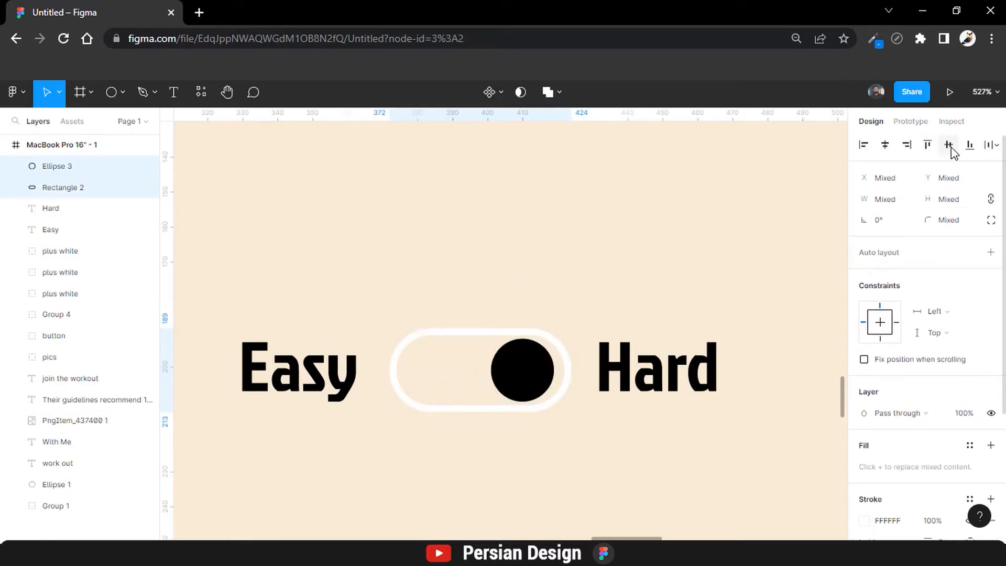
pyautogui.click(906, 145)
pyautogui.click(692, 458)
pyautogui.click(553, 387)
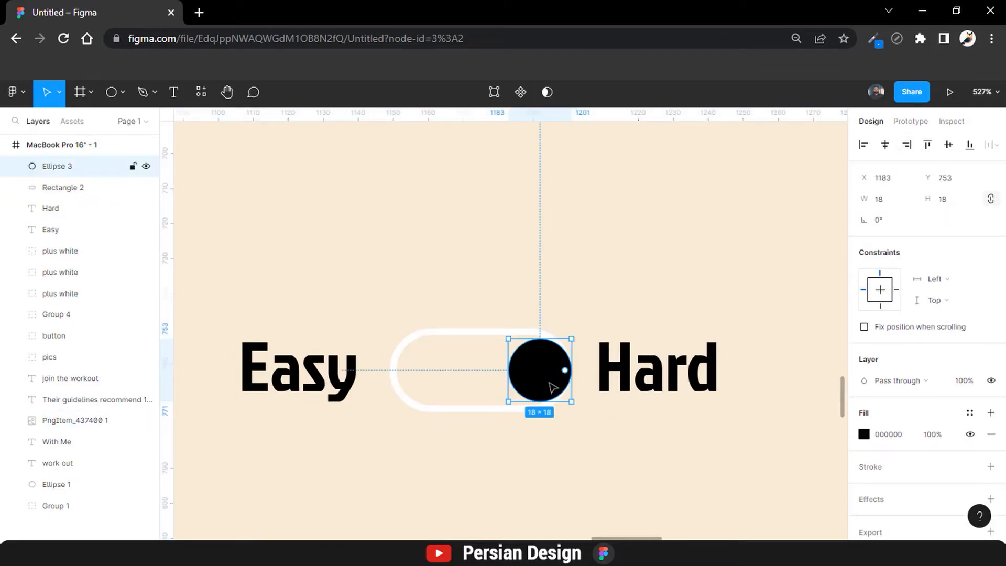
pyautogui.moveTo(553, 388); pyautogui.dragTo(551, 387)
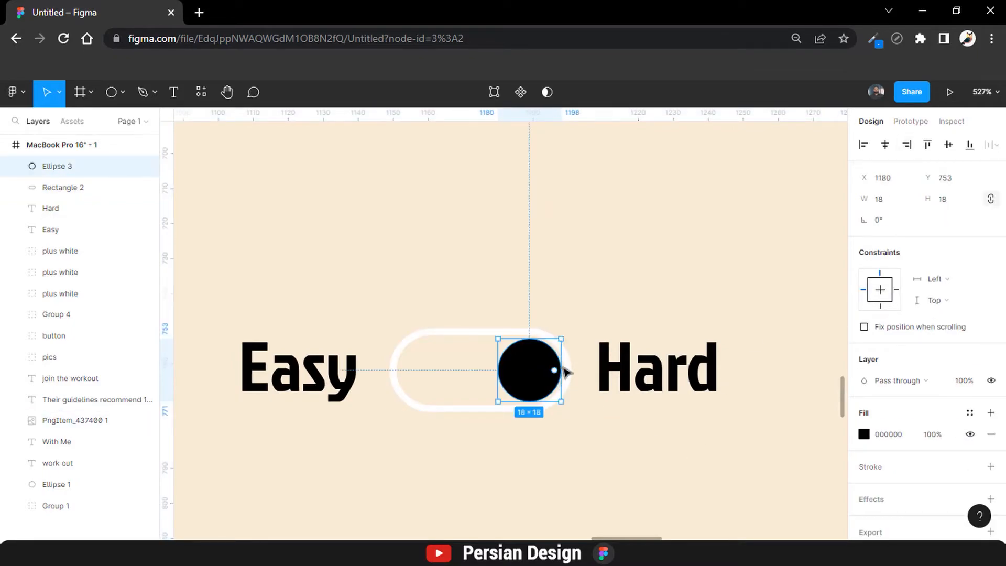
# Group the black circle with the pill and rename the group "toggle".
pyautogui.keyDown('shift'); pyautogui.click(571, 372); pyautogui.keyUp('shift')
pyautogui.hotkey('ctrl', 'g')
pyautogui.doubleClick(66, 168)
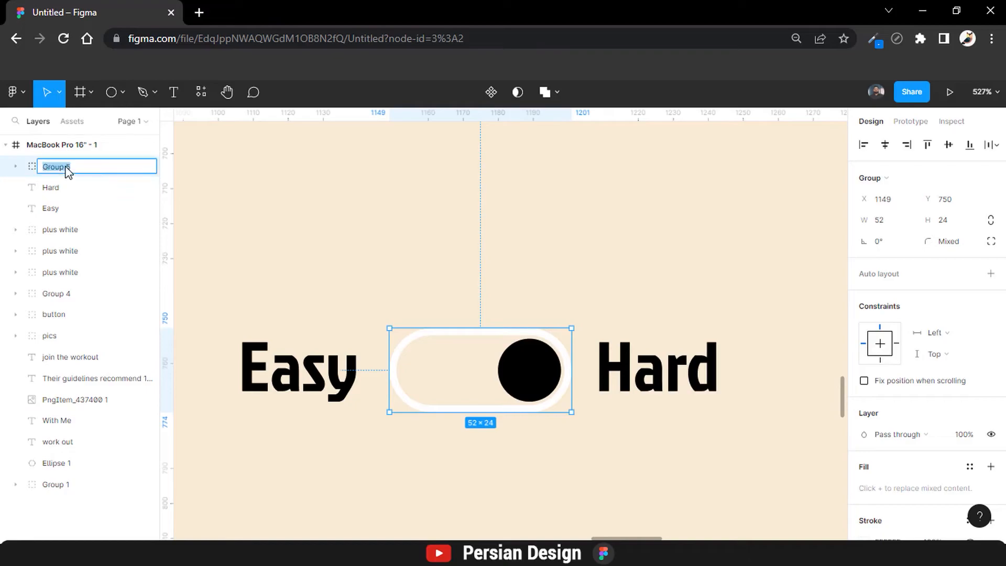
pyautogui.click(359, 311)
# Align the Easy label, the toggle and the Hard label on their vertical centers and set their horizontal spacing to 10.
pyautogui.click(342, 362)
pyautogui.keyDown('shift'); pyautogui.click(396, 368); pyautogui.keyUp('shift')
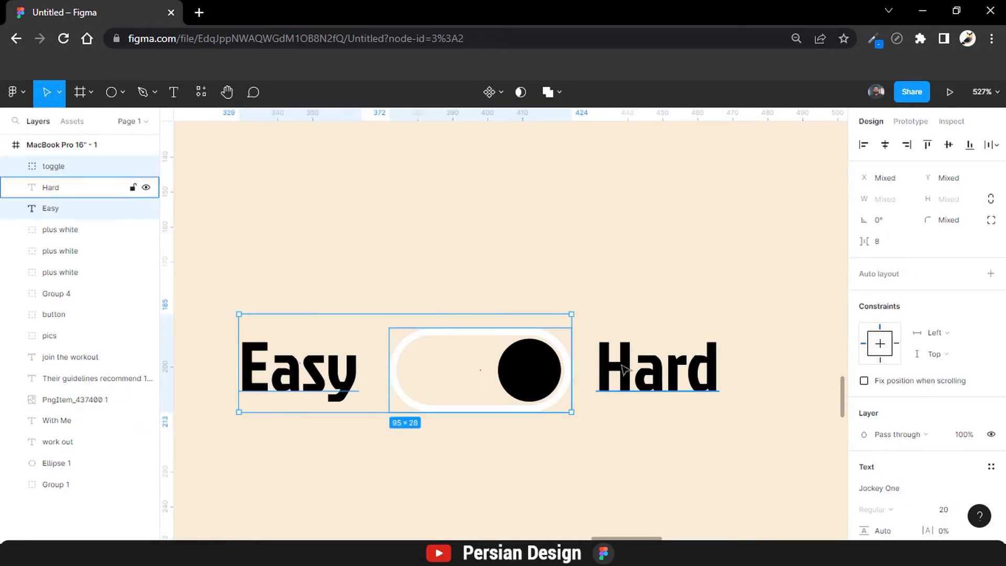
pyautogui.keyDown('shift'); pyautogui.click(603, 370); pyautogui.keyUp('shift')
pyautogui.click(948, 145)
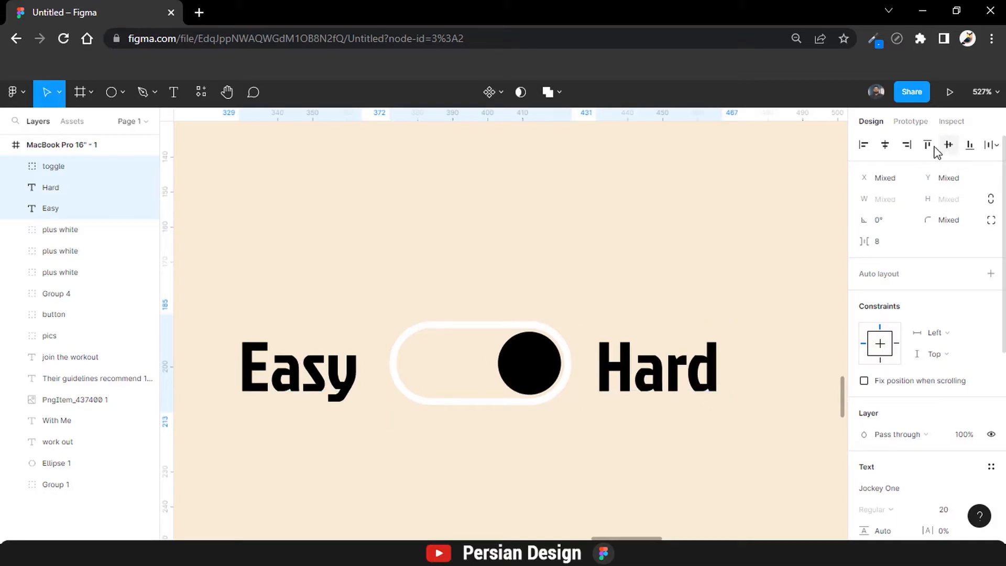
pyautogui.click(985, 148)
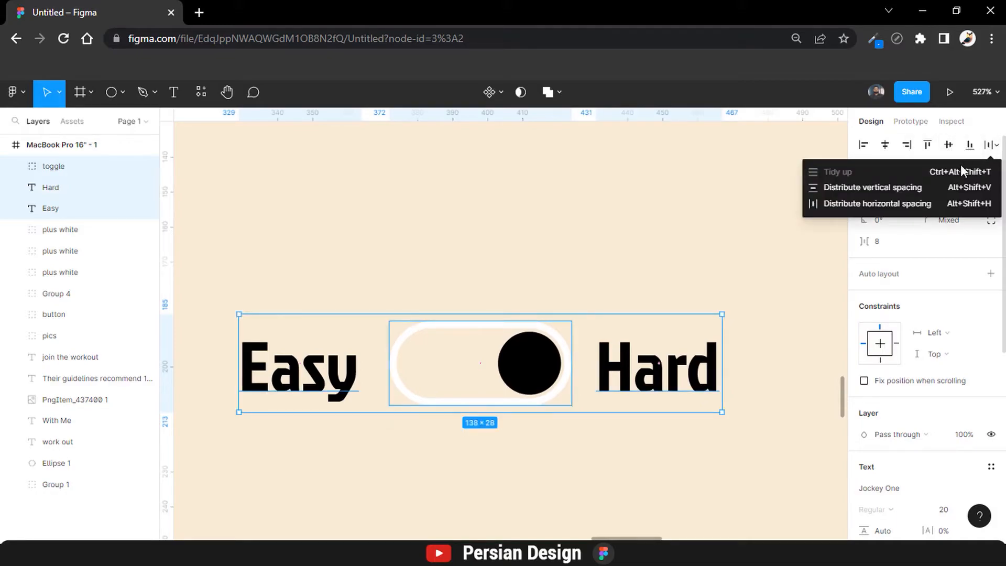
pyautogui.click(984, 148)
pyautogui.press('Return')
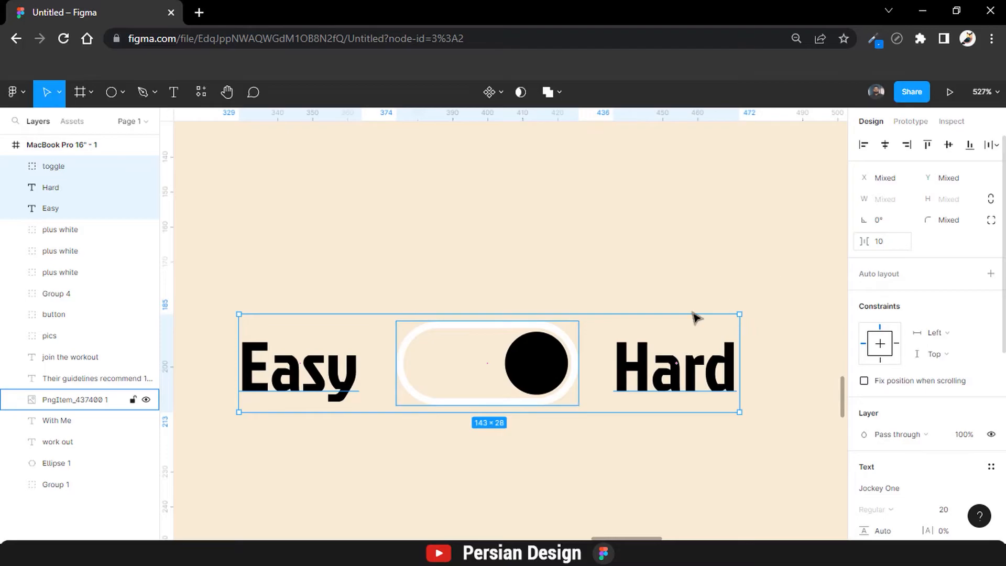
pyautogui.hotkey('ctrl', 'g')
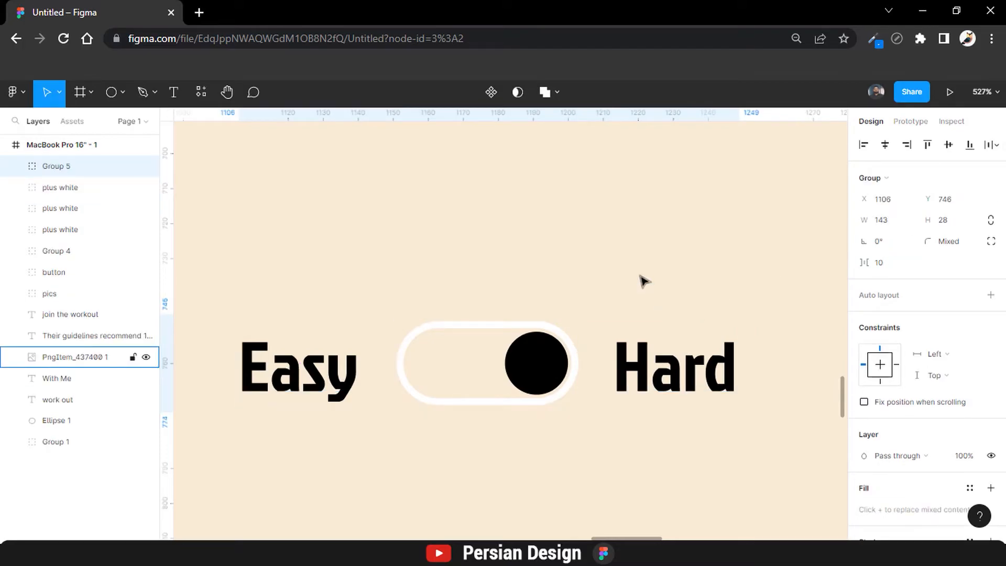
pyautogui.hotkey('ctrl', 'z')
# Move the runner image slightly upward in the landing page frame.
pyautogui.click(645, 282)
pyautogui.hotkey('shift', '1')
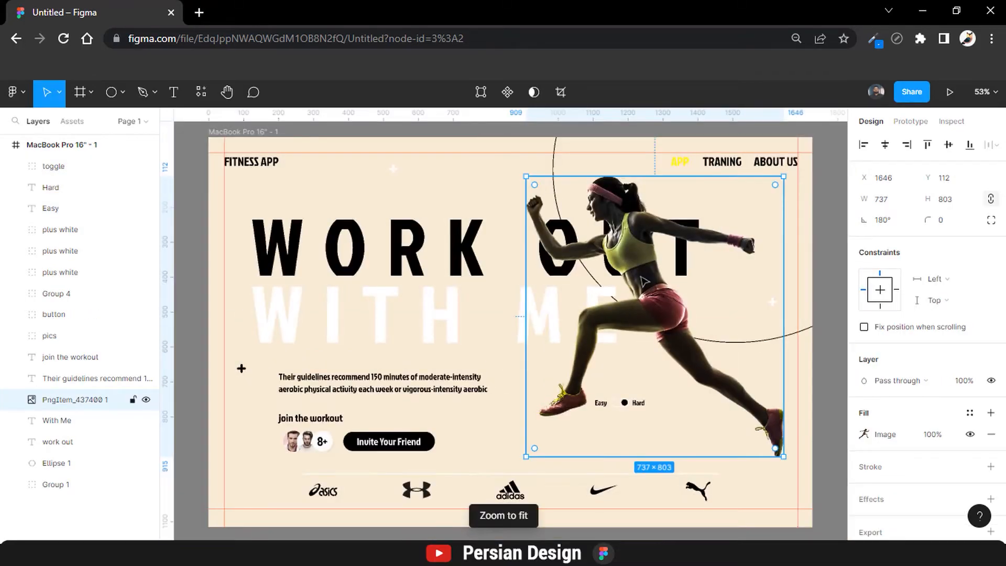
pyautogui.click(825, 388)
pyautogui.moveTo(667, 321); pyautogui.dragTo(664, 308)
# Move the Easy label, toggle and Hard label together down and right between the runner's feet, bottom-aligned with "join the workout".
pyautogui.click(601, 403)
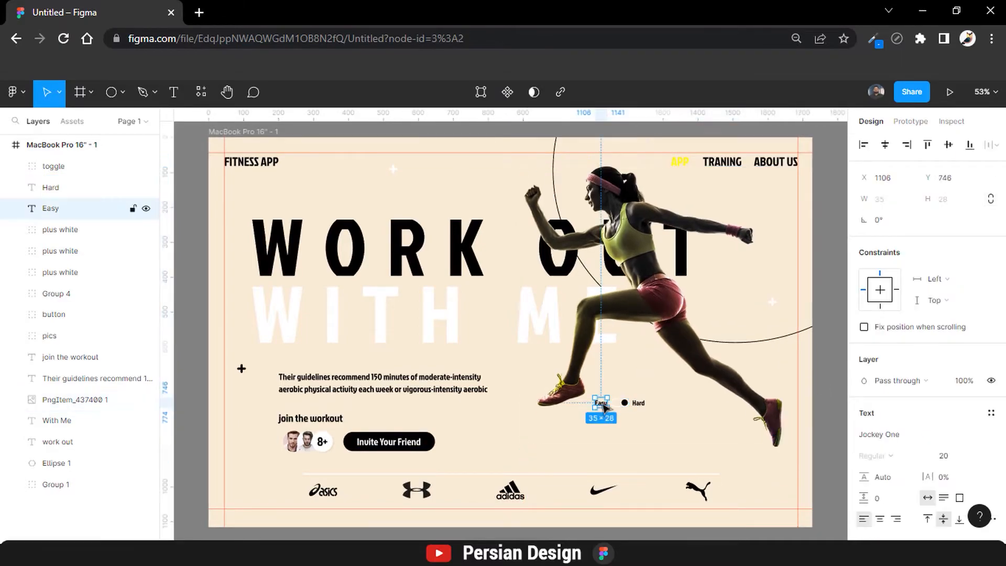
pyautogui.keyDown('shift'); pyautogui.click(625, 403); pyautogui.keyUp('shift')
pyautogui.keyDown('shift'); pyautogui.click(644, 409); pyautogui.keyUp('shift')
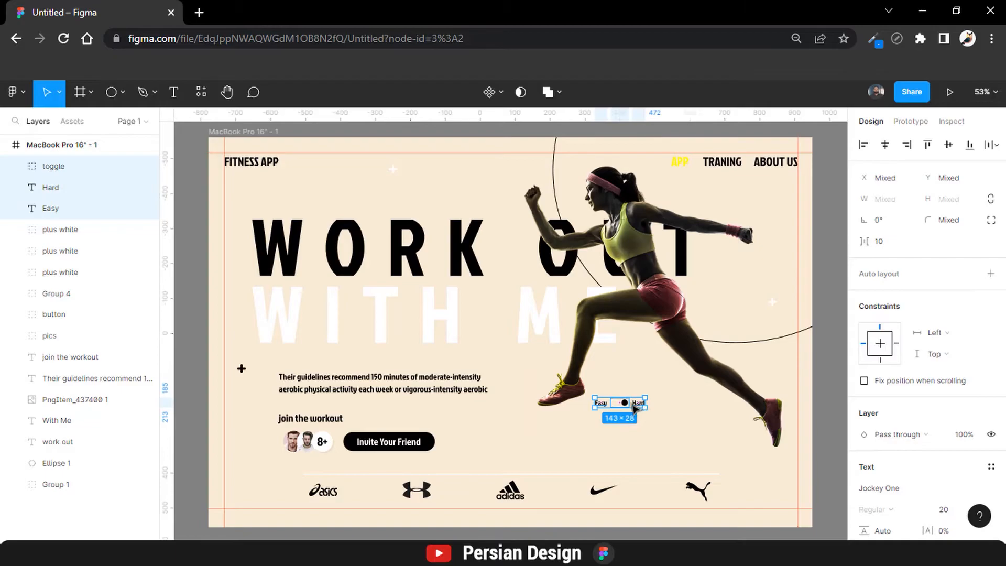
pyautogui.moveTo(644, 408); pyautogui.dragTo(672, 425)
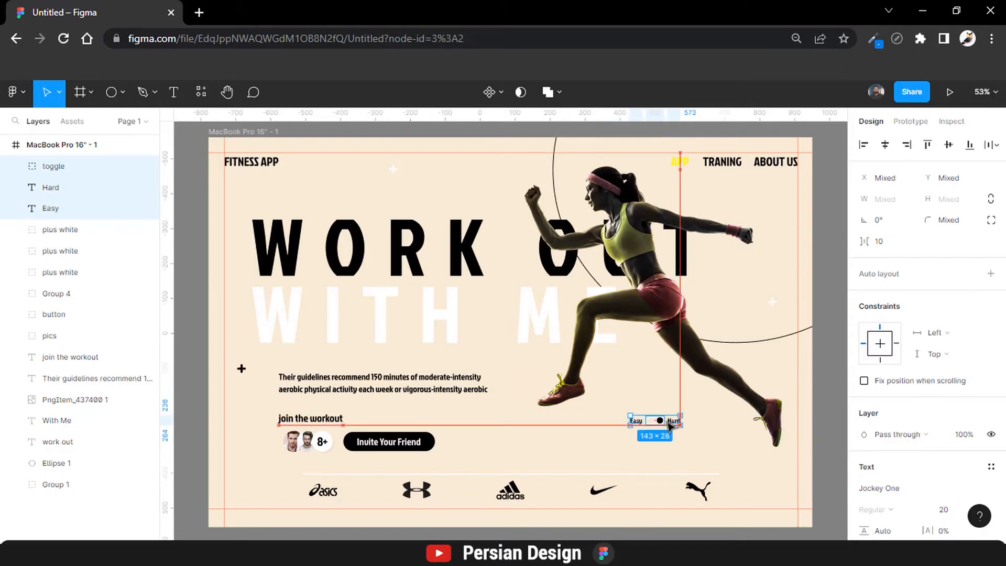
pyautogui.click(191, 226)
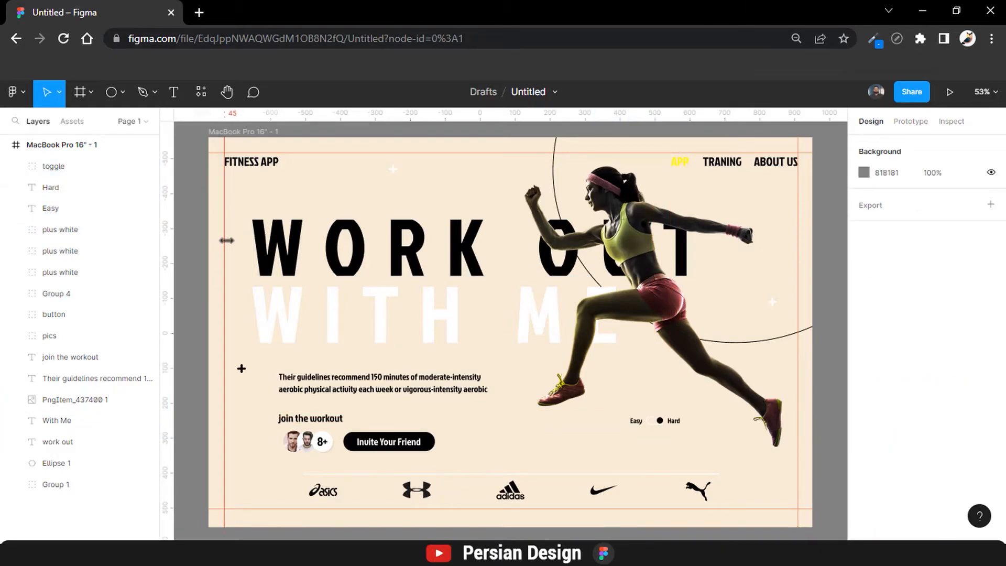
# Duplicate the MacBook Pro 16" - 1 frame with all its contents.
pyautogui.click(14, 146)
pyautogui.hotkey('ctrl', 'd')
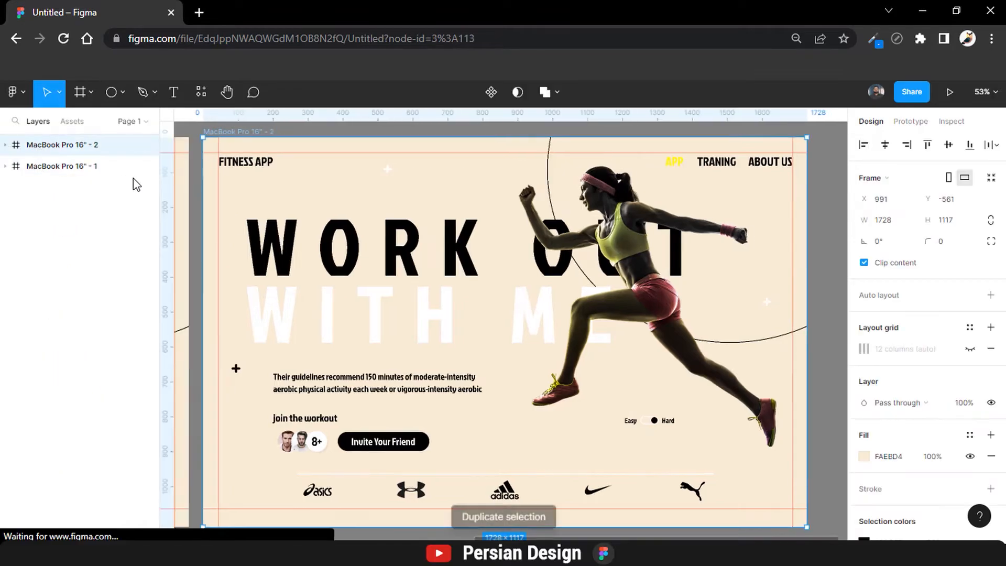
pyautogui.hotkey('shift', '1')
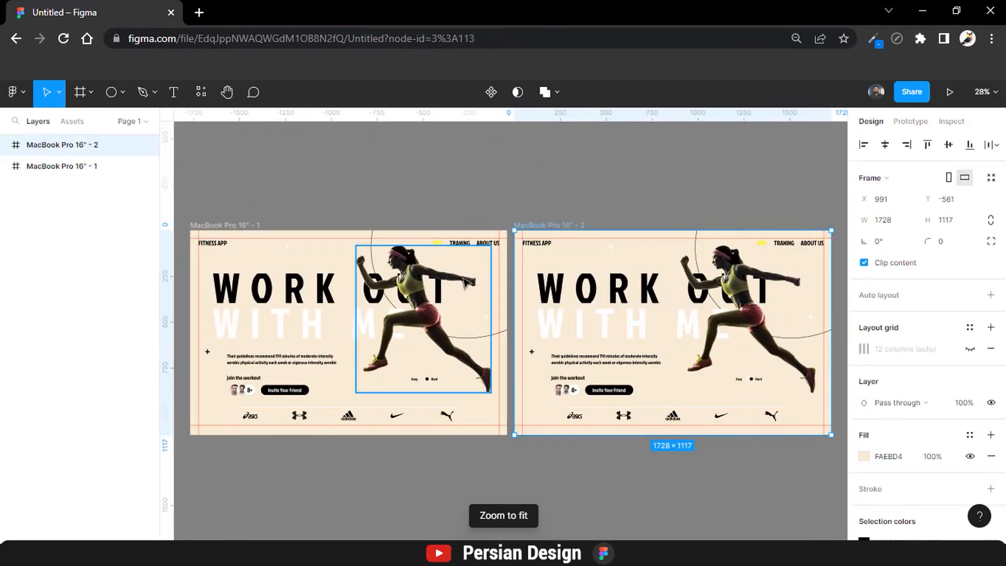
# Change the background fill of the MacBook Pro 16" - 2 frame from solid to a linear gradient.
pyautogui.scroll(-5, 465, 281)
pyautogui.scroll(5, 465, 281)
pyautogui.click(472, 220)
pyautogui.hscroll(5, 472, 220)
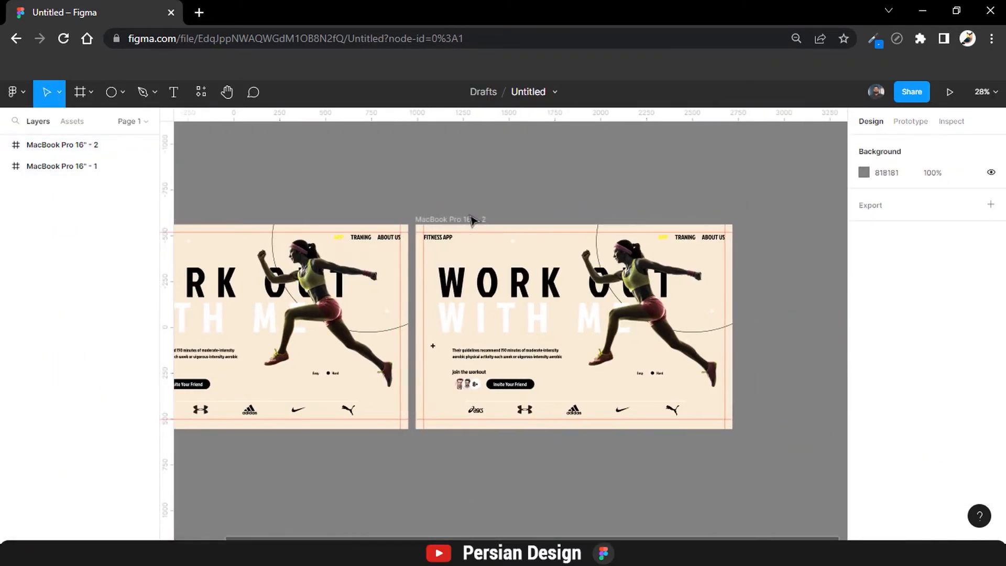
pyautogui.scroll(3, 473, 262)
pyautogui.scroll(-2, 474, 290)
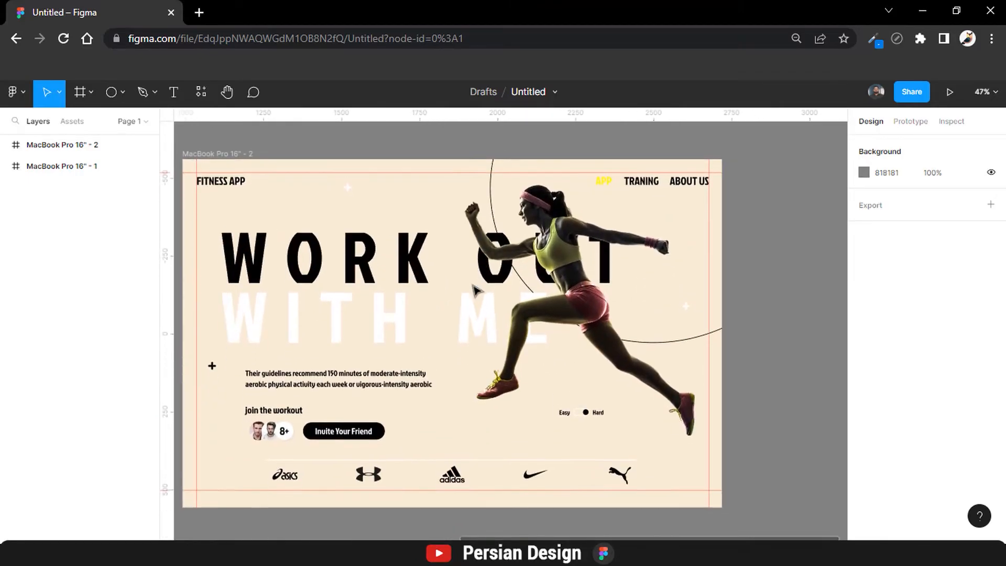
pyautogui.hscroll(-1, 475, 291)
pyautogui.scroll(-1, 65, 260)
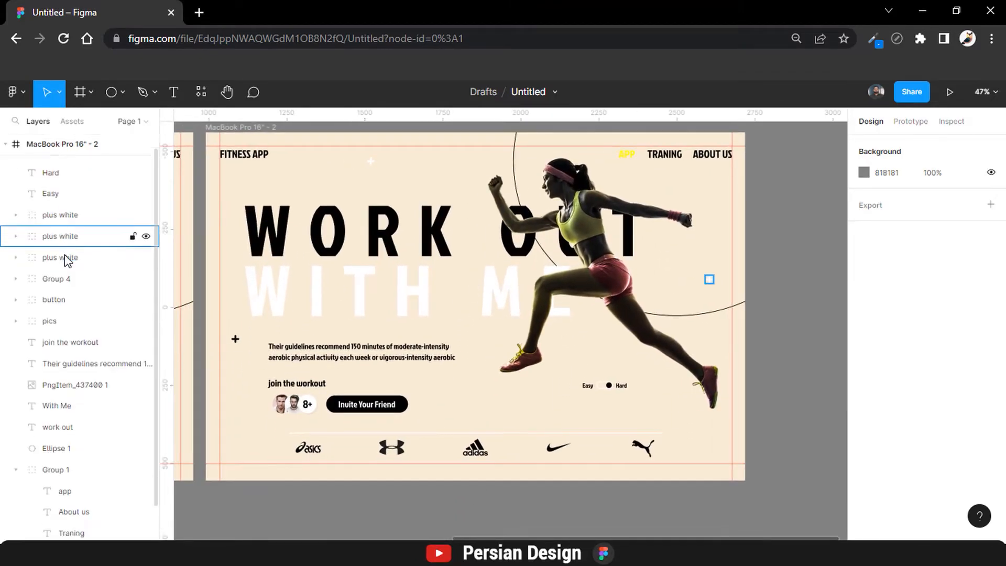
pyautogui.scroll(1, 66, 260)
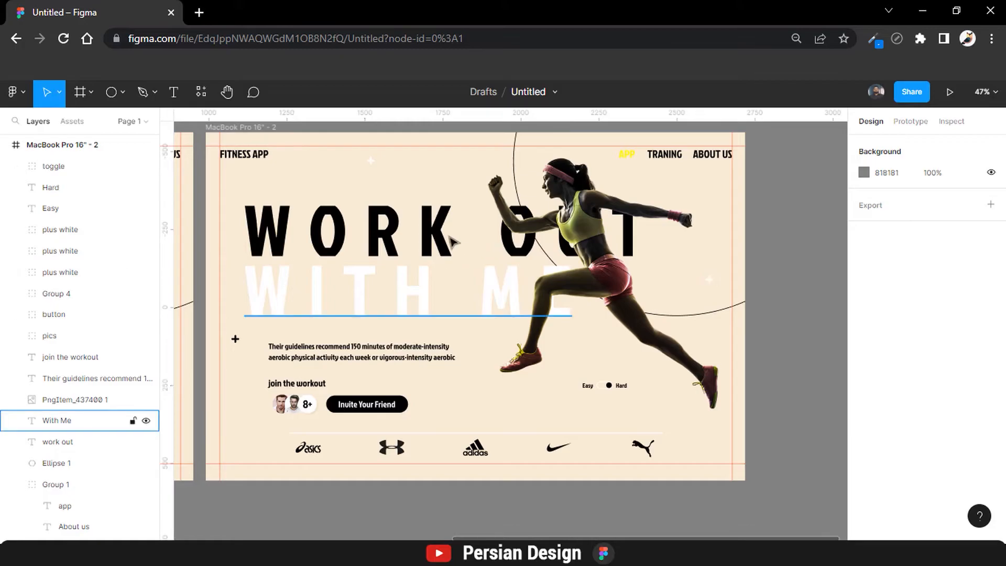
pyautogui.click(63, 144)
pyautogui.scroll(-3, 866, 293)
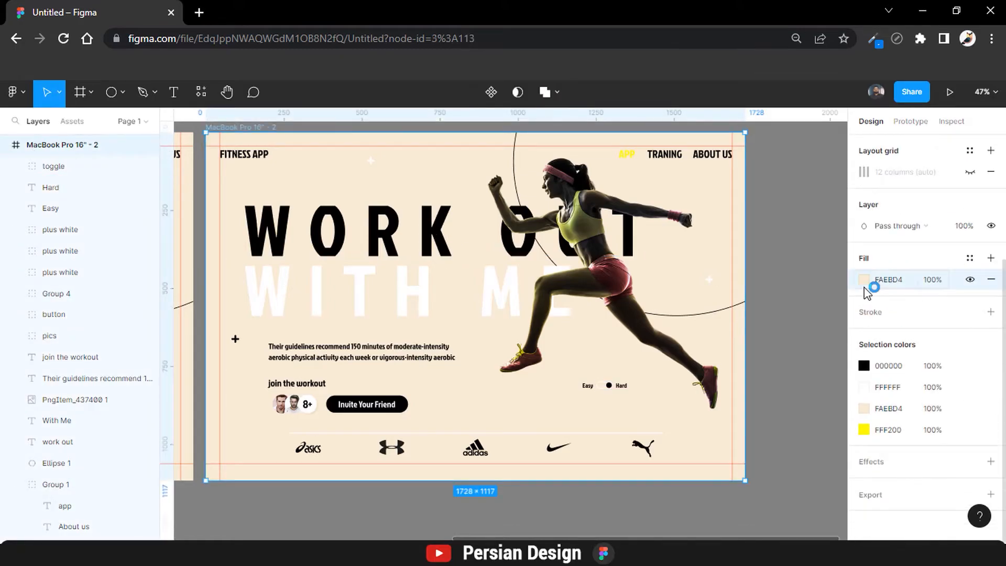
pyautogui.click(864, 280)
pyautogui.click(711, 198)
pyautogui.click(728, 212)
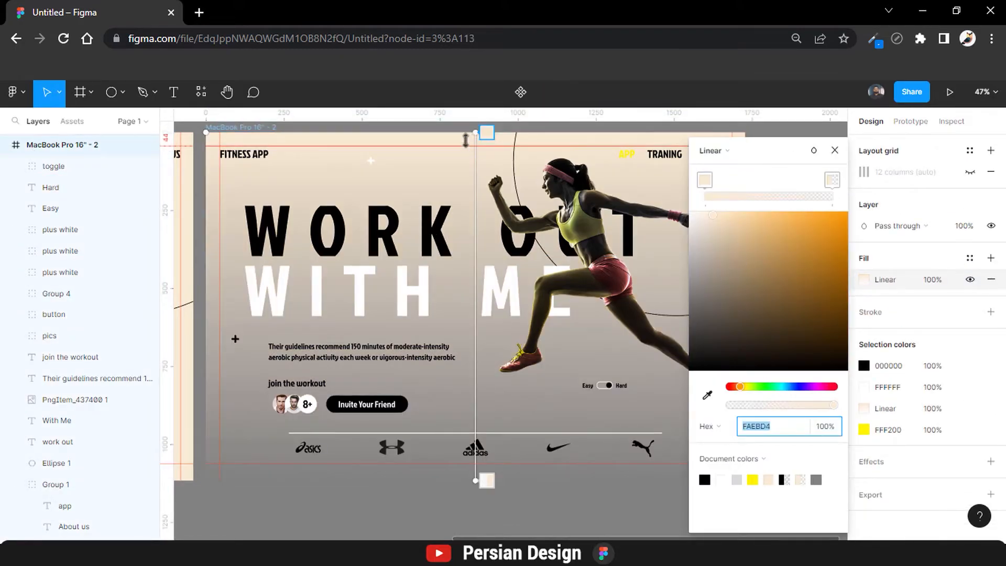
# Run the background gradient diagonally from the frame's upper-right corner to its lower-left corner.
pyautogui.scroll(-3, 550, 252)
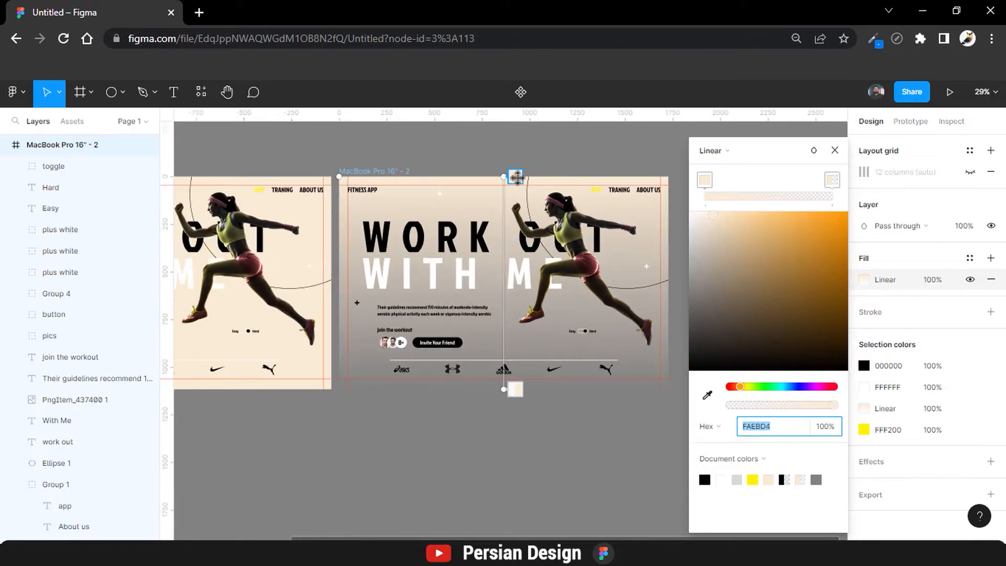
pyautogui.click(516, 177)
pyautogui.moveTo(503, 181); pyautogui.dragTo(668, 176)
pyautogui.moveTo(507, 398); pyautogui.dragTo(362, 385)
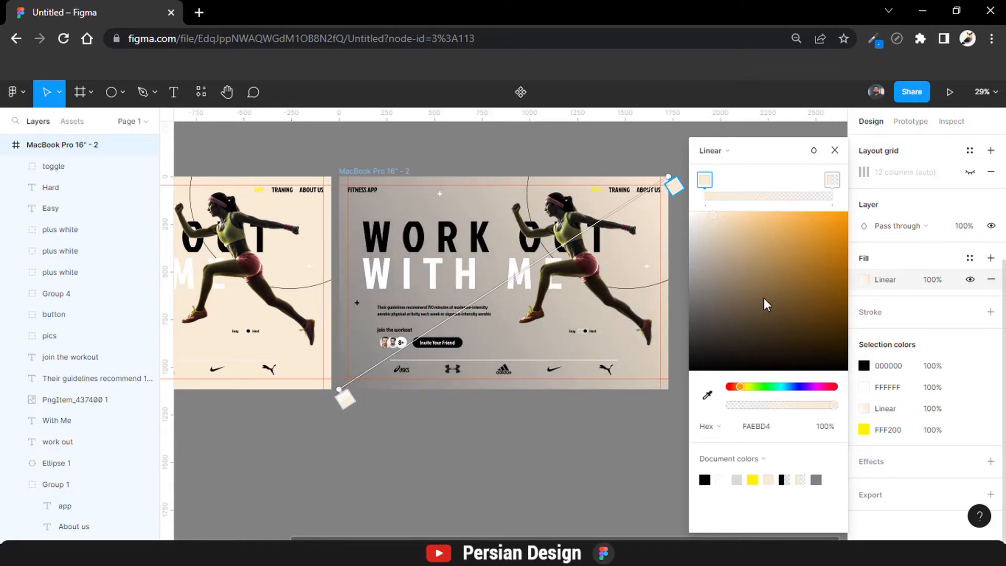
# Set the upper-right gradient stop to dark gray 525252 and give the lower-left stop a yellow tint.
pyautogui.click(674, 186)
pyautogui.moveTo(690, 226); pyautogui.dragTo(661, 328)
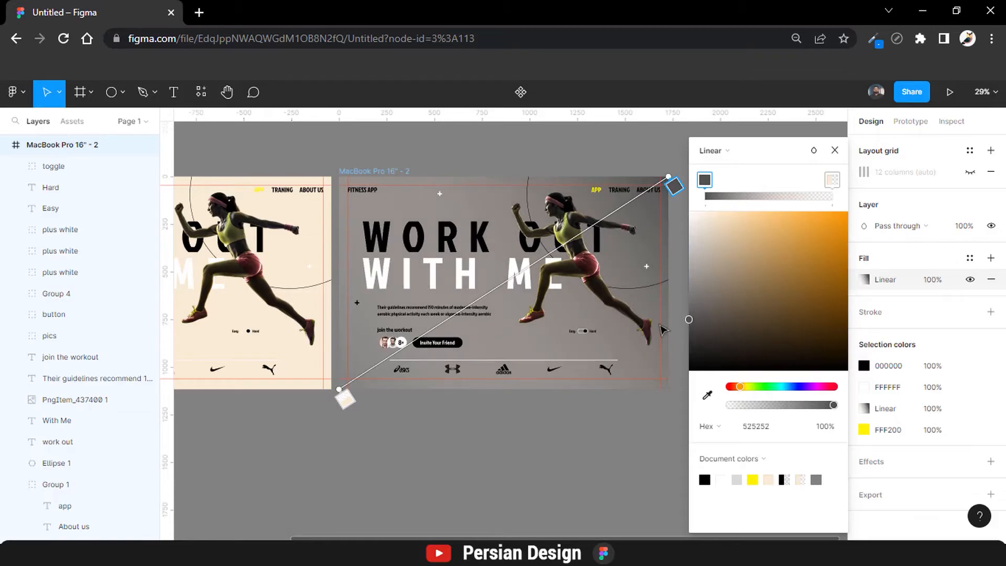
pyautogui.click(712, 150)
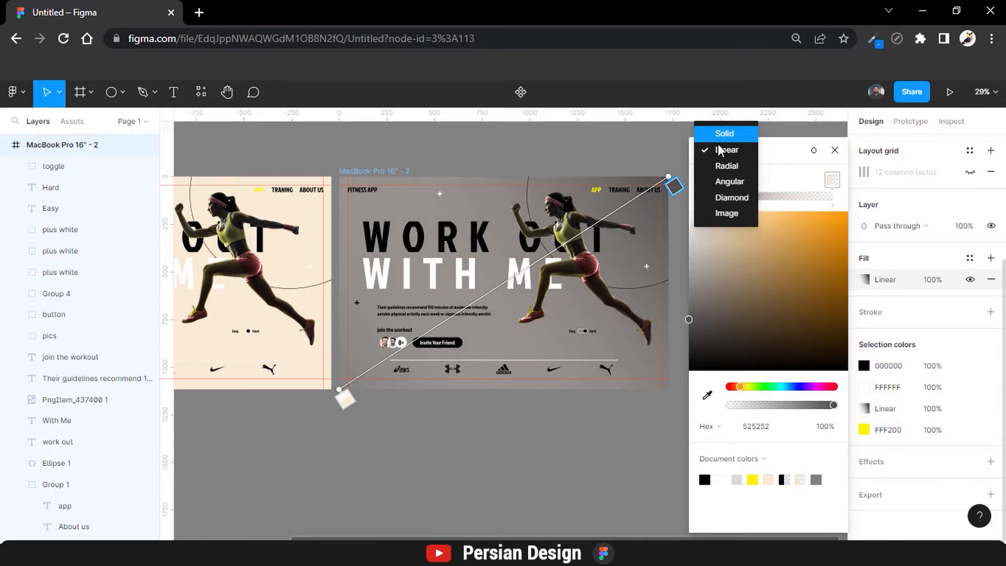
pyautogui.click(720, 147)
pyautogui.click(832, 180)
pyautogui.click(834, 151)
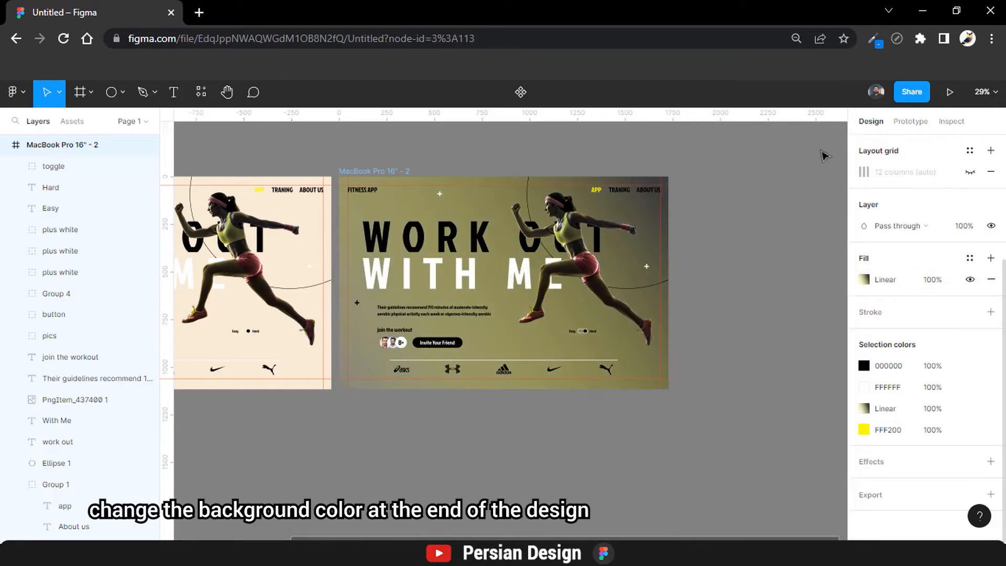
# Recolor the FITNESS APP text in the duplicated frame with yellow FFF200, taken from the APP navigation item.
pyautogui.scroll(5, 602, 207)
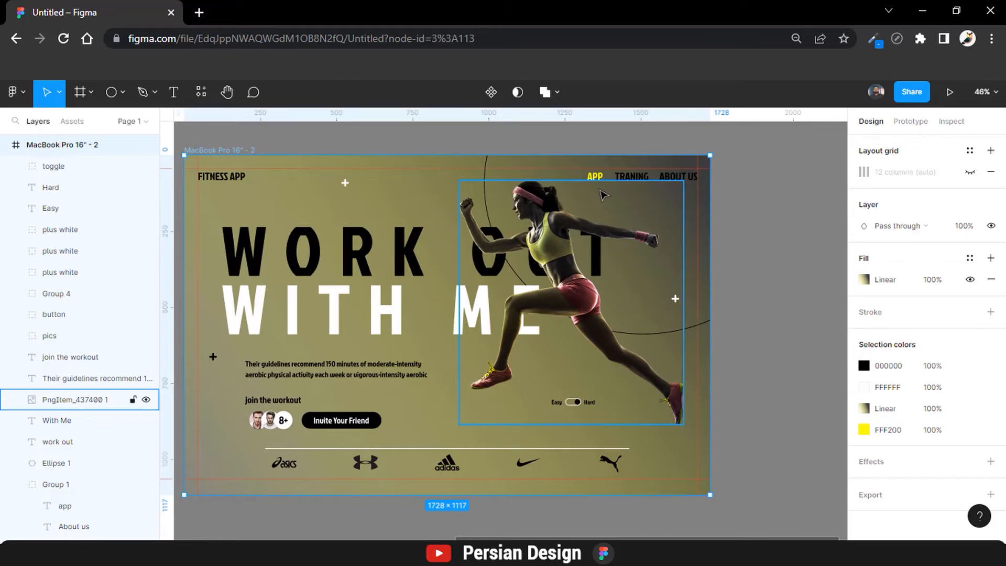
pyautogui.doubleClick(236, 181)
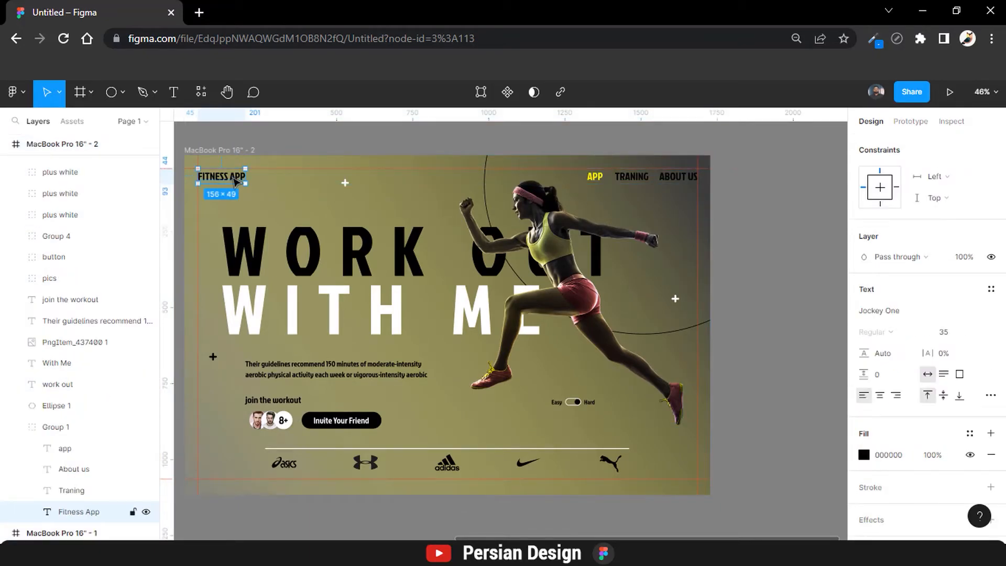
pyautogui.press('Return')
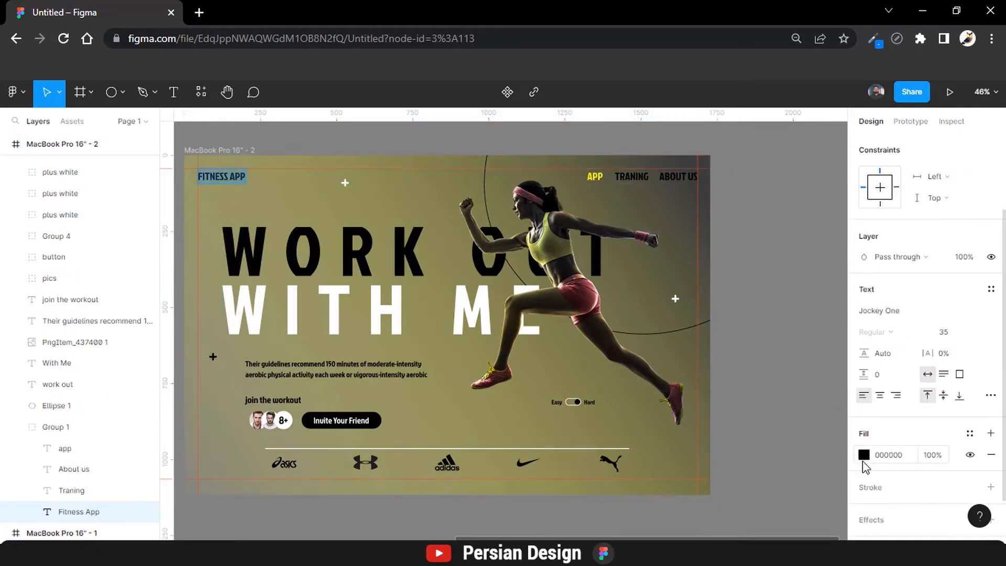
pyautogui.click(595, 178)
pyautogui.click(894, 455)
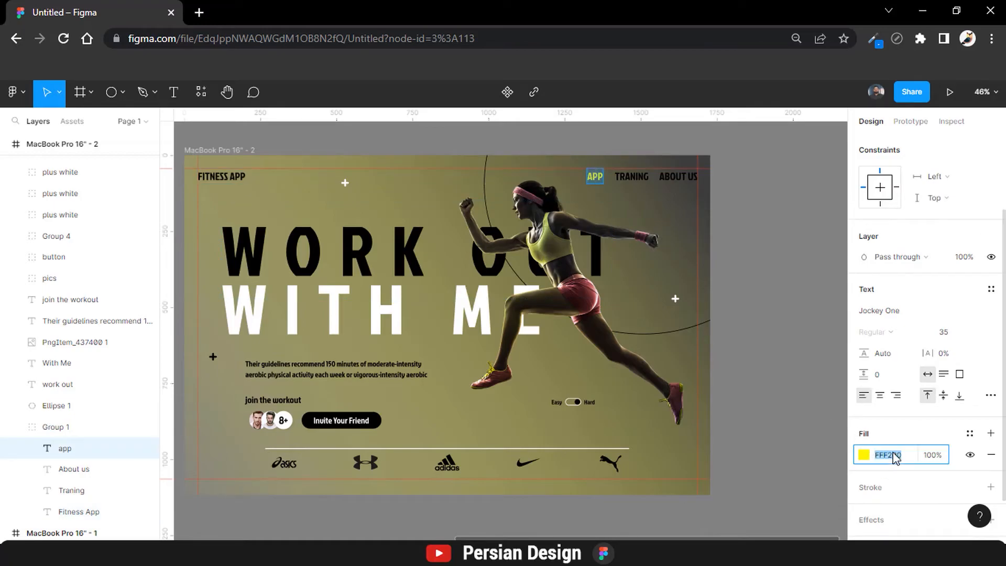
pyautogui.doubleClick(228, 176)
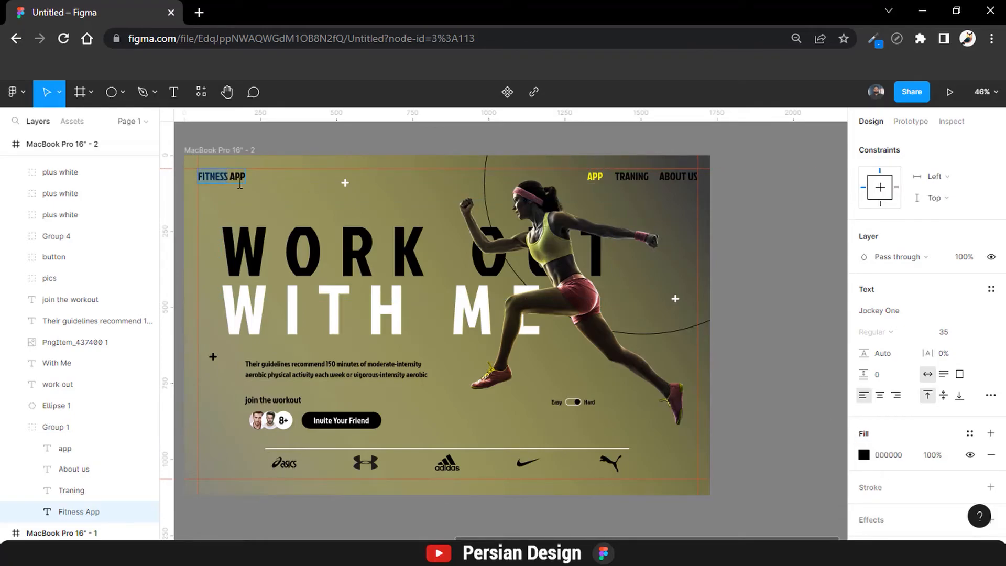
pyautogui.click(886, 455)
pyautogui.write('FFF200')
pyautogui.press('Return')
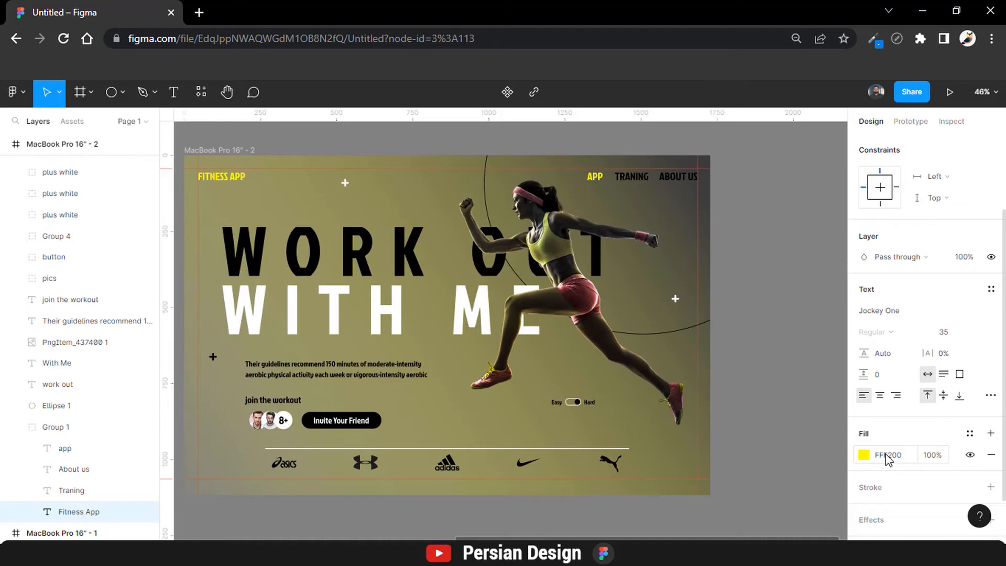
# Recolor the TRANING and ABOUT US navigation texts white, FFFFFF.
pyautogui.doubleClick(632, 176)
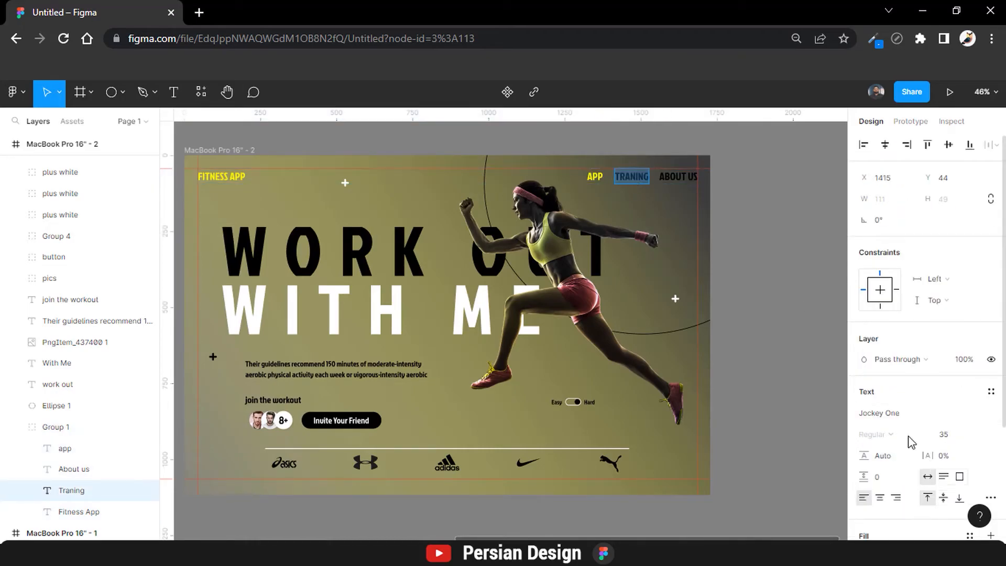
pyautogui.scroll(-2, 901, 419)
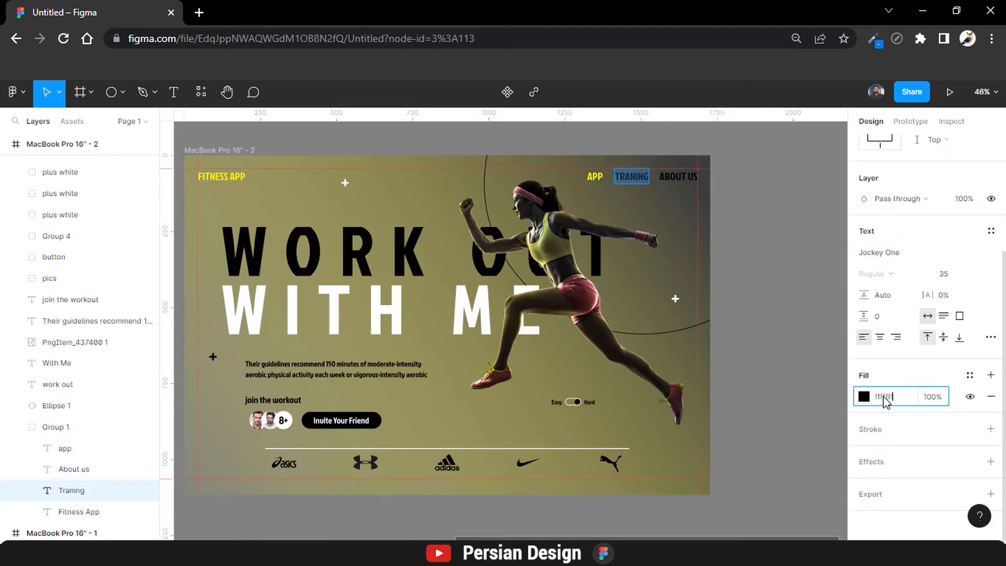
pyautogui.press('Return')
pyautogui.doubleClick(679, 177)
pyautogui.click(879, 401)
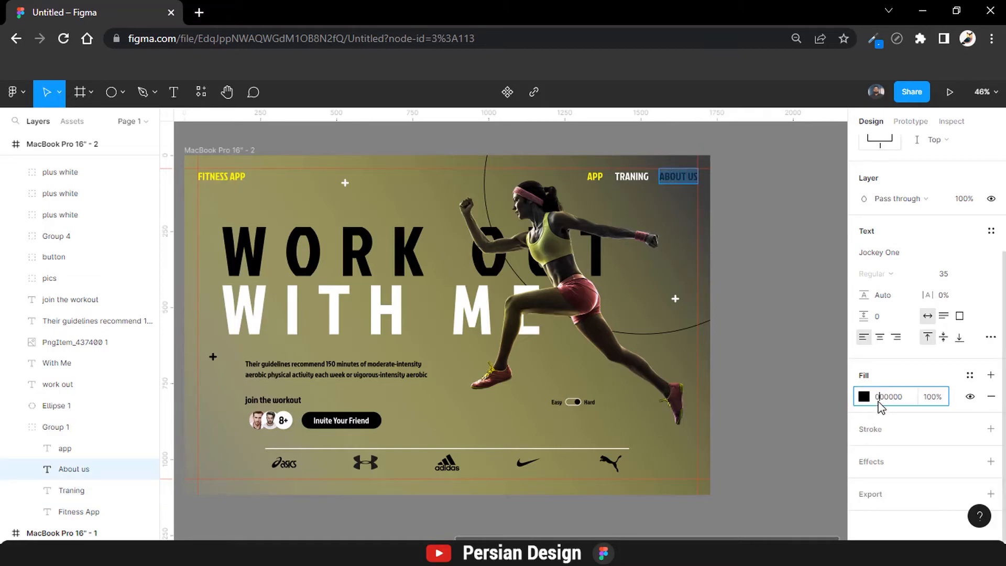
pyautogui.press('Return')
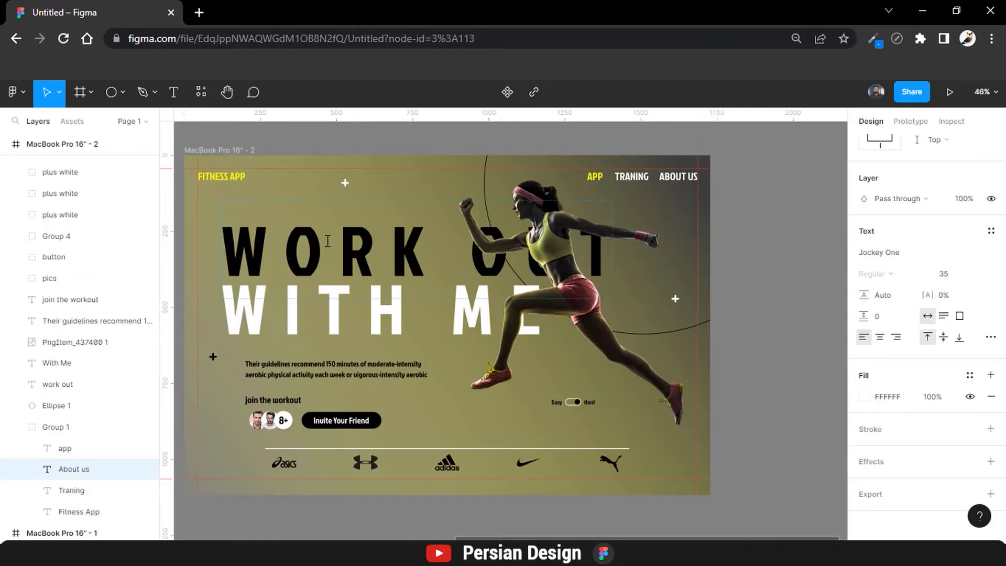
# Fill the WORK OUT headline with yellow FFF200 and deselect it.
pyautogui.doubleClick(543, 254)
pyautogui.press('Return')
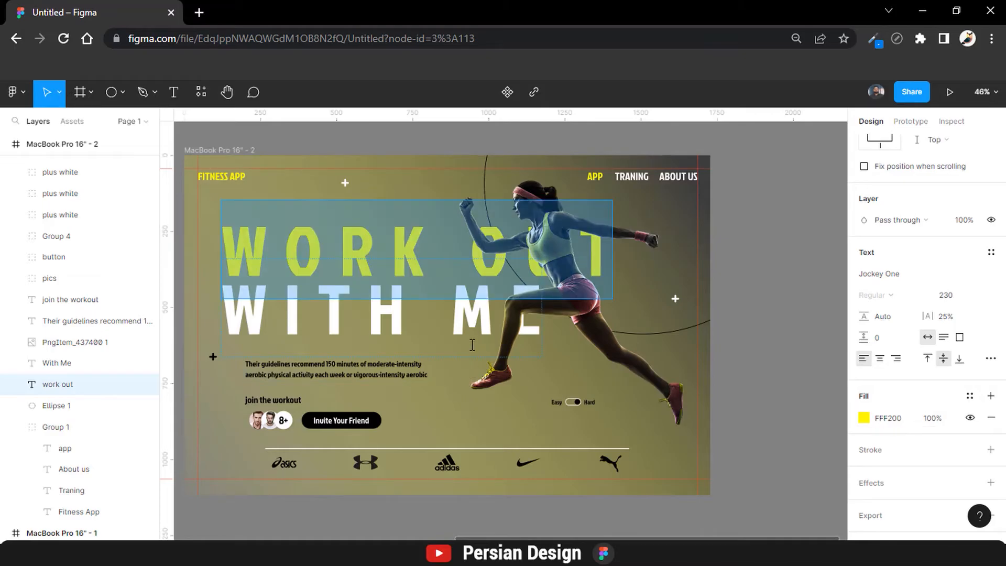
pyautogui.press('Escape')
pyautogui.press('Escape')
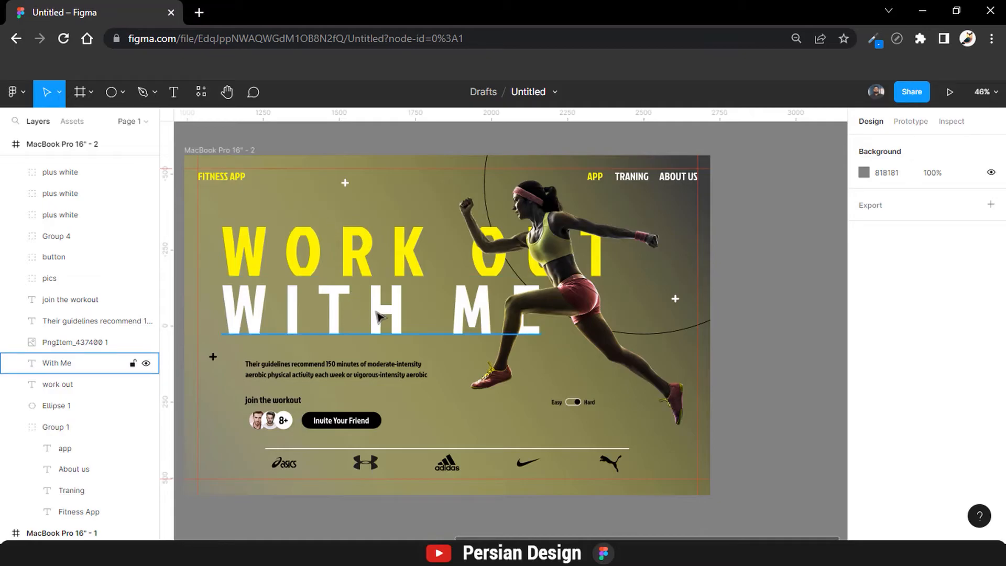
# Fill the guidelines paragraph under the headline with white, FFFFFF.
pyautogui.click(373, 373)
pyautogui.scroll(-3, 890, 367)
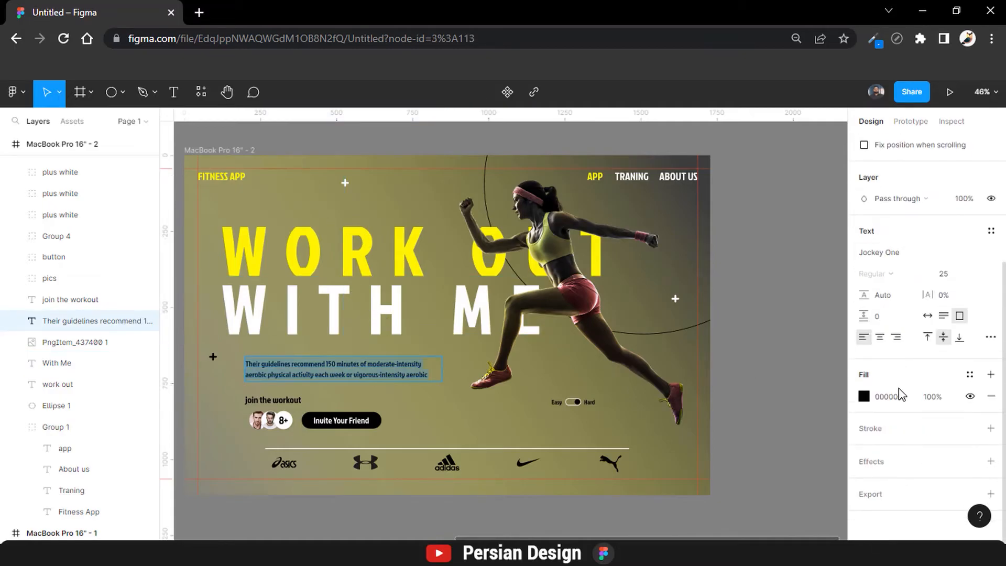
pyautogui.click(899, 394)
pyautogui.write('ffffff')
pyautogui.press('Return')
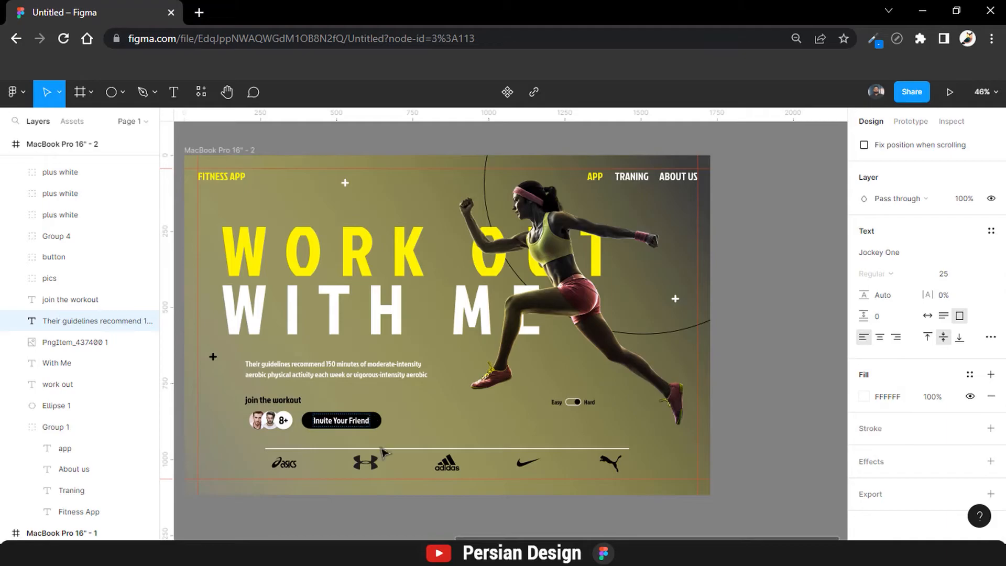
pyautogui.press('Return')
pyautogui.keyDown('ctrl'); pyautogui.scroll(3, 301, 417); pyautogui.keyUp('ctrl')
pyautogui.keyDown('ctrl'); pyautogui.scroll(3, 300, 418); pyautogui.keyUp('ctrl')
pyautogui.scroll(-3, 325, 388)
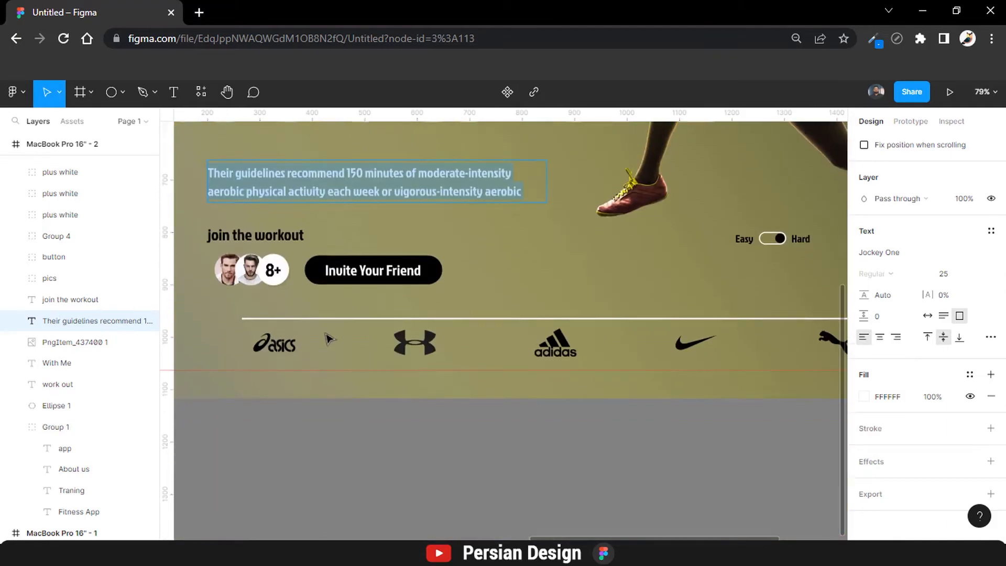
pyautogui.doubleClick(390, 260)
pyautogui.click(864, 397)
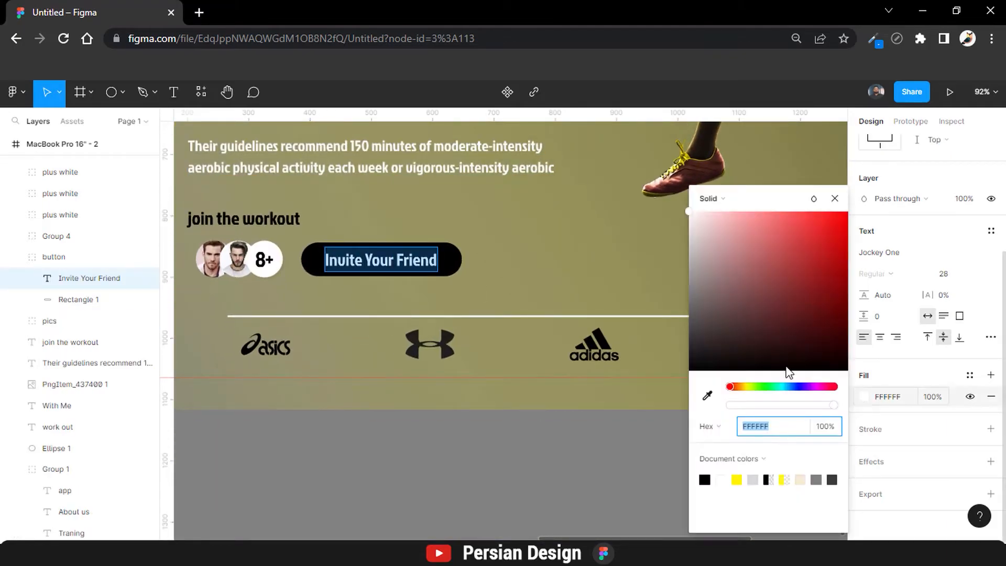
pyautogui.moveTo(701, 278); pyautogui.dragTo(629, 454)
pyautogui.click(477, 258)
pyautogui.doubleClick(451, 258)
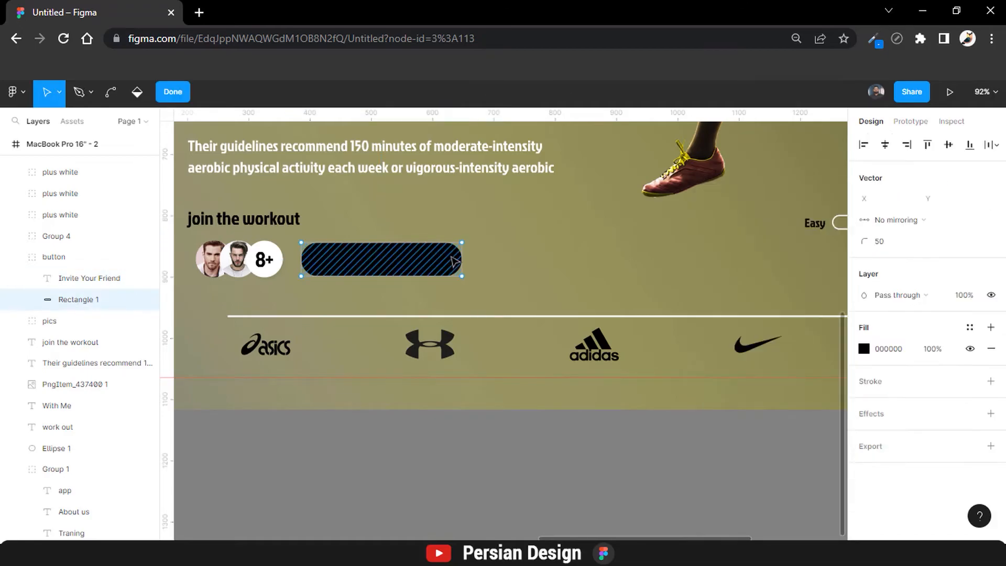
pyautogui.click(553, 490)
# Fill the Invite Your Friend button's background with white, FFFFFF.
pyautogui.click(105, 256)
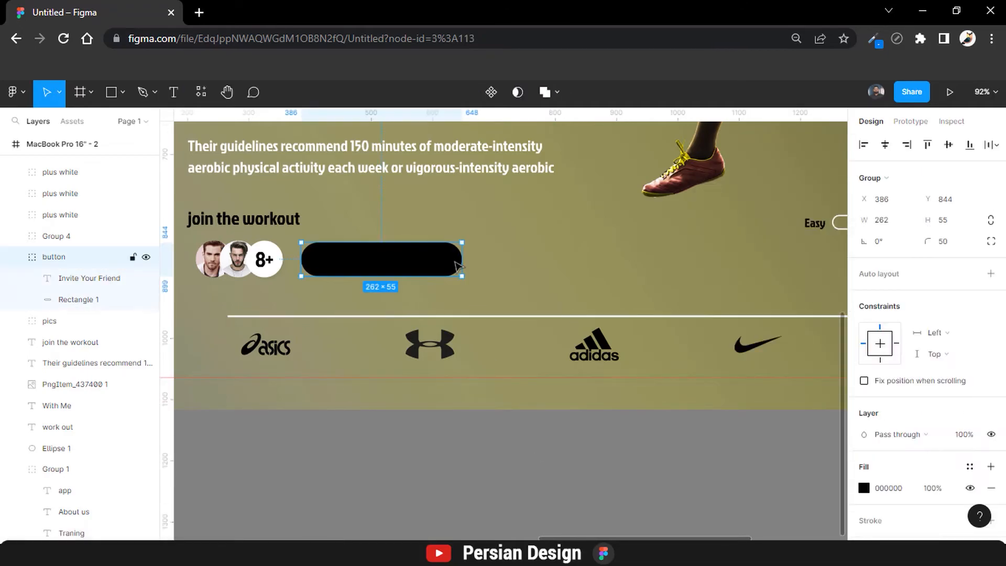
pyautogui.click(889, 488)
pyautogui.write('ffffff')
pyautogui.press('Return')
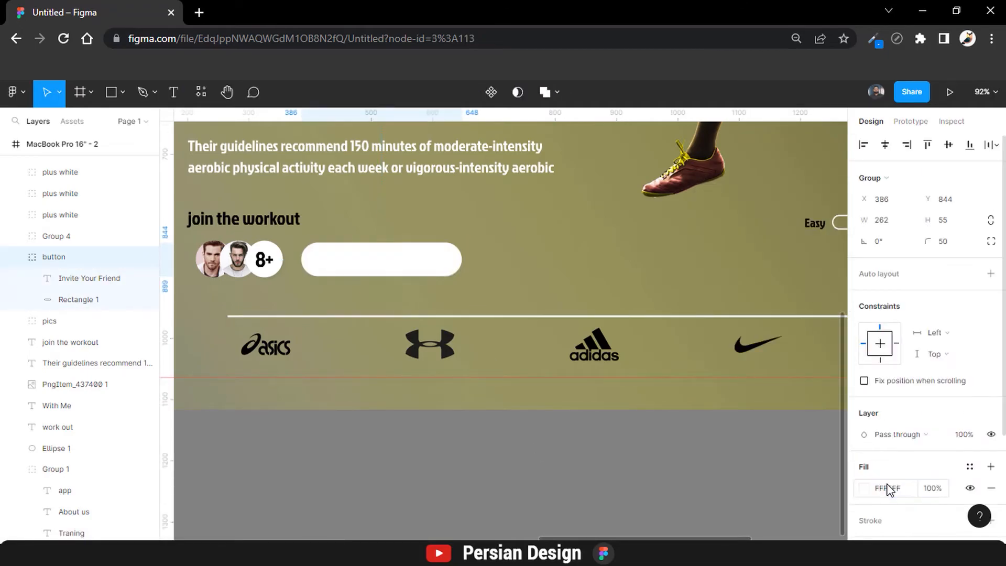
# Recolor the Invite Your Friend button text black, 000000.
pyautogui.doubleClick(385, 264)
pyautogui.press('Return')
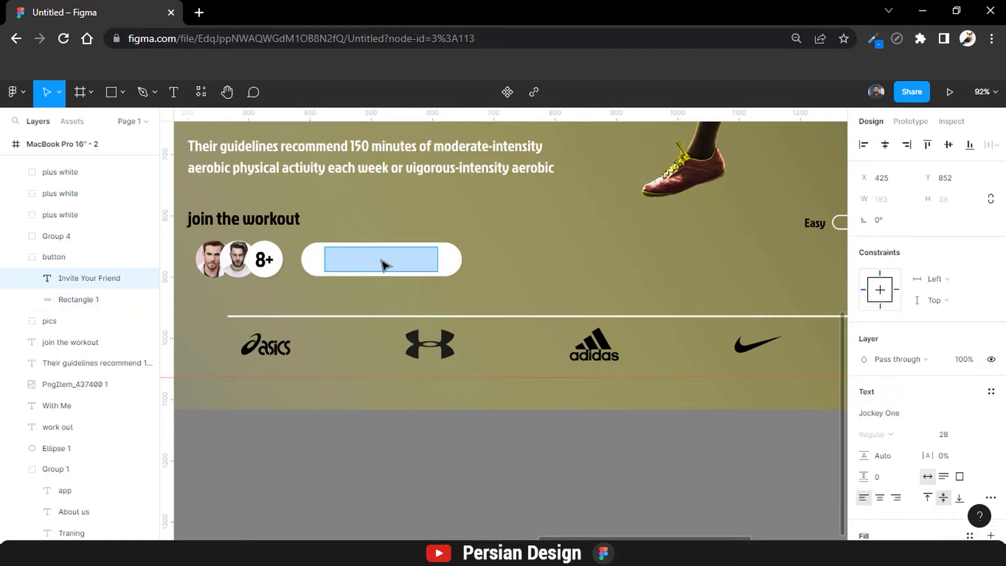
pyautogui.scroll(-3, 963, 355)
pyautogui.click(896, 397)
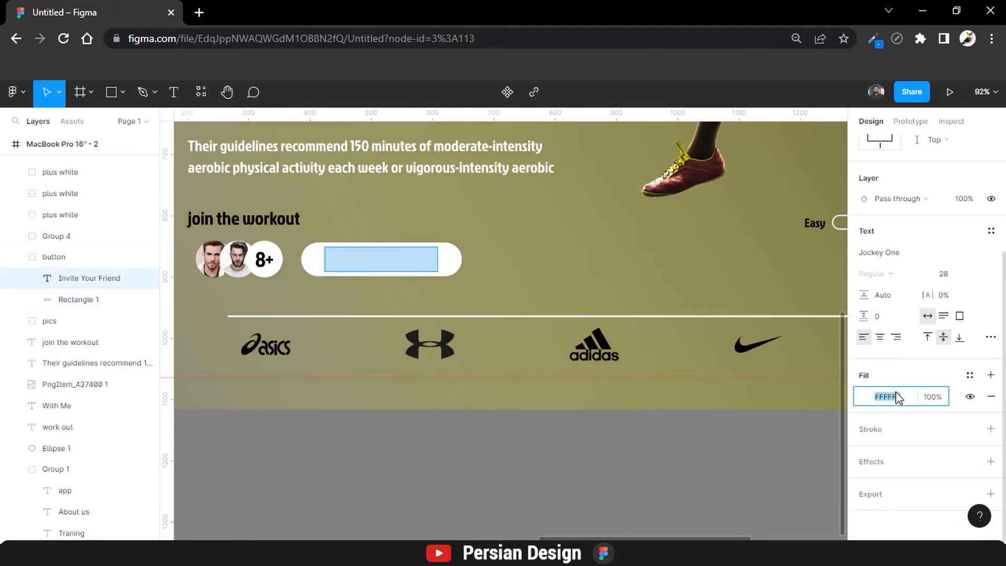
pyautogui.write('000000')
pyautogui.press('Return')
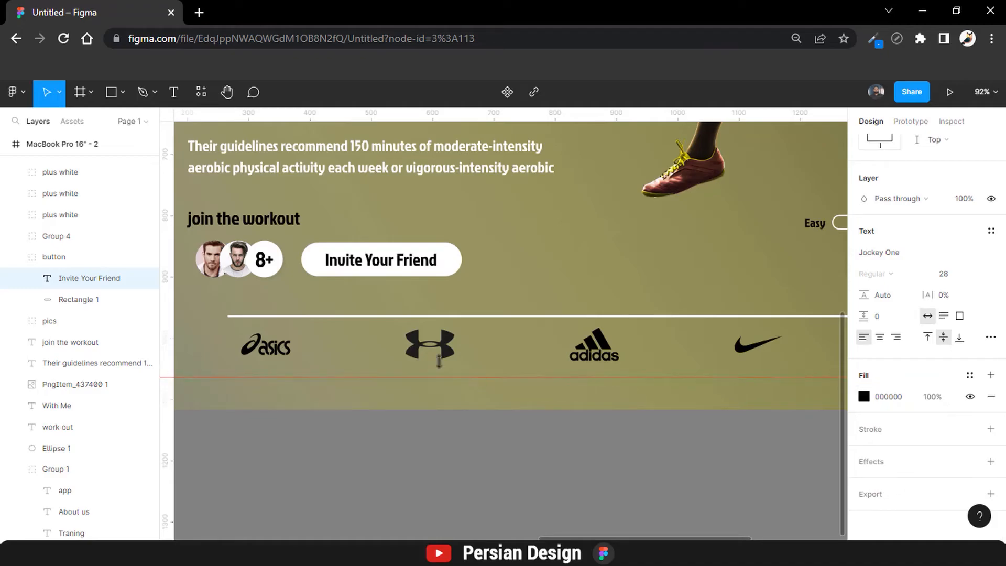
# Recolor the Easy and Hard labels and the toggle knob yellow FFF200, and the toggle outline black 000000.
pyautogui.hscroll(5, 529, 294)
pyautogui.moveTo(699, 288); pyautogui.dragTo(609, 221)
pyautogui.scroll(-6, 954, 394)
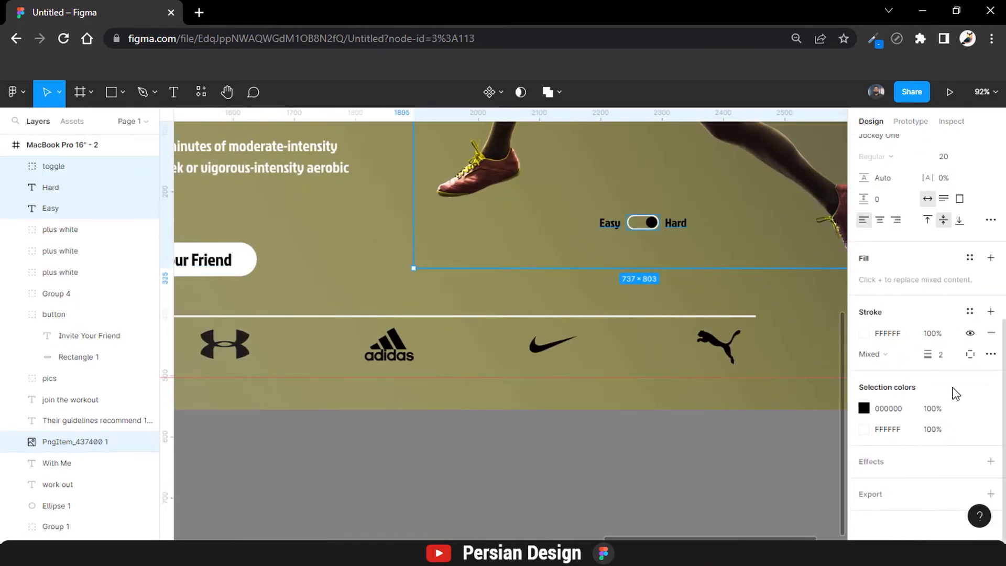
pyautogui.click(886, 410)
pyautogui.write('FFF200')
pyautogui.press('Return')
pyautogui.click(890, 430)
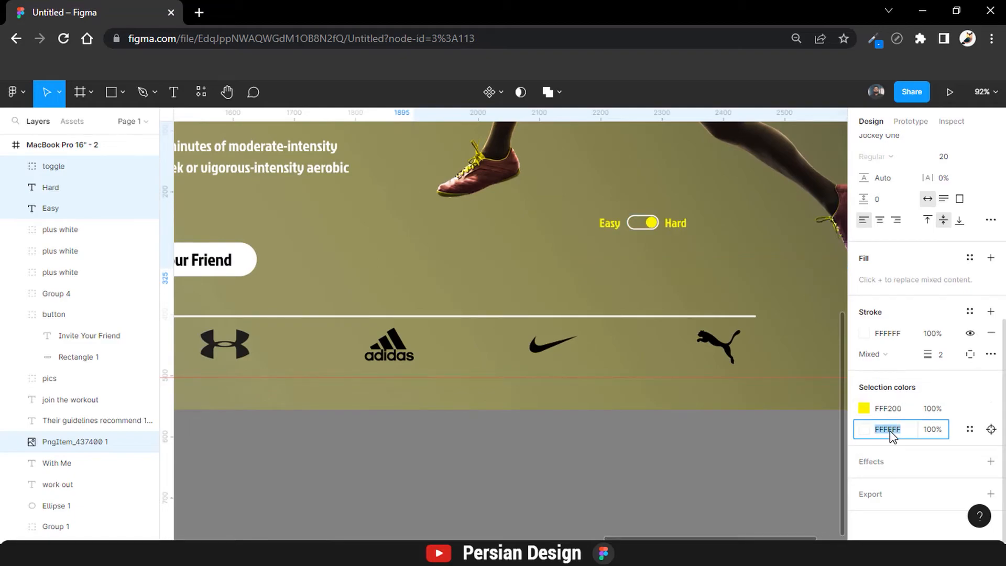
pyautogui.write('000000')
pyautogui.press('Return')
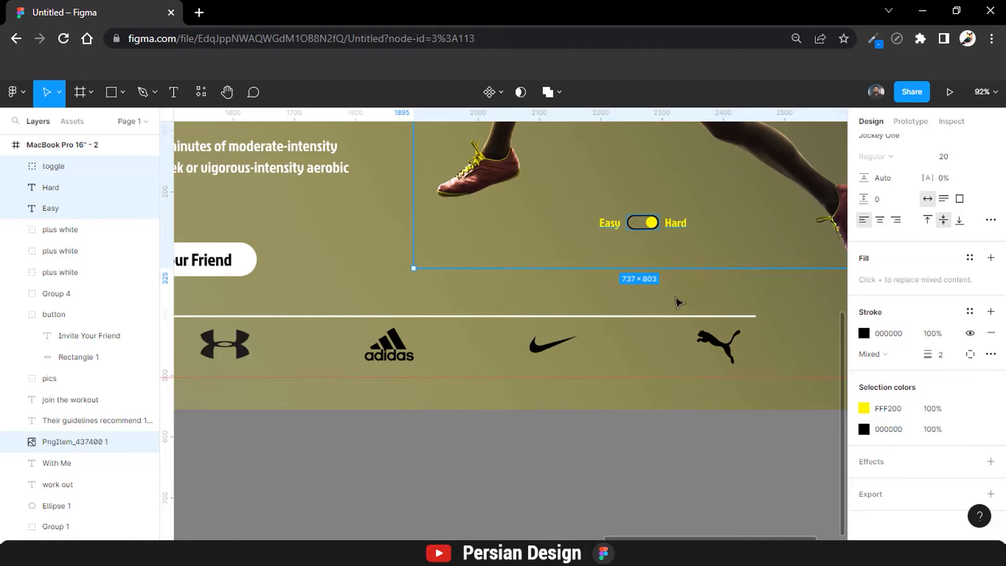
pyautogui.click(713, 457)
# Make the toggle track's fill visible and color it dark gray 575757.
pyautogui.click(640, 232)
pyautogui.doubleClick(643, 229)
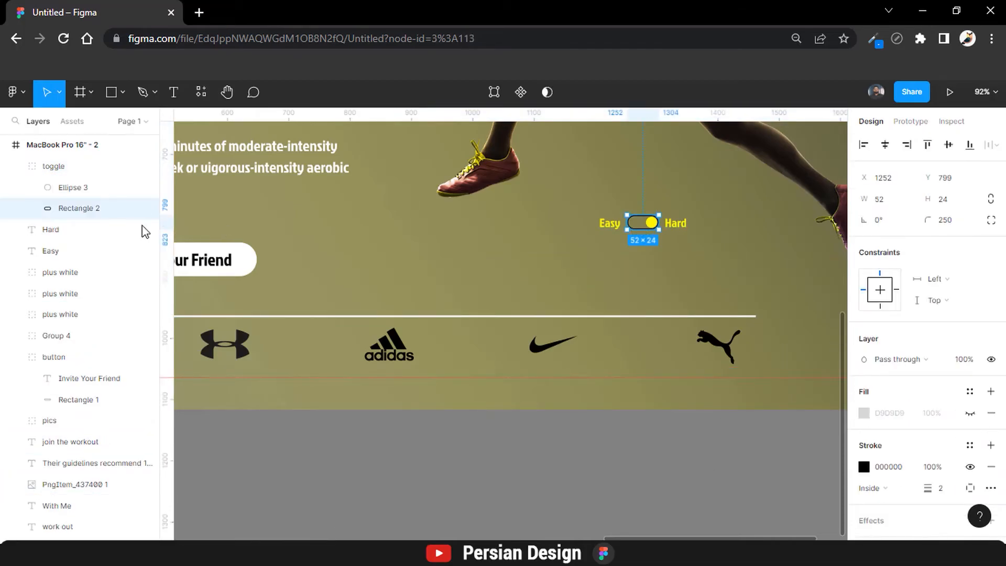
pyautogui.click(970, 414)
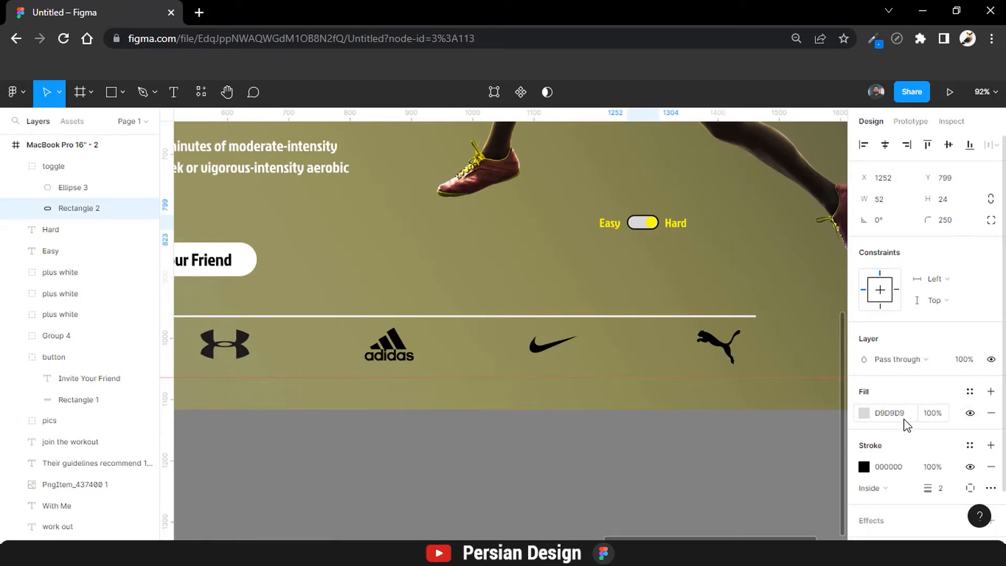
pyautogui.click(864, 413)
pyautogui.write('EDEDED')
pyautogui.press('Return')
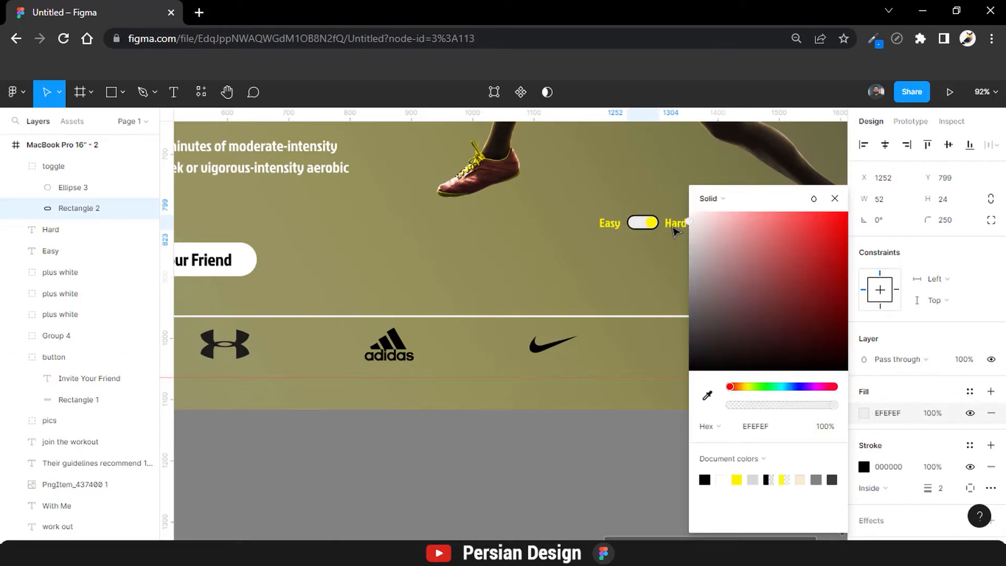
pyautogui.moveTo(675, 231); pyautogui.dragTo(676, 329)
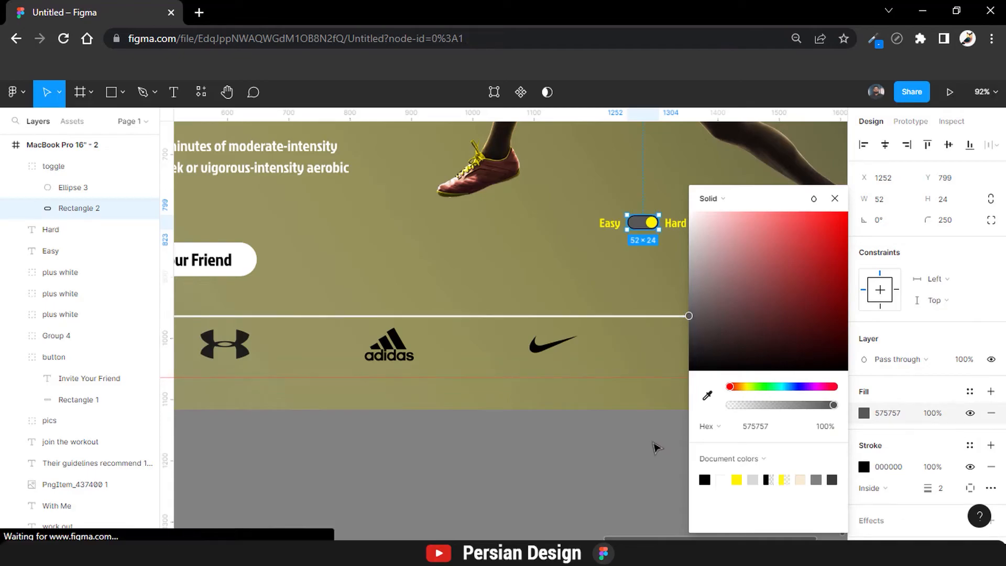
pyautogui.click(657, 448)
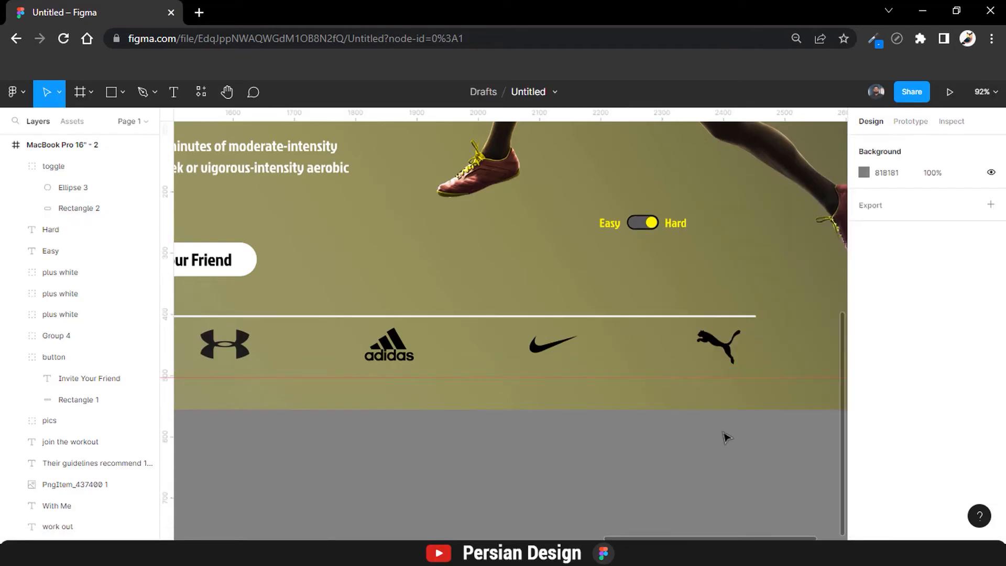
# Import the five white brand logo images (ASICS, Under Armour, adidas, Nike, Puma) onto the canvas near the second frame.
pyautogui.hotkey('shift', '1')
pyautogui.scroll(-3, 661, 331)
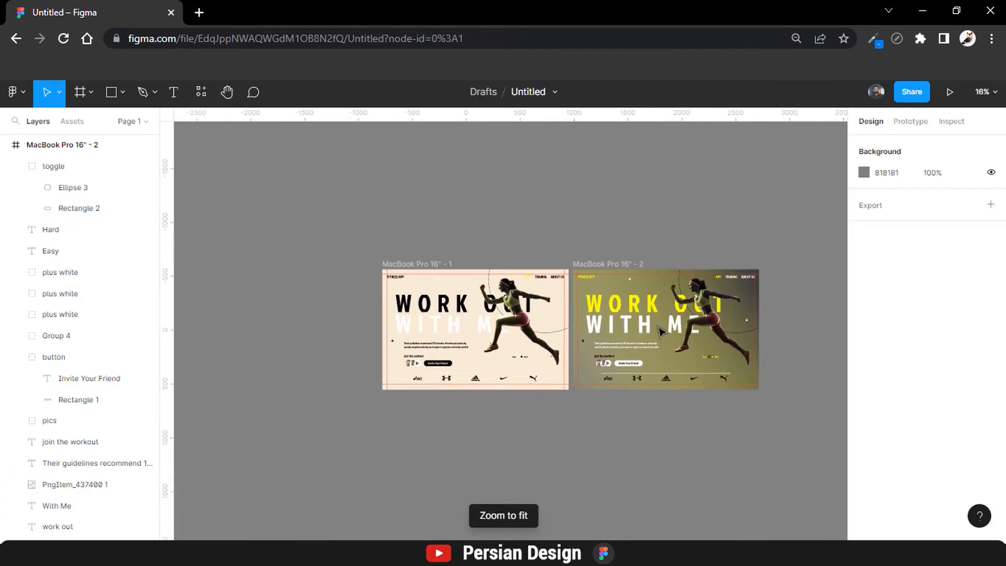
pyautogui.scroll(3, 661, 331)
pyautogui.hscroll(5, 661, 331)
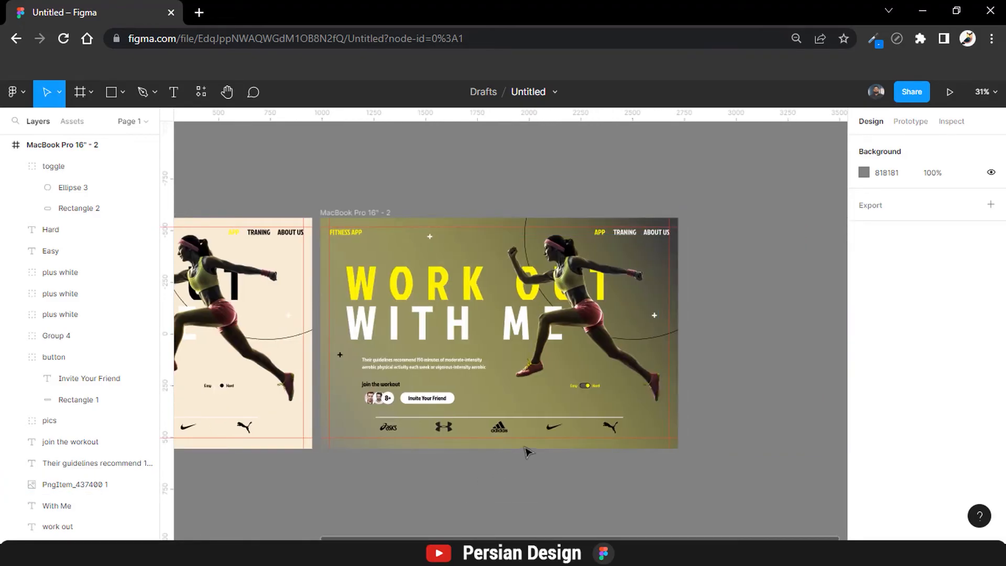
pyautogui.scroll(5, 526, 451)
pyautogui.scroll(-2, 524, 450)
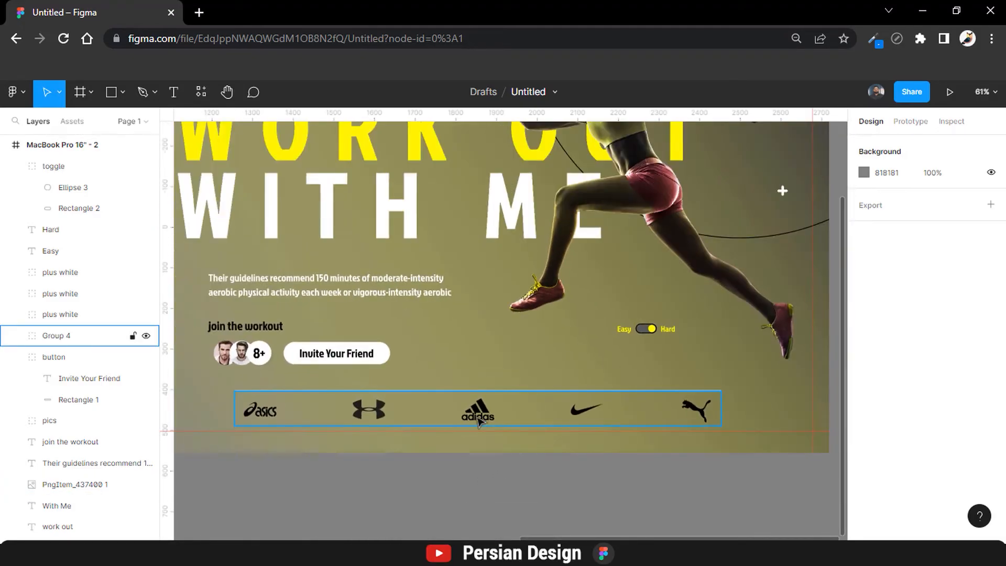
pyautogui.hotkey('shift', '1')
pyautogui.click(448, 374)
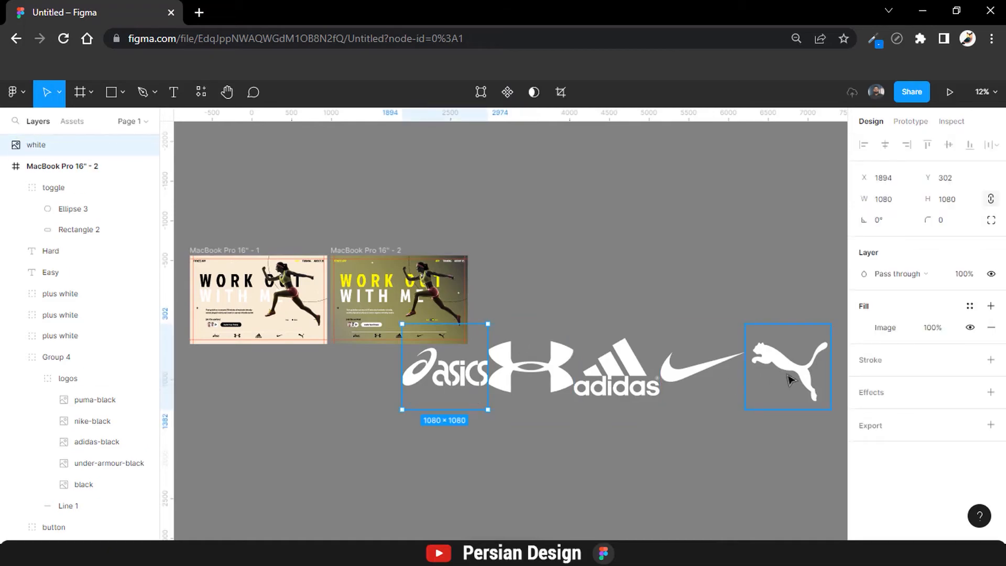
# Select all five white logos and resize each to 80 by 80.
pyautogui.scroll(-1, 791, 379)
pyautogui.hscroll(2, 775, 374)
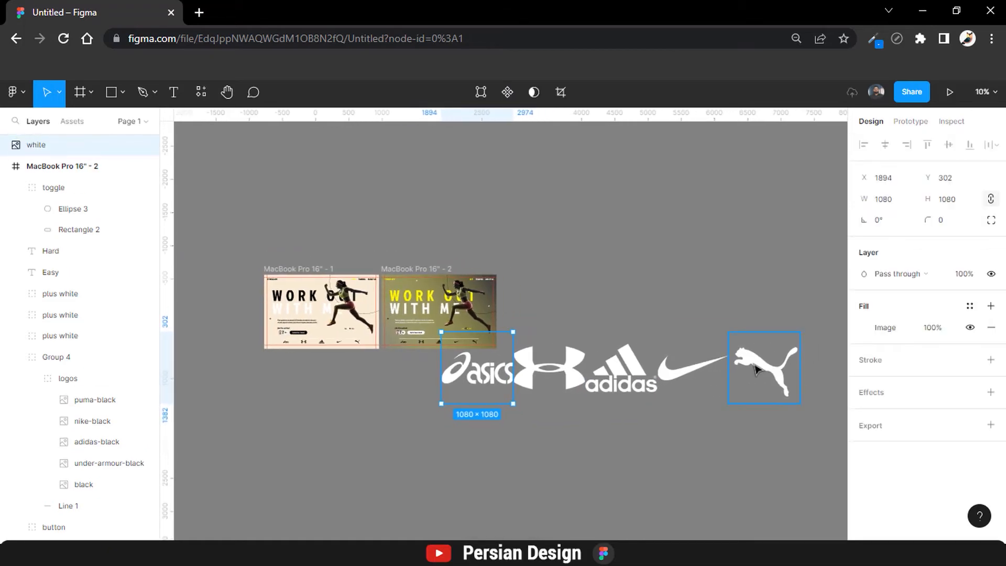
pyautogui.keyDown('shift'); pyautogui.click(756, 370); pyautogui.keyUp('shift')
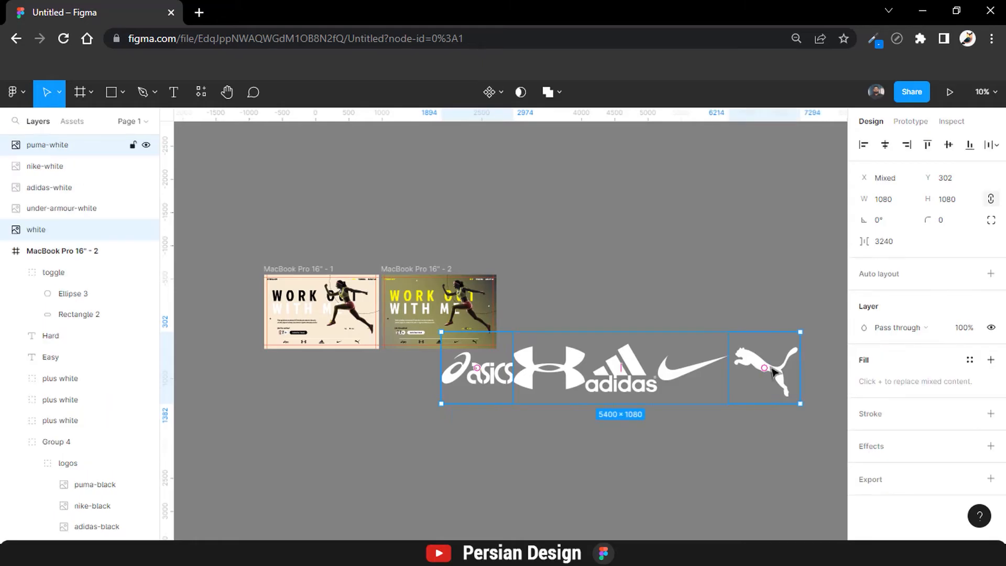
pyautogui.click(65, 167)
pyautogui.click(63, 229)
pyautogui.keyDown('shift'); pyautogui.click(62, 145); pyautogui.keyUp('shift')
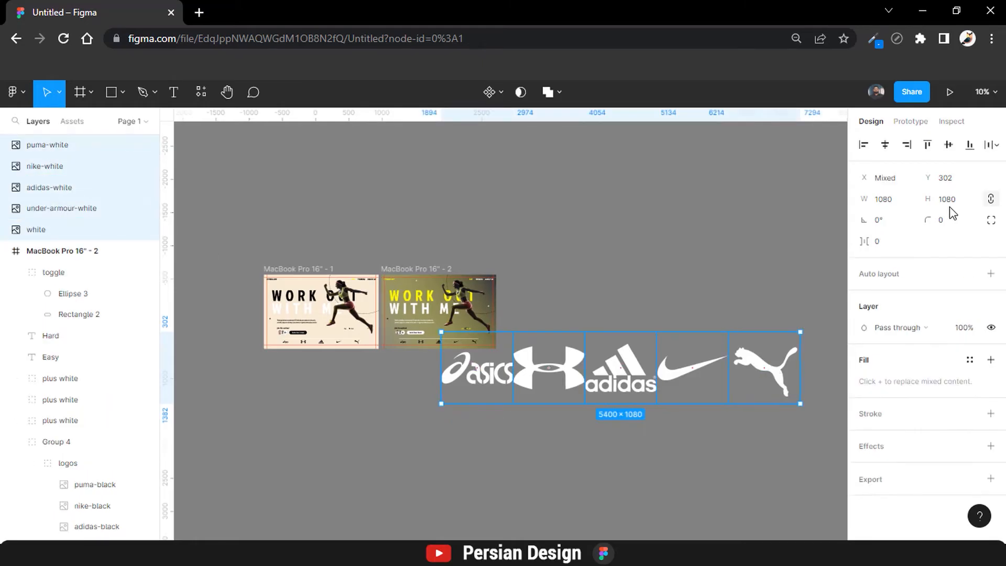
pyautogui.click(964, 206)
pyautogui.press('Return')
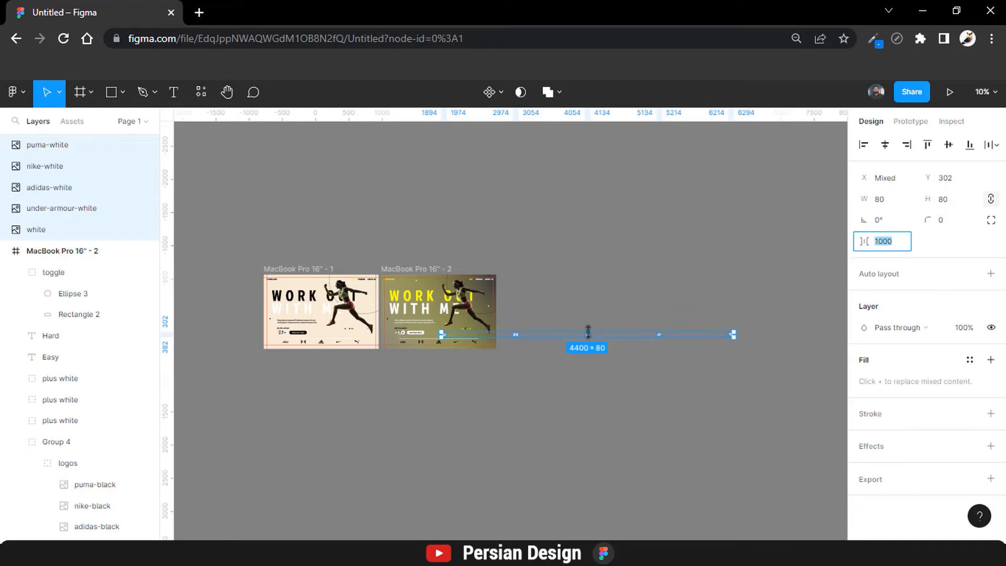
# Set the horizontal spacing between the five white logos to 188.
pyautogui.click(885, 241)
pyautogui.write('18')
pyautogui.press('Return')
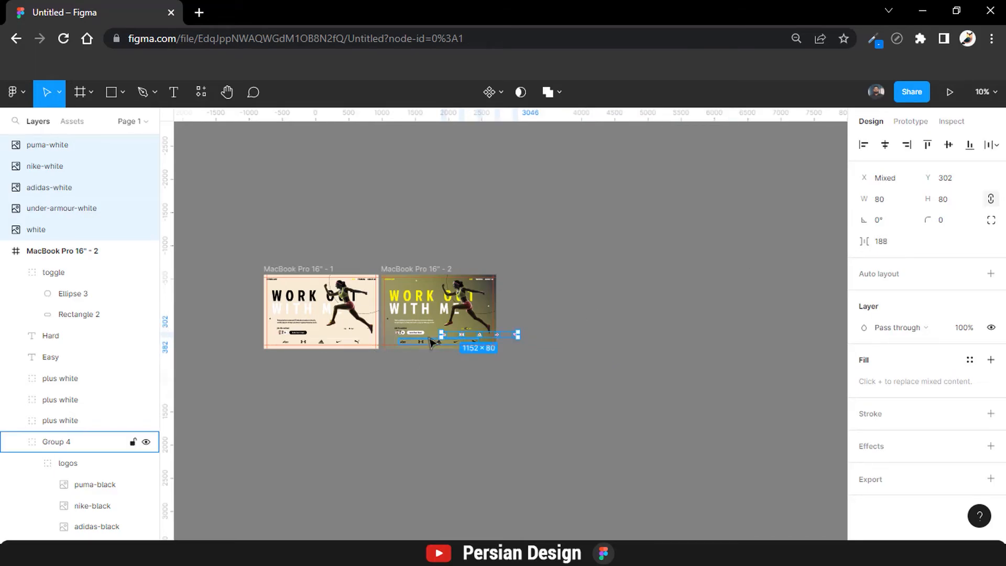
# Move the white logo row exactly over the black logos in the second frame, at Y 409.
pyautogui.hotkey('shift', '1')
pyautogui.scroll(1, 490, 353)
pyautogui.scroll(-3, 493, 356)
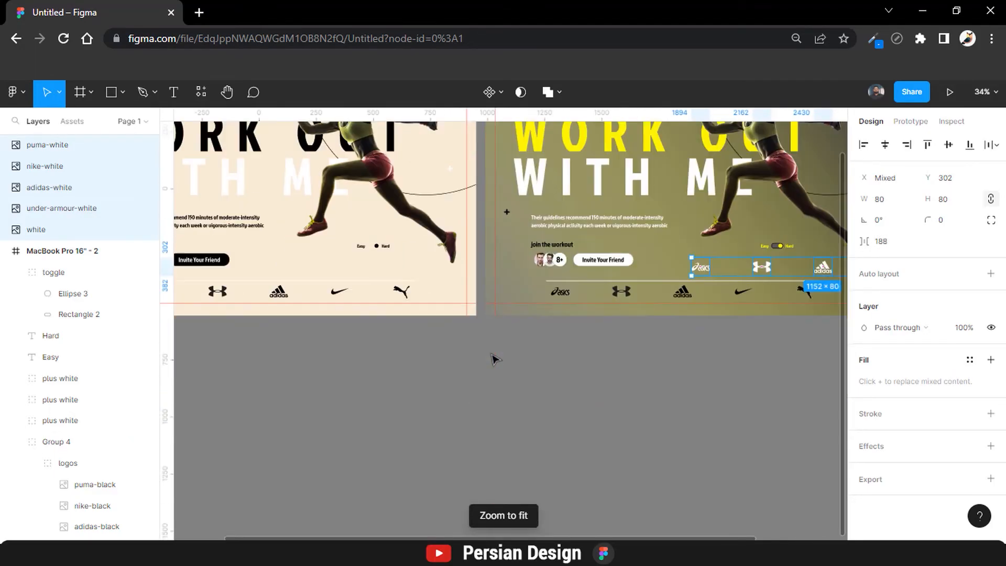
pyautogui.scroll(1, 494, 357)
pyautogui.hscroll(4, 494, 357)
pyautogui.moveTo(604, 325); pyautogui.dragTo(464, 350)
pyautogui.scroll(6, 465, 350)
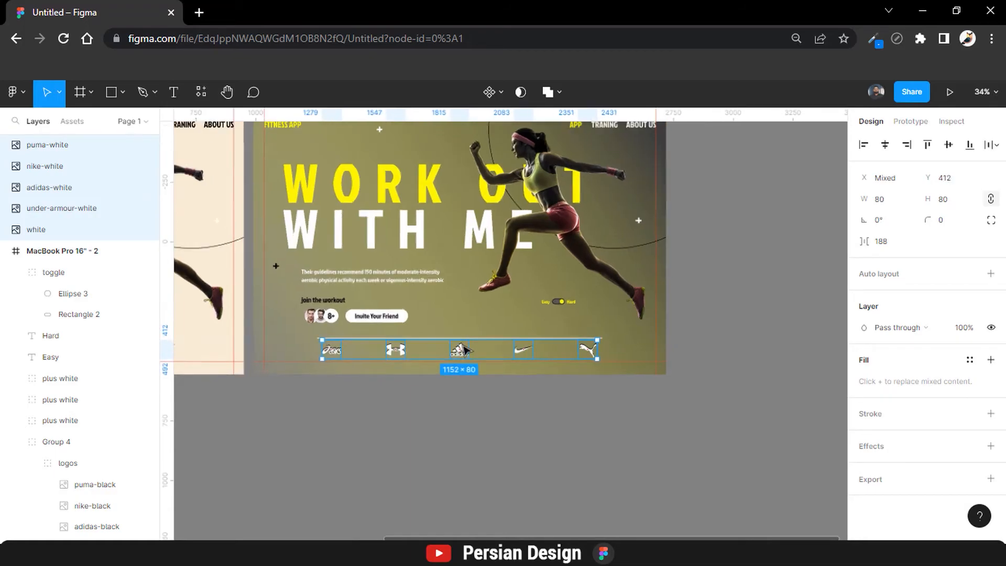
pyautogui.scroll(-1, 464, 349)
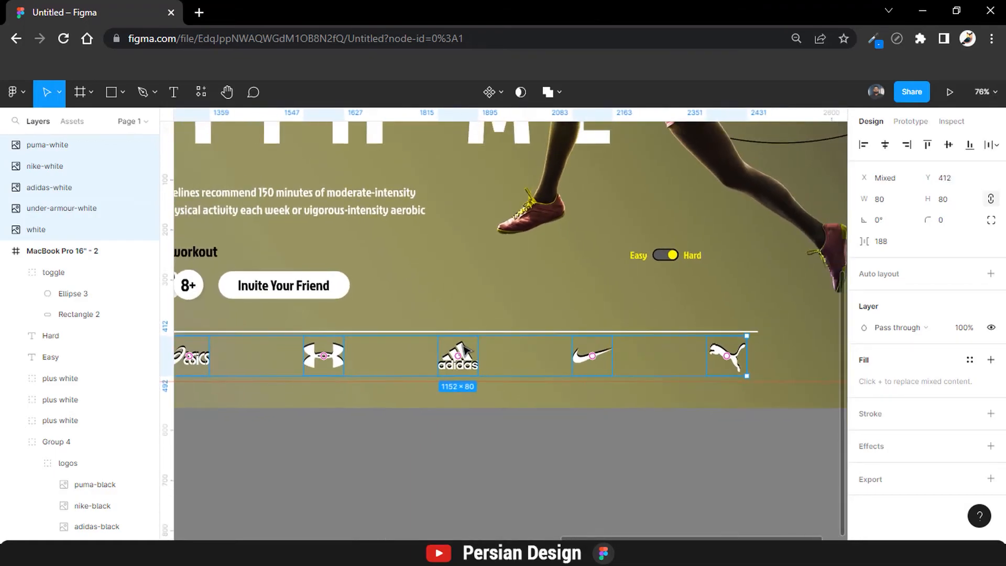
pyautogui.hscroll(-2, 464, 348)
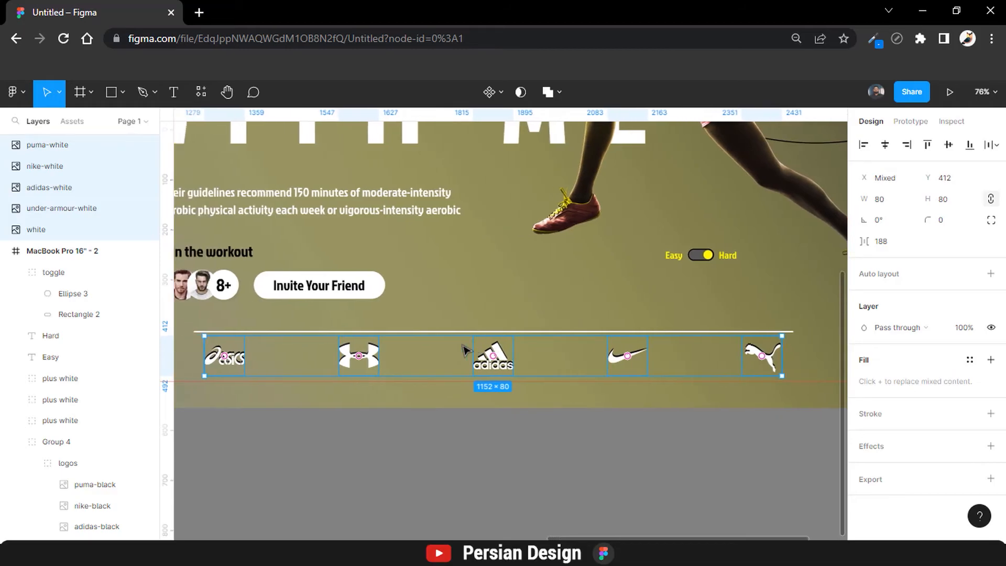
pyautogui.moveTo(464, 348); pyautogui.dragTo(463, 348)
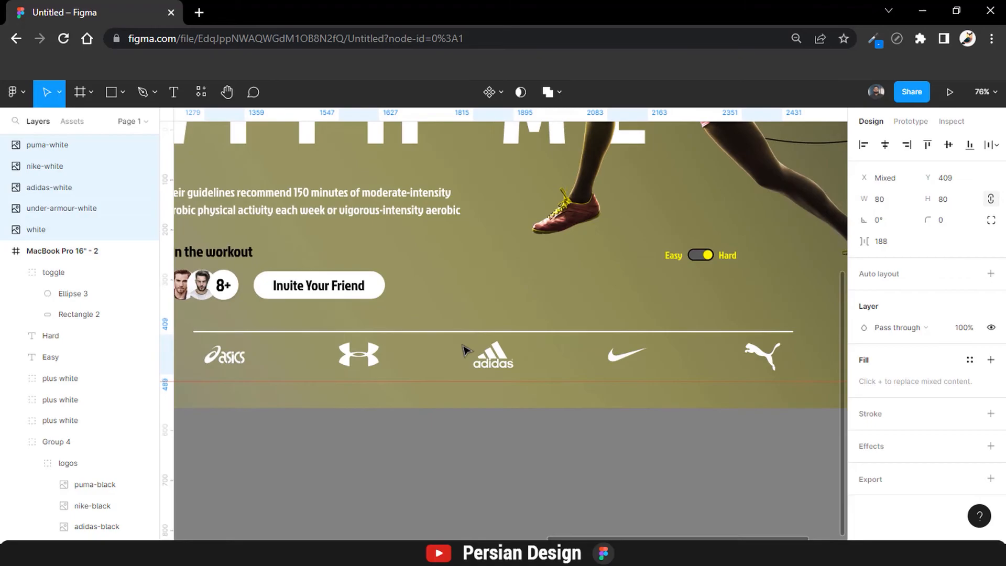
# Group the five white logos and rename the group logos.
pyautogui.hotkey('ctrl', 'g')
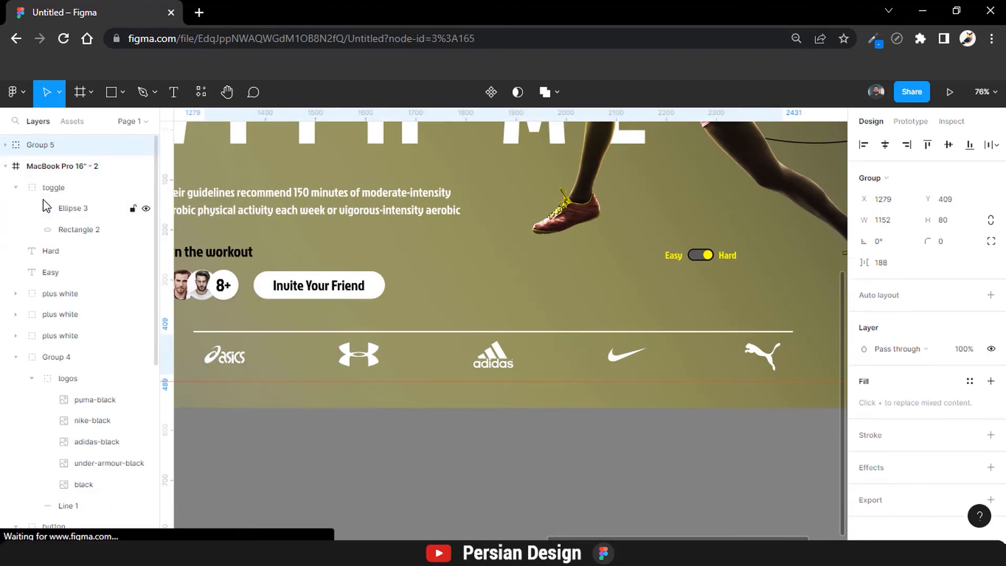
pyautogui.doubleClick(33, 145)
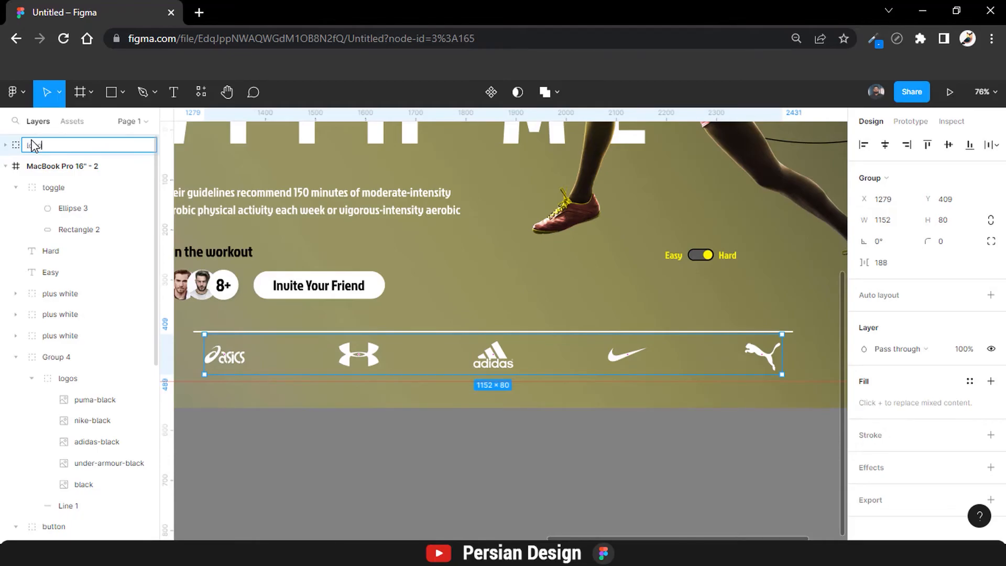
pyautogui.click(45, 360)
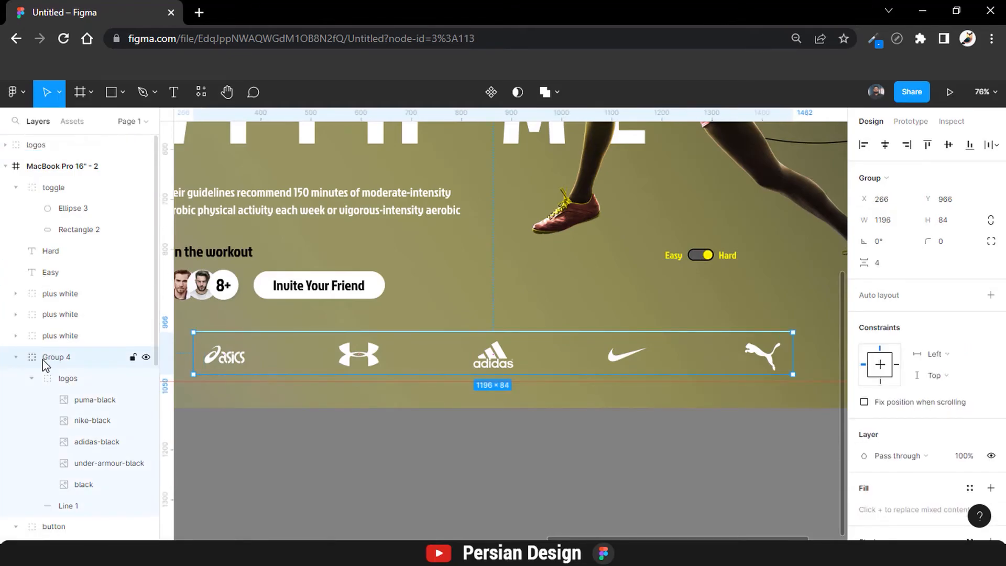
# Delete the old logos group from Group 4 and move the new white logos group into it.
pyautogui.click(66, 379)
pyautogui.click(31, 378)
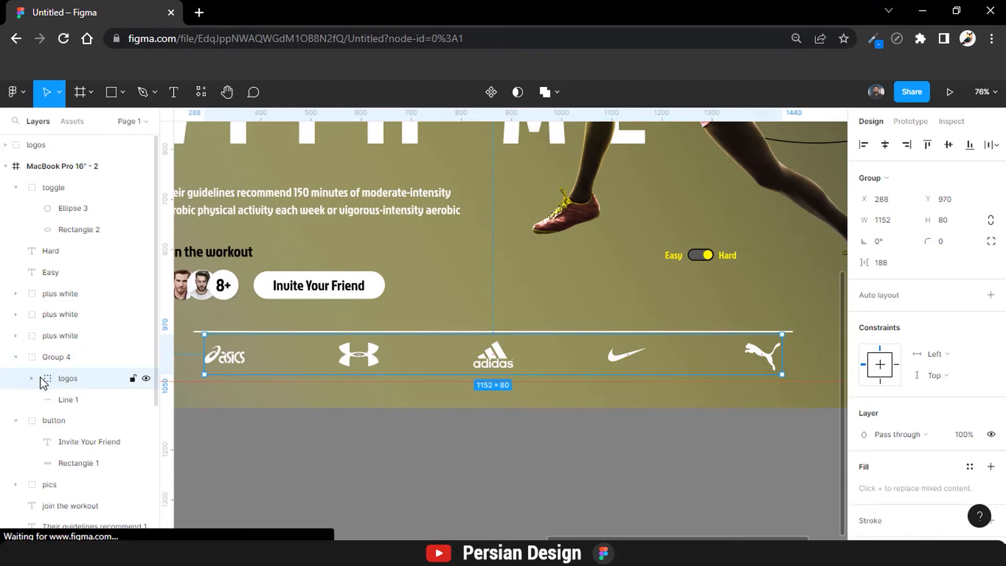
pyautogui.press('Delete')
pyautogui.moveTo(41, 146); pyautogui.dragTo(70, 366)
pyautogui.click(444, 443)
pyautogui.scroll(-5, 485, 415)
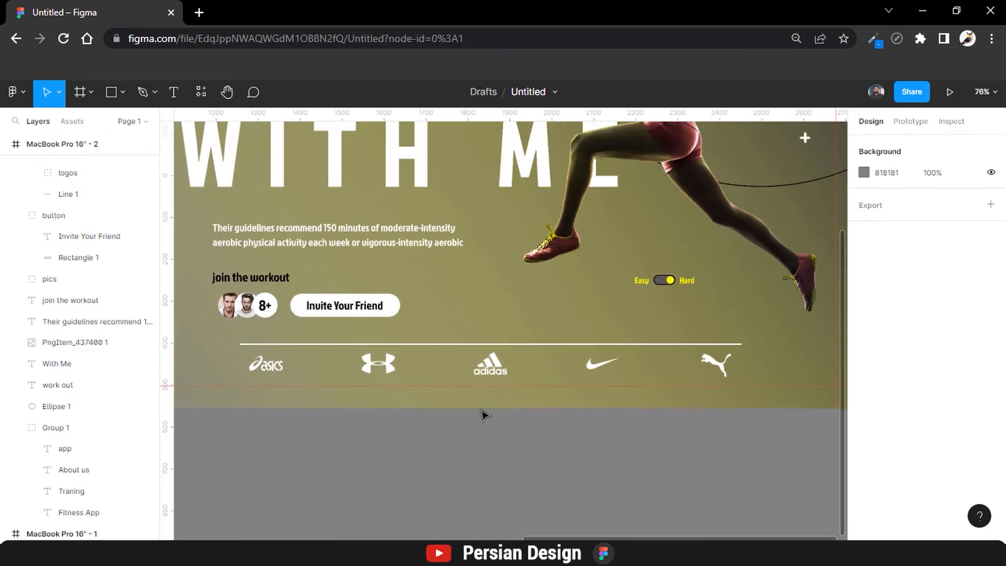
pyautogui.scroll(2, 484, 415)
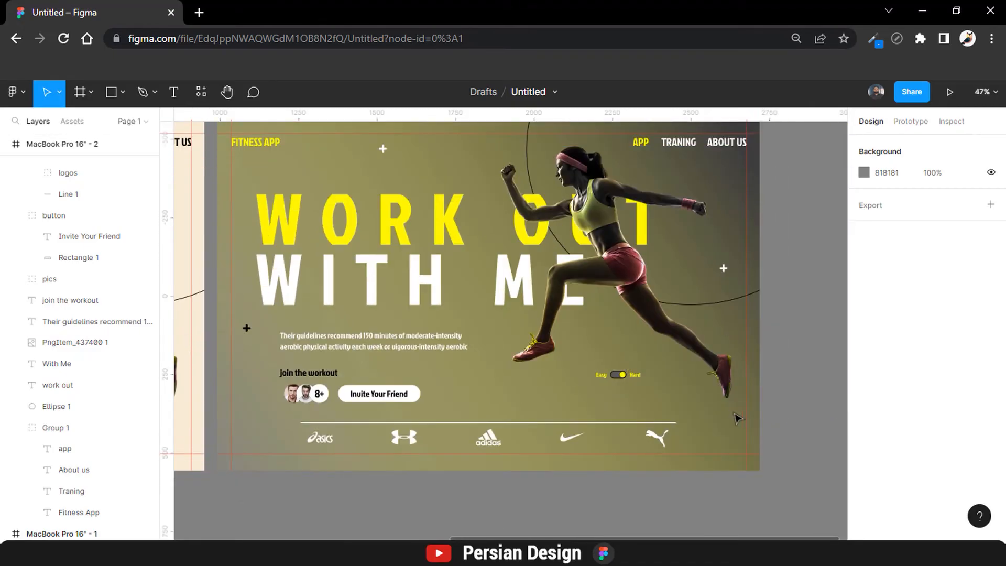
# Change the second frame's fill from the gradient to solid 3B3B3B and collapse its toggle layer group.
pyautogui.scroll(5, 84, 262)
pyautogui.click(62, 144)
pyautogui.scroll(-3, 867, 299)
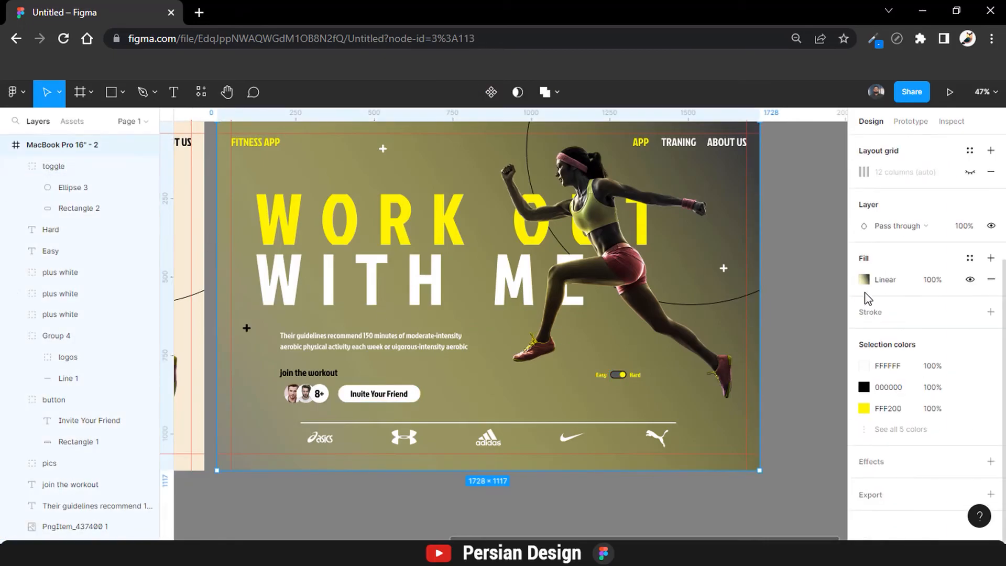
pyautogui.click(864, 279)
pyautogui.click(722, 152)
pyautogui.click(725, 134)
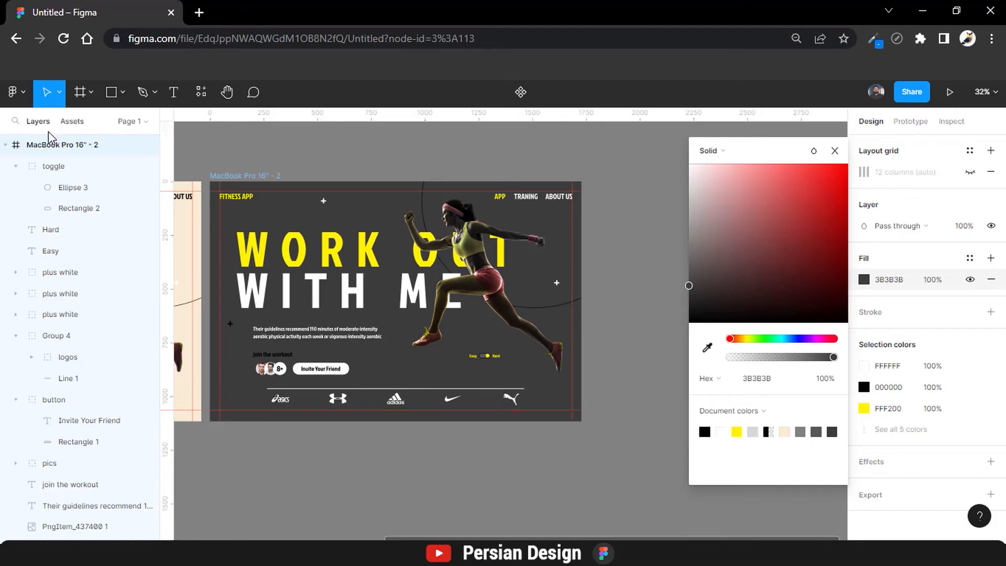
pyautogui.click(6, 145)
pyautogui.click(6, 145)
pyautogui.click(21, 166)
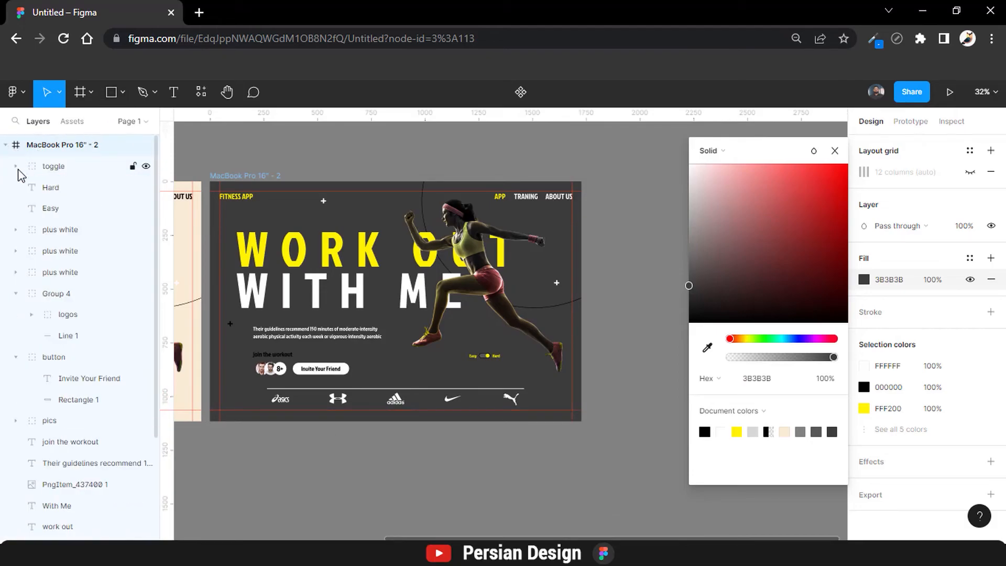
pyautogui.click(835, 153)
pyautogui.click(708, 206)
# Draw an ellipse about 712 by 654 in the middle of the dark frame and fill it with yellow FFF200.
pyautogui.click(122, 92)
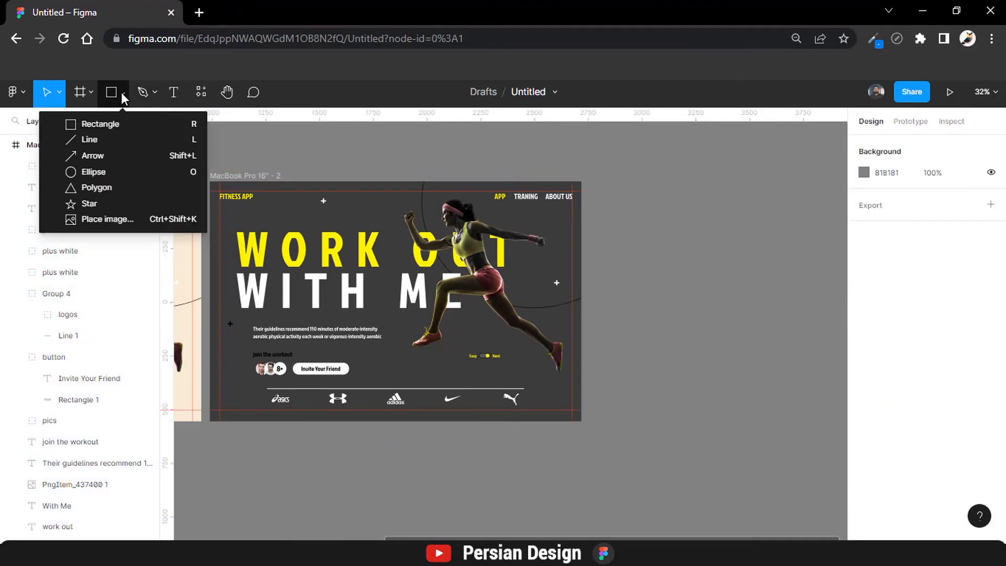
pyautogui.click(100, 169)
pyautogui.moveTo(309, 215); pyautogui.dragTo(461, 356)
pyautogui.scroll(-1, 871, 354)
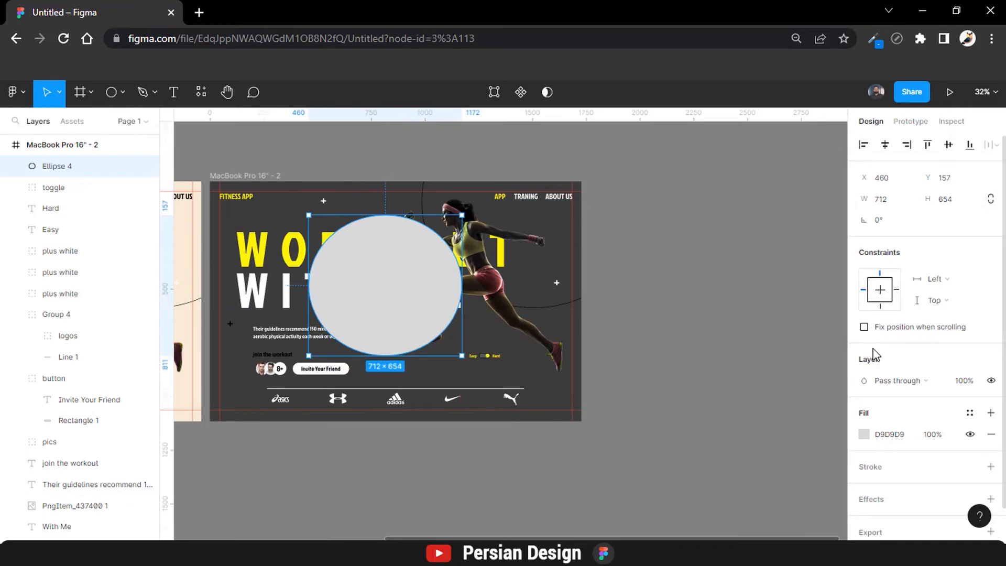
pyautogui.click(864, 397)
pyautogui.click(737, 479)
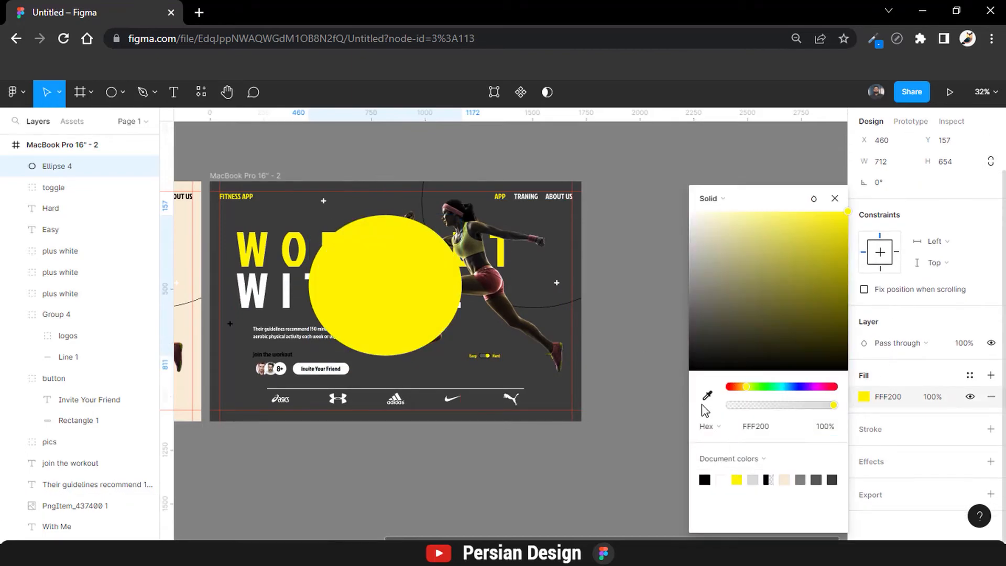
pyautogui.click(713, 199)
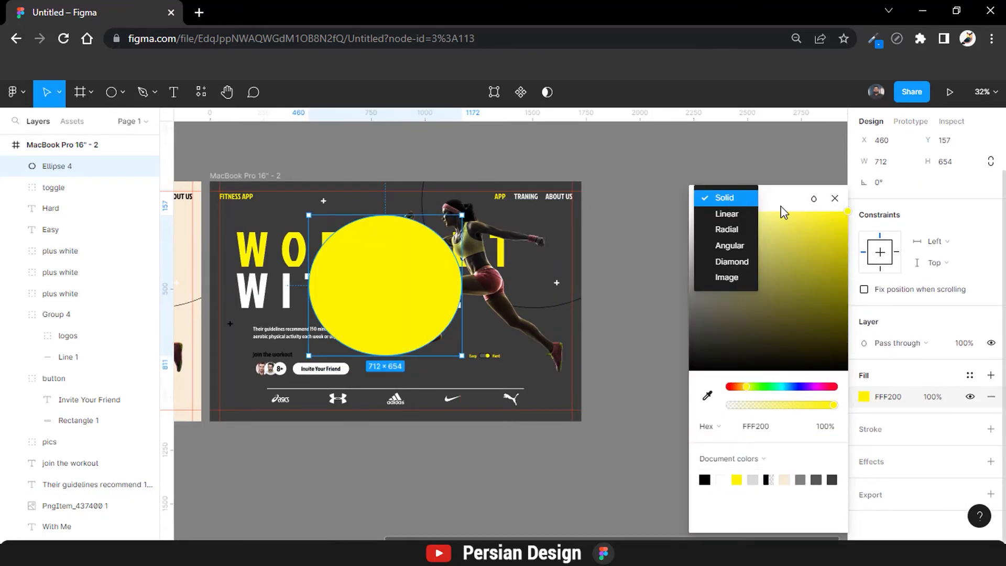
pyautogui.click(830, 431)
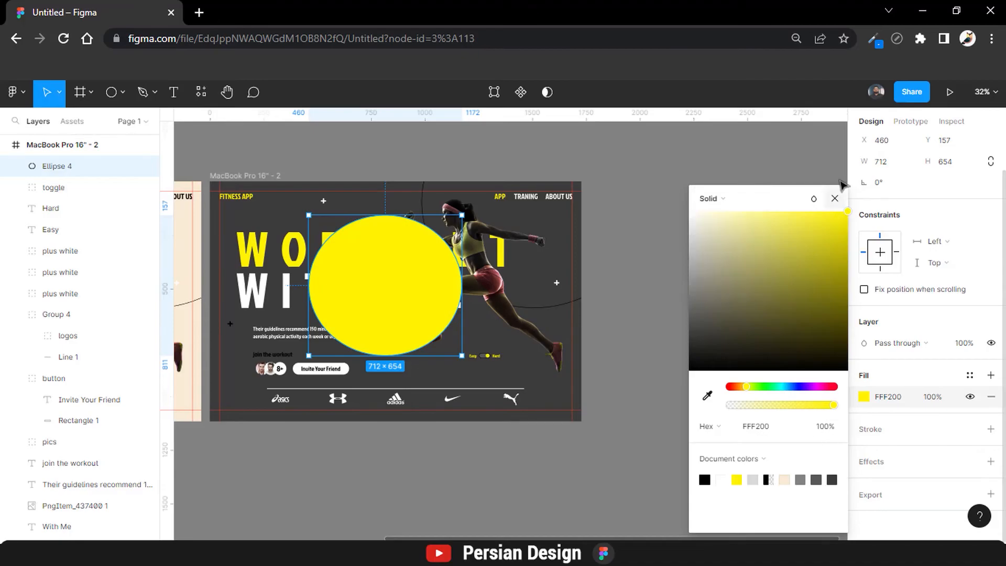
pyautogui.click(834, 198)
# Add a layer blur effect of 893 to the yellow ellipse.
pyautogui.click(901, 460)
pyautogui.click(897, 483)
pyautogui.click(896, 478)
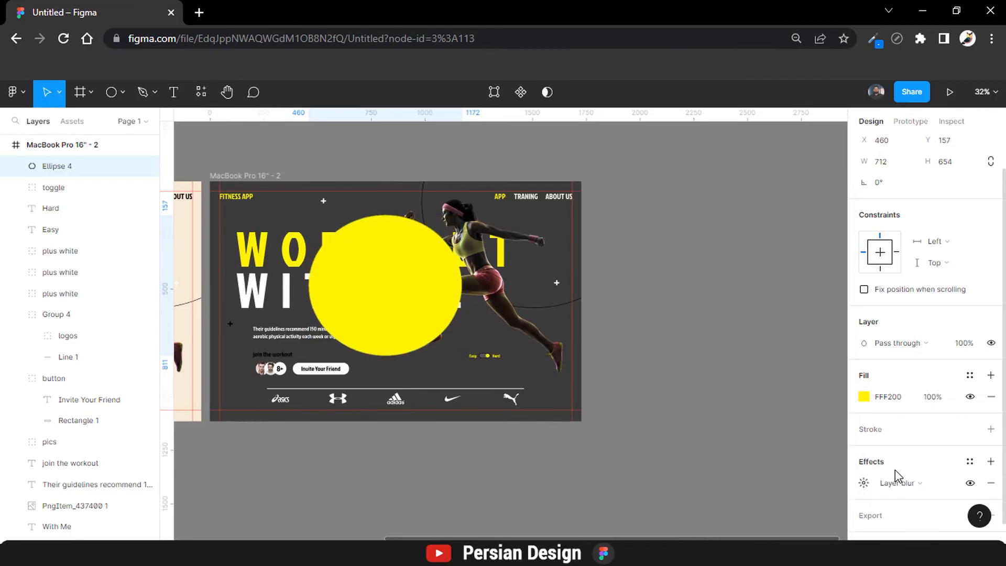
pyautogui.click(859, 483)
pyautogui.moveTo(706, 515); pyautogui.dragTo(610, 324)
# Move the blurred ellipse to the dark frame's lower-left corner and shrink it to about 564 by 518.
pyautogui.moveTo(393, 286); pyautogui.dragTo(249, 401)
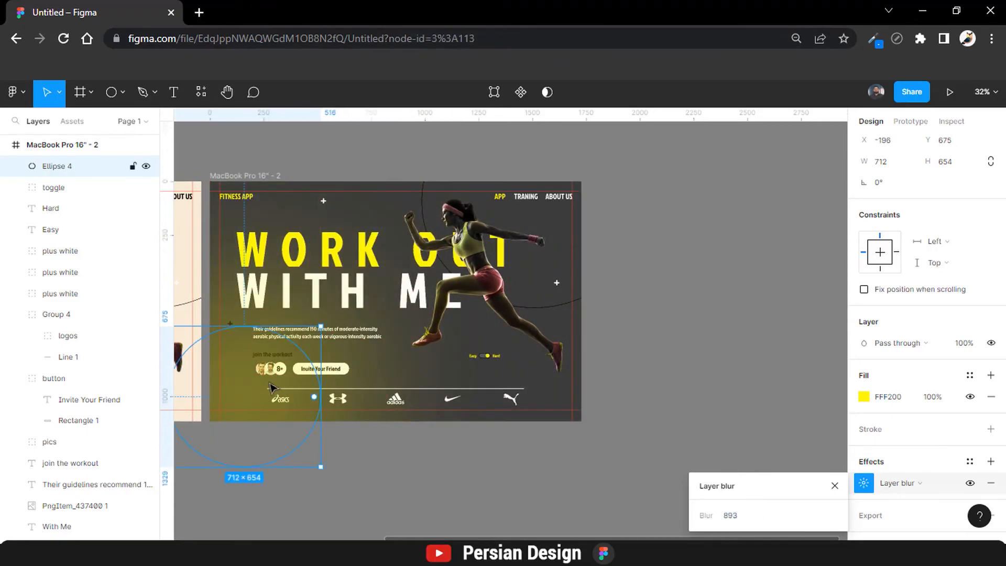
pyautogui.hscroll(-3, 257, 328)
pyautogui.moveTo(248, 326); pyautogui.dragTo(326, 386)
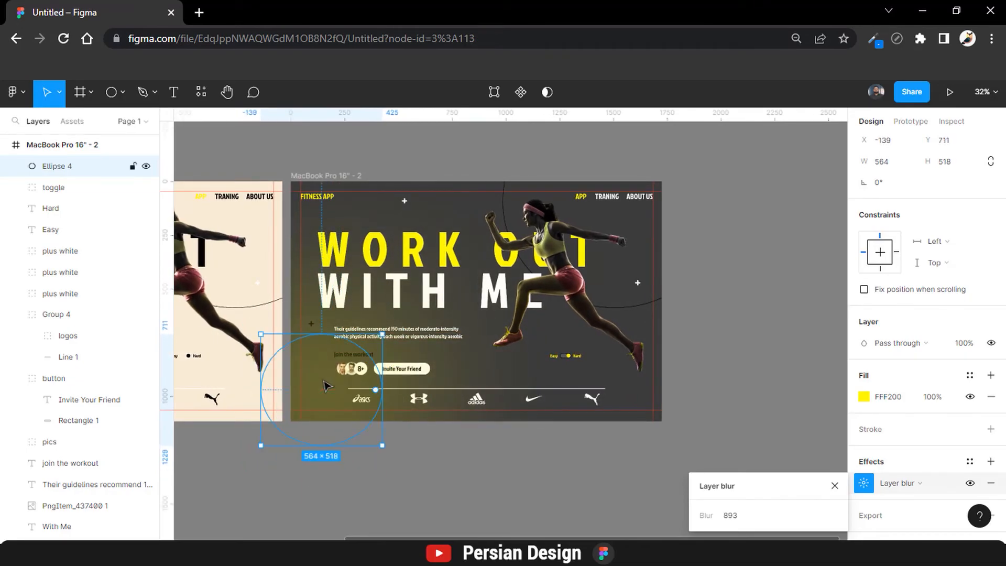
pyautogui.press('Escape')
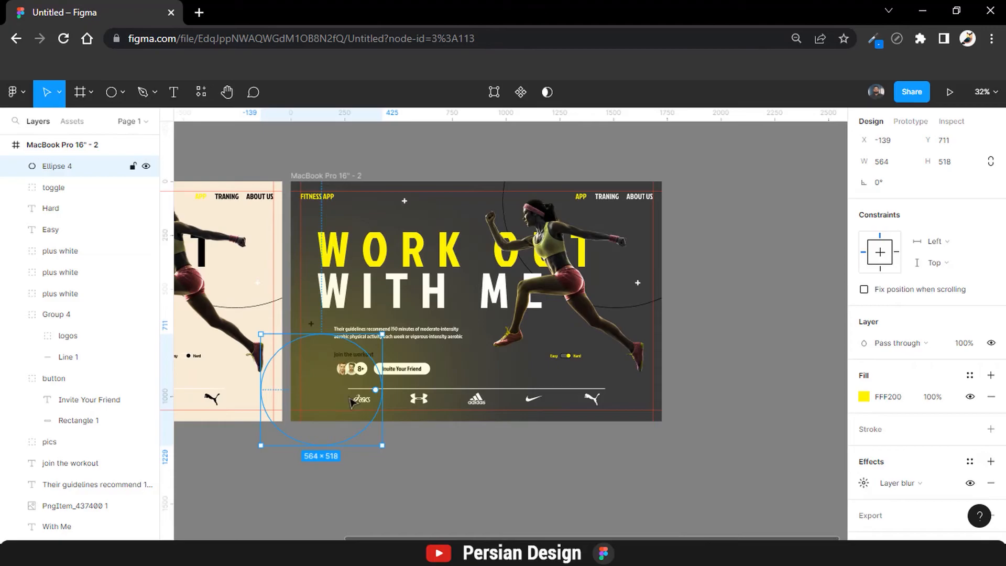
pyautogui.click(430, 450)
# Duplicate the blurred ellipse over the runner, shrink the copy to about 362 by 332 and place it around her torso.
pyautogui.click(317, 376)
pyautogui.hotkey('ctrl', 'd')
pyautogui.moveTo(317, 376); pyautogui.dragTo(628, 225)
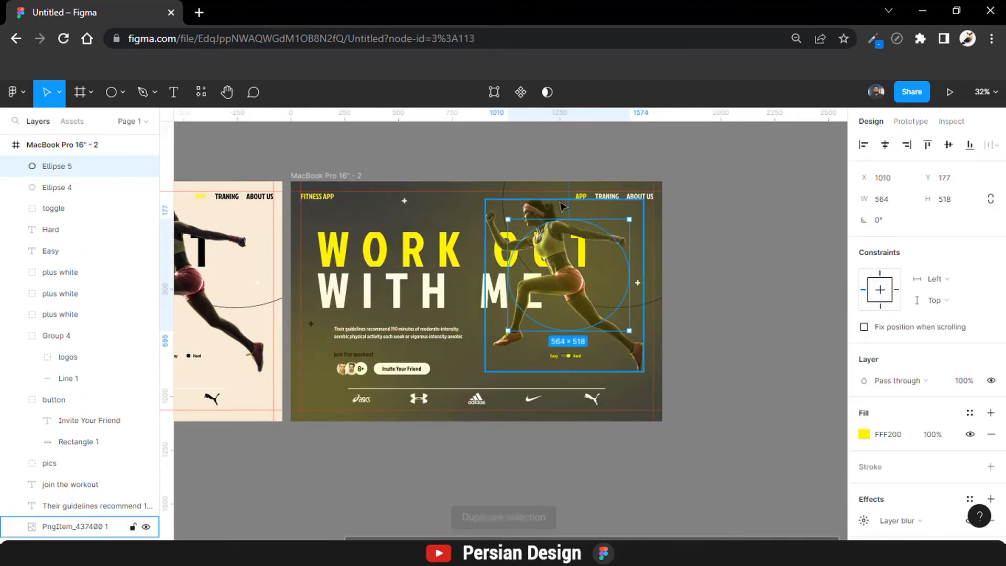
pyautogui.moveTo(568, 219); pyautogui.dragTo(568, 259)
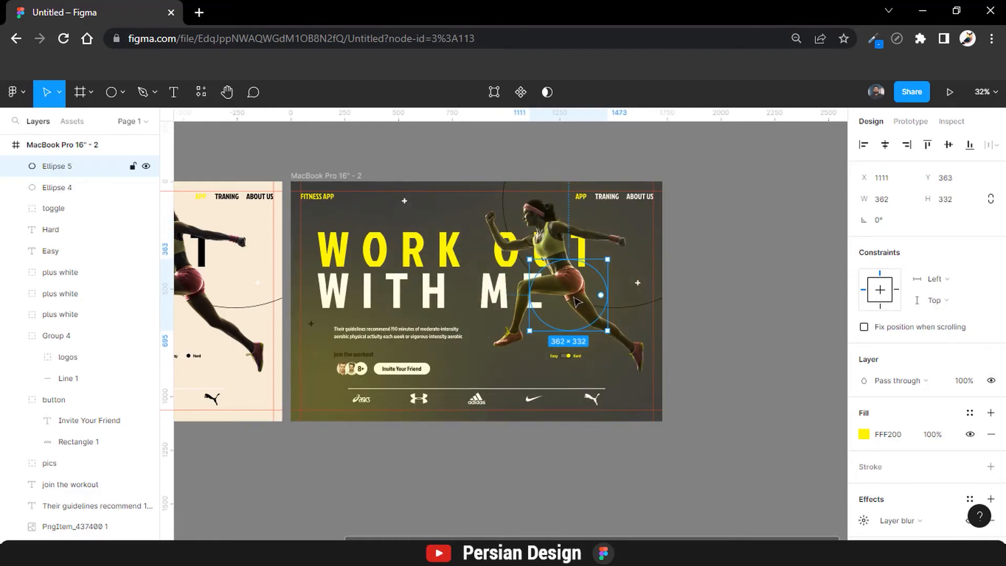
pyautogui.moveTo(576, 301); pyautogui.dragTo(601, 272)
# Collapse the open layer groups and move both blurred ellipses below Ellipse 1, just above Group 1 in the layer order.
pyautogui.keyDown('shift'); pyautogui.click(62, 189); pyautogui.keyUp('shift')
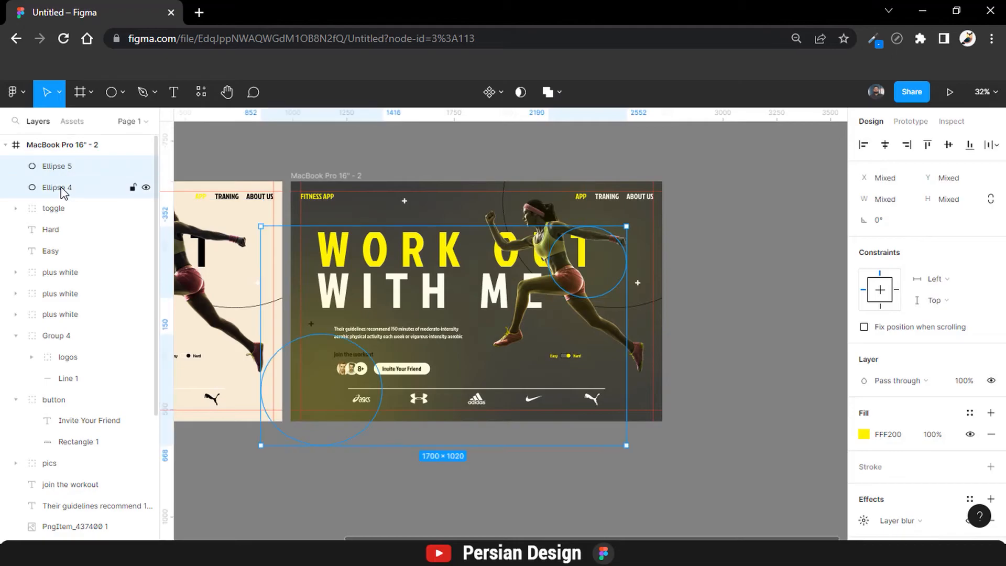
pyautogui.click(16, 337)
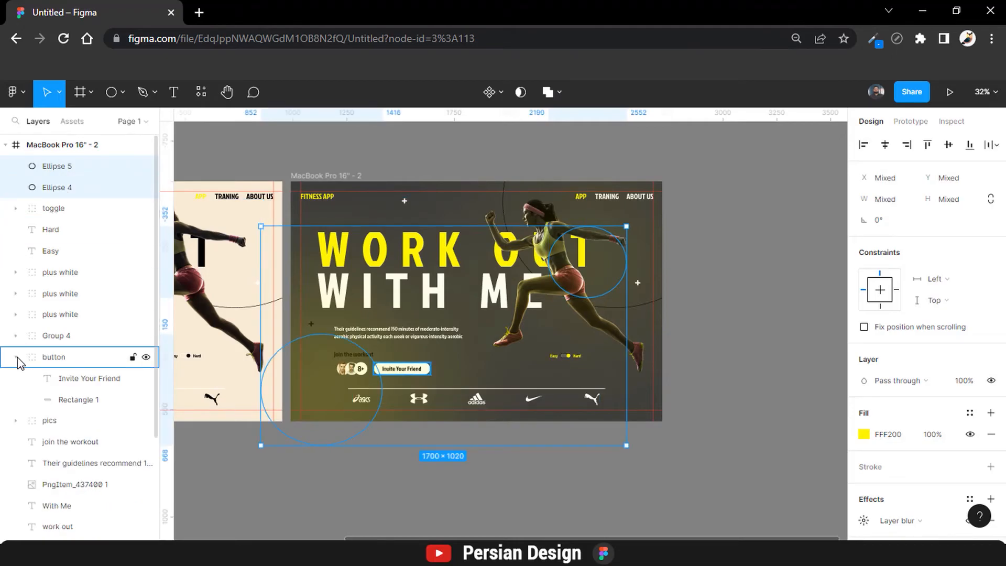
pyautogui.click(18, 360)
pyautogui.click(16, 378)
pyautogui.click(15, 378)
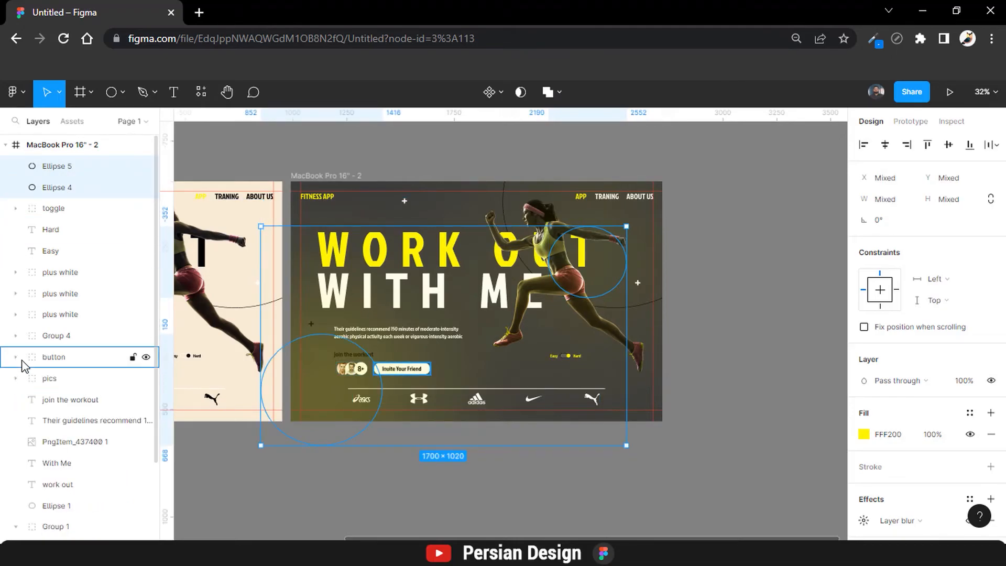
pyautogui.scroll(-3, 22, 365)
pyautogui.click(17, 426)
pyautogui.scroll(3, 74, 290)
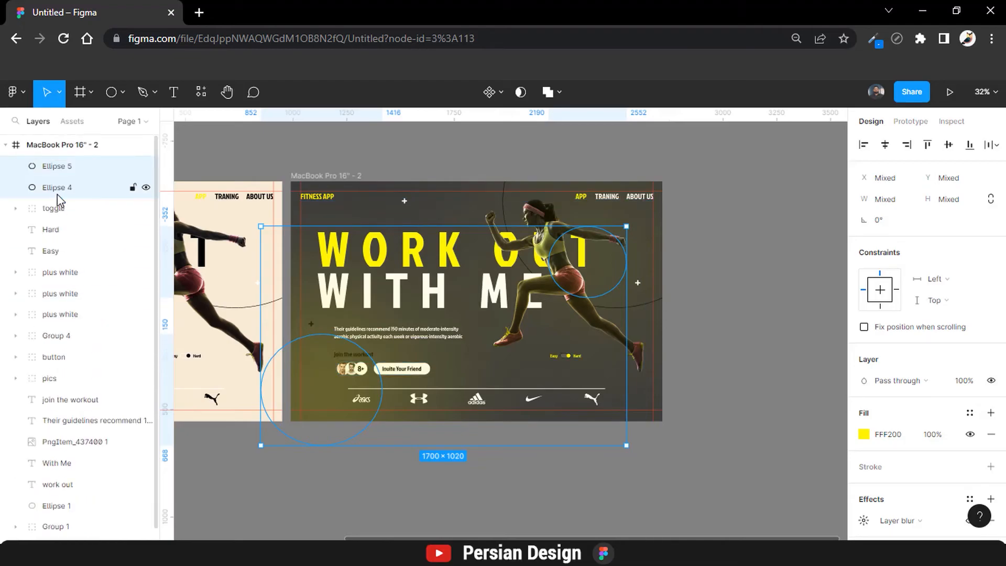
pyautogui.moveTo(59, 199); pyautogui.dragTo(62, 518)
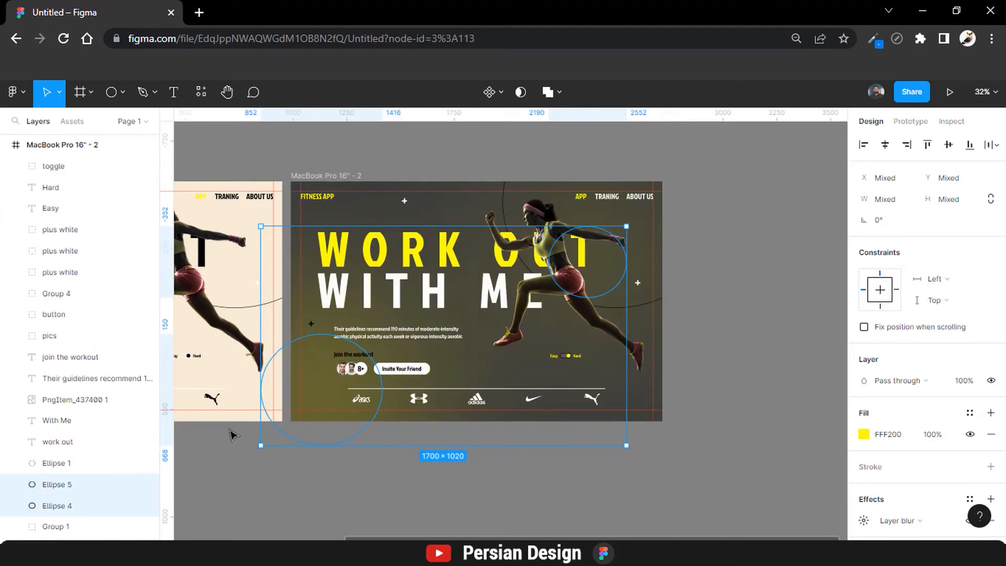
pyautogui.click(744, 311)
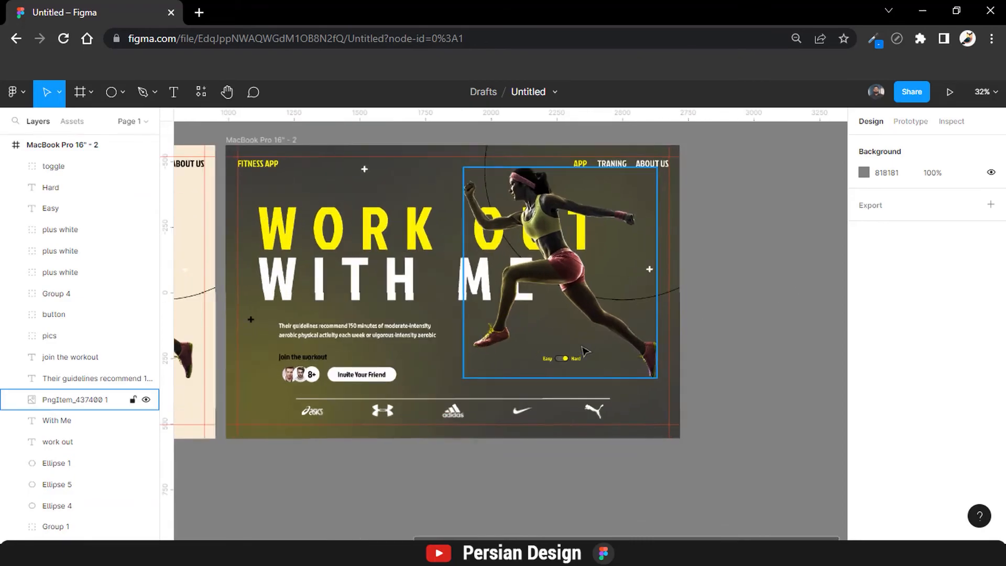
# Set the height of the toggle's grey rounded track to 35.
pyautogui.keyDown('ctrl'); pyautogui.scroll(5, 578, 348); pyautogui.keyUp('ctrl')
pyautogui.scroll(-3, 544, 274)
pyautogui.keyDown('ctrl'); pyautogui.scroll(1, 516, 270); pyautogui.keyUp('ctrl')
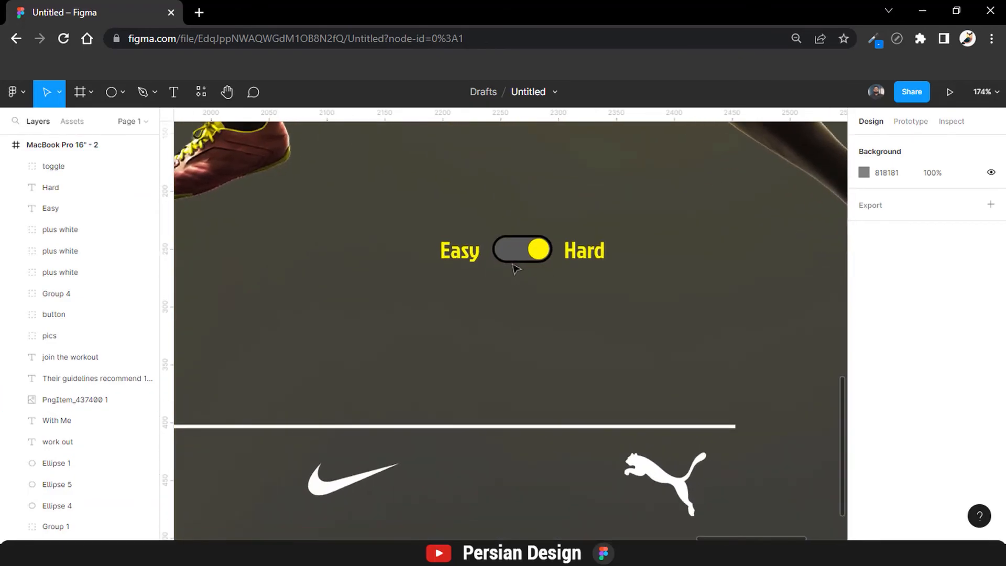
pyautogui.click(515, 267)
pyautogui.doubleClick(517, 264)
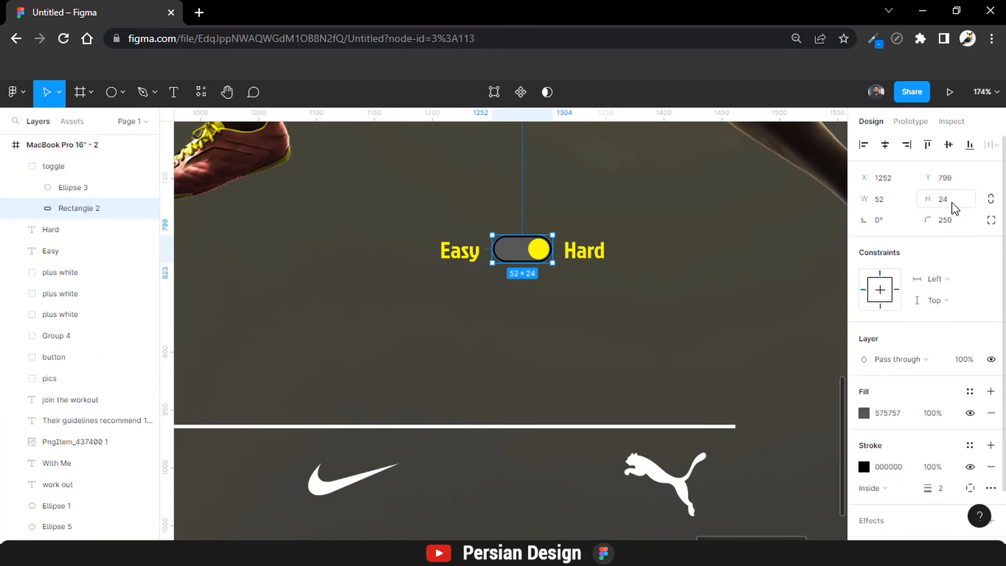
pyautogui.press('Return')
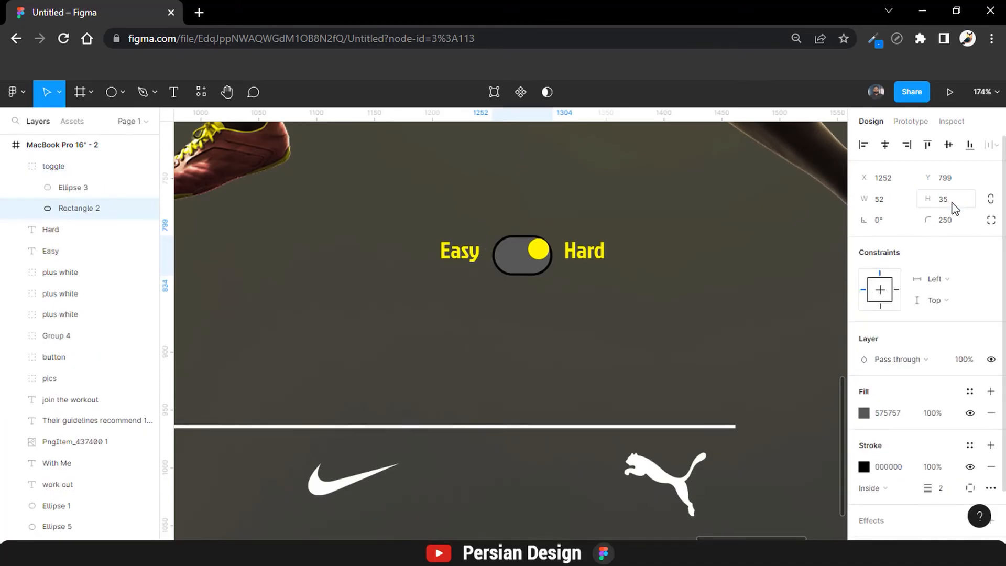
# Resize the toggle's yellow knob to 28 by 28 and shift it inside the track's right end, at X 1273.
pyautogui.click(540, 251)
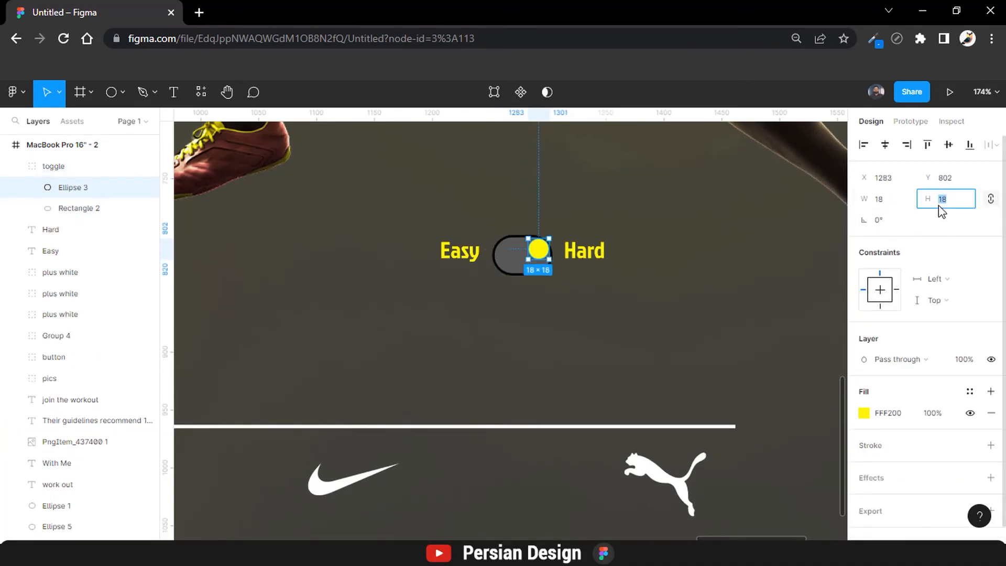
pyautogui.write('28')
pyautogui.press('Return')
pyautogui.press('Left')
pyautogui.press('Left')
pyautogui.press('Left')
pyautogui.press('Left')
pyautogui.press('Left')
pyautogui.press('Left')
pyautogui.press('Left')
pyautogui.press('Left')
pyautogui.press('Left')
pyautogui.press('Left')
pyautogui.press('Left')
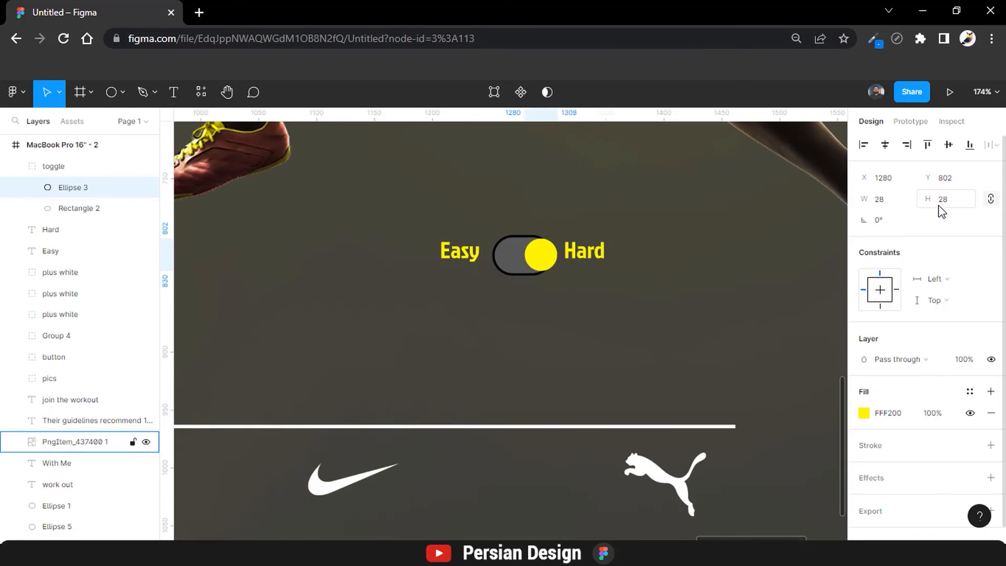
pyautogui.press('Right')
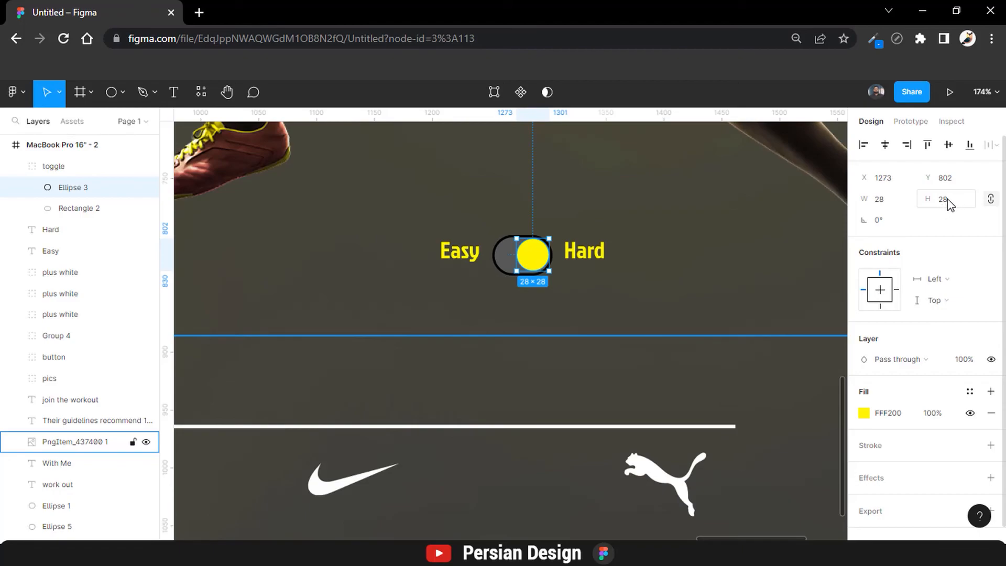
pyautogui.click(889, 202)
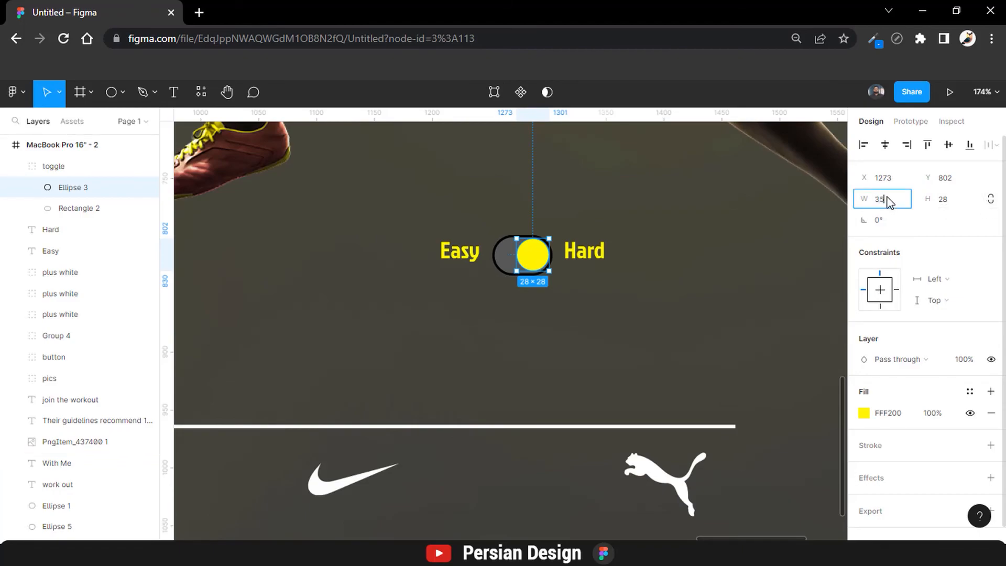
pyautogui.write('35')
pyautogui.press('Return')
pyautogui.hotkey('ctrl', 'z')
# Set the width of the toggle's grey track to 75.
pyautogui.click(505, 267)
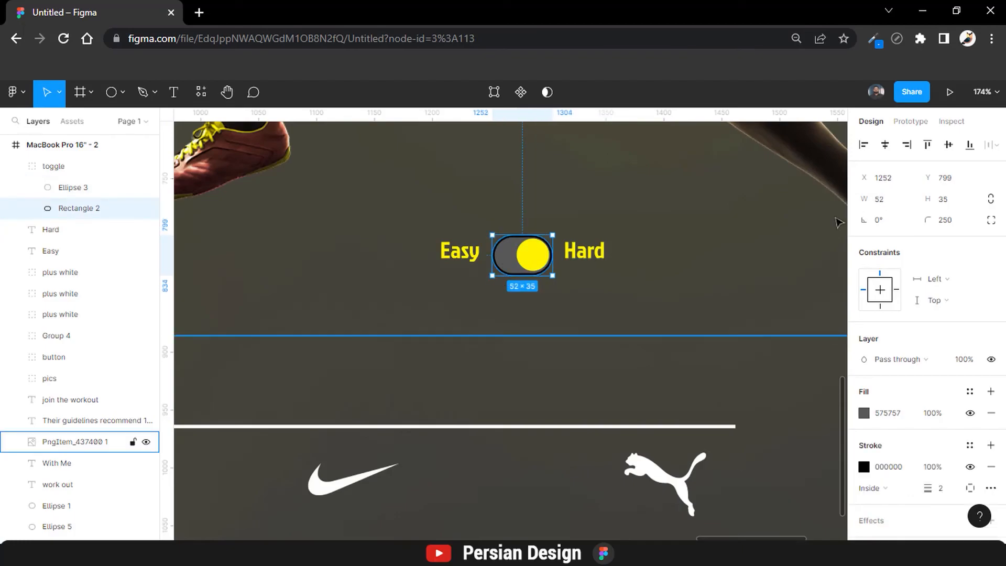
pyautogui.click(885, 204)
pyautogui.write('75')
pyautogui.press('Return')
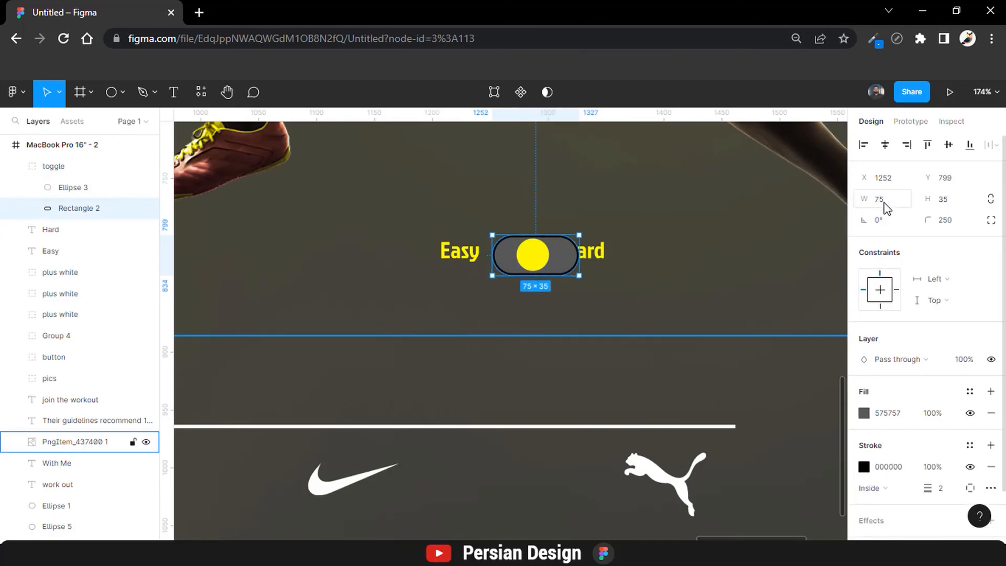
# Move the yellow knob to the right end of the widened track, at X 1296.
pyautogui.click(73, 188)
pyautogui.press('Right')
pyautogui.press('Right')
pyautogui.press('Right')
pyautogui.press('Right')
pyautogui.press('Right')
pyautogui.press('Right')
pyautogui.press('Right')
pyautogui.press('Right')
pyautogui.press('Right')
pyautogui.press('Right')
pyautogui.press('Right')
pyautogui.press('Right')
pyautogui.press('Right')
pyautogui.press('Right')
pyautogui.press('Right')
pyautogui.press('Right')
pyautogui.press('Right')
pyautogui.press('Right')
pyautogui.press('Right')
pyautogui.press('Right')
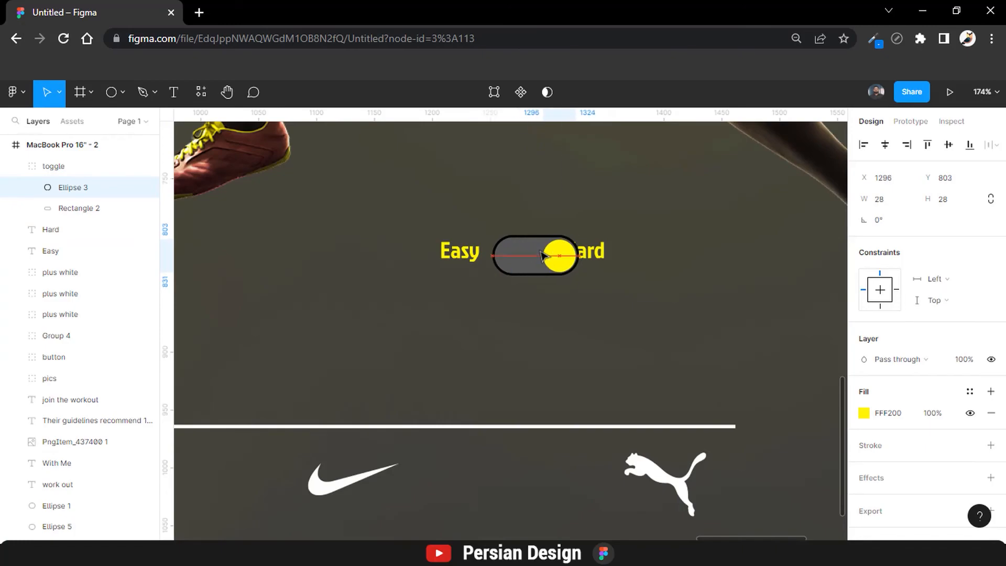
pyautogui.click(562, 283)
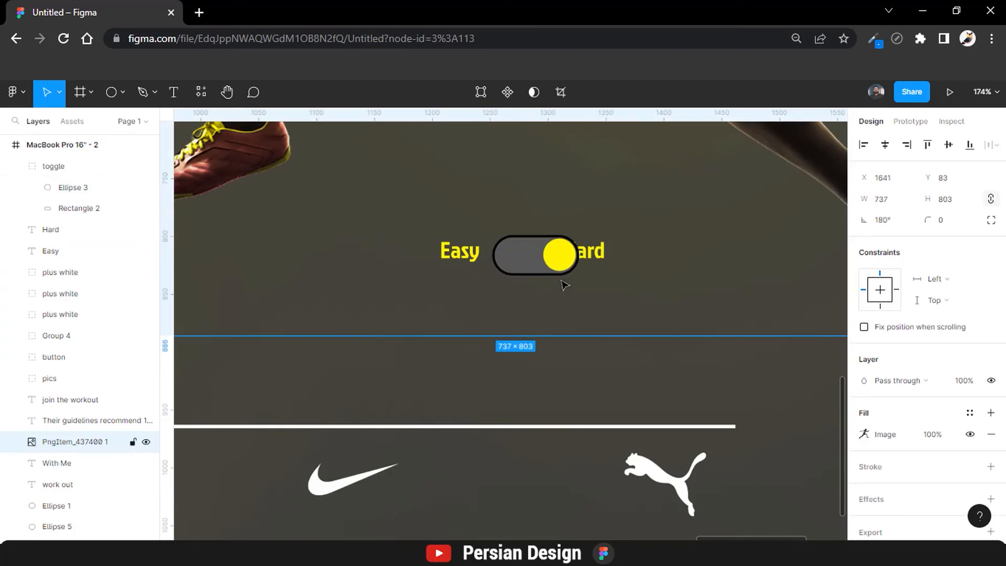
# Move the Hard label clear of the widened toggle, to about X 1342.
pyautogui.keyDown('shift'); pyautogui.click(599, 260); pyautogui.keyUp('shift')
pyautogui.click(599, 260)
pyautogui.moveTo(599, 261); pyautogui.dragTo(621, 260)
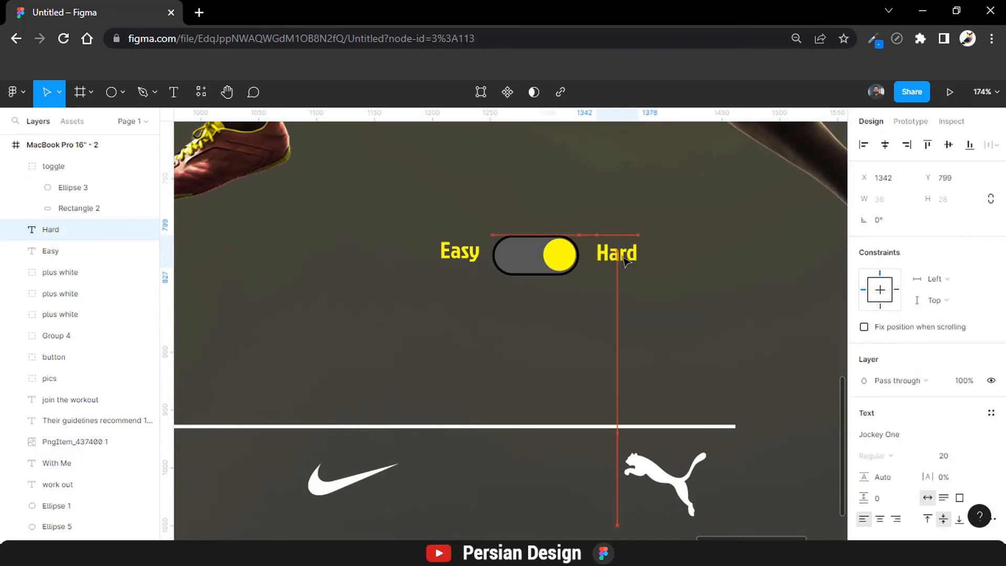
# Tidy the Easy label, toggle and Hard label into an evenly spaced row with 13 px gaps and shift it about 20 px left.
pyautogui.keyDown('shift'); pyautogui.click(460, 252); pyautogui.keyUp('shift')
pyautogui.keyDown('shift'); pyautogui.click(528, 264); pyautogui.keyUp('shift')
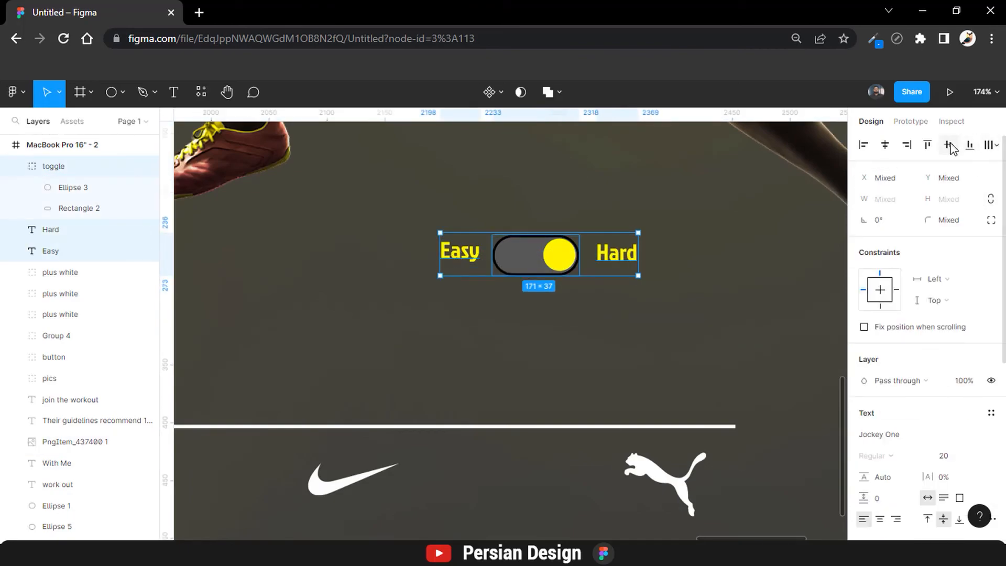
pyautogui.click(990, 145)
pyautogui.click(953, 173)
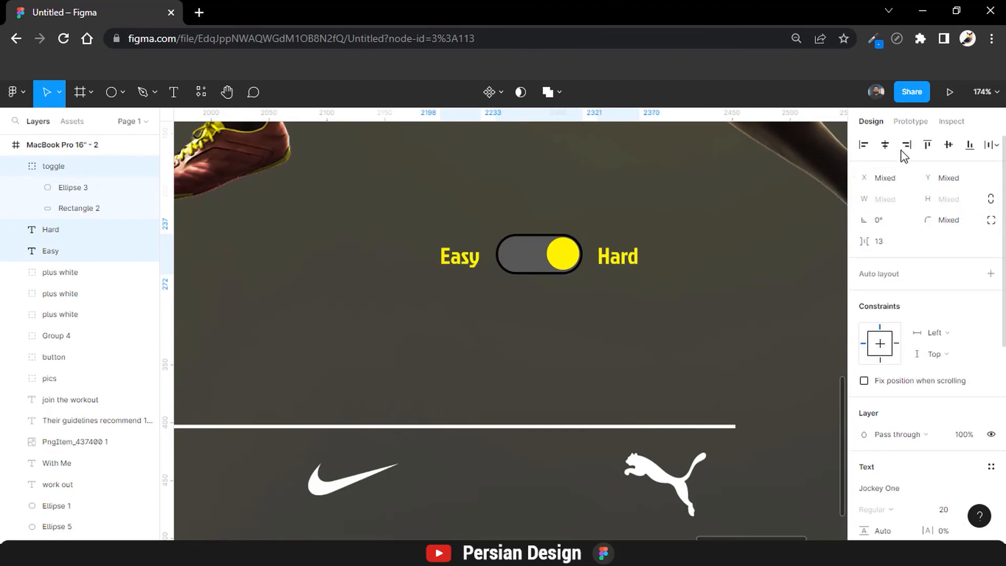
pyautogui.moveTo(542, 267); pyautogui.dragTo(516, 270)
pyautogui.hotkey('shift', '0')
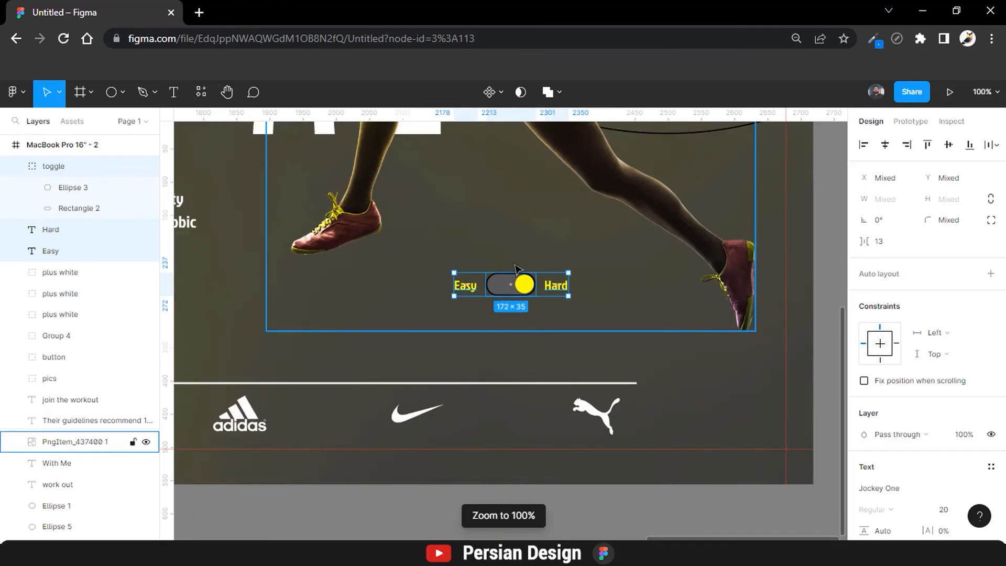
# Copy the dark frame's Easy/Hard toggle row into the light frame and place it just below the old toggle row.
pyautogui.hscroll(-15, 517, 269)
pyautogui.click(476, 317)
pyautogui.click(471, 355)
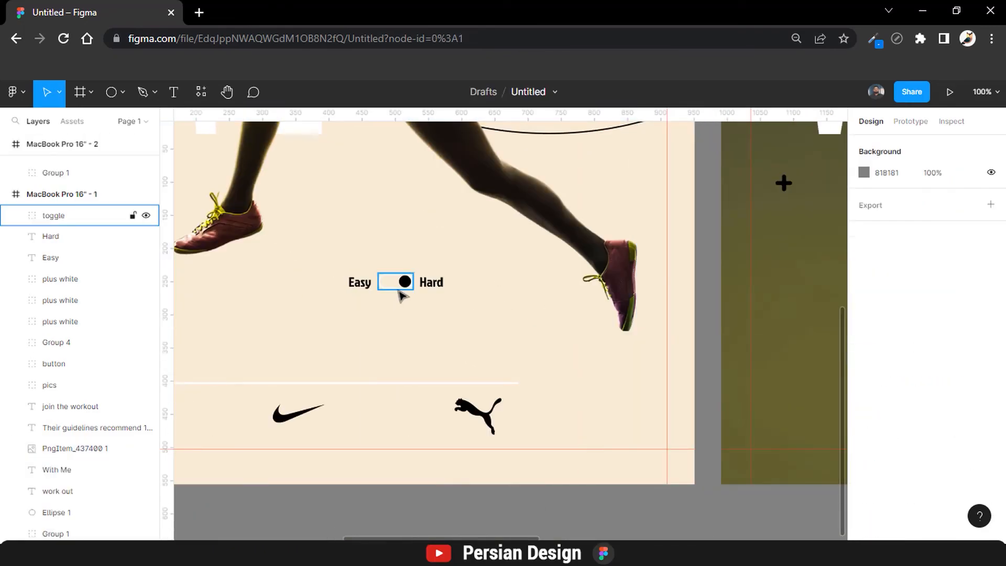
pyautogui.hotkey('ctrl', 'v')
pyautogui.moveTo(457, 325); pyautogui.dragTo(351, 305)
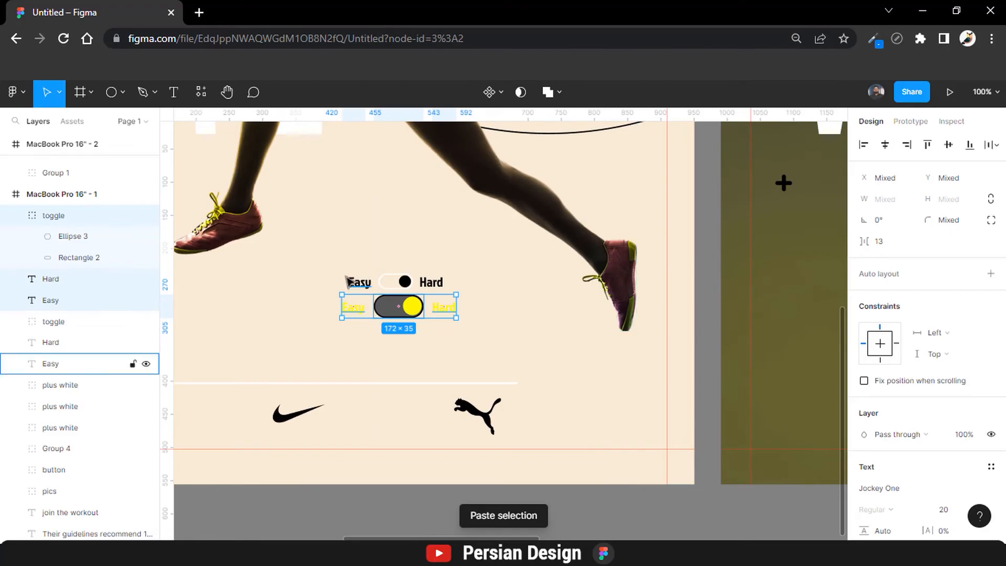
pyautogui.moveTo(445, 313); pyautogui.dragTo(444, 323)
# Delete the old small toggle and its black Easy and Hard labels from the light frame.
pyautogui.click(400, 281)
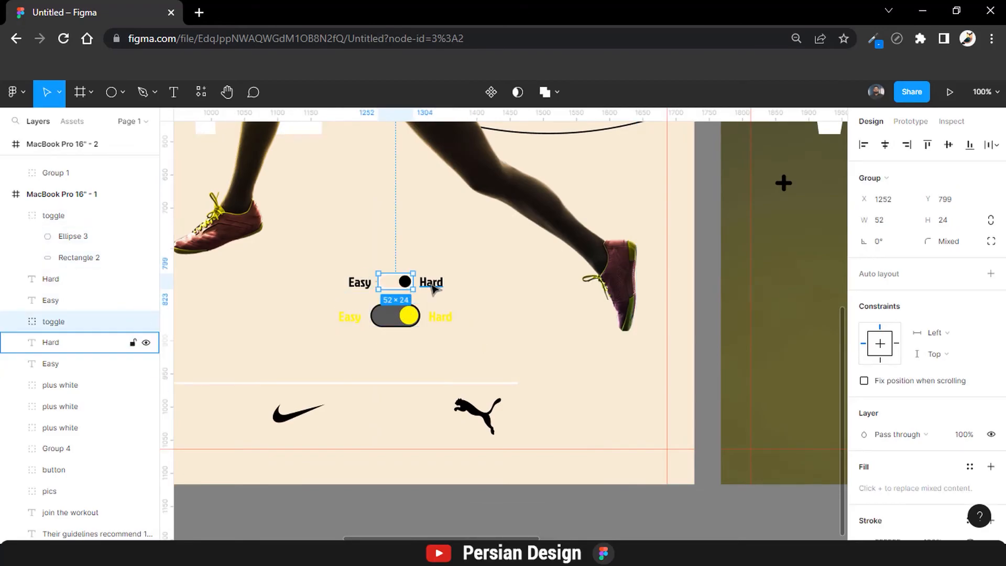
pyautogui.press('Delete')
pyautogui.click(433, 287)
pyautogui.press('Delete')
pyautogui.click(365, 284)
pyautogui.press('Delete')
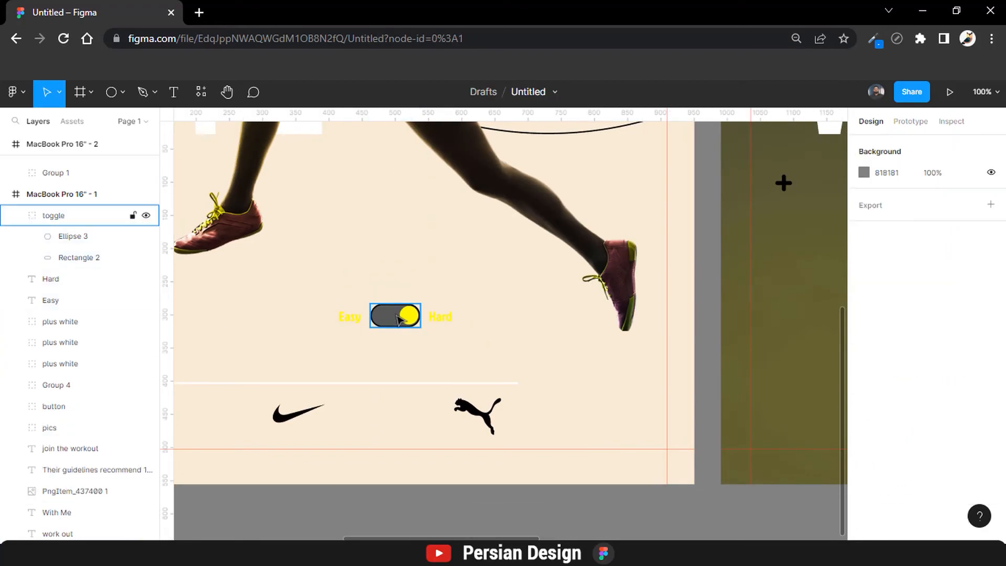
# Move the pasted toggle and its Easy and Hard labels up to where the old toggle row was.
pyautogui.click(403, 316)
pyautogui.keyDown('shift'); pyautogui.click(358, 320); pyautogui.keyUp('shift')
pyautogui.keyDown('shift'); pyautogui.click(438, 319); pyautogui.keyUp('shift')
pyautogui.moveTo(439, 319); pyautogui.dragTo(432, 291)
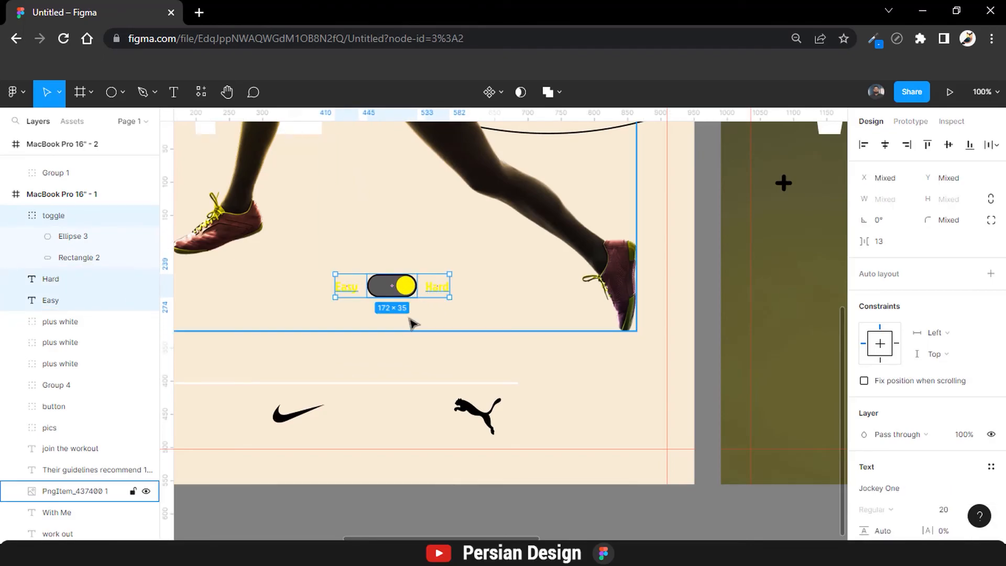
pyautogui.click(460, 344)
pyautogui.click(441, 329)
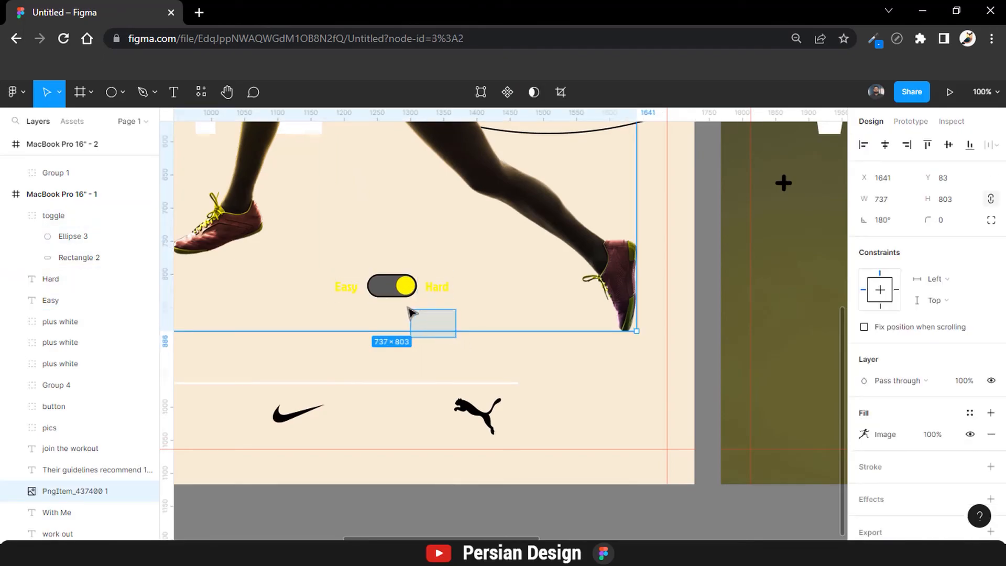
pyautogui.click(438, 341)
# Recolour the light frame's Easy and Hard labels black.
pyautogui.click(347, 293)
pyautogui.scroll(-4, 850, 371)
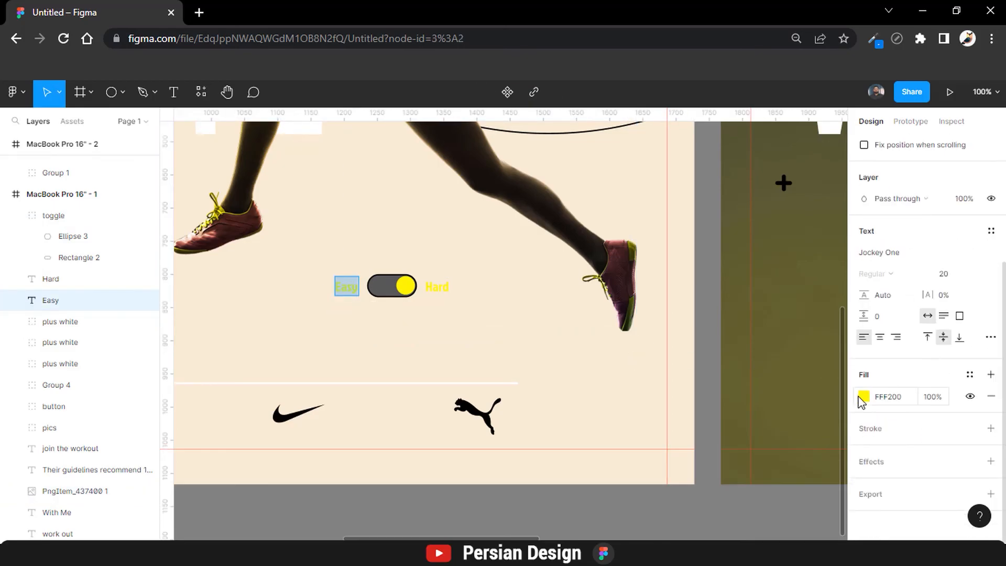
pyautogui.click(863, 396)
pyautogui.click(721, 478)
pyautogui.click(437, 287)
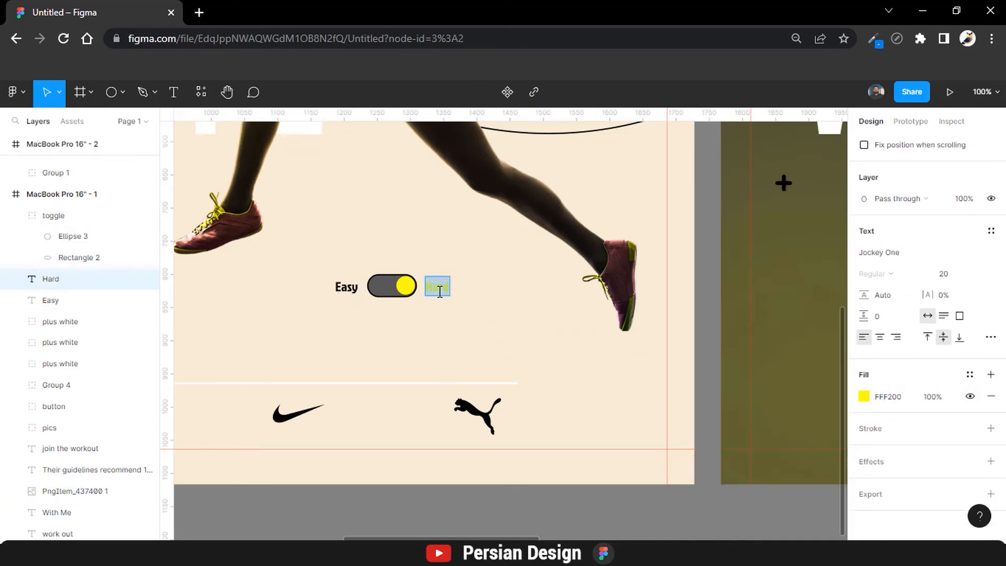
pyautogui.click(864, 396)
pyautogui.click(705, 479)
# Fill the light frame's toggle knob with black.
pyautogui.click(406, 290)
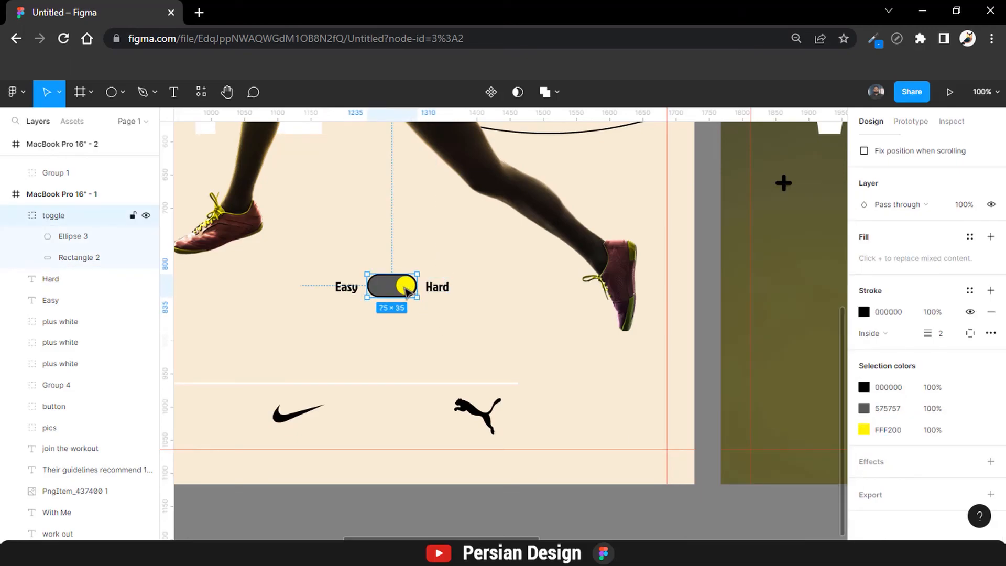
pyautogui.doubleClick(406, 287)
pyautogui.click(863, 397)
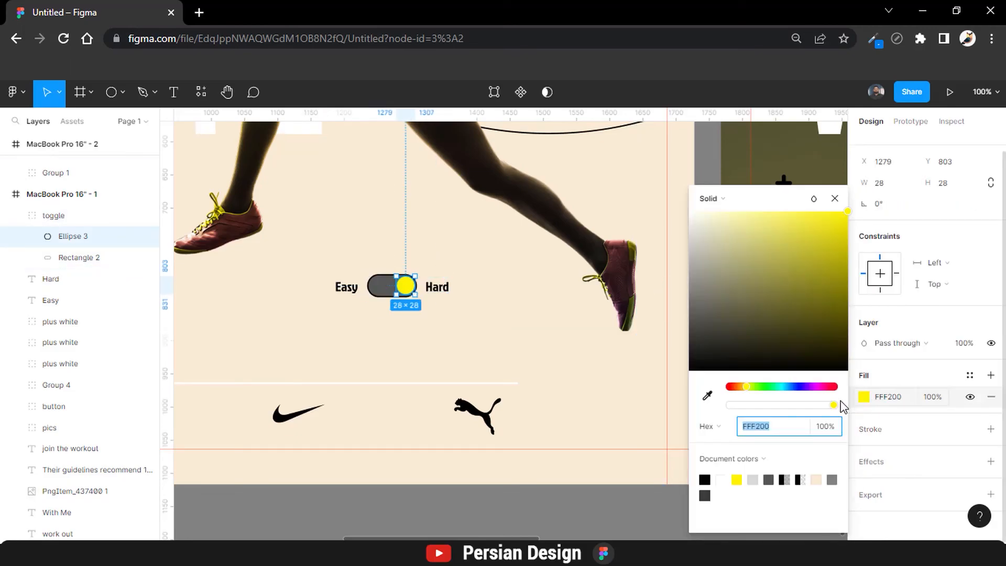
pyautogui.click(705, 479)
# Hide the grey fill of the light frame's toggle track and make its stroke white.
pyautogui.click(387, 292)
pyautogui.scroll(-1, 962, 240)
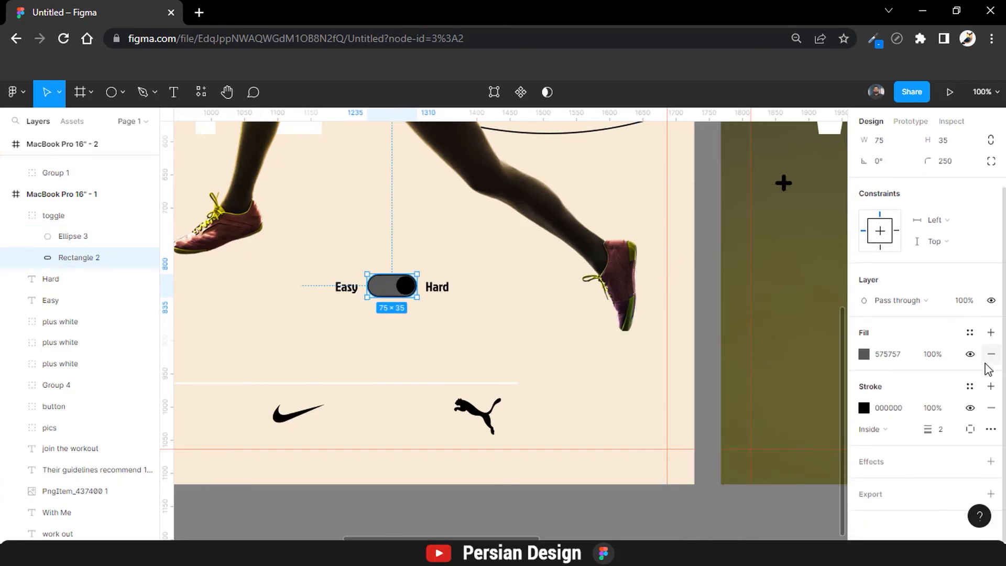
pyautogui.click(970, 354)
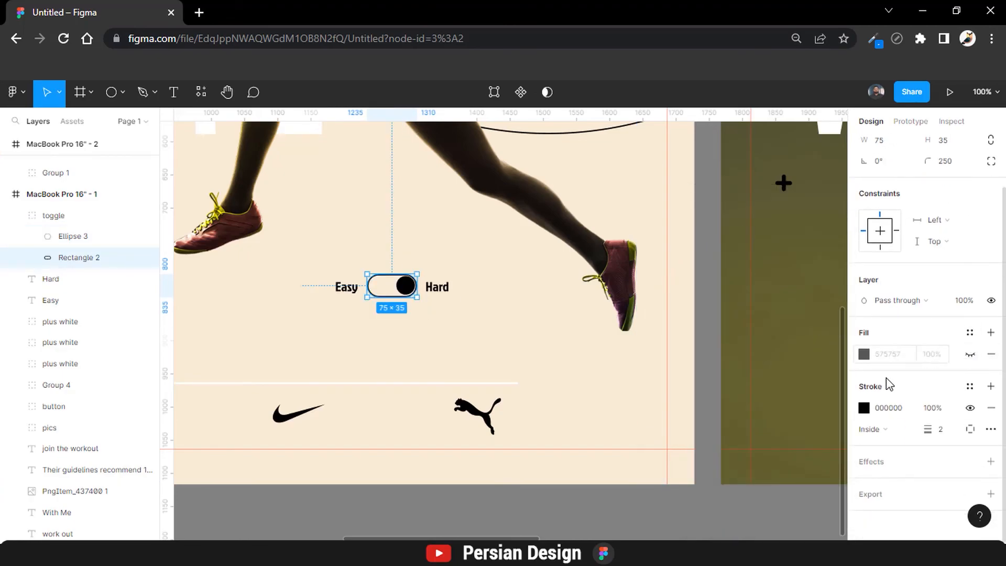
pyautogui.click(864, 408)
pyautogui.click(629, 519)
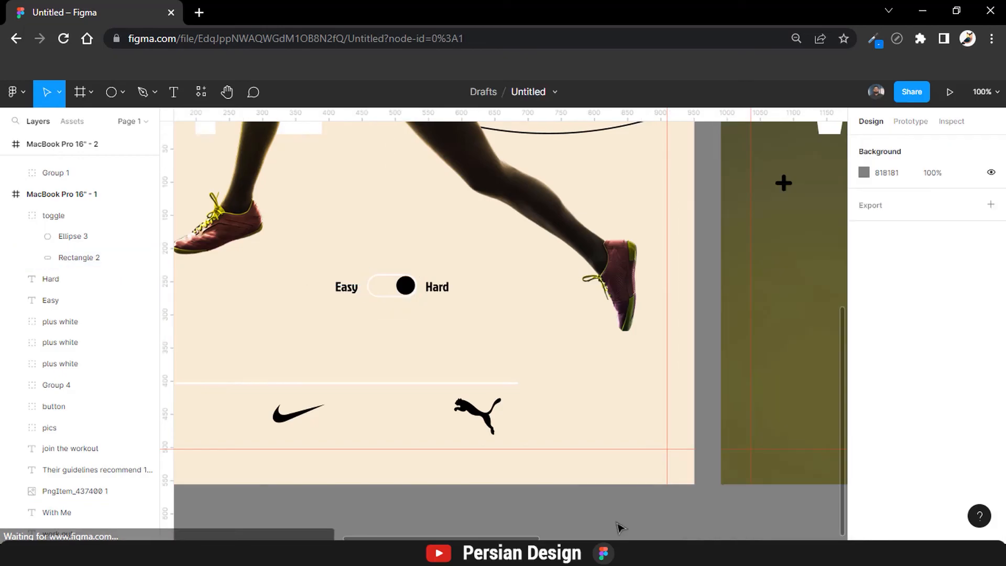
# Add a prototype link from the light frame to the dark frame with the On click trigger.
pyautogui.hotkey('shift', '1')
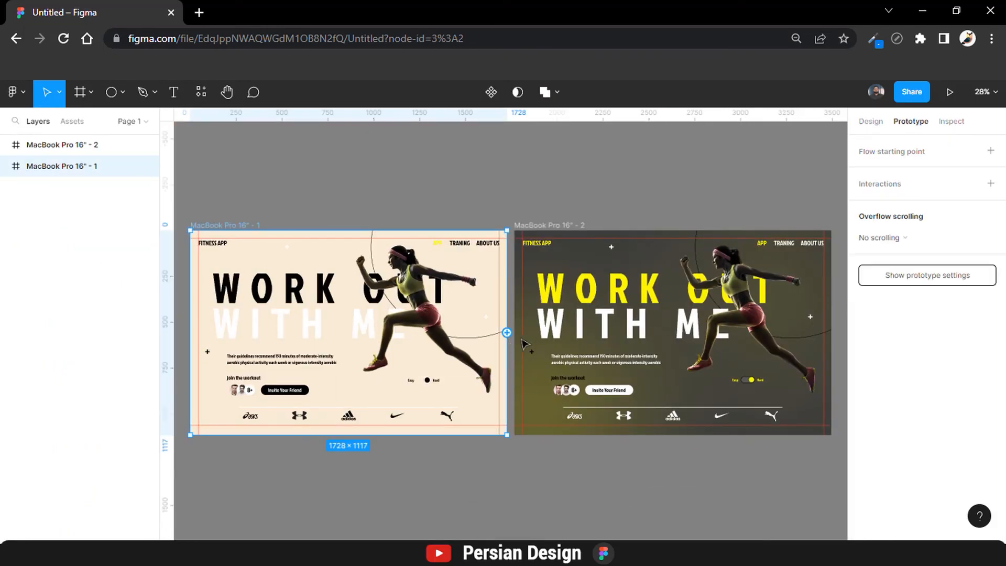
pyautogui.moveTo(507, 333); pyautogui.dragTo(538, 345)
pyautogui.click(726, 259)
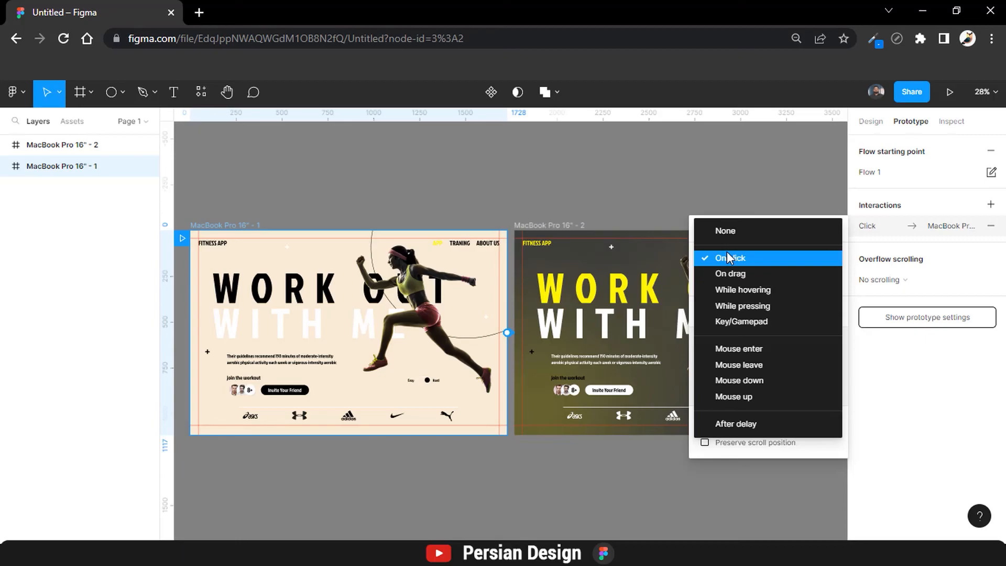
pyautogui.click(727, 255)
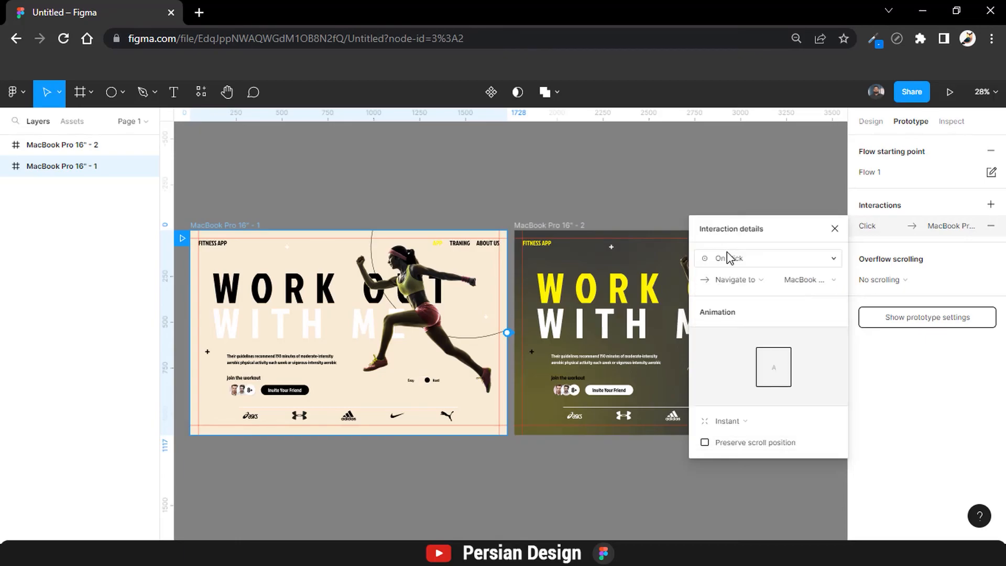
# Set the link's transition to Smart animate with the Gentle curve.
pyautogui.click(731, 427)
pyautogui.click(731, 436)
pyautogui.click(731, 435)
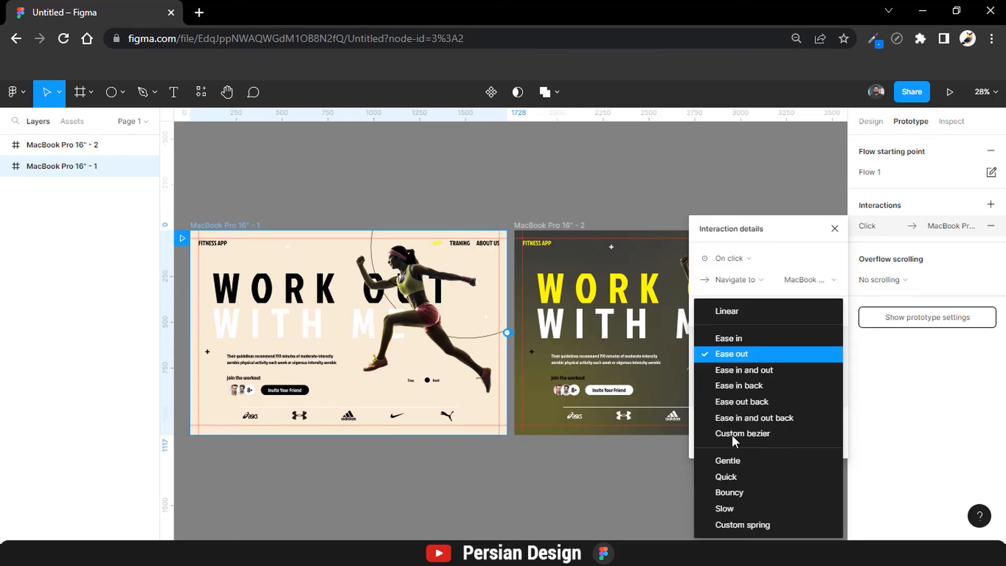
pyautogui.click(735, 455)
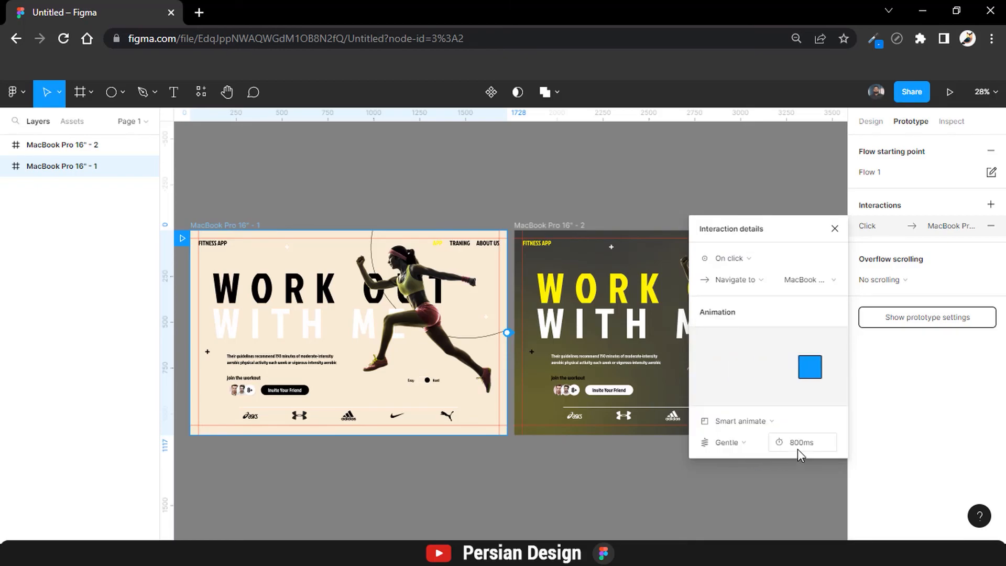
pyautogui.click(774, 502)
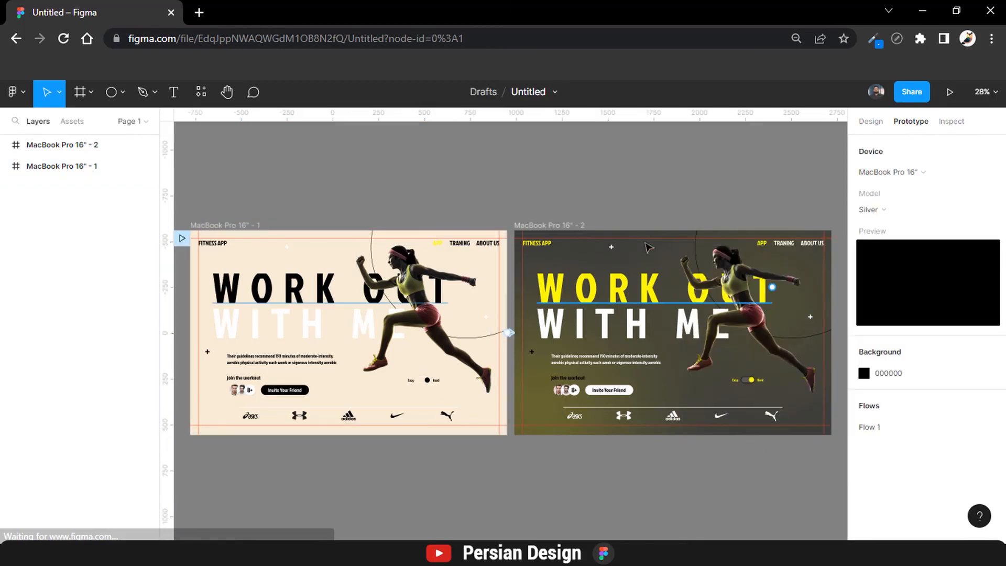
# Add a prototype link from the dark frame back to the light frame, On click with Smart animate and Gentle, 800ms.
pyautogui.click(84, 151)
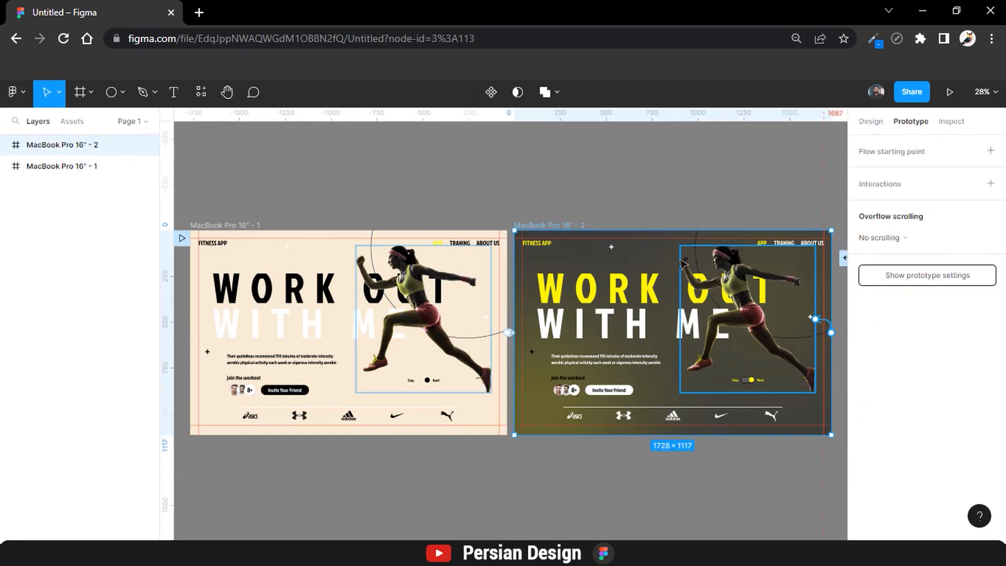
pyautogui.moveTo(831, 333); pyautogui.dragTo(484, 292)
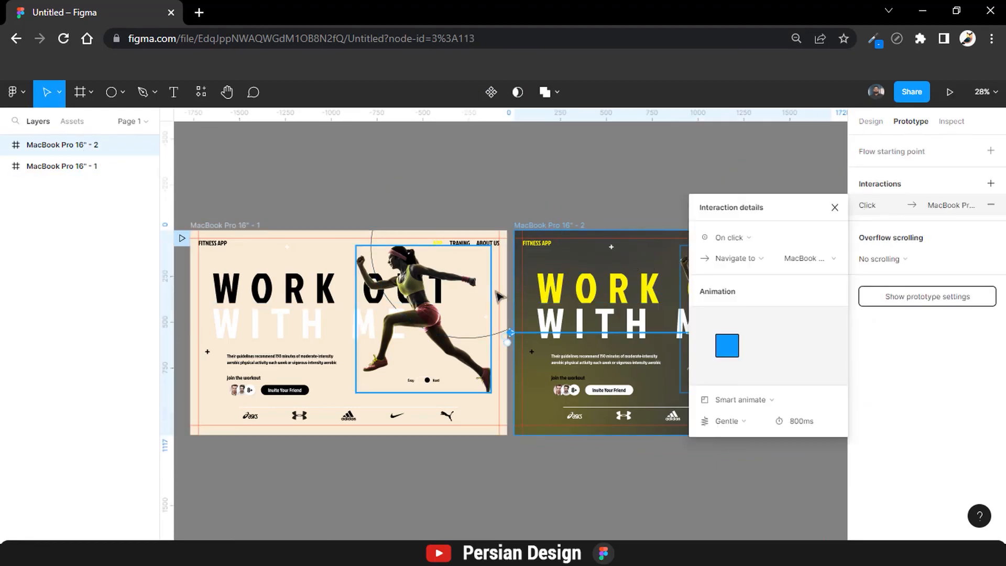
pyautogui.click(833, 206)
pyautogui.click(478, 141)
# Rename the file as Fitness website.
pyautogui.click(535, 96)
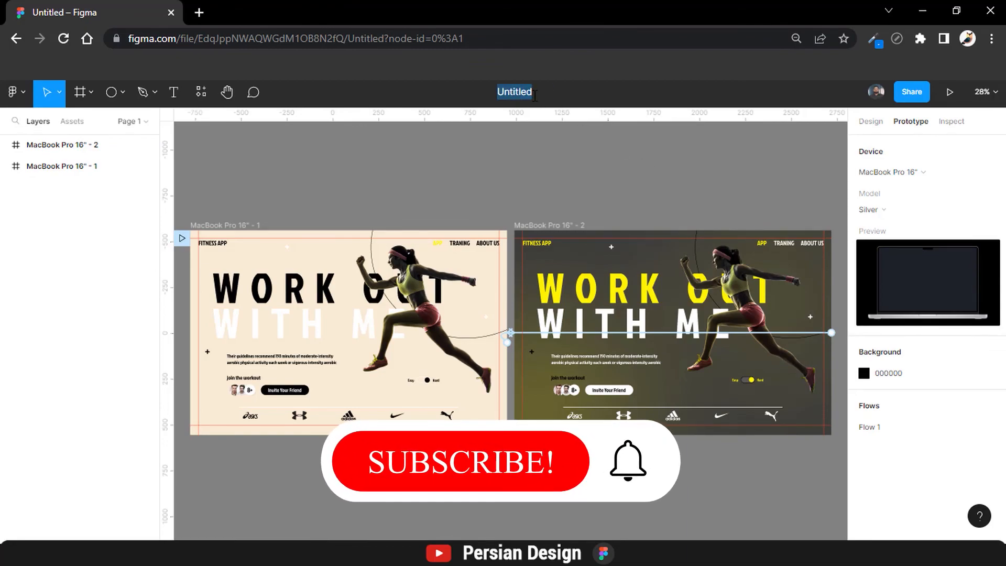
pyautogui.write('Fit')
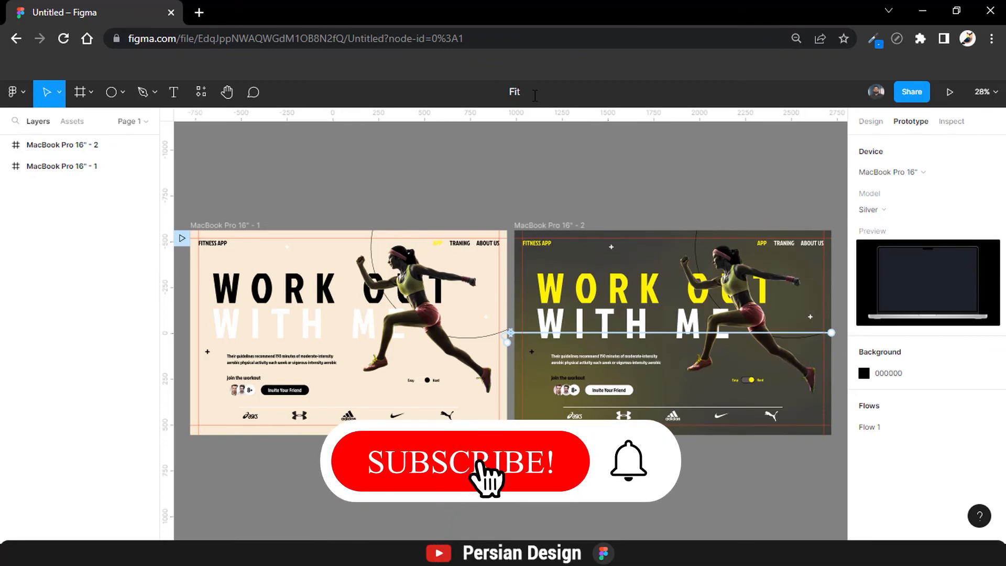
pyautogui.write('ness wwebsite')
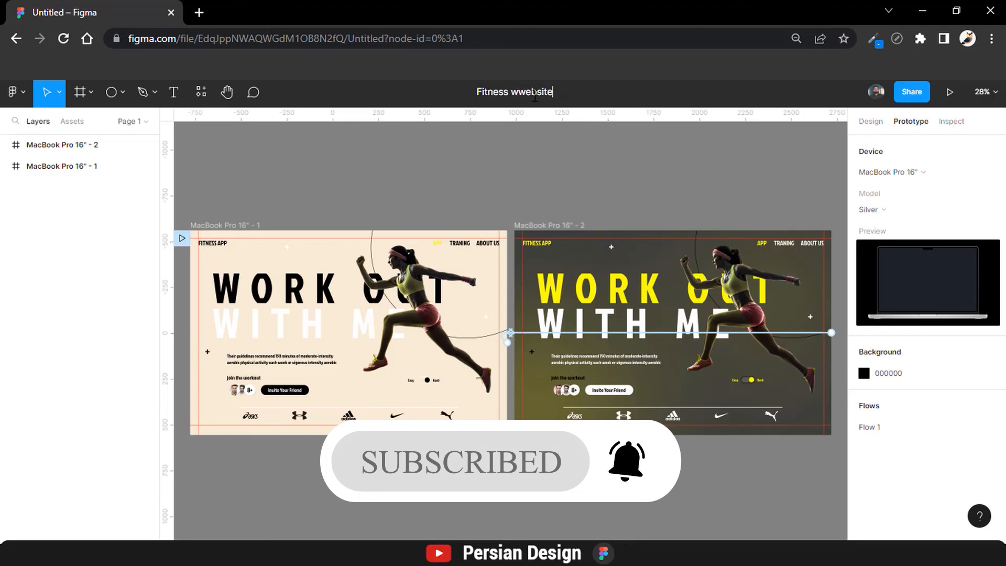
pyautogui.press('BackSpace')
pyautogui.click(552, 160)
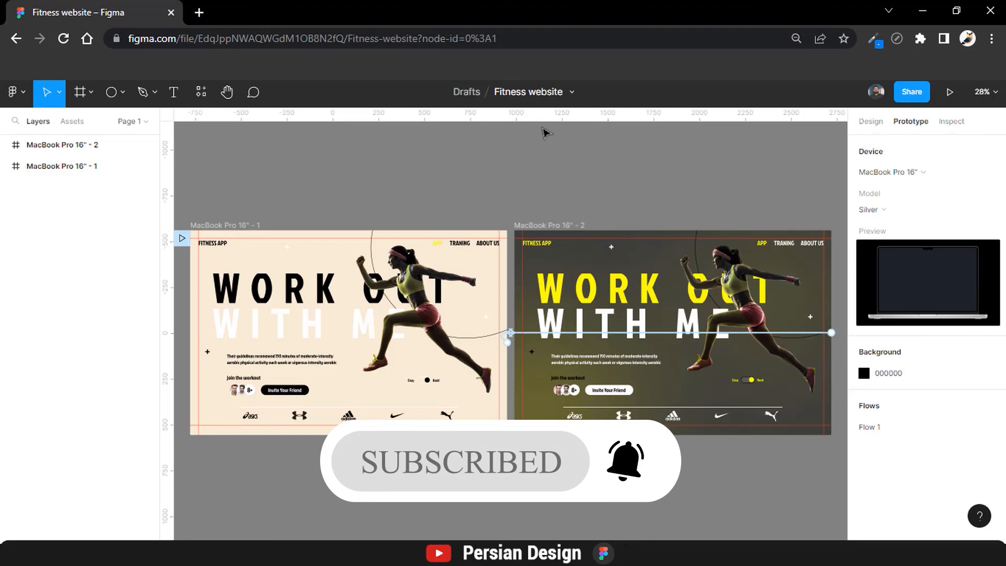